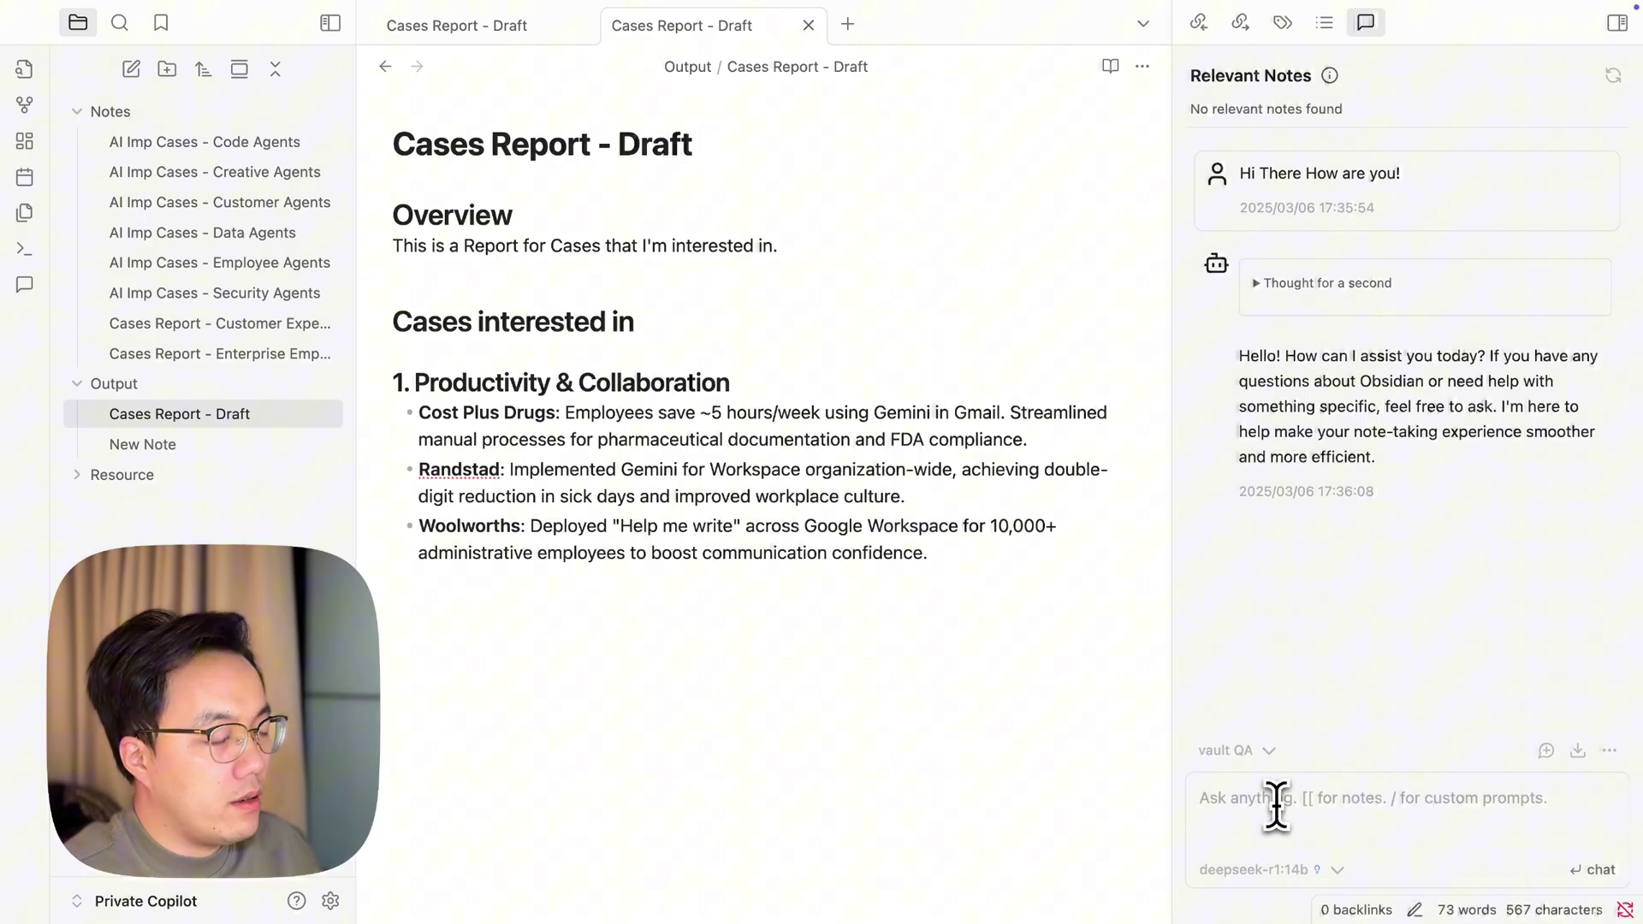
Step: Start a new Copilot chat and ask 'Give me cases of AI customer support'
left_click(1545, 751)
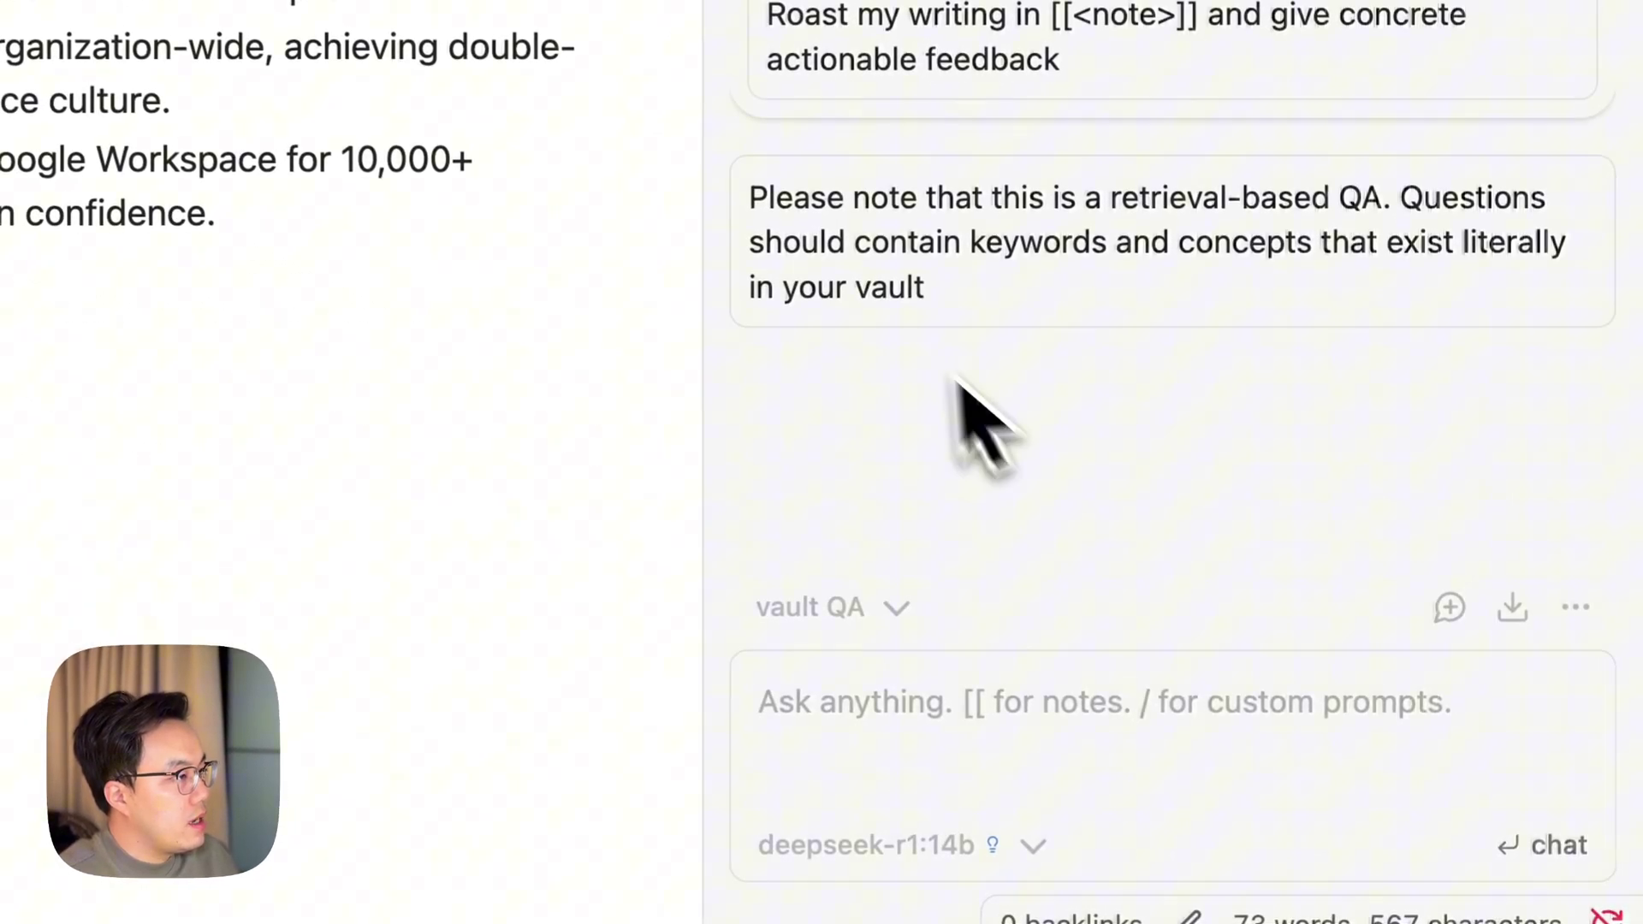
left_click(845, 714)
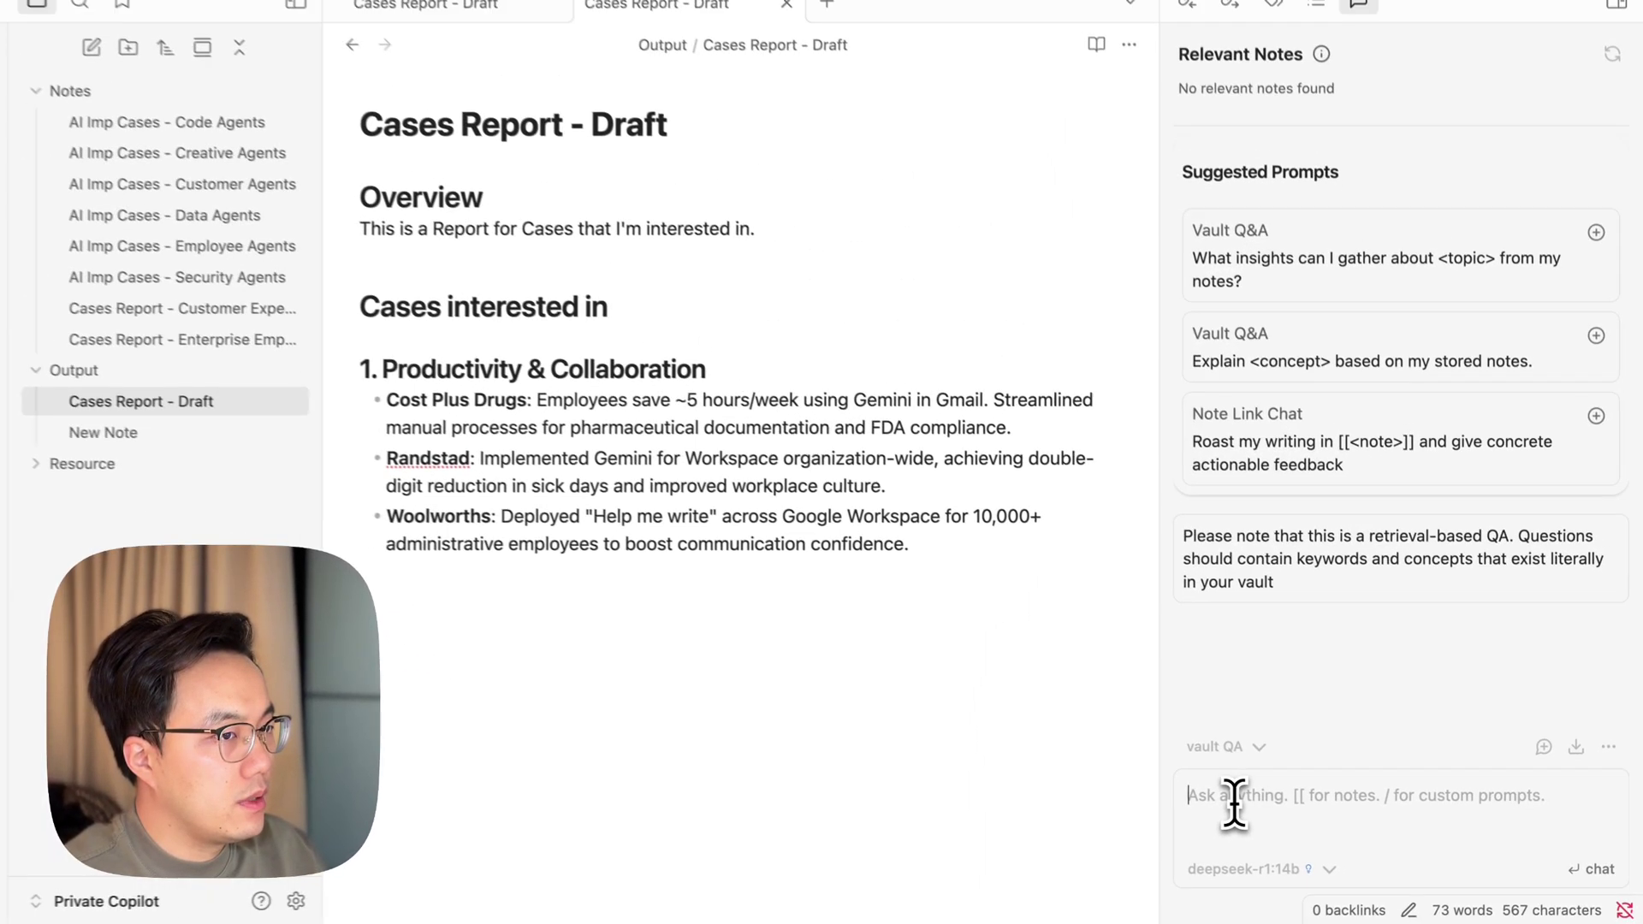
type("Give me cases of AI customer support")
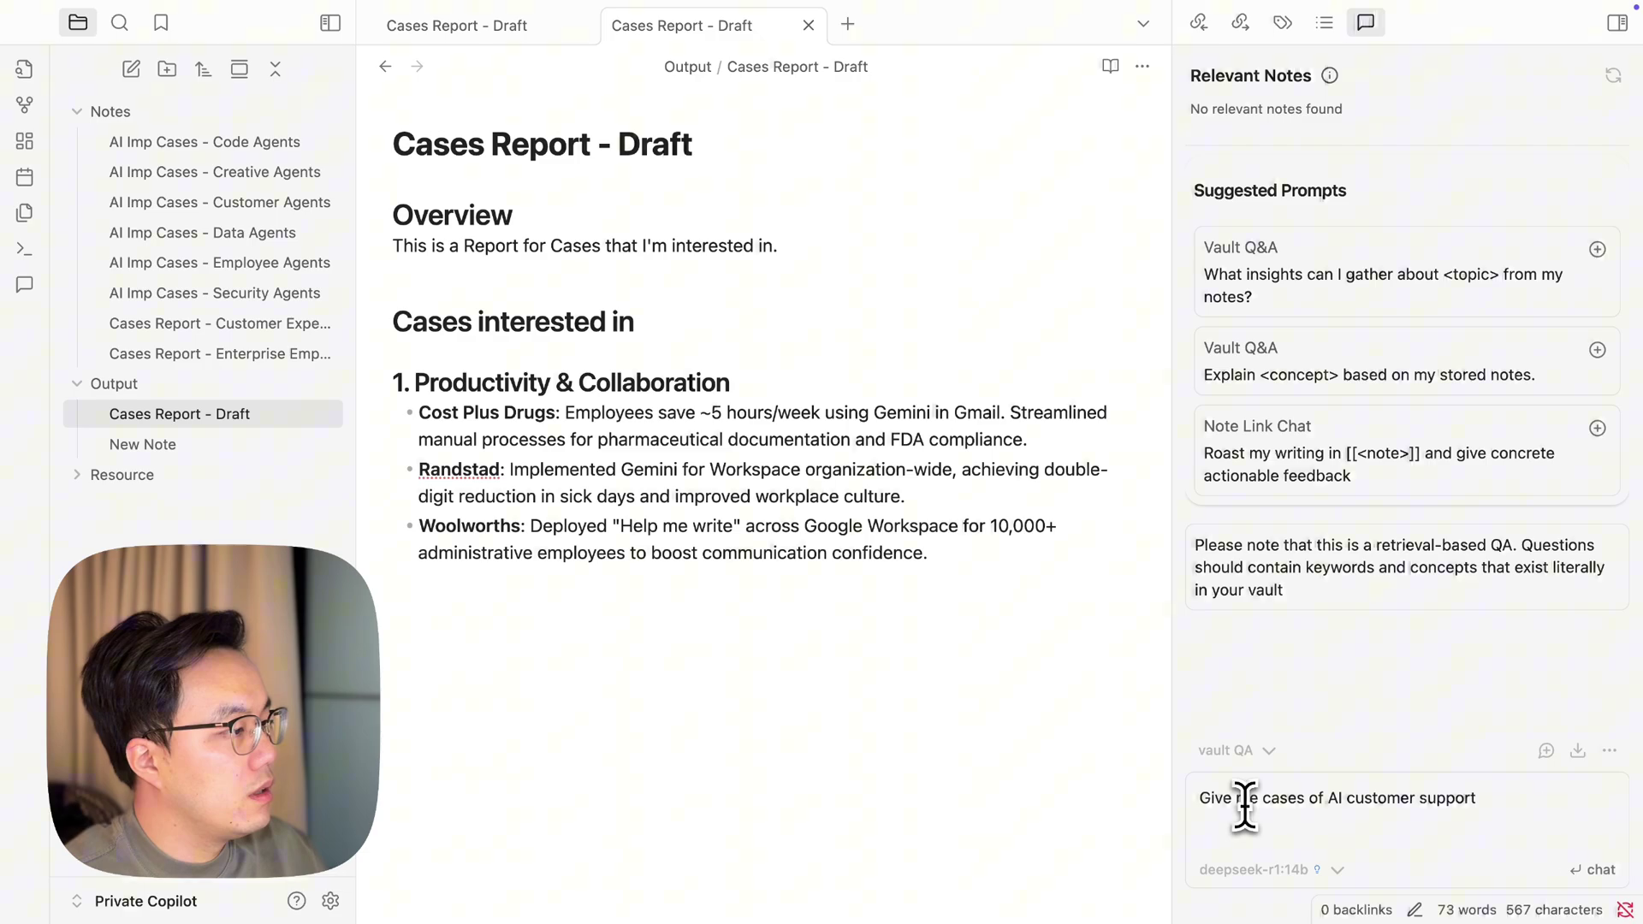
key("Return")
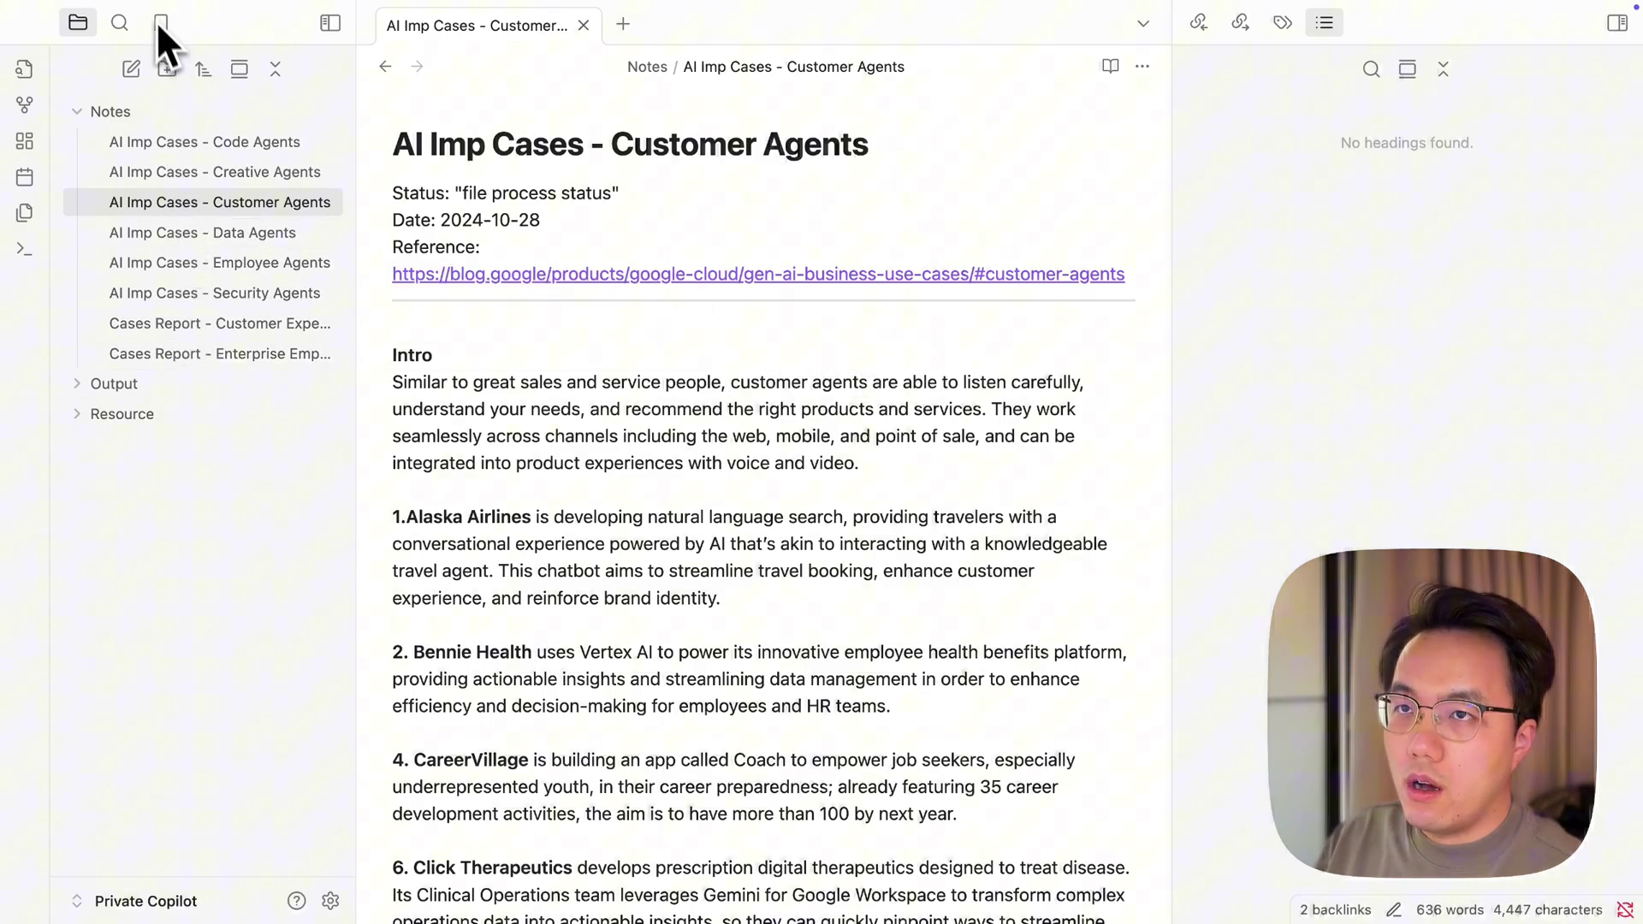
Step: Turn on community plugins in Obsidian's Settings
left_click(129, 12)
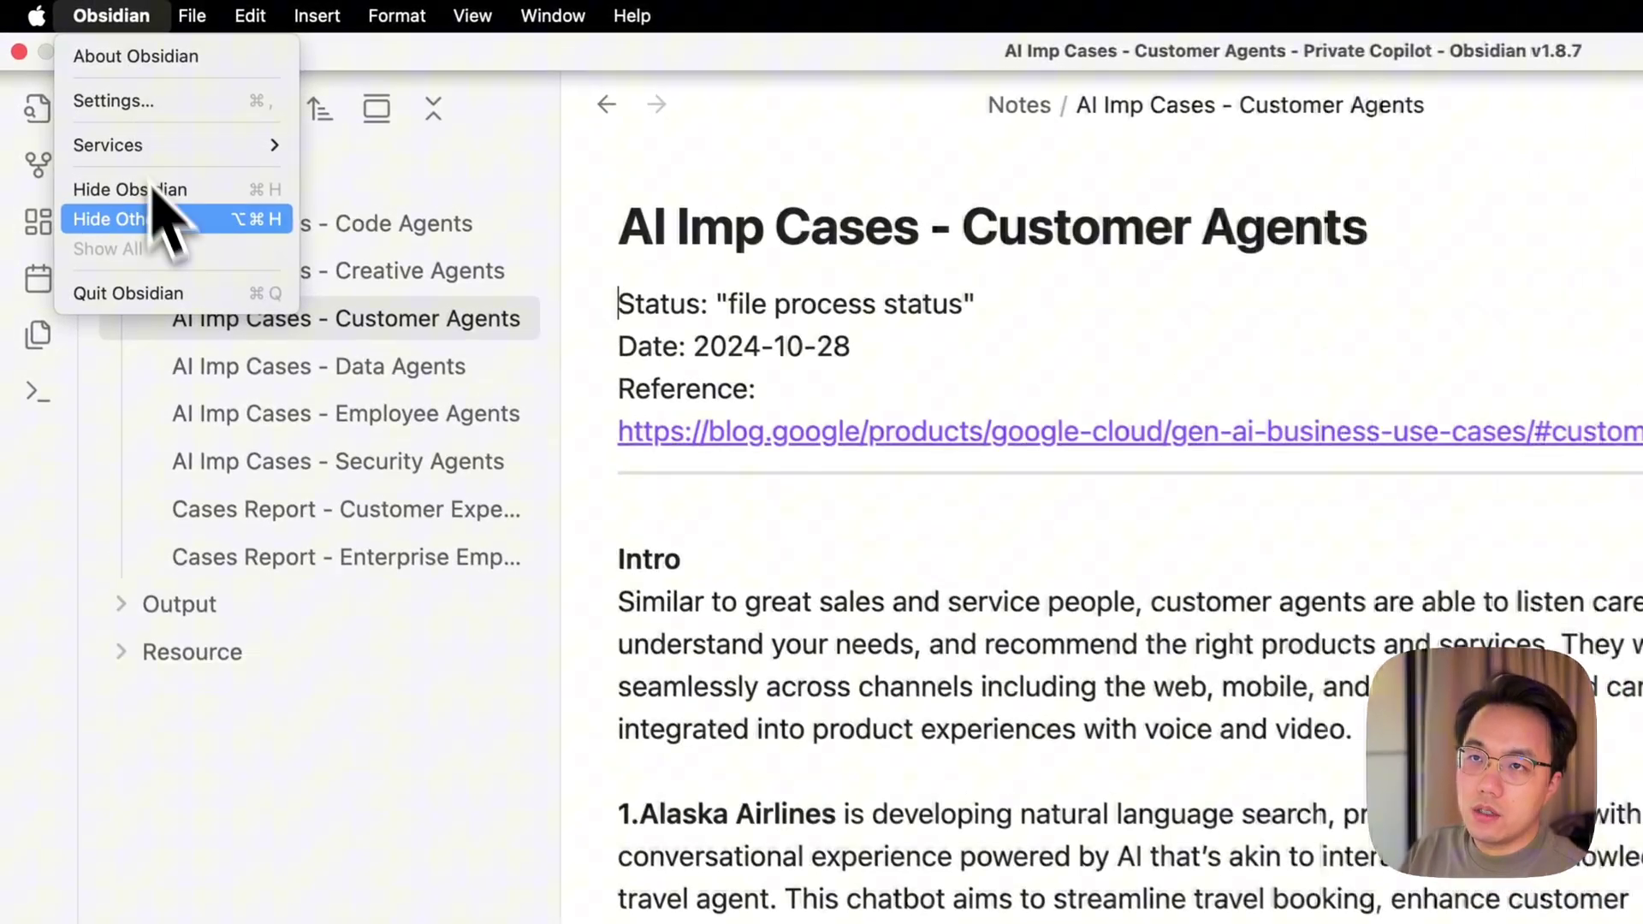
left_click(89, 79)
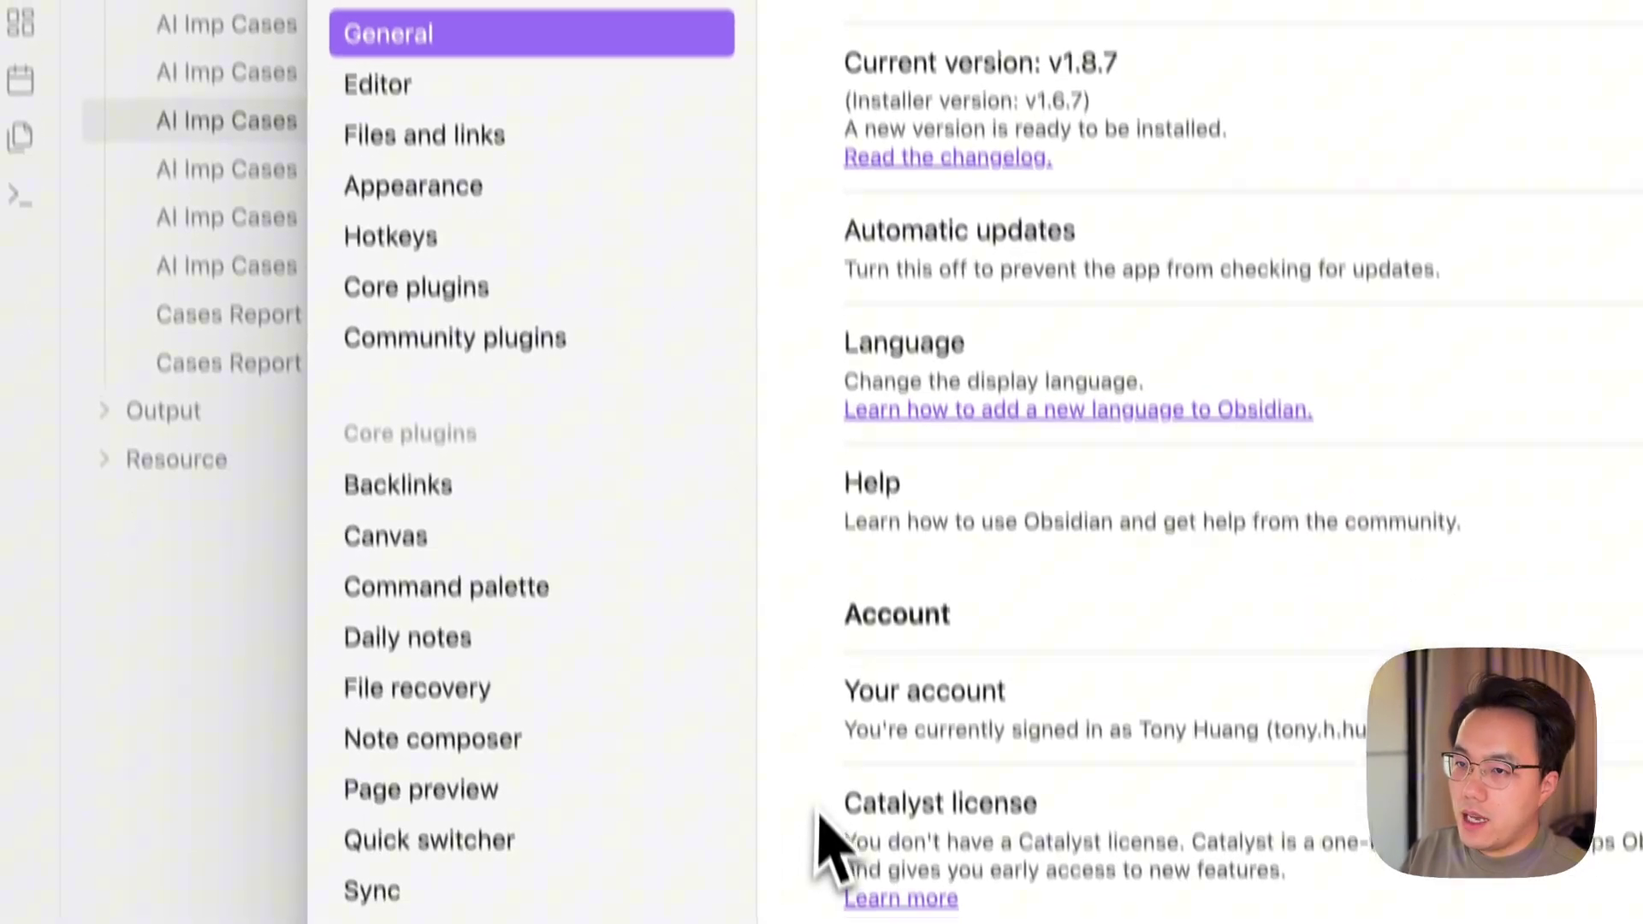
left_click(539, 543)
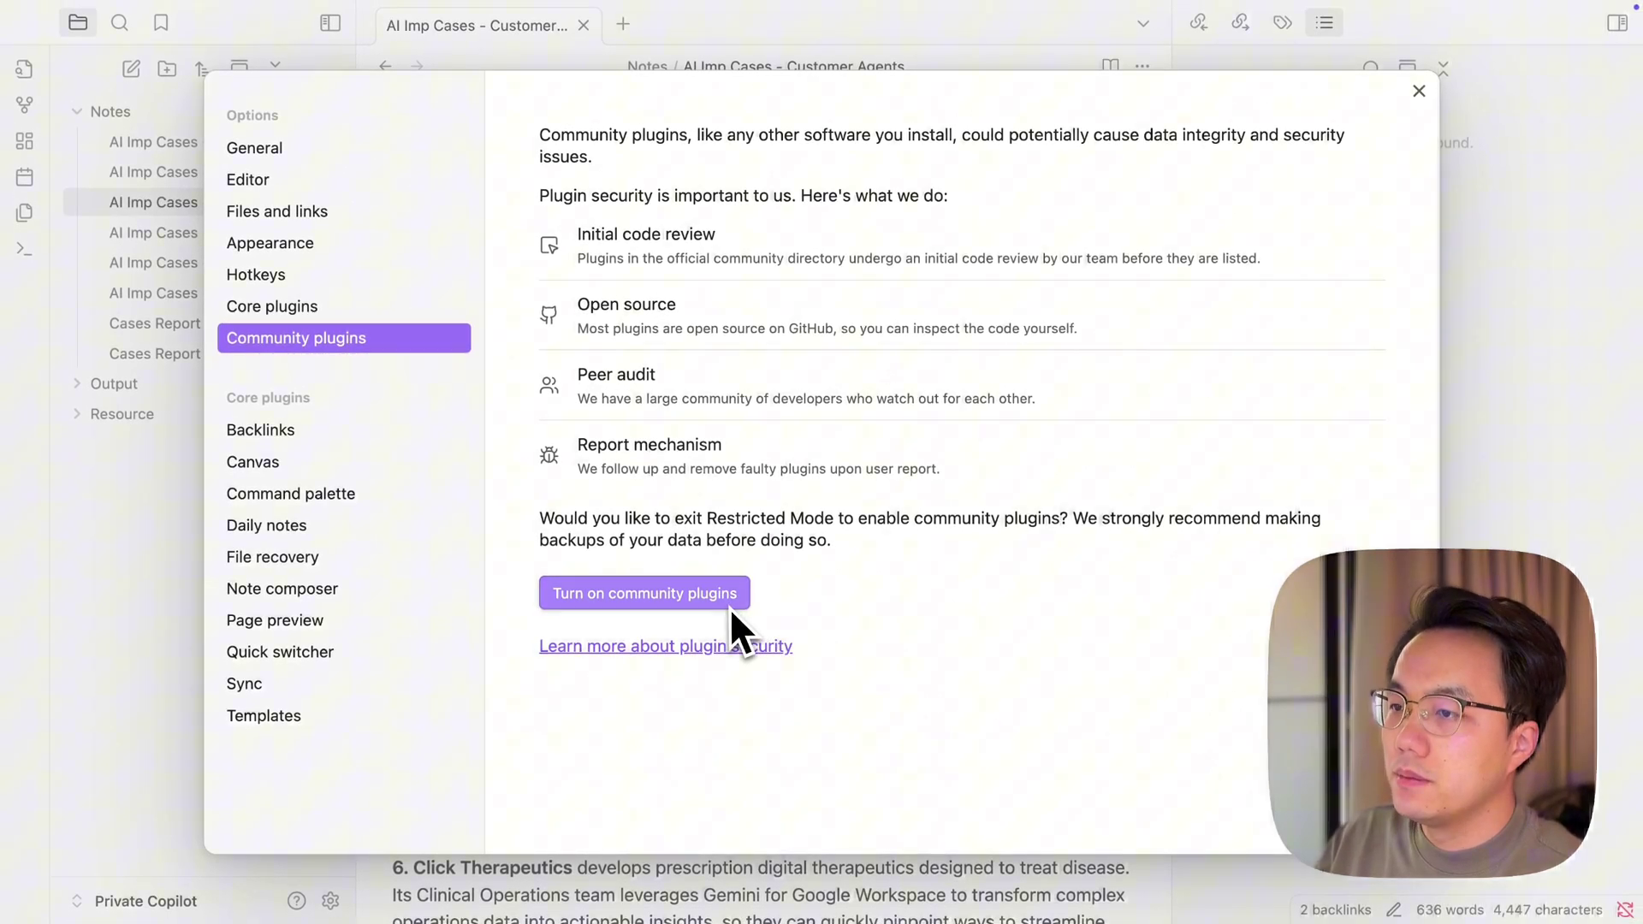
left_click(729, 604)
Step: Find the Copilot plugin in the community directory, install it and enable it
left_click(1344, 202)
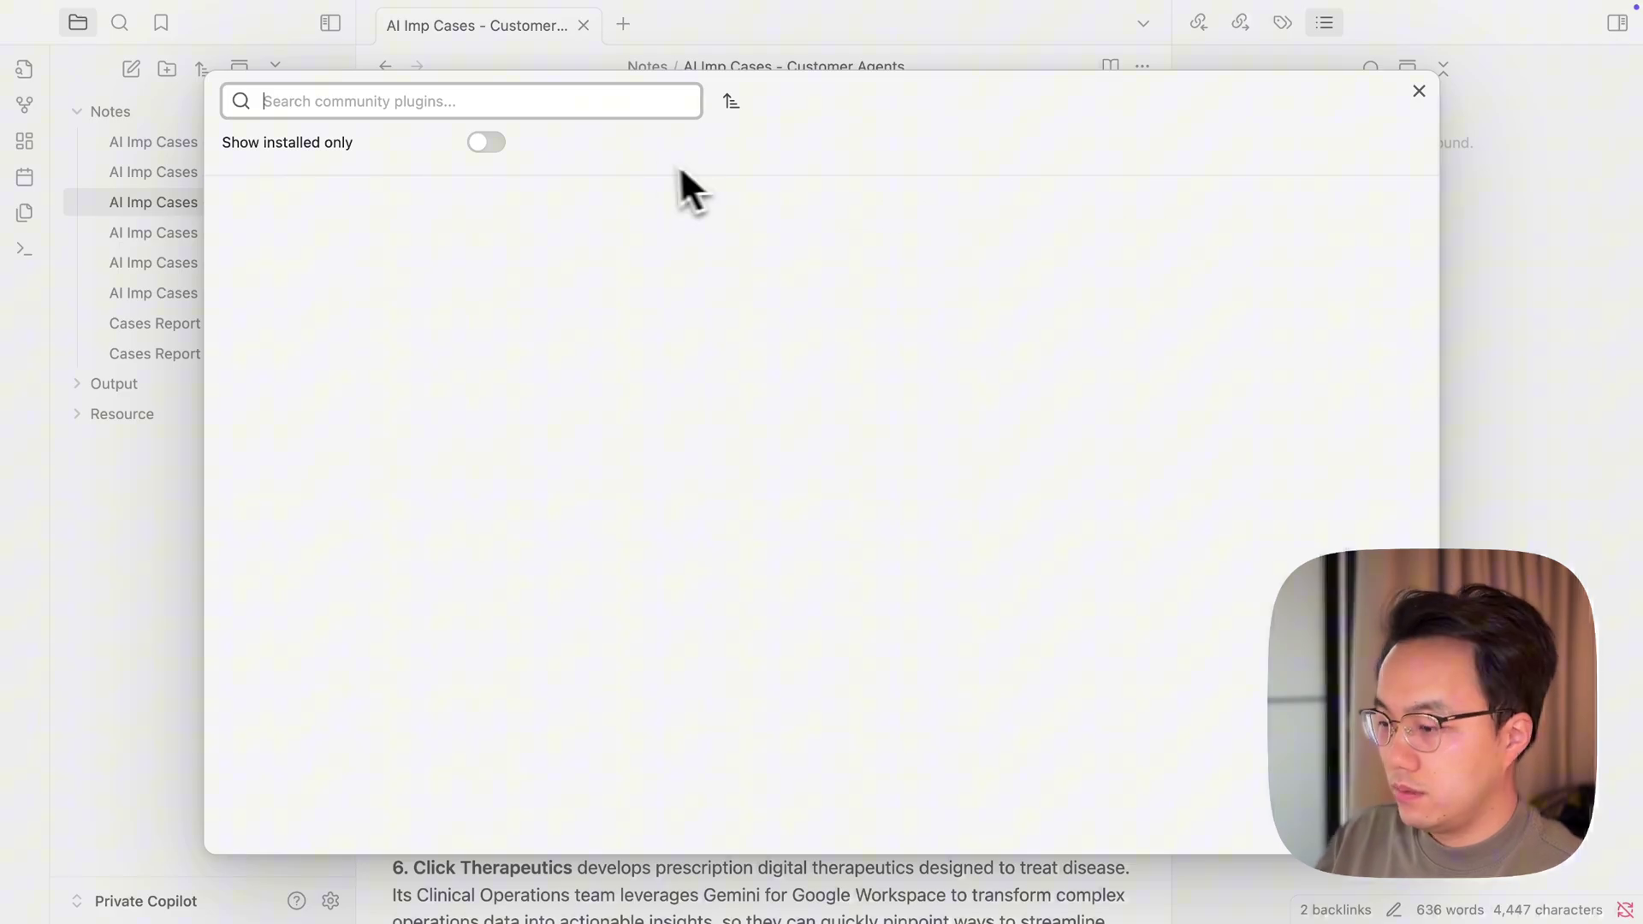
type("Copilot")
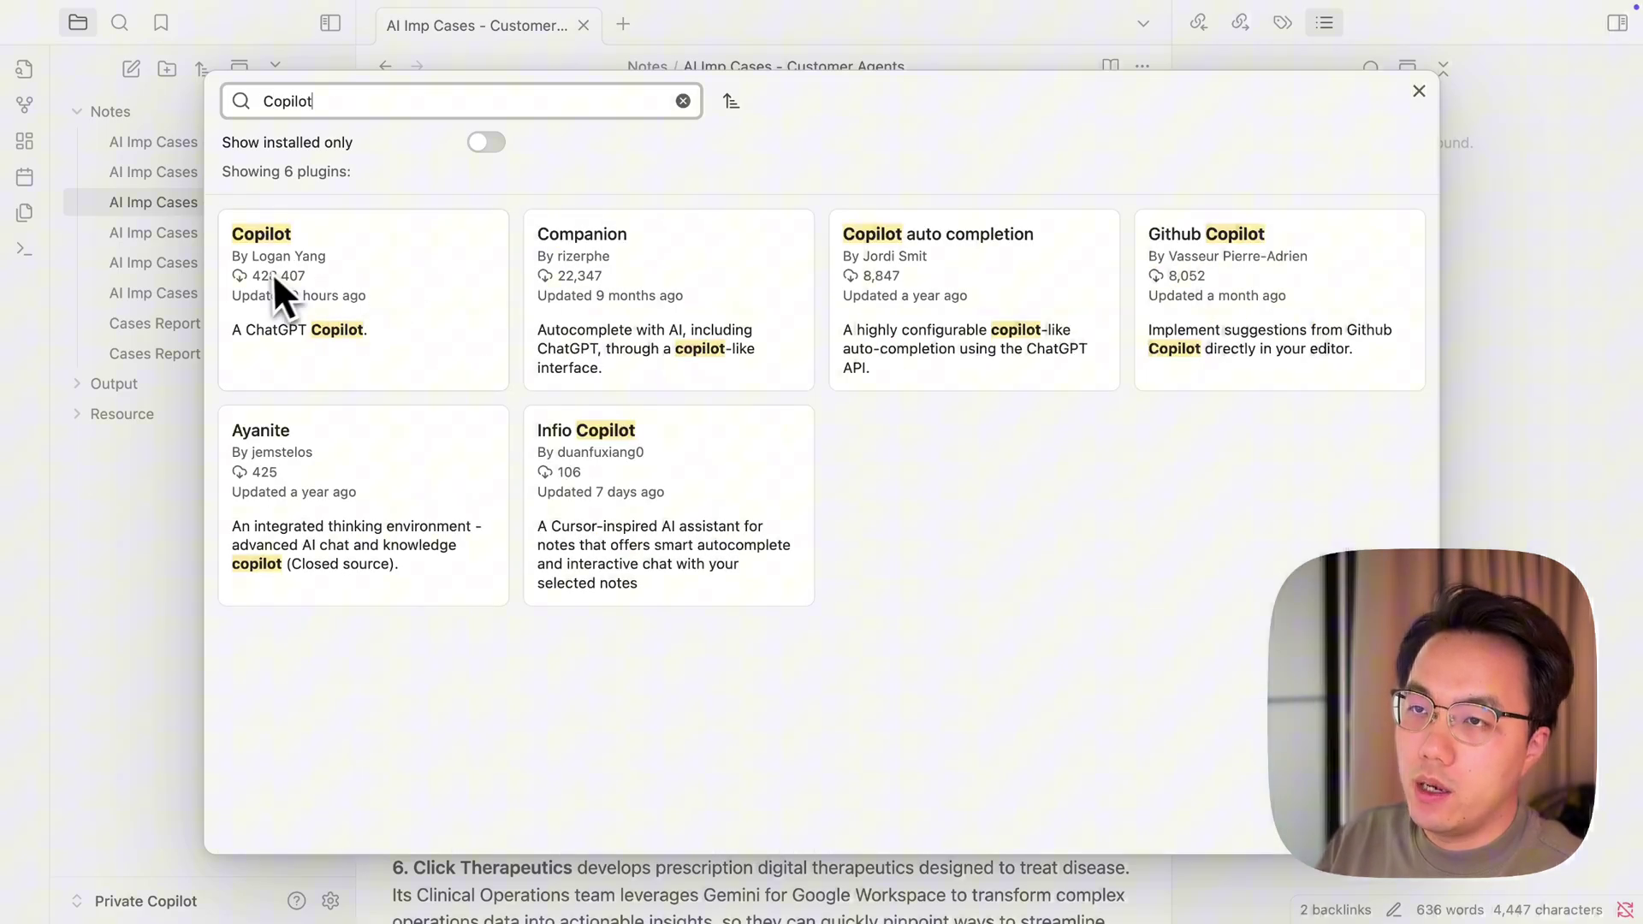
left_click(330, 276)
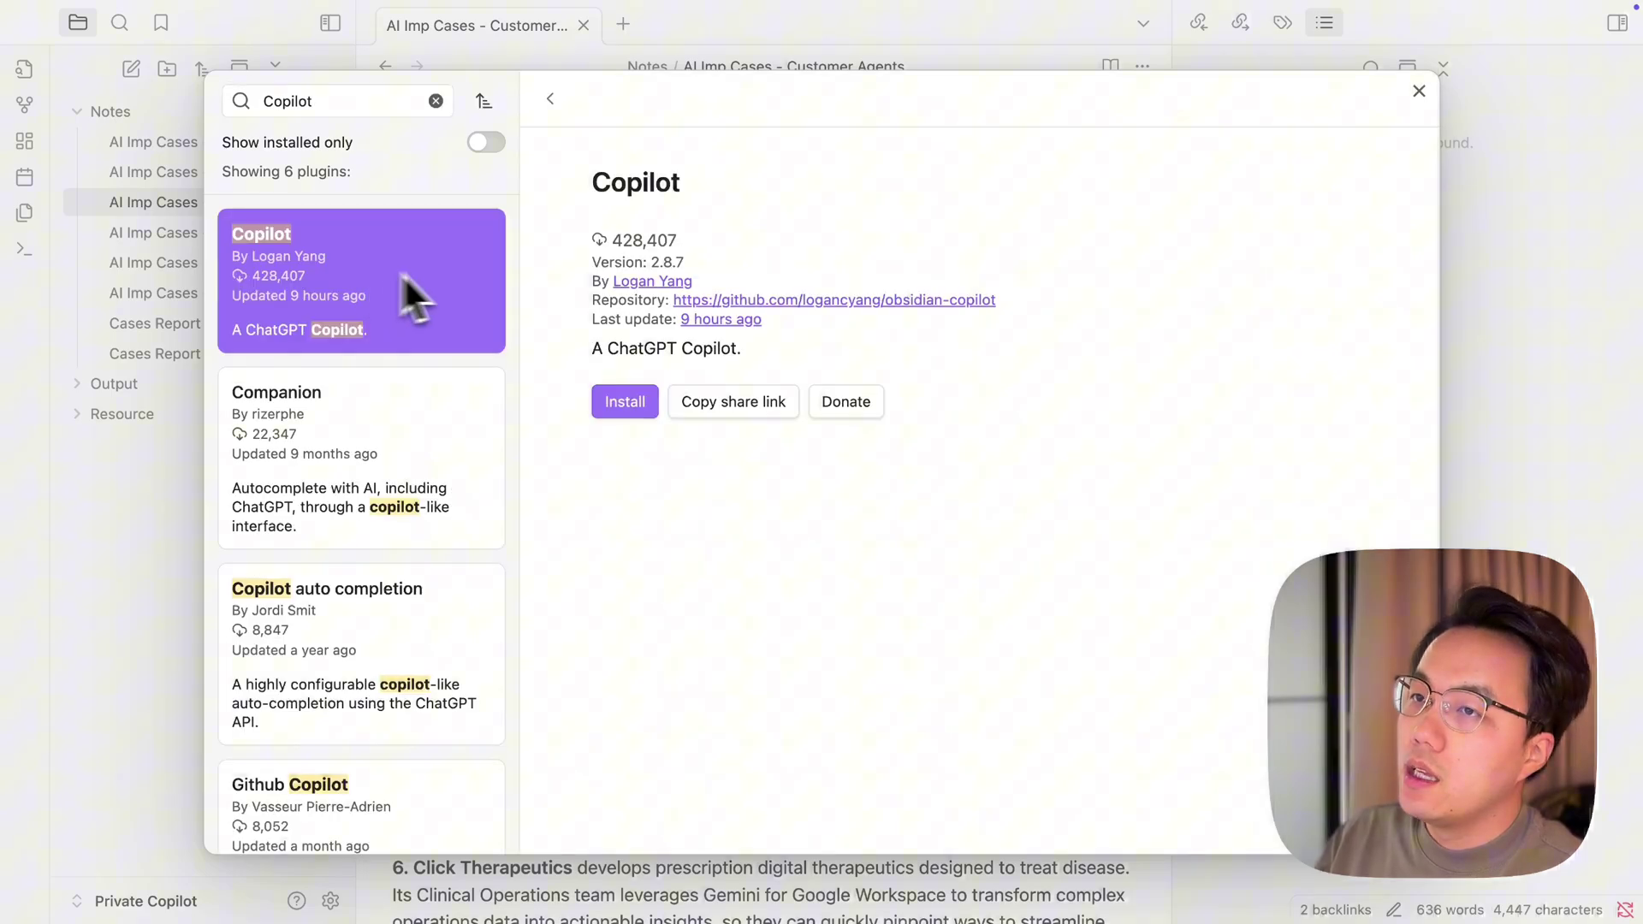
left_click(621, 413)
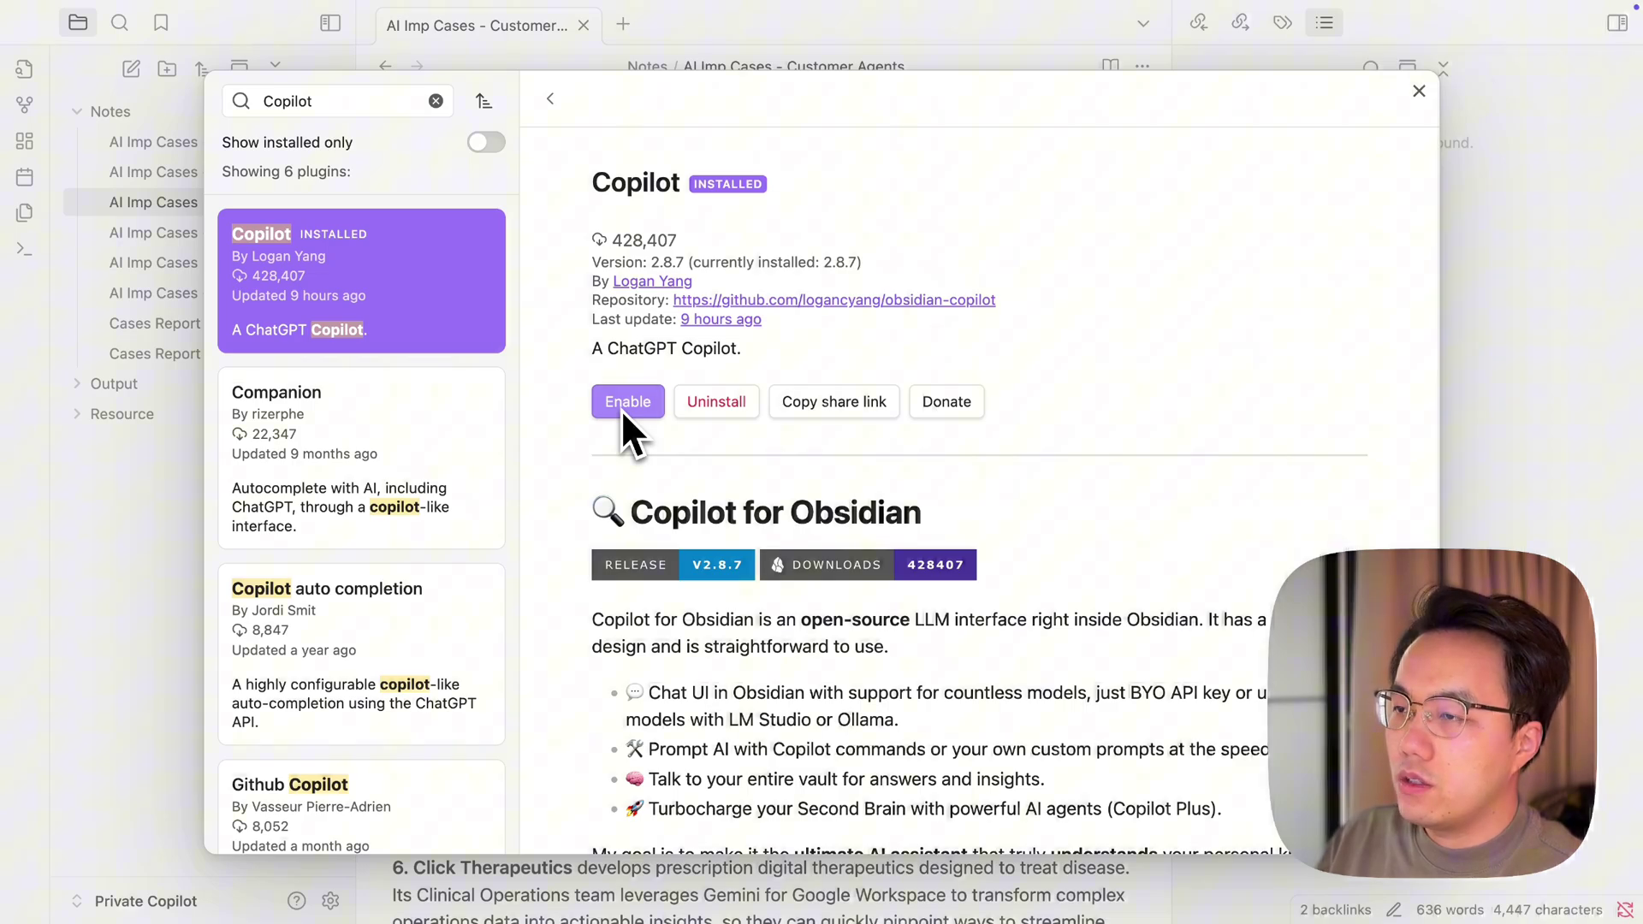
left_click(622, 404)
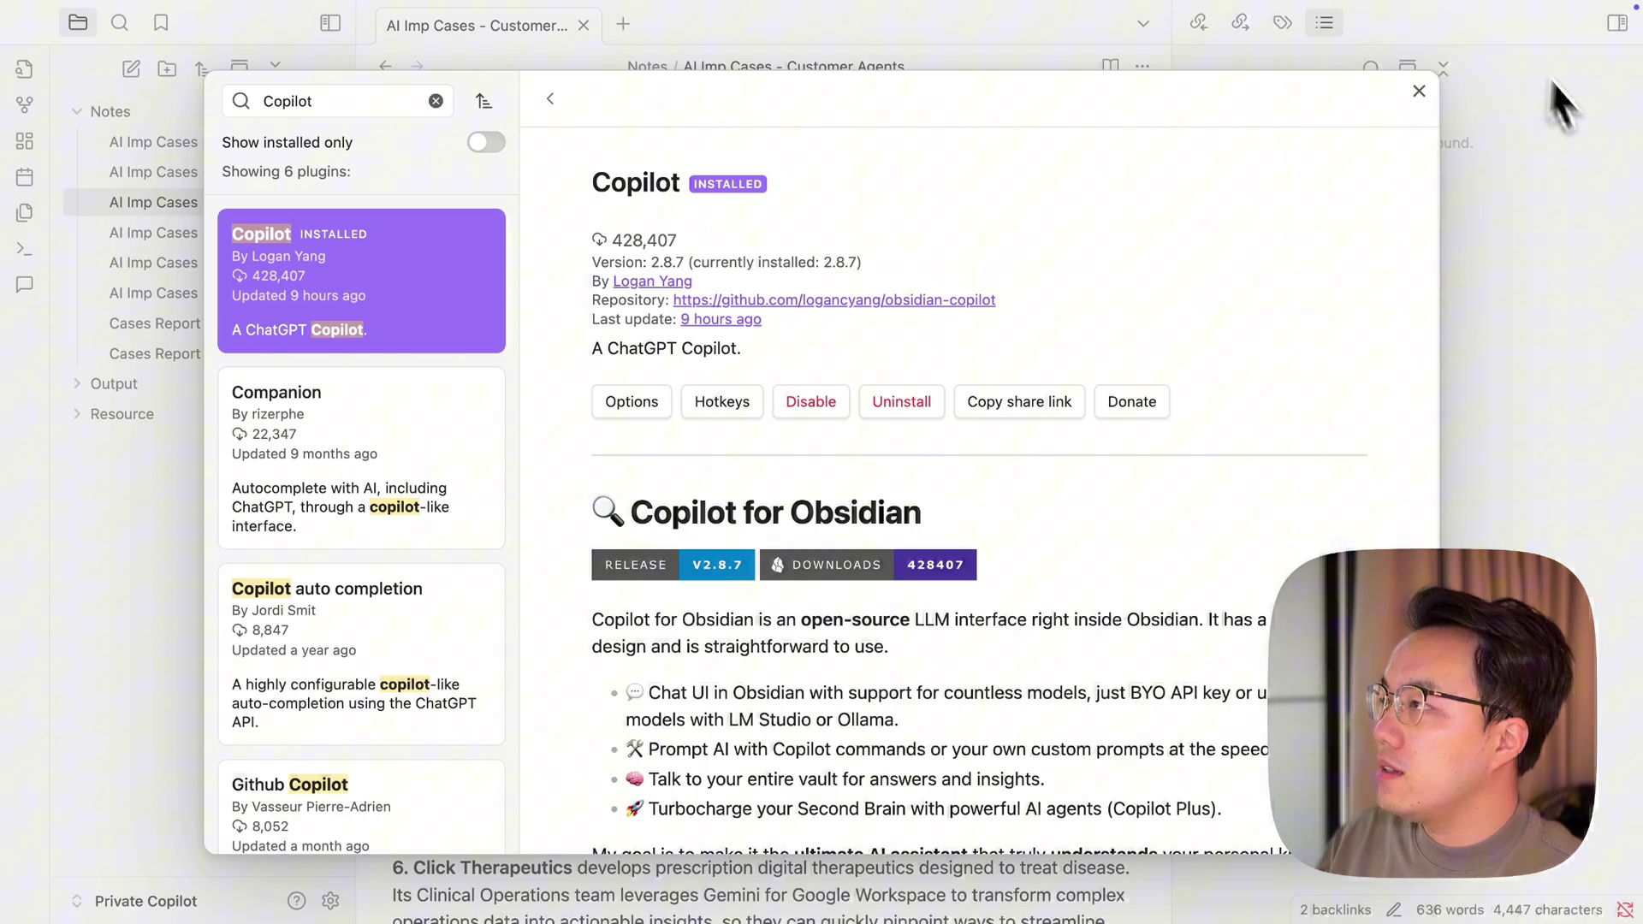
left_click(1419, 91)
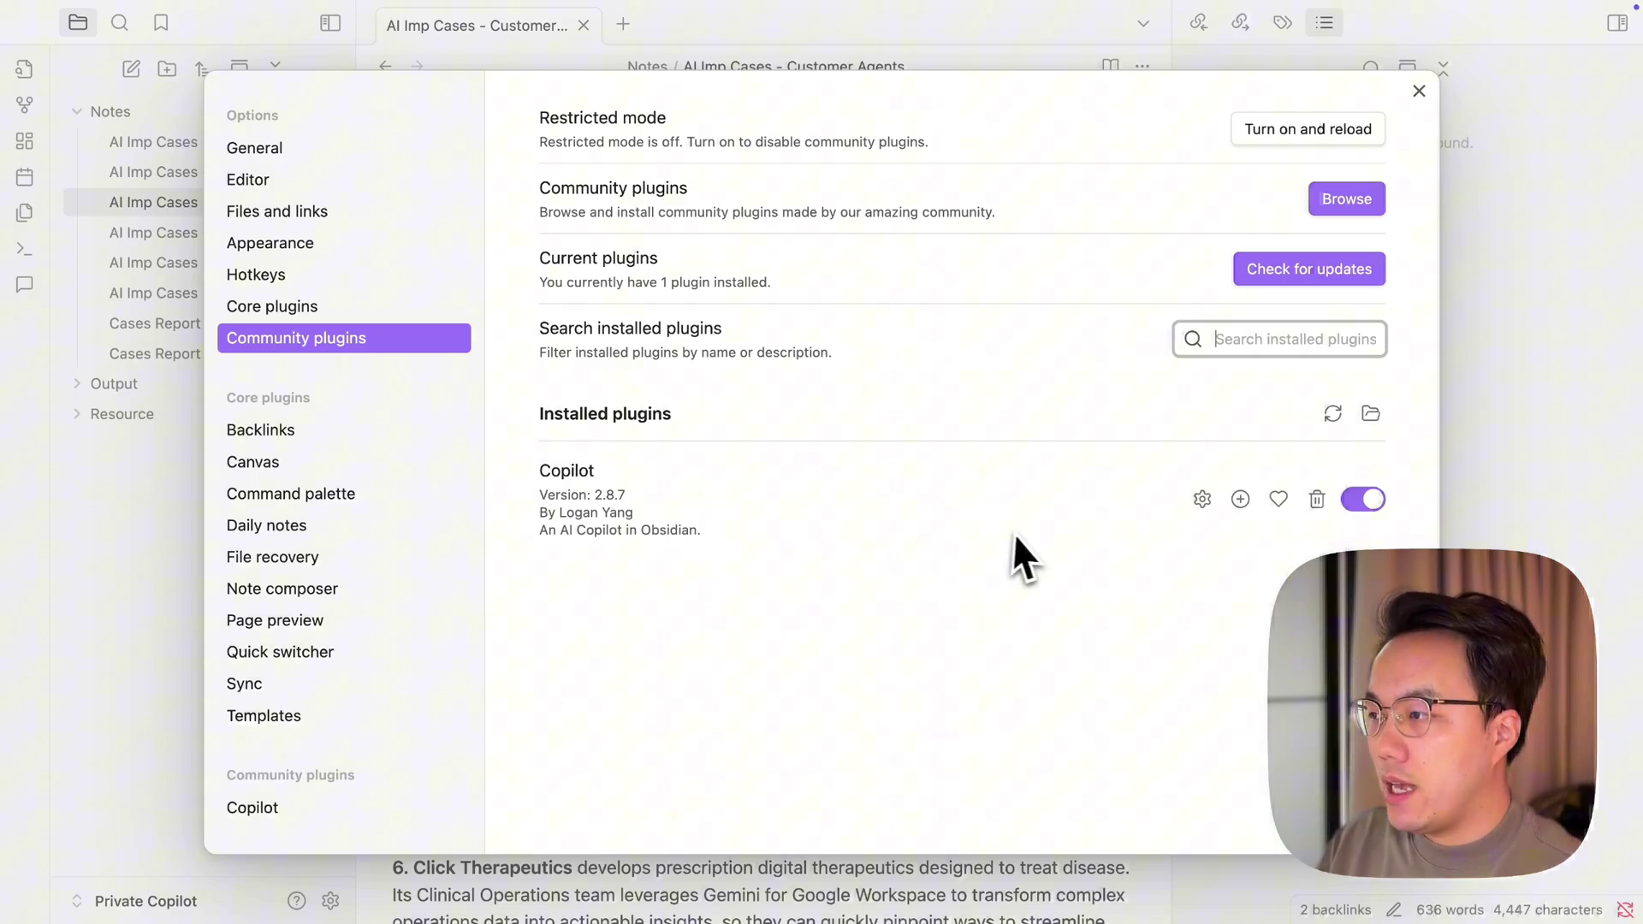
Step: Paste an OpenAI API key into Copilot's settings, verify it, and close Settings
left_click(1202, 499)
scroll(984, 479, "down", 5)
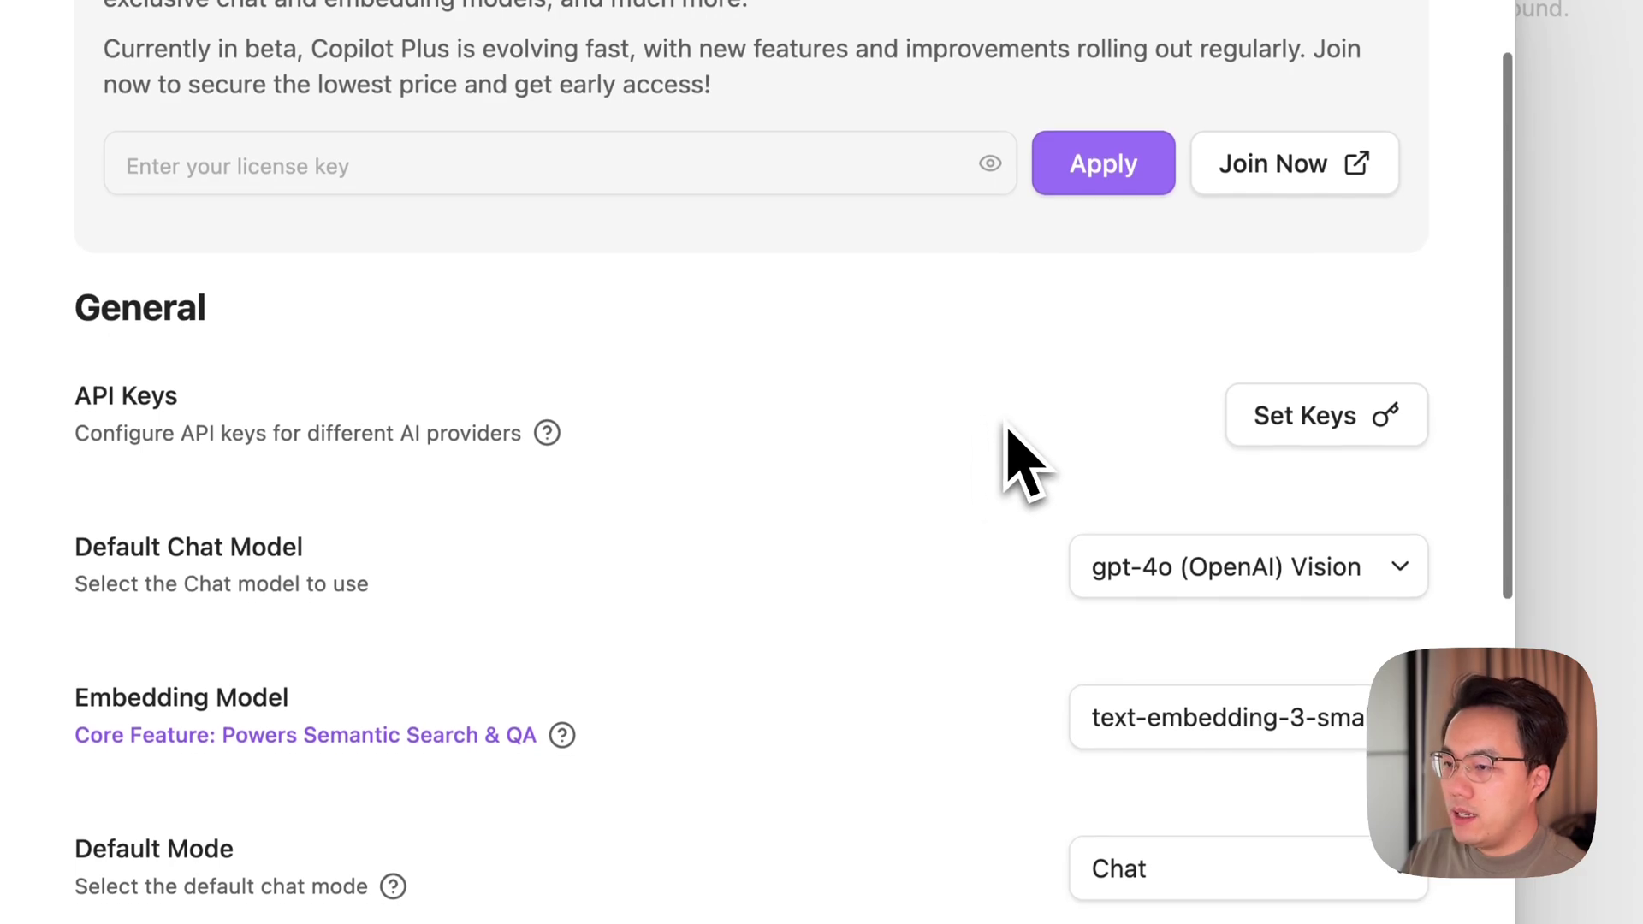
scroll(1010, 430, "down", 1)
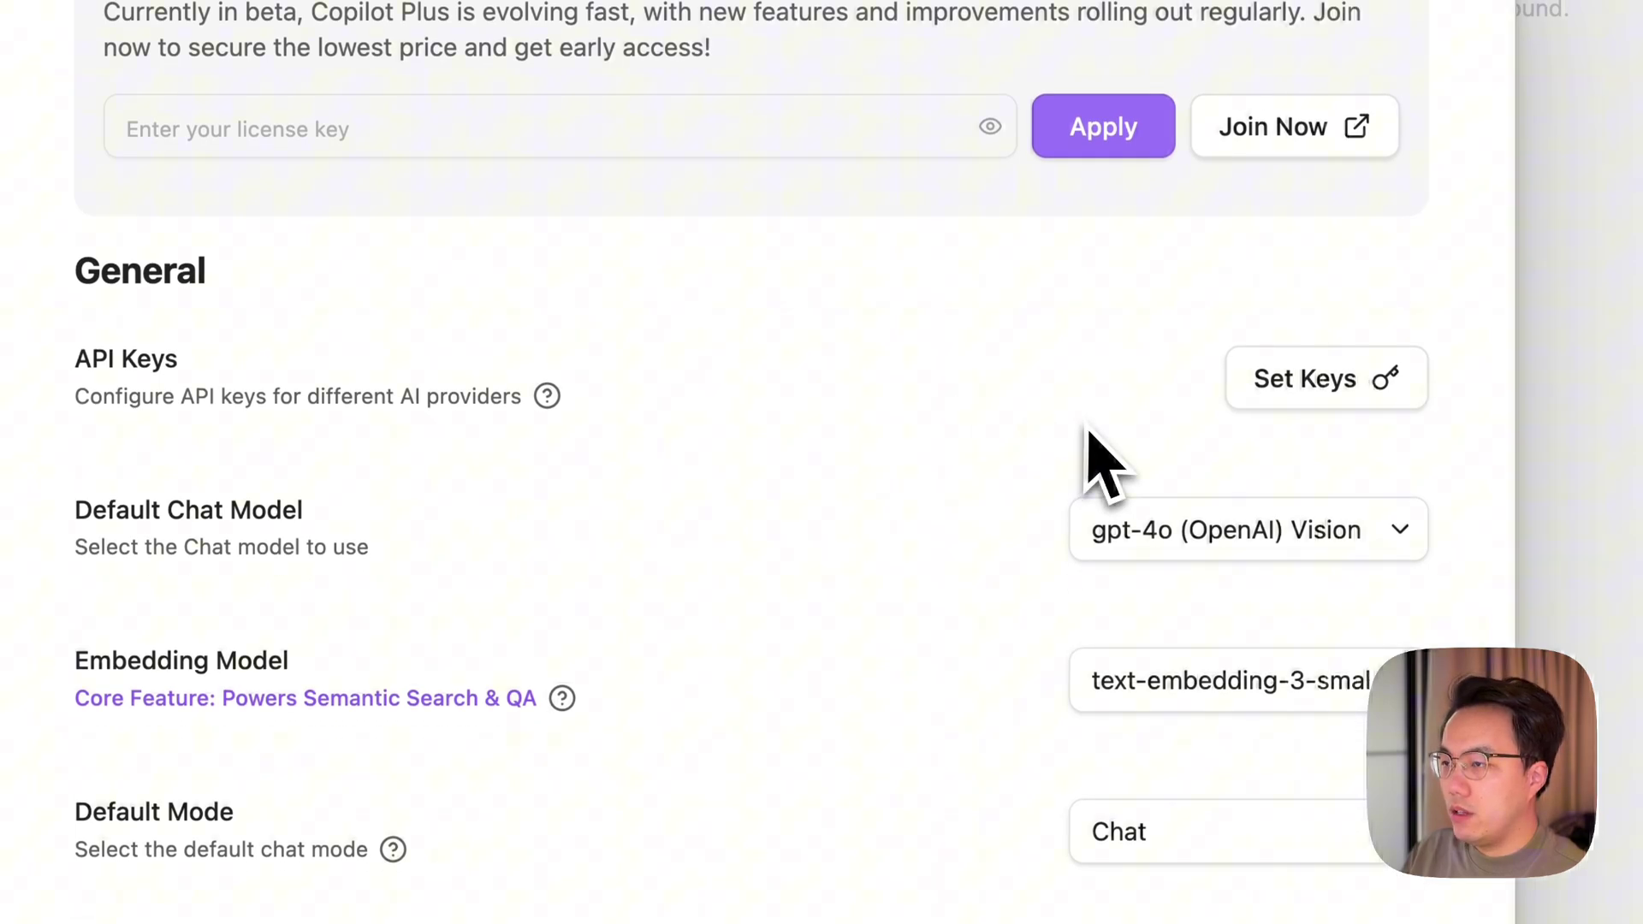
left_click(1335, 402)
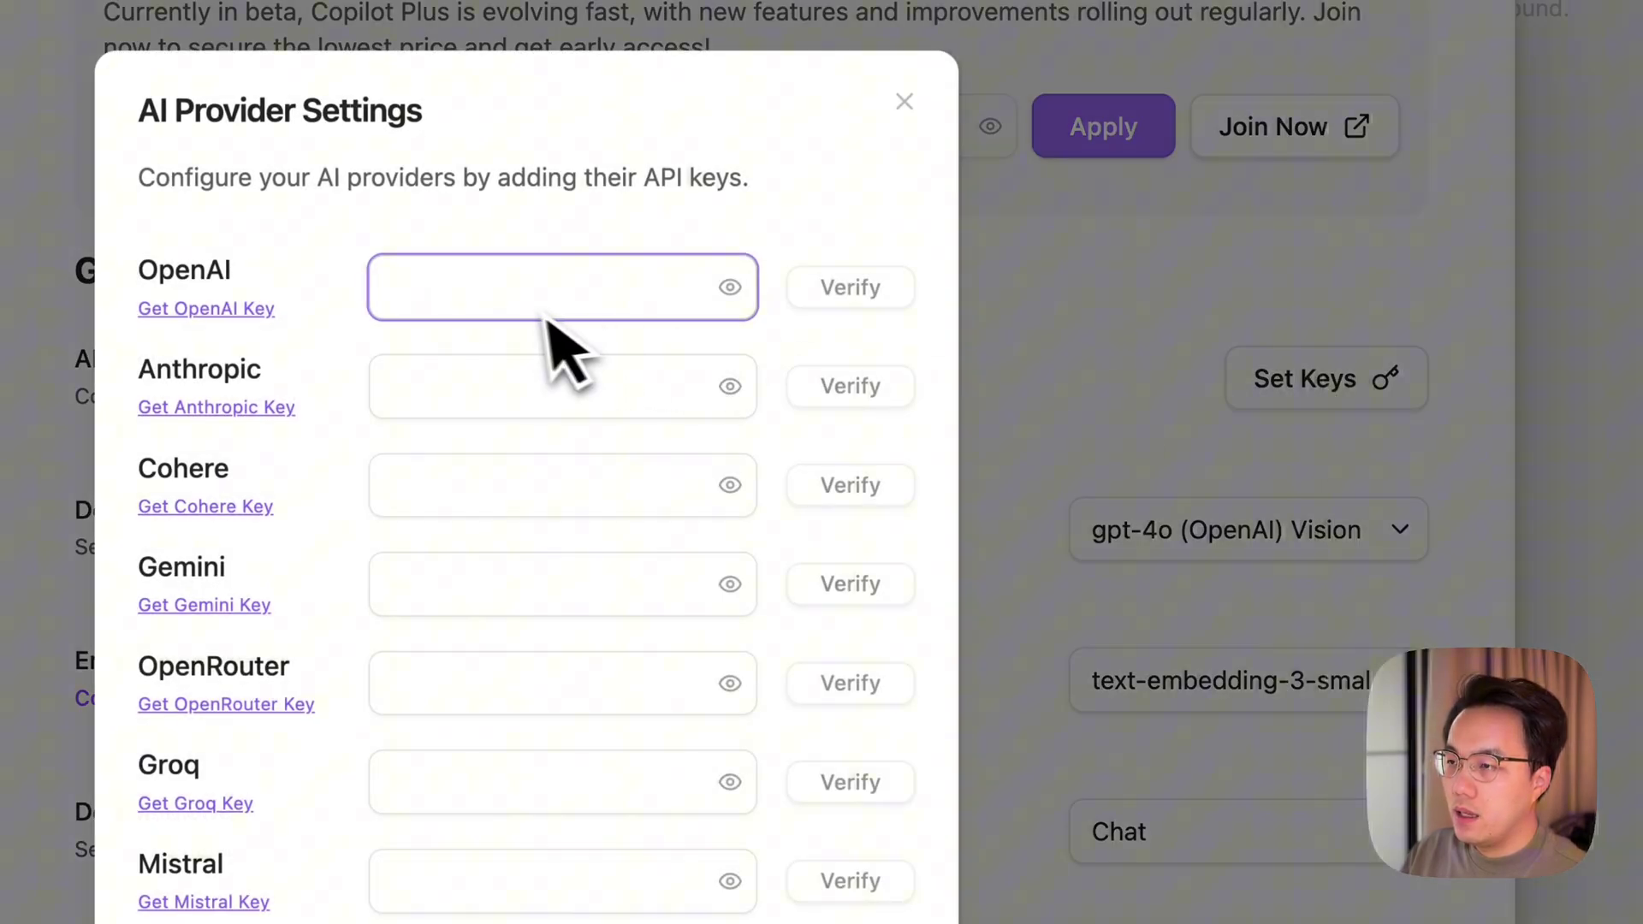
key("super+v")
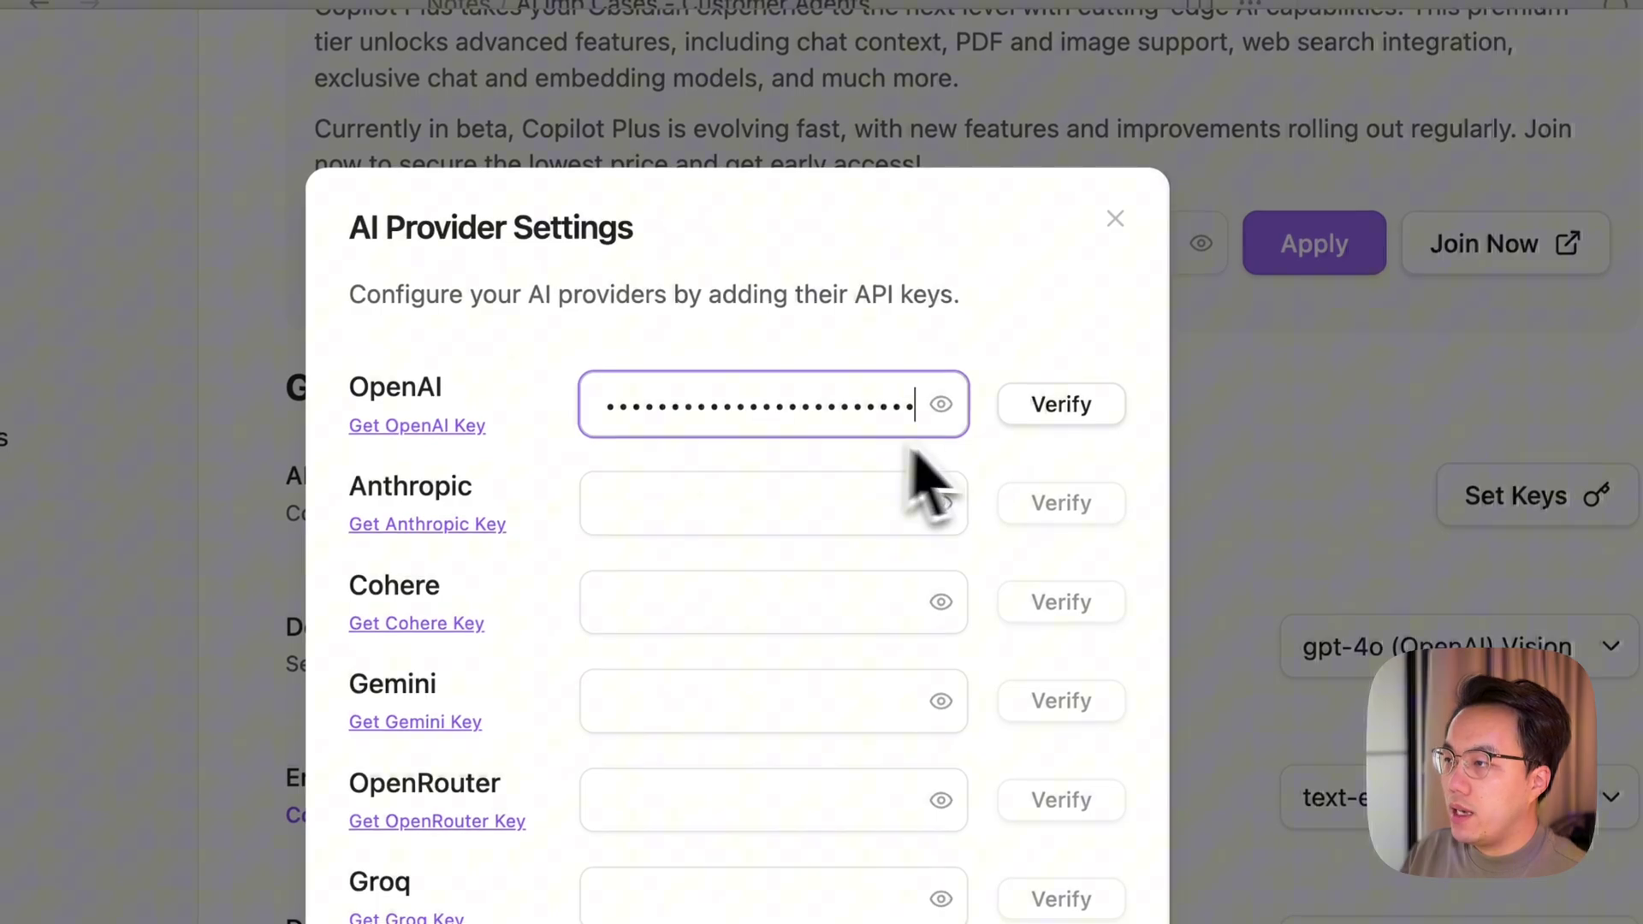
left_click(1038, 394)
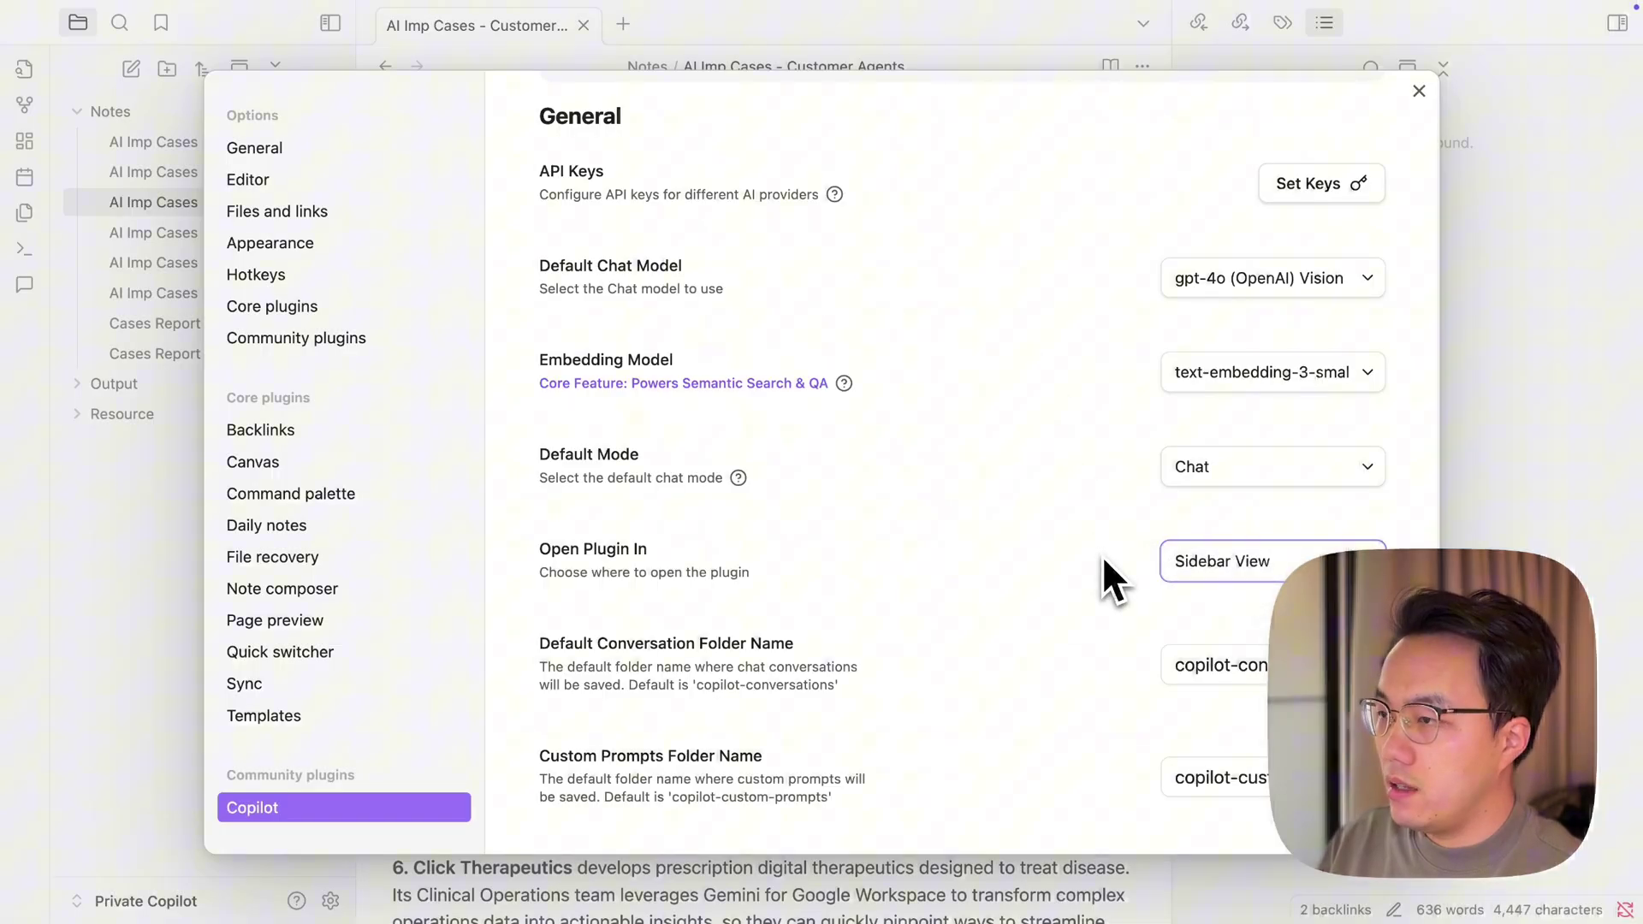
left_click(1421, 91)
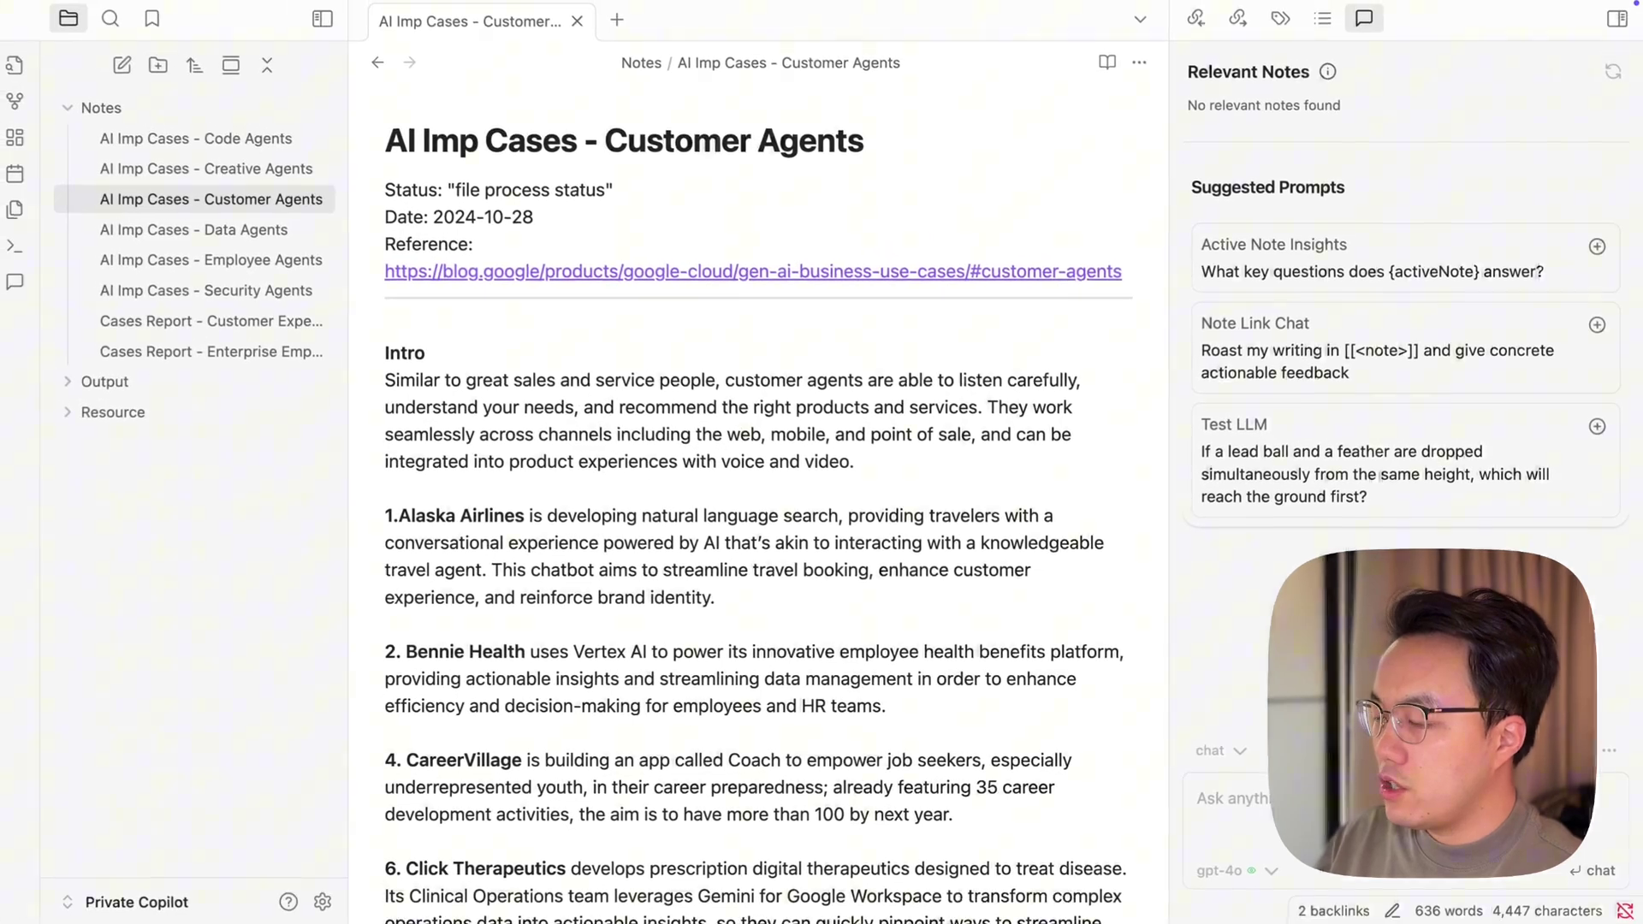
Step: Send Copilot a greeting introducing yourself, then switch the chat mode to vault QA
type("Hi Ther")
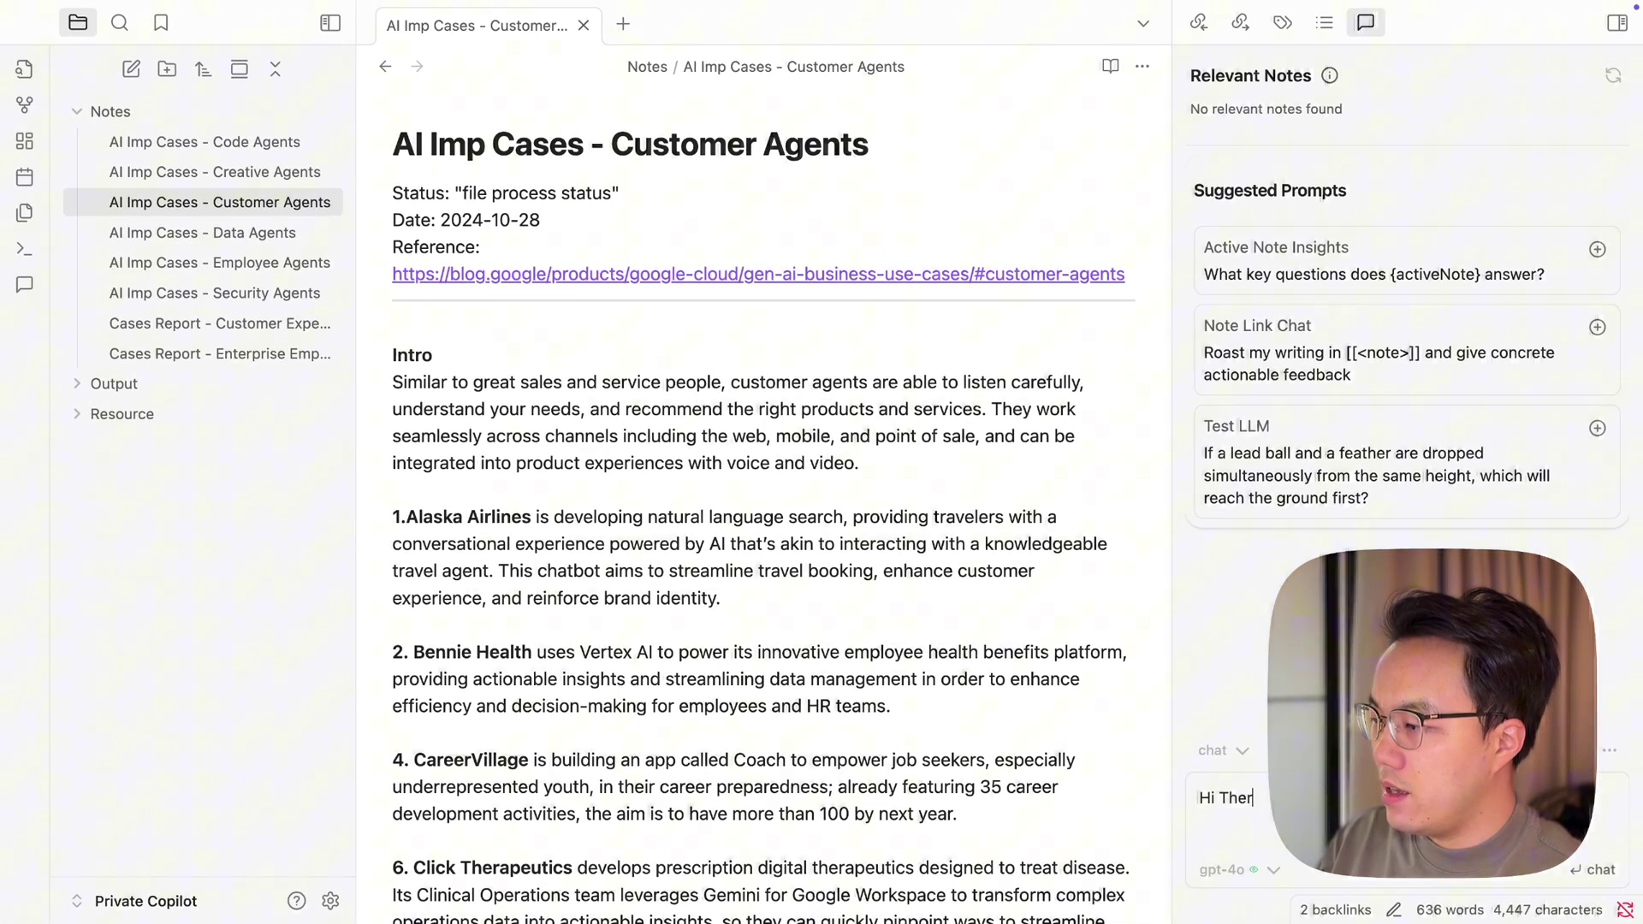
type("e, I'm Tony")
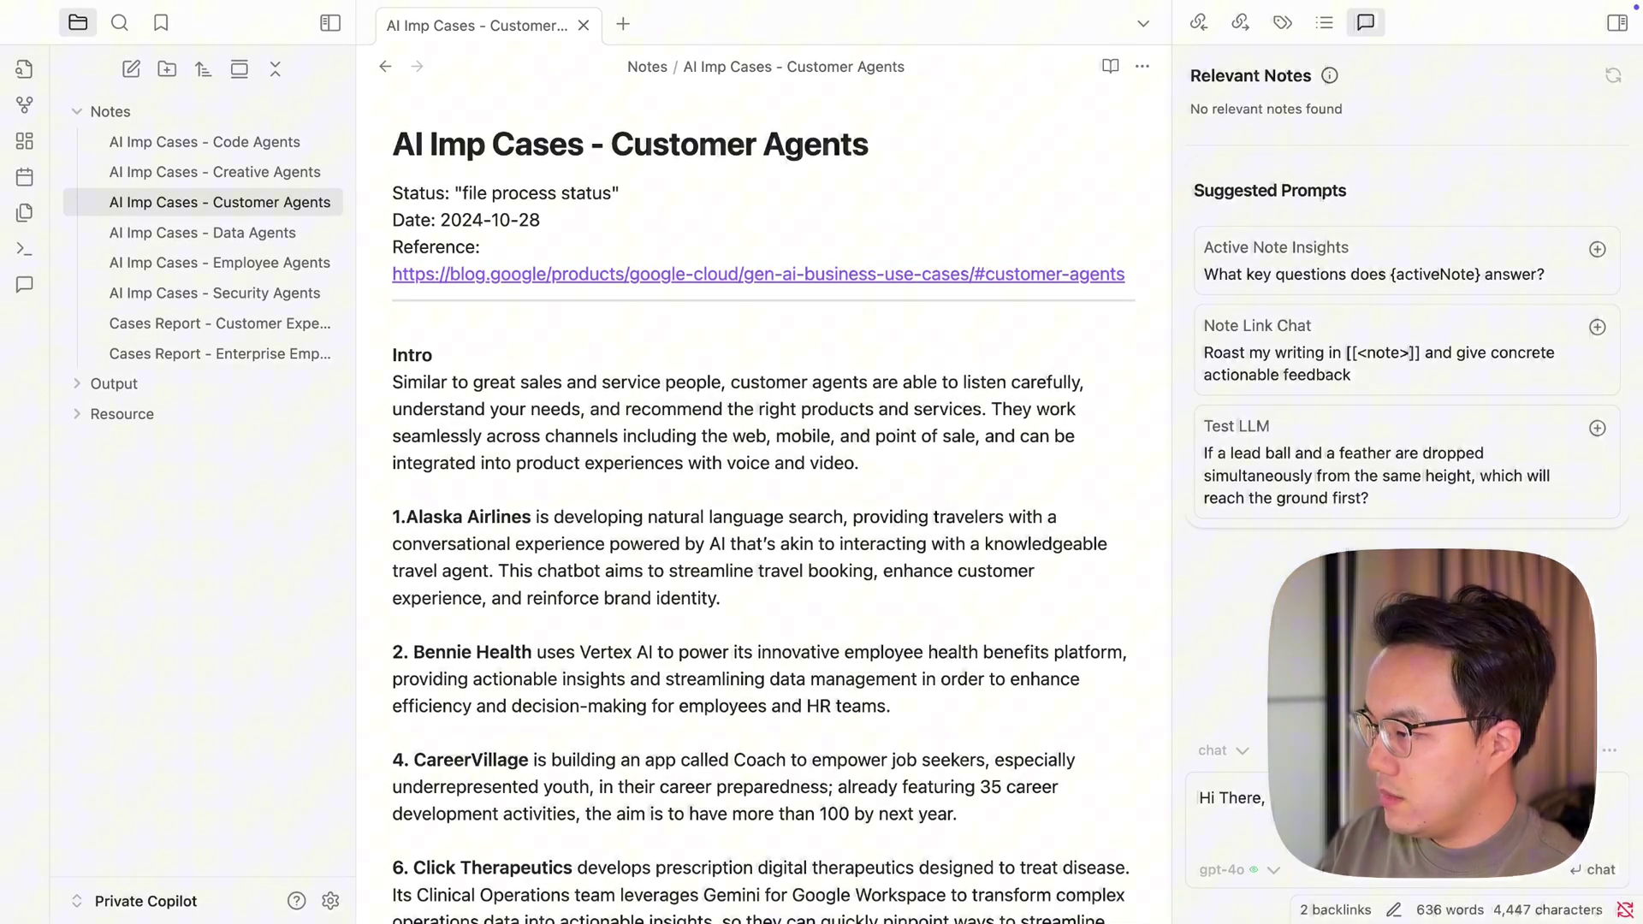
key("Return")
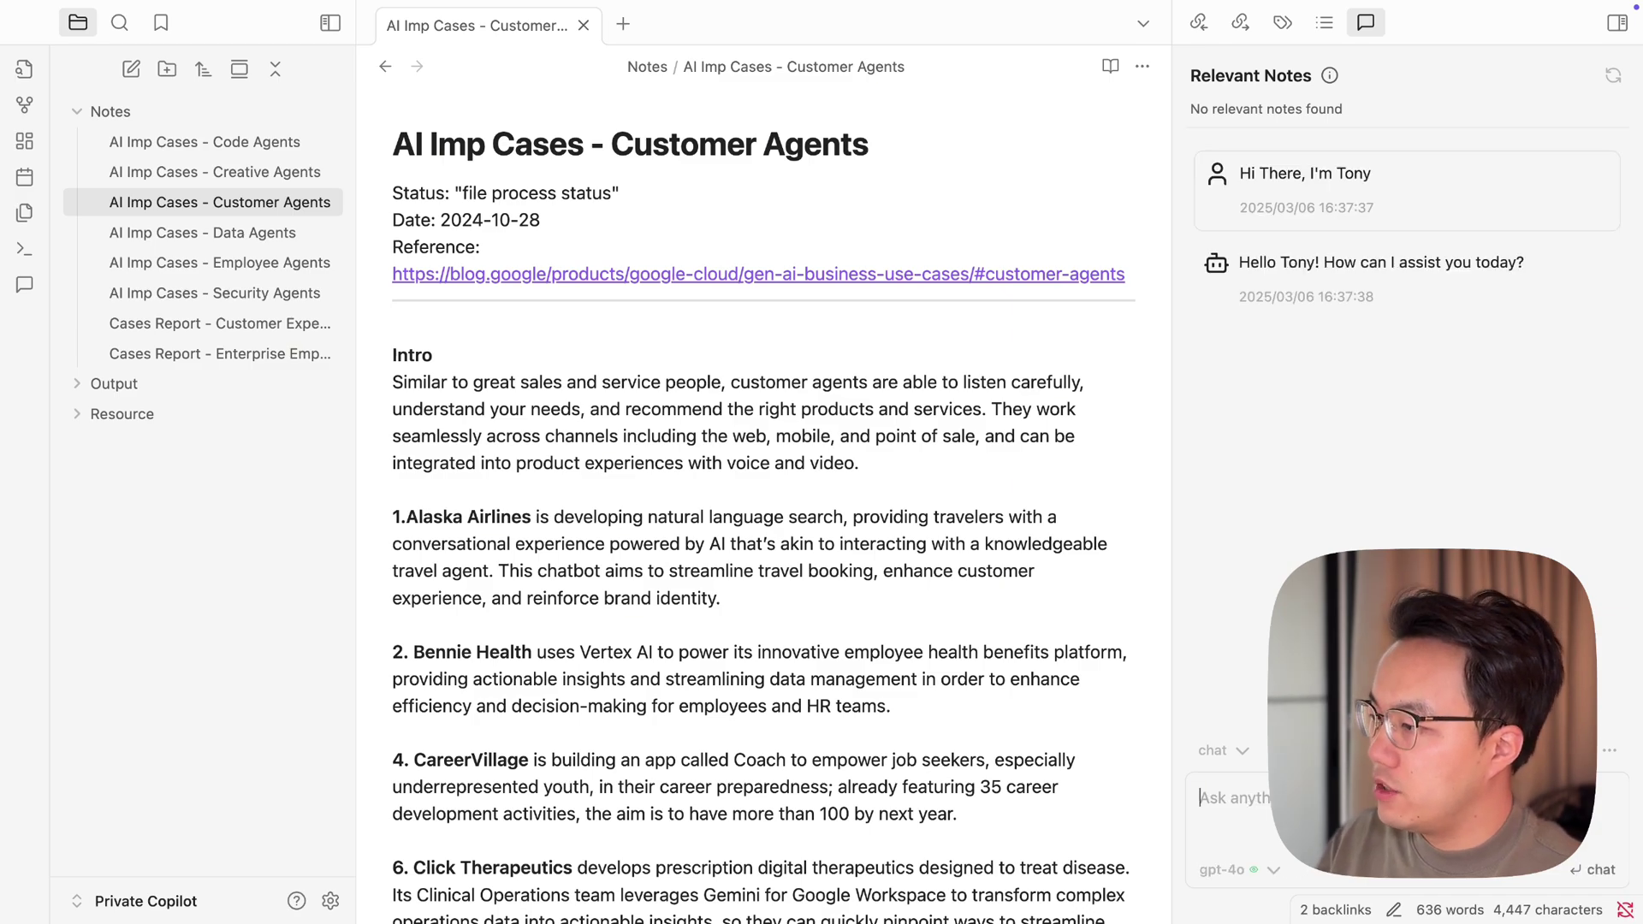
left_click(1224, 750)
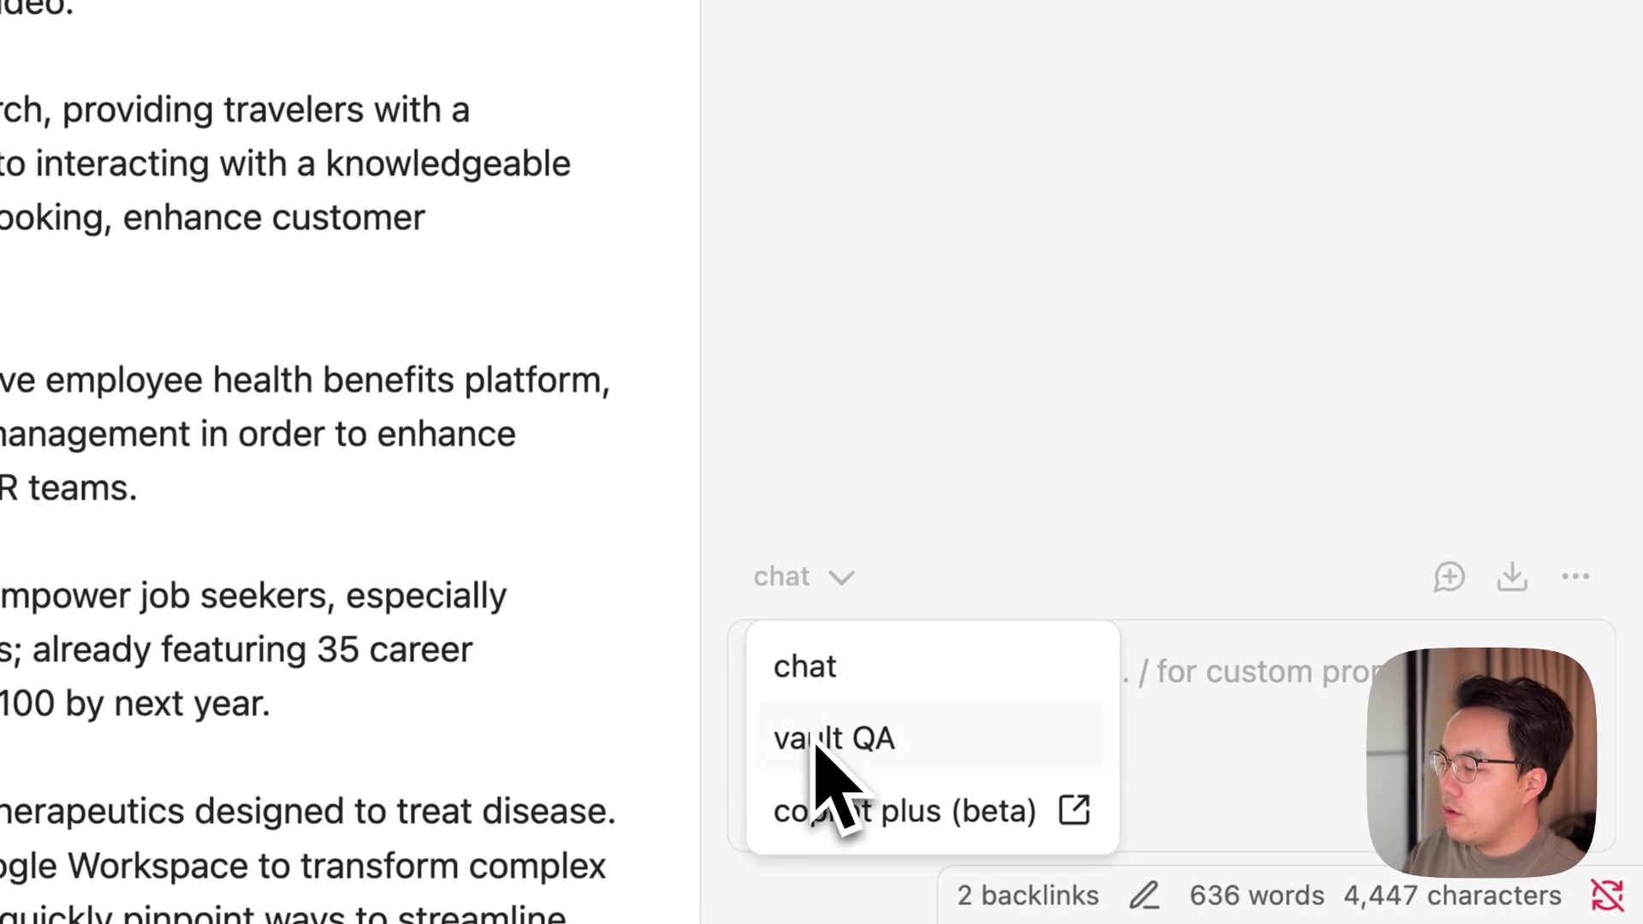
left_click(816, 742)
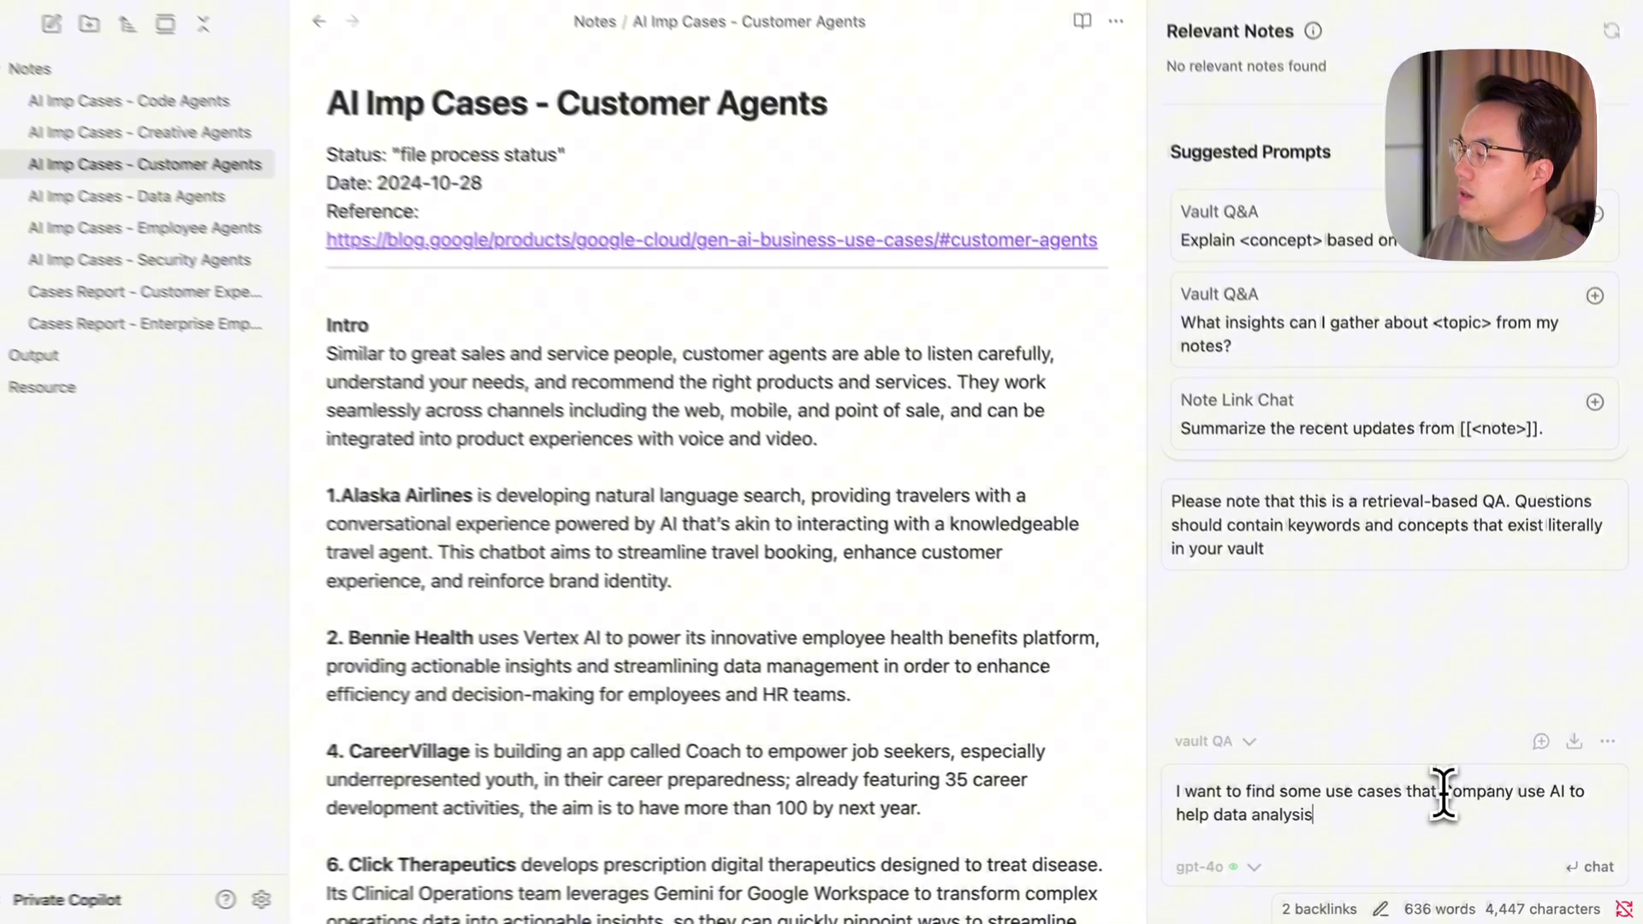
Step: Ask vault QA for company AI data-analysis use cases and expand the answer's Sources
key("Return")
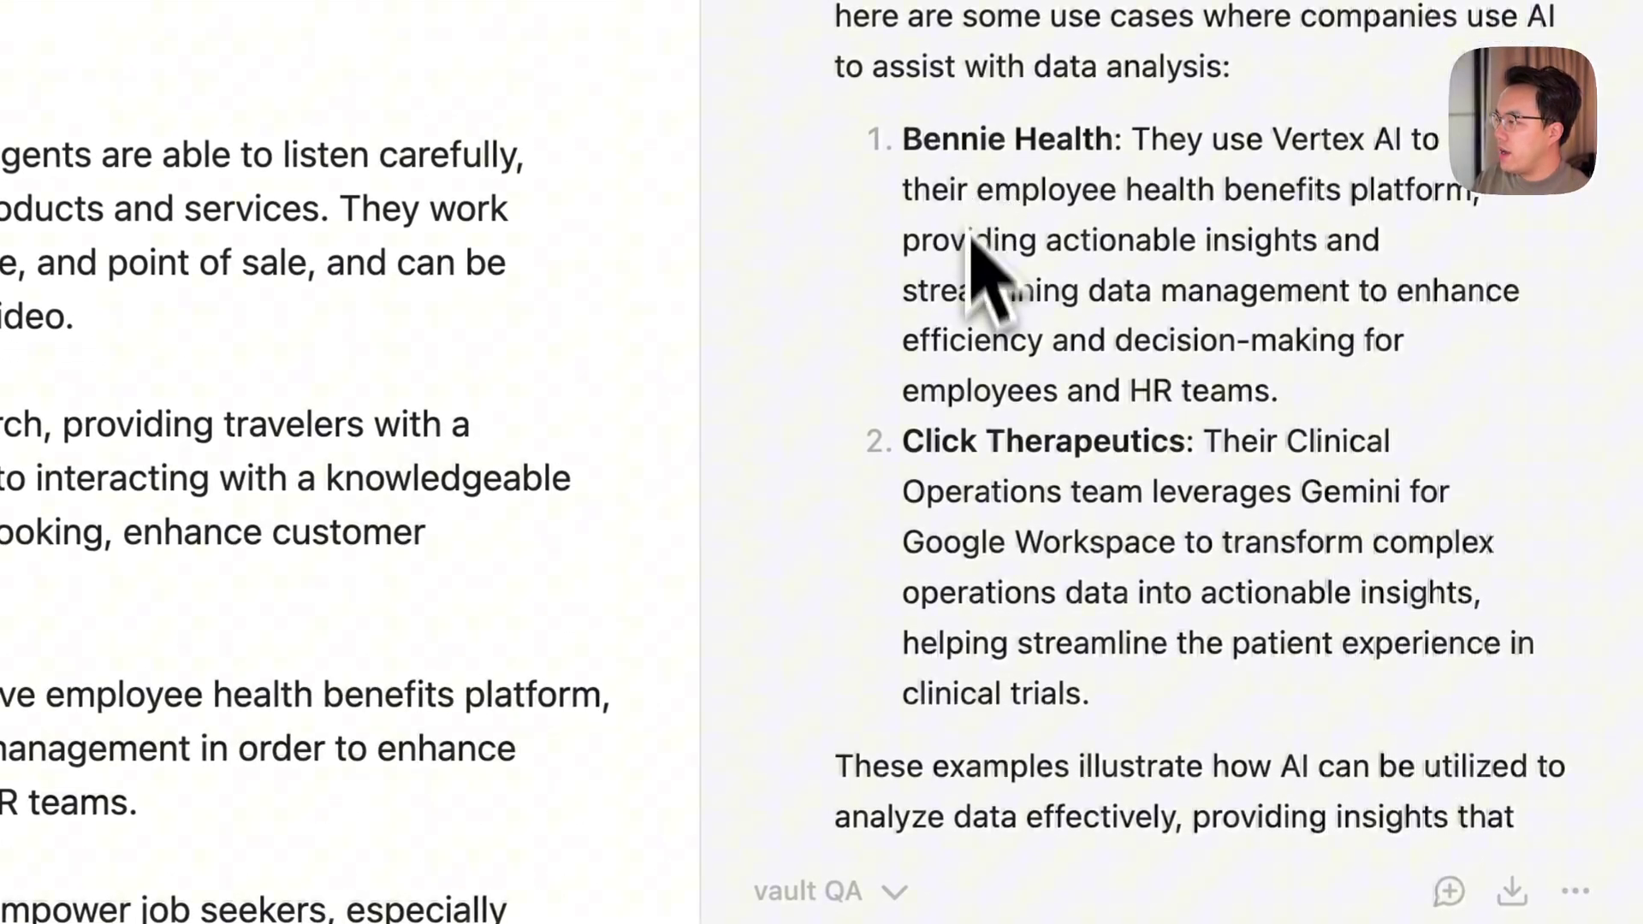
scroll(972, 274, "down", 4)
left_click(860, 743)
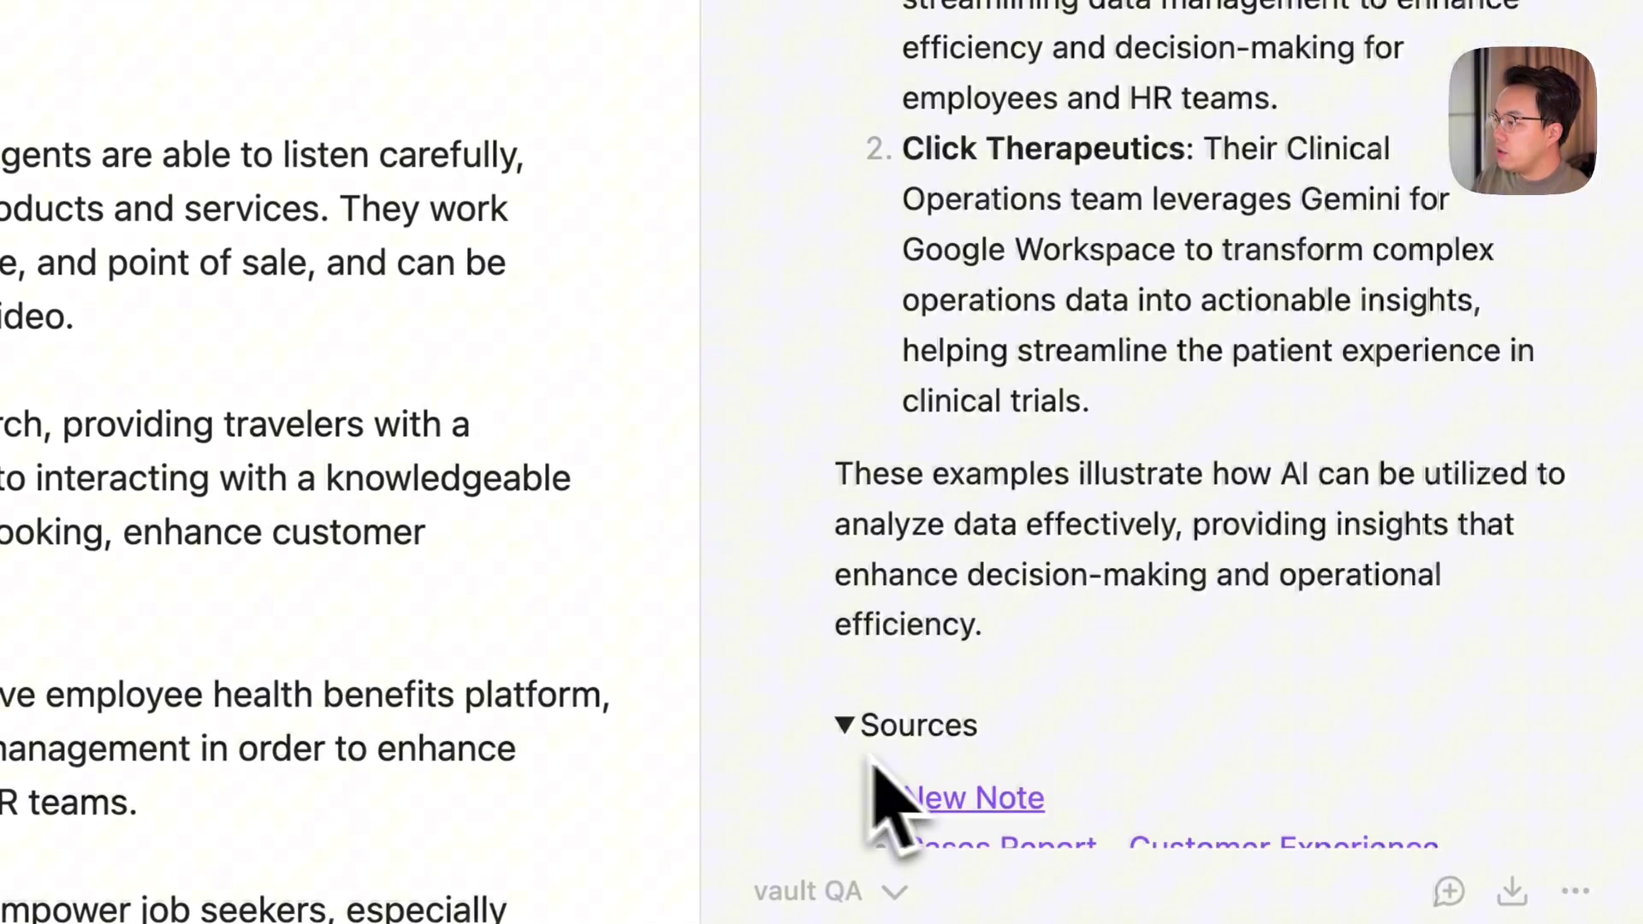
scroll(941, 762, "down", 3)
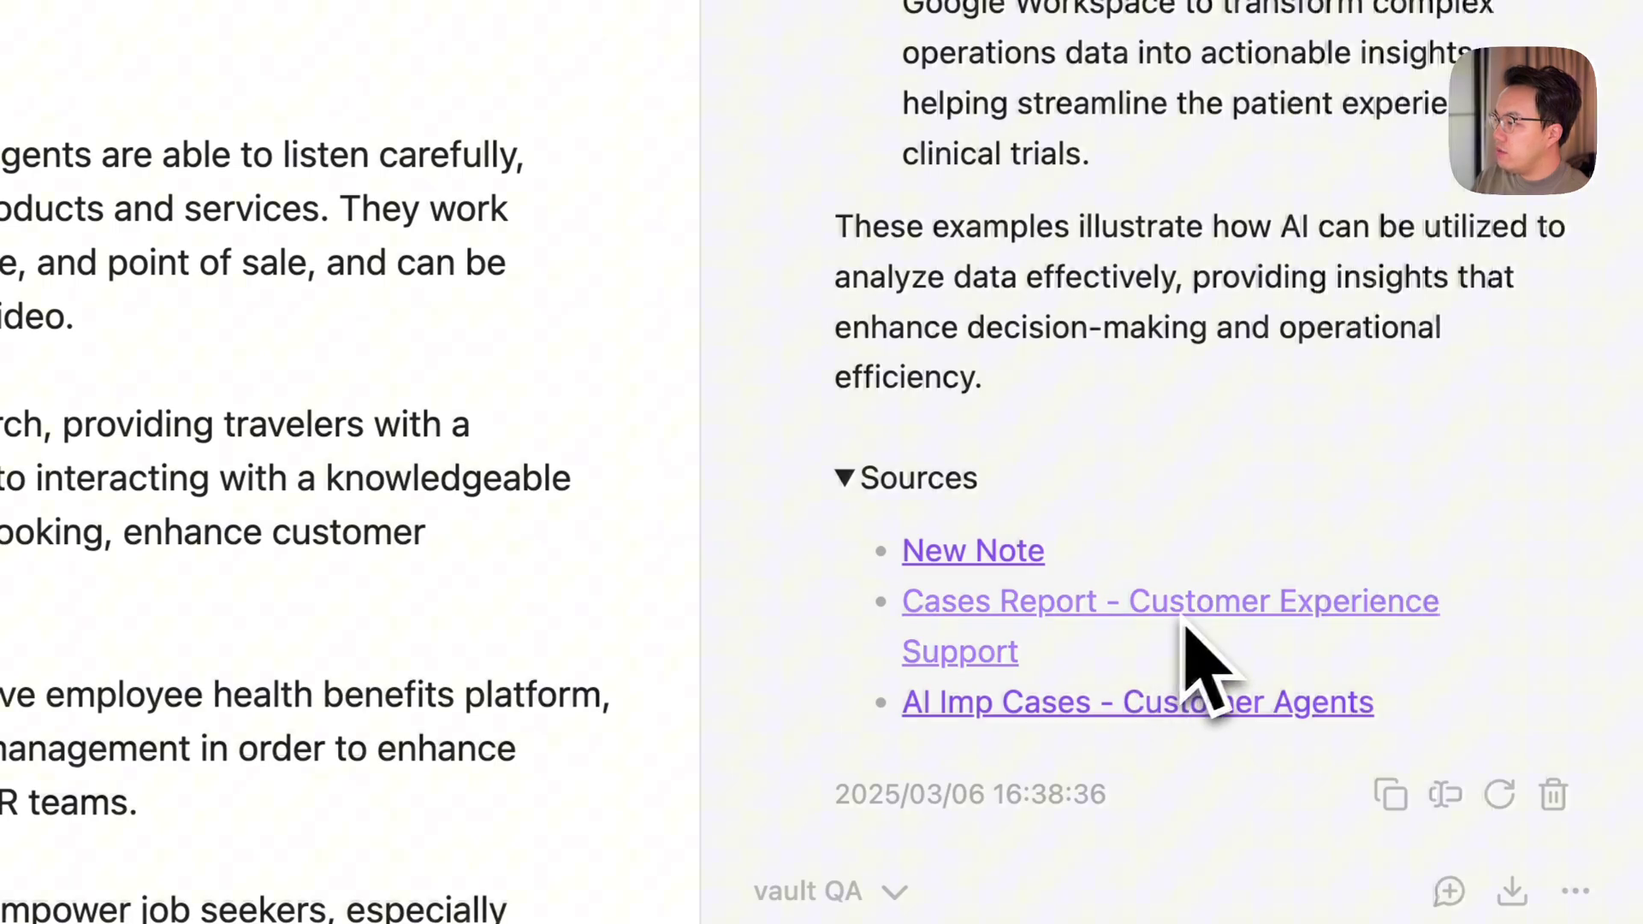
scroll(1117, 734, "up", 1)
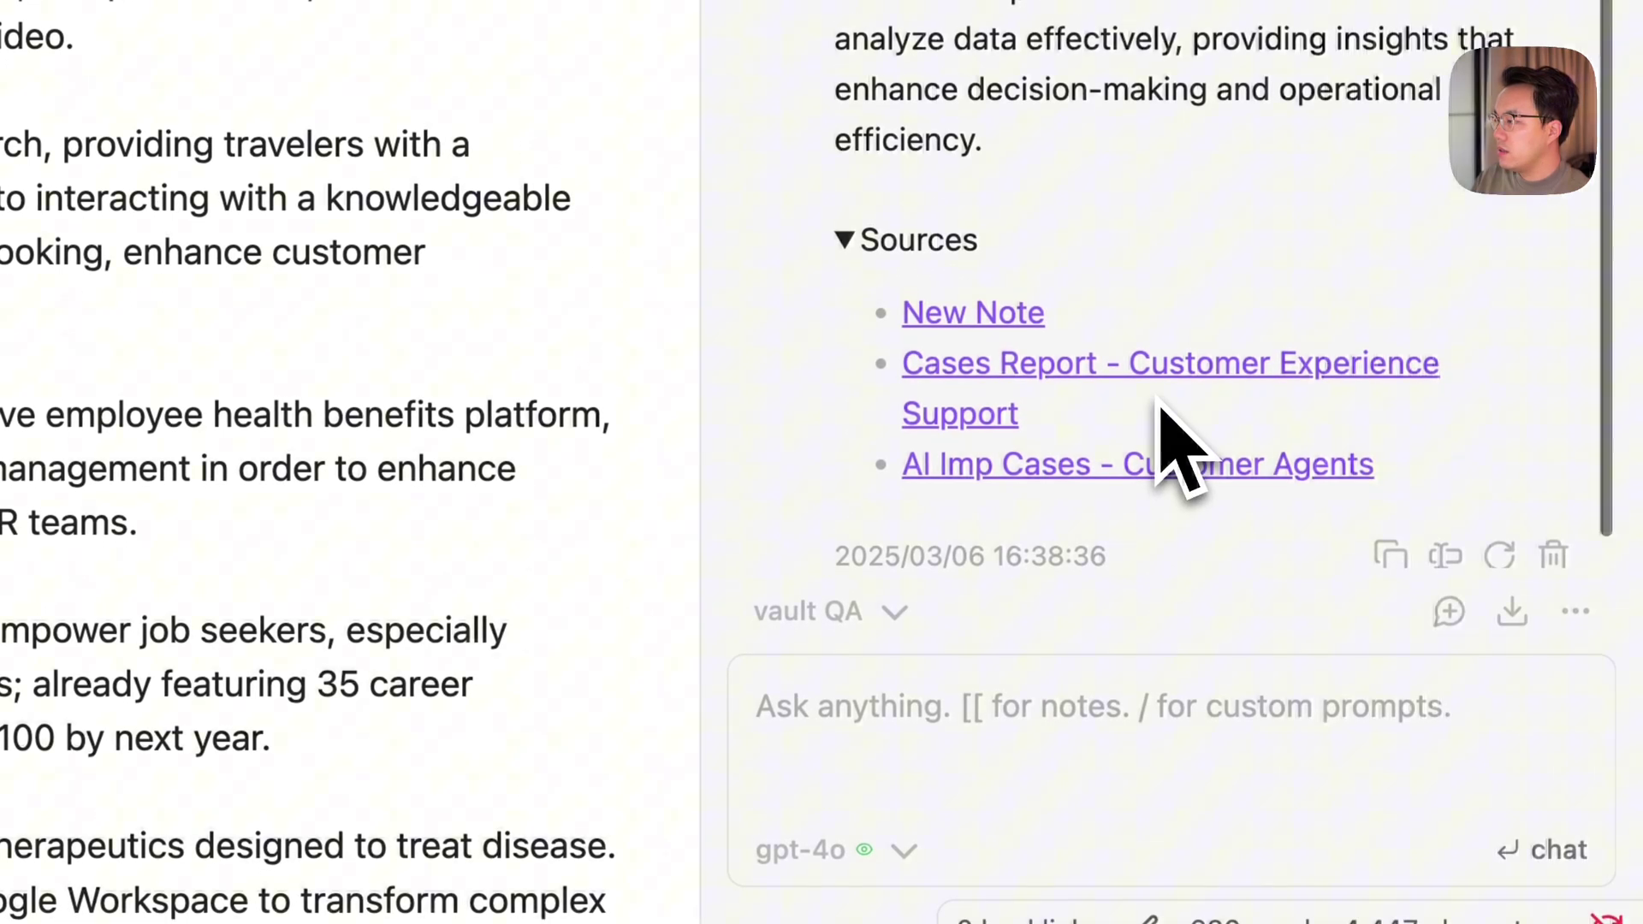
Step: Open the Cases Report - Customer Experience Support note
left_click(1233, 358)
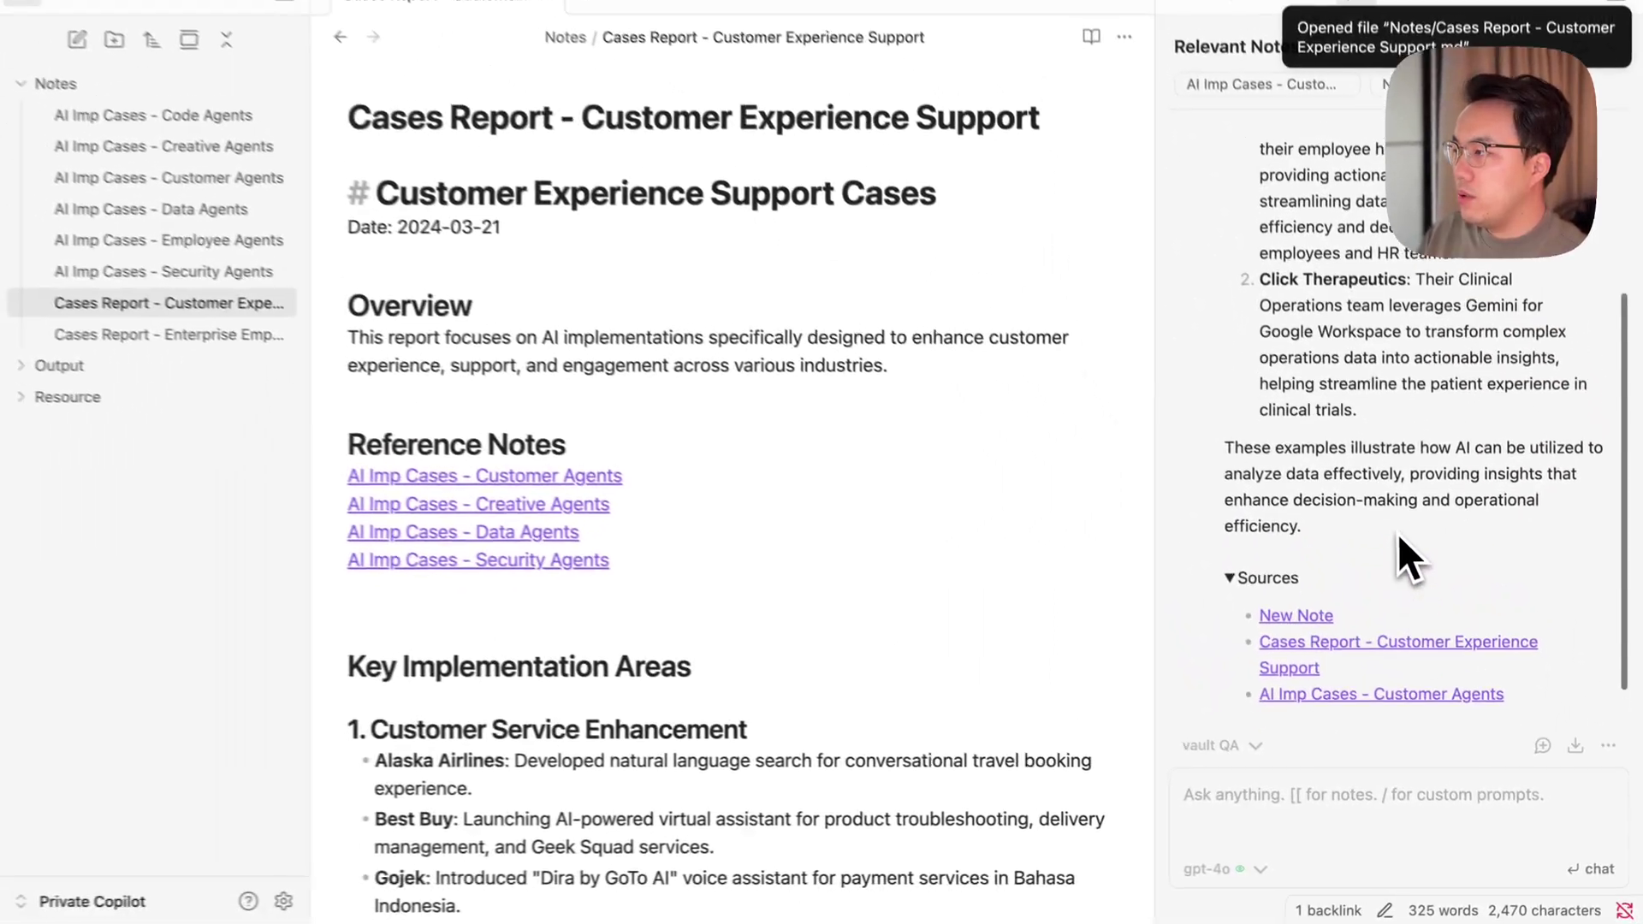
scroll(1399, 533, "up", 3)
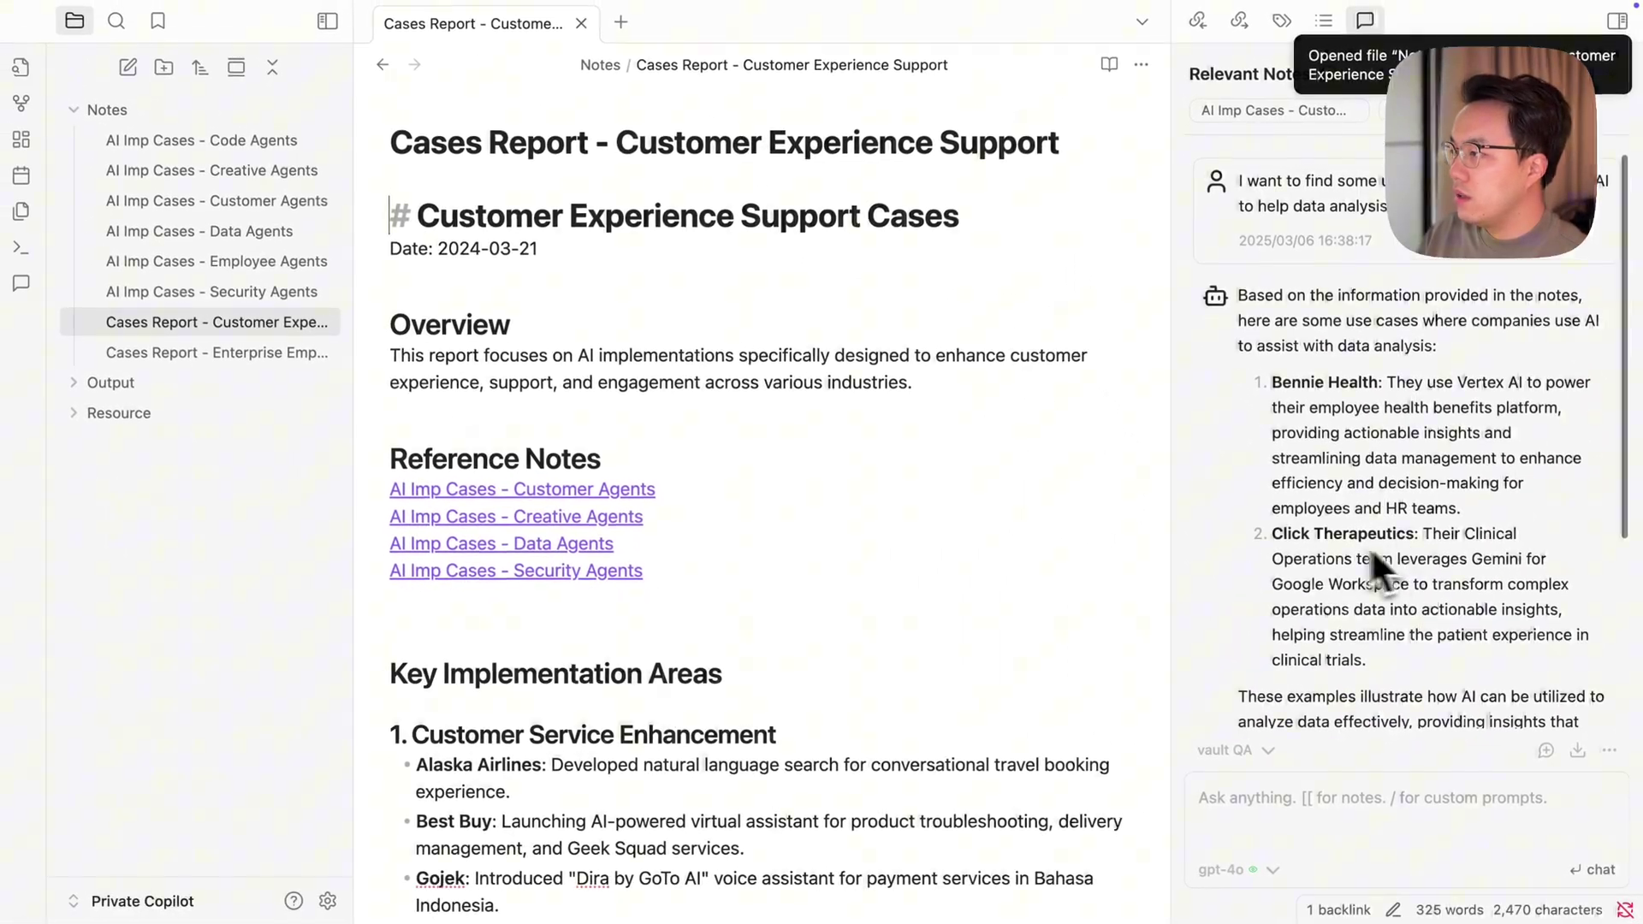
left_click_drag(1259, 521, 1406, 521)
key("ctrl+c")
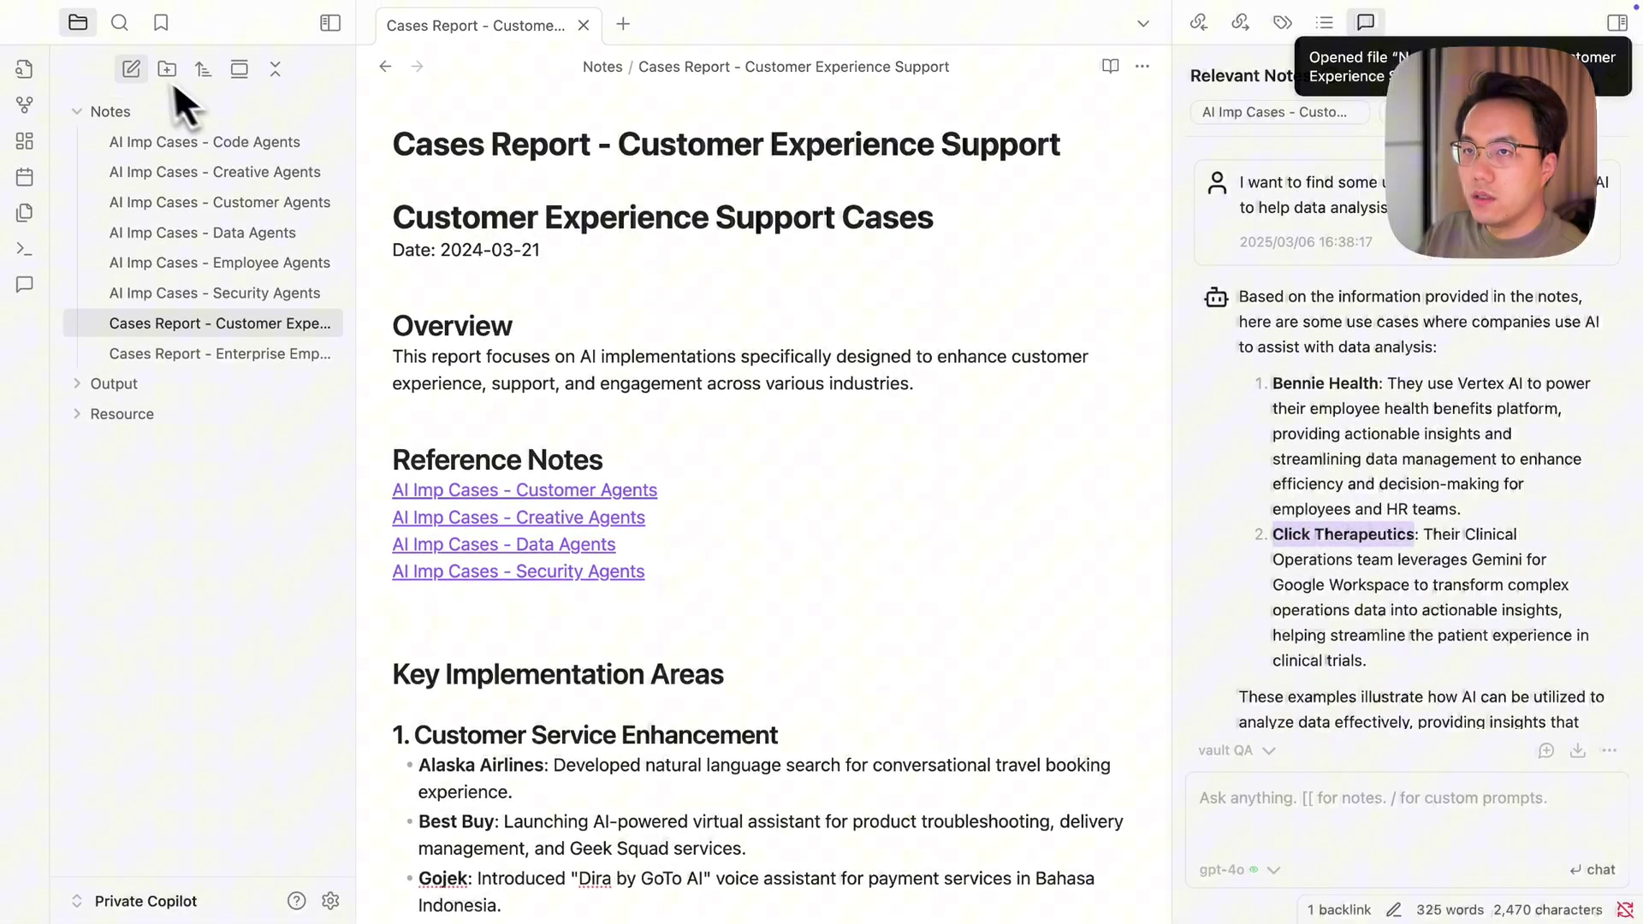
Step: Search the vault for Click Therapeutics, open its Customer Agents match, and select Bennie Health in the answer
left_click(125, 27)
key("ctrl+v")
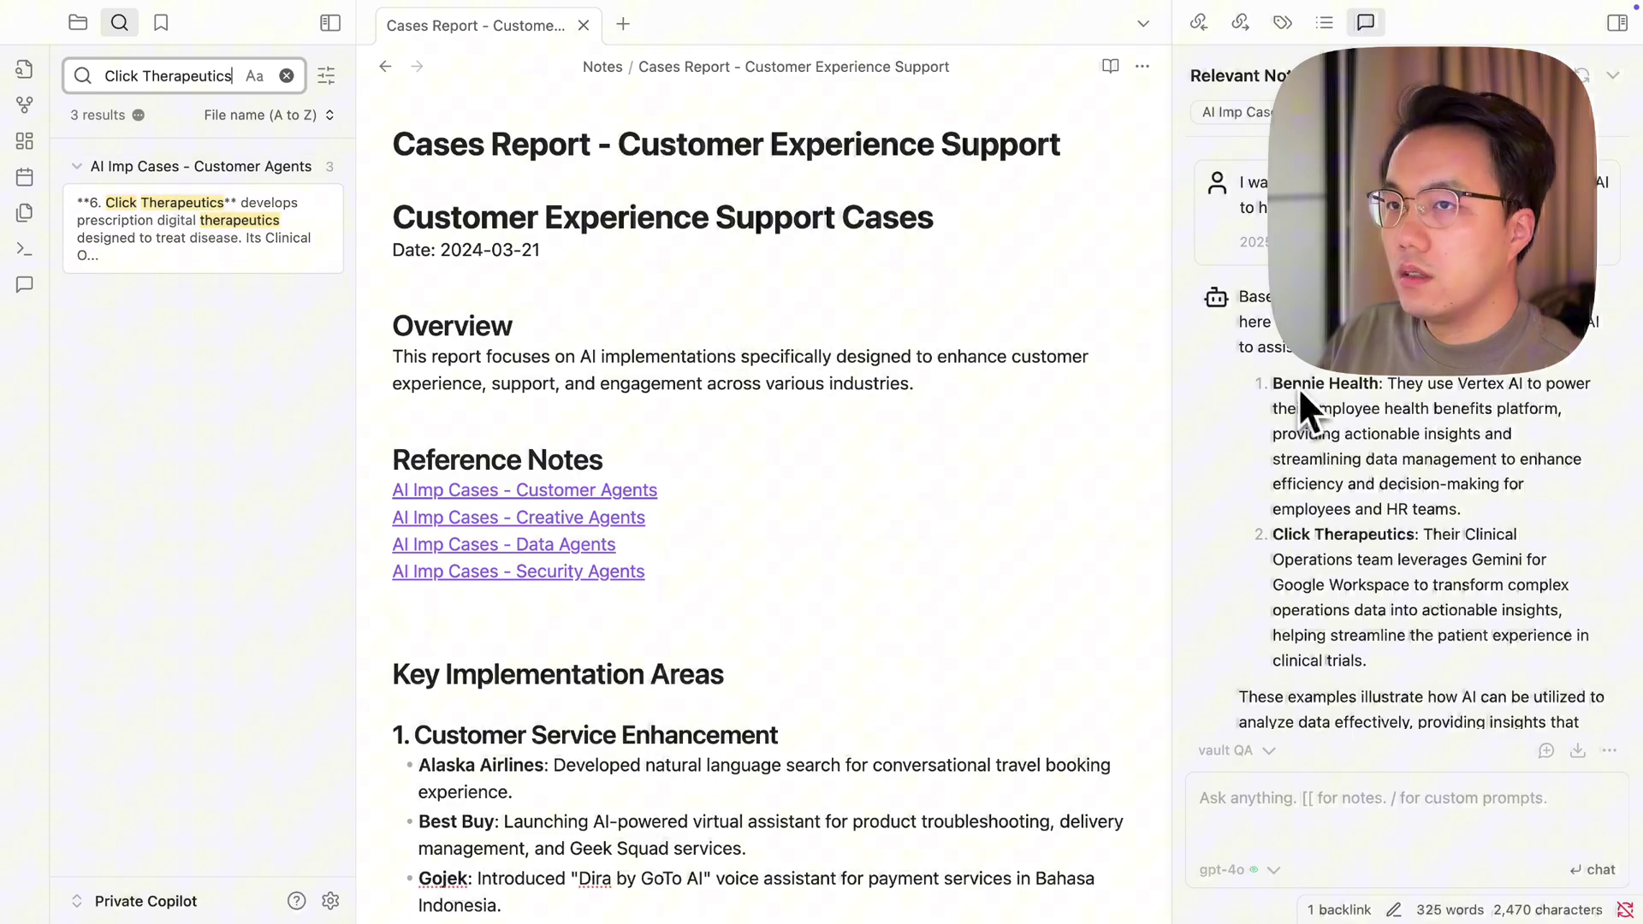
left_click(319, 256)
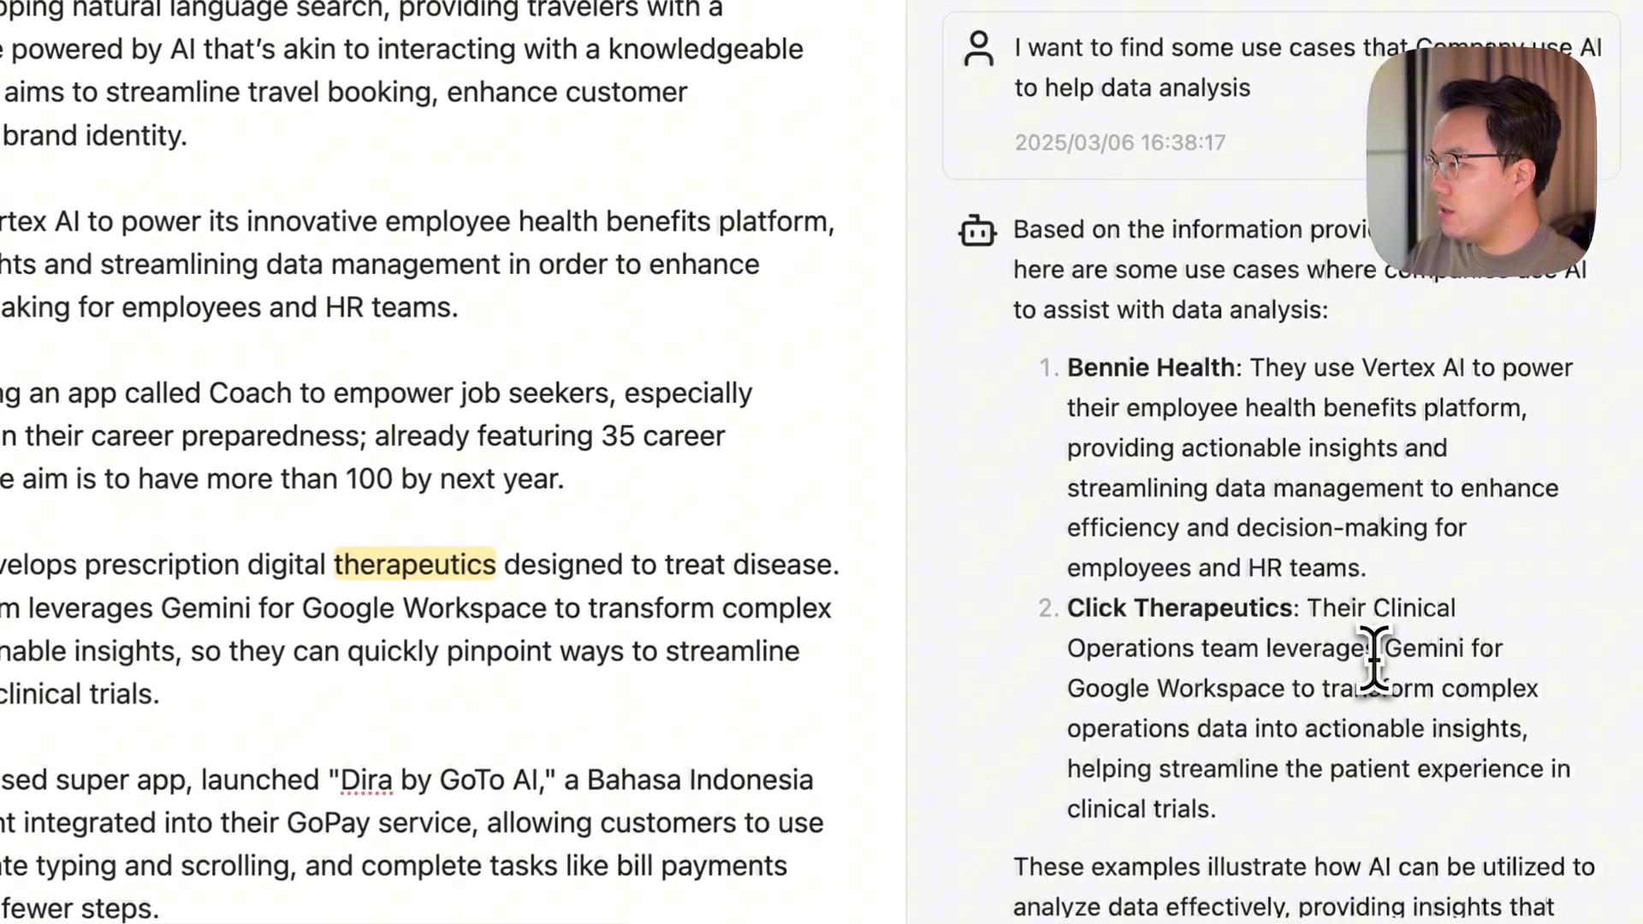
left_click_drag(1369, 660, 1386, 768)
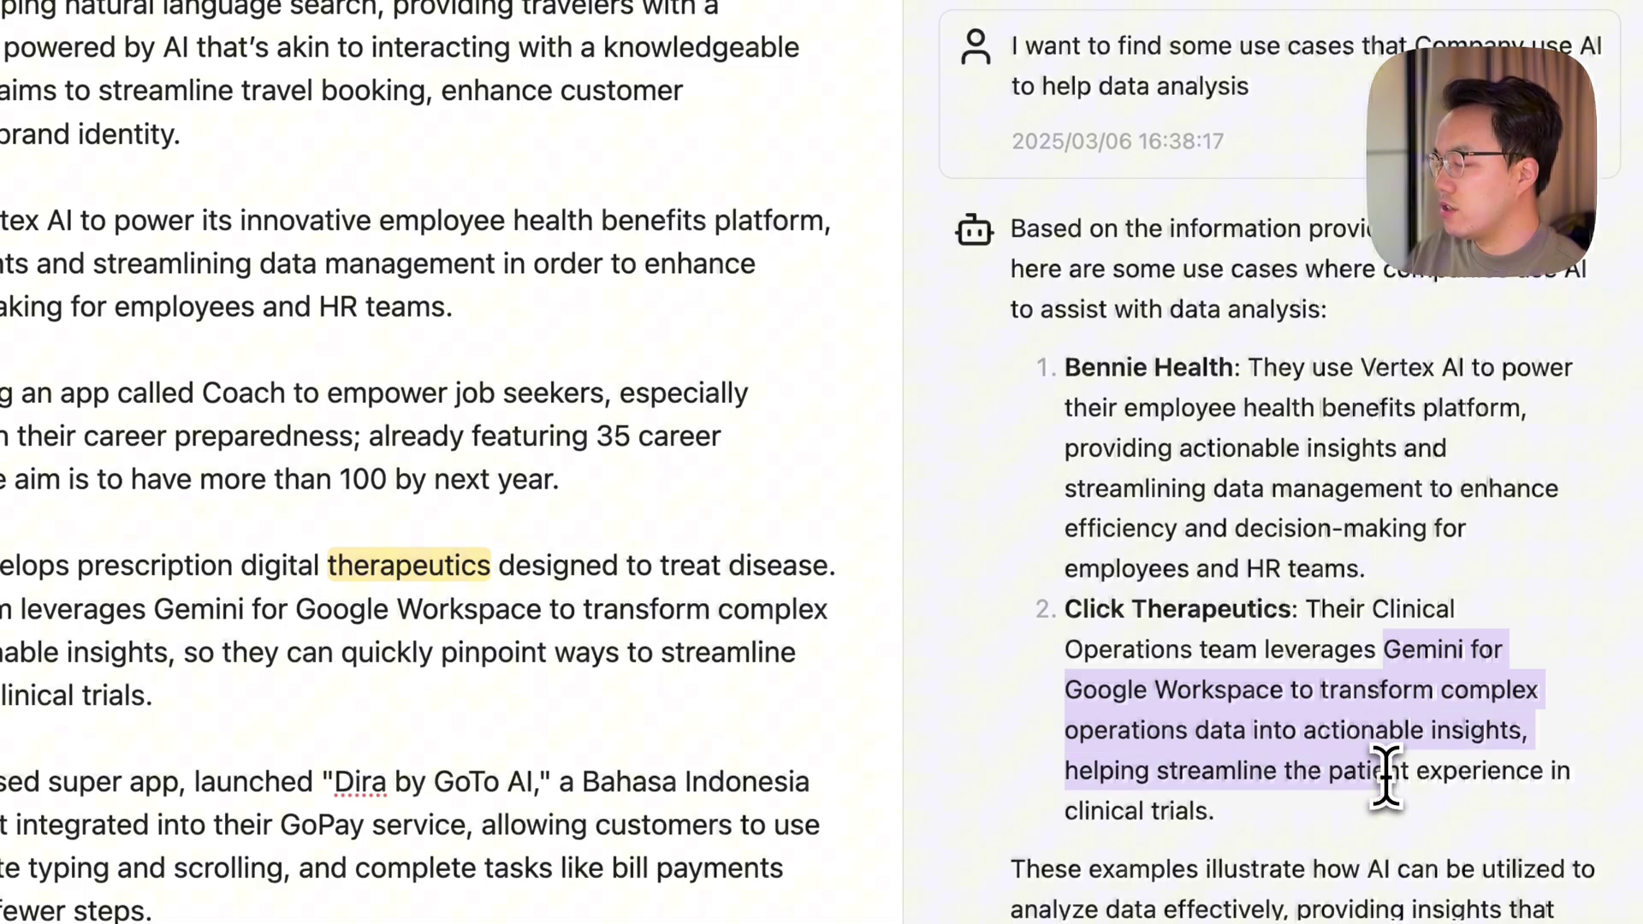
left_click_drag(1232, 368, 1064, 368)
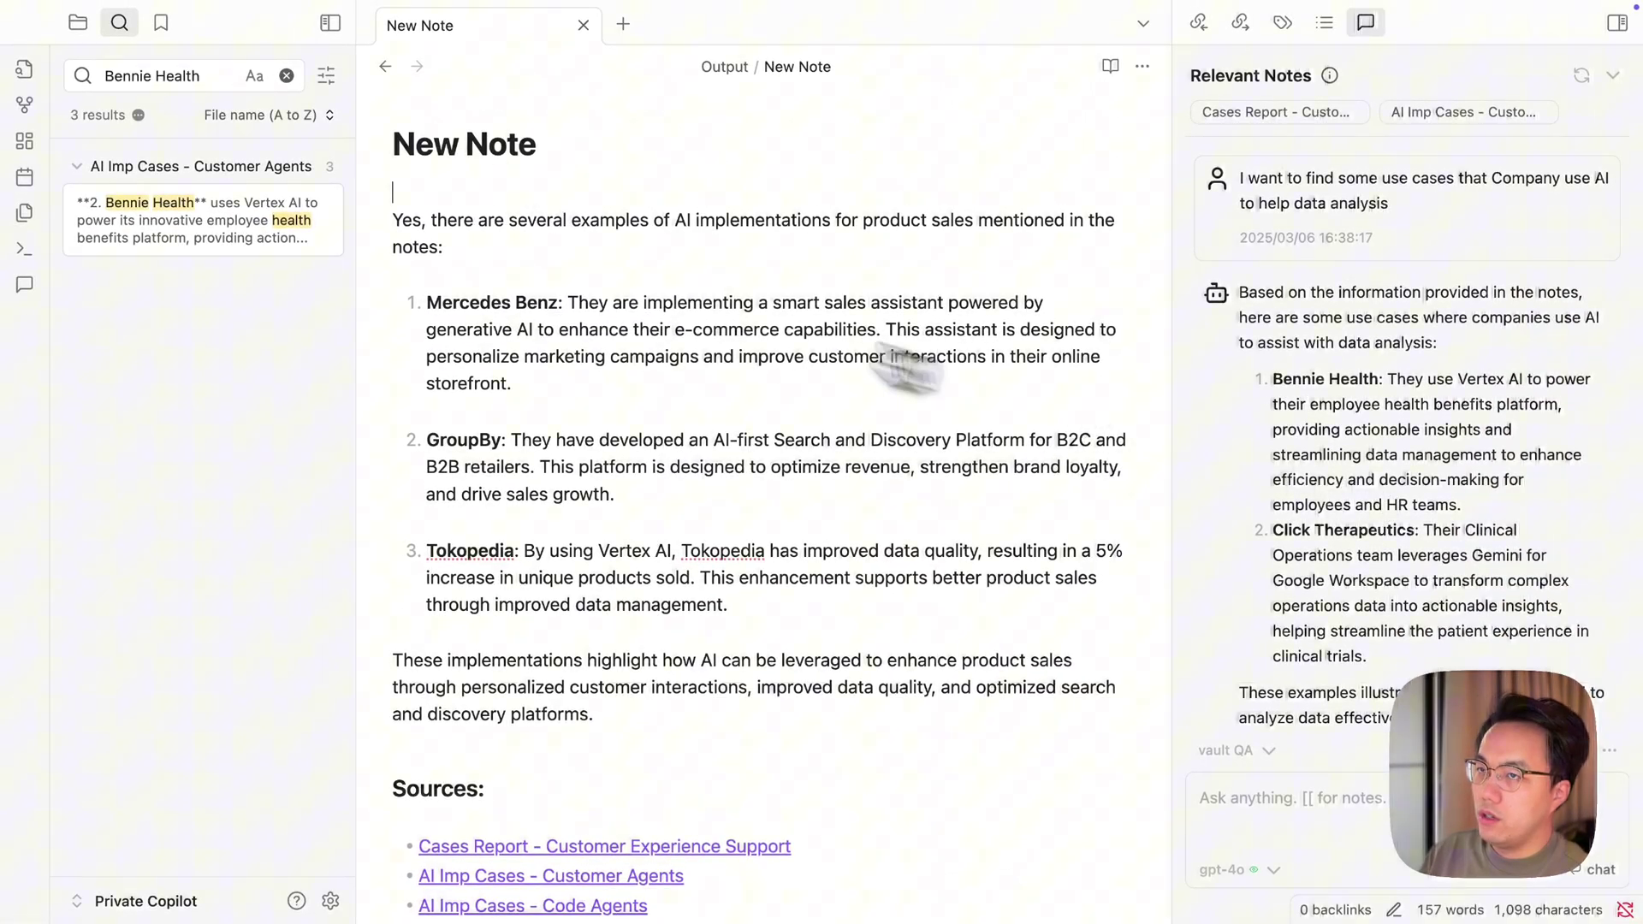
Step: Open the AI Imp Cases - Creative Agents note and expand its relevant notes
left_click(80, 26)
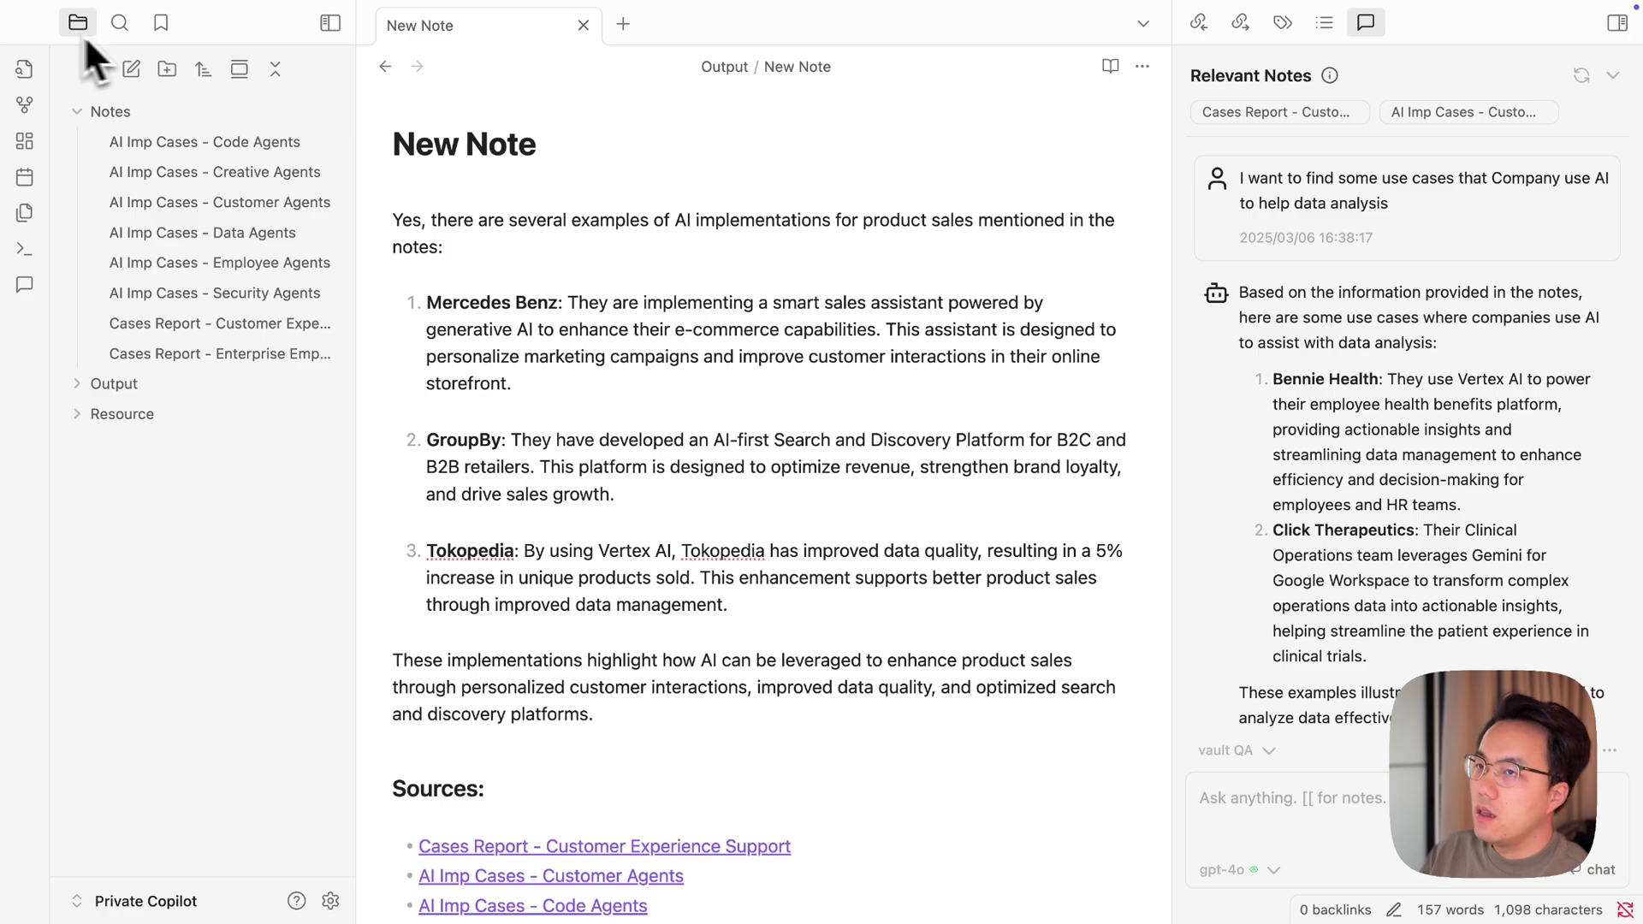
left_click(265, 180)
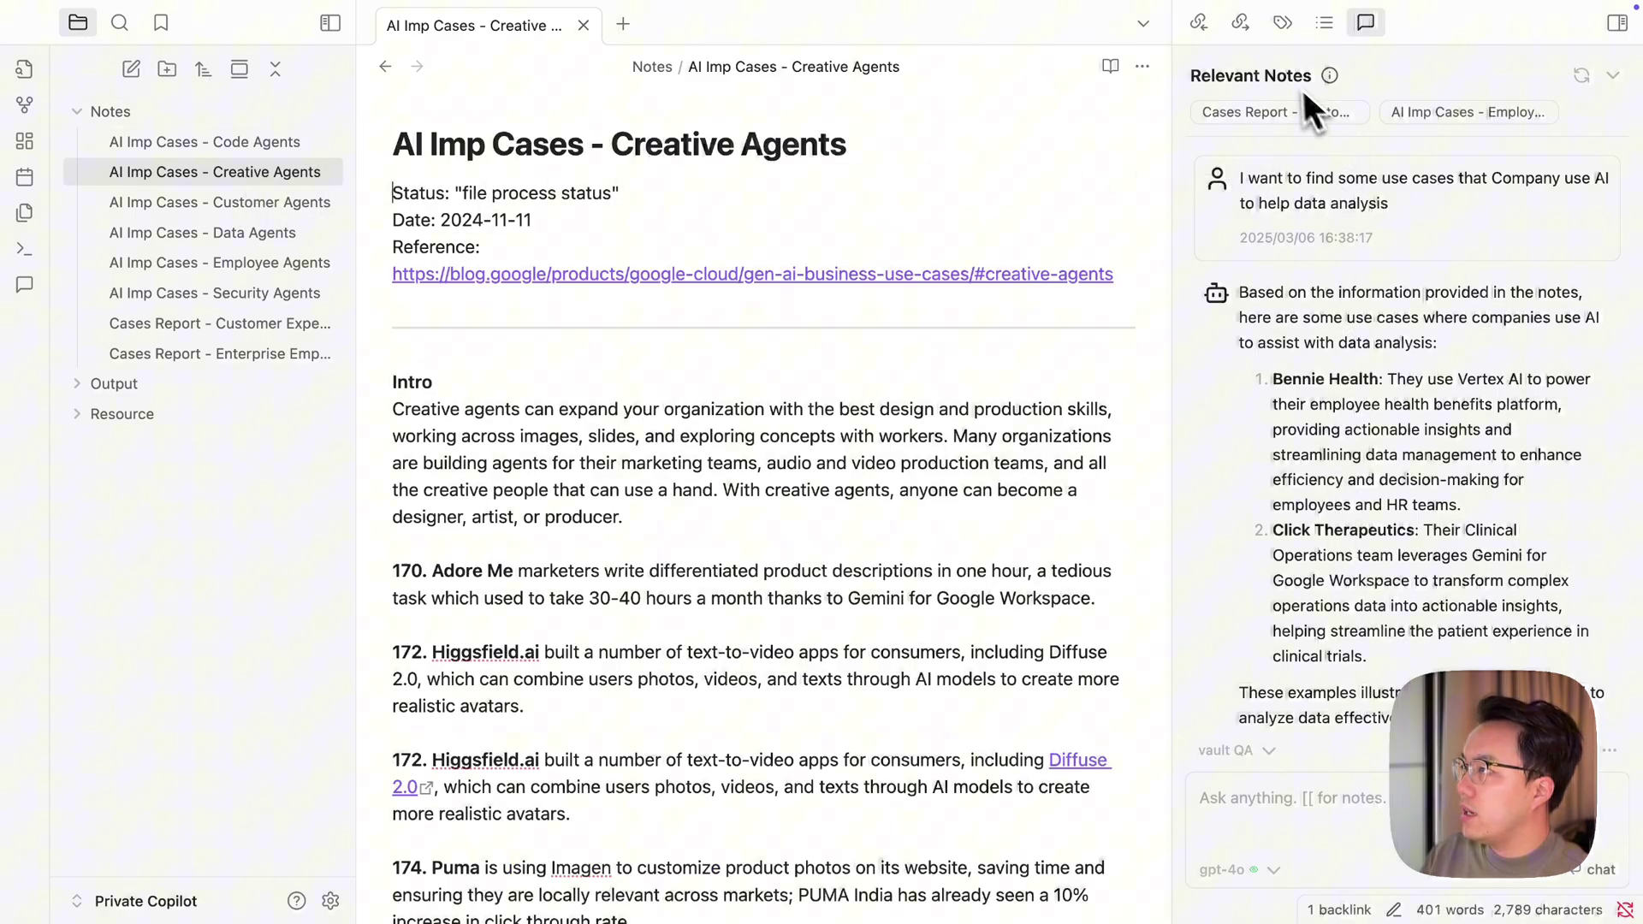
left_click(1613, 76)
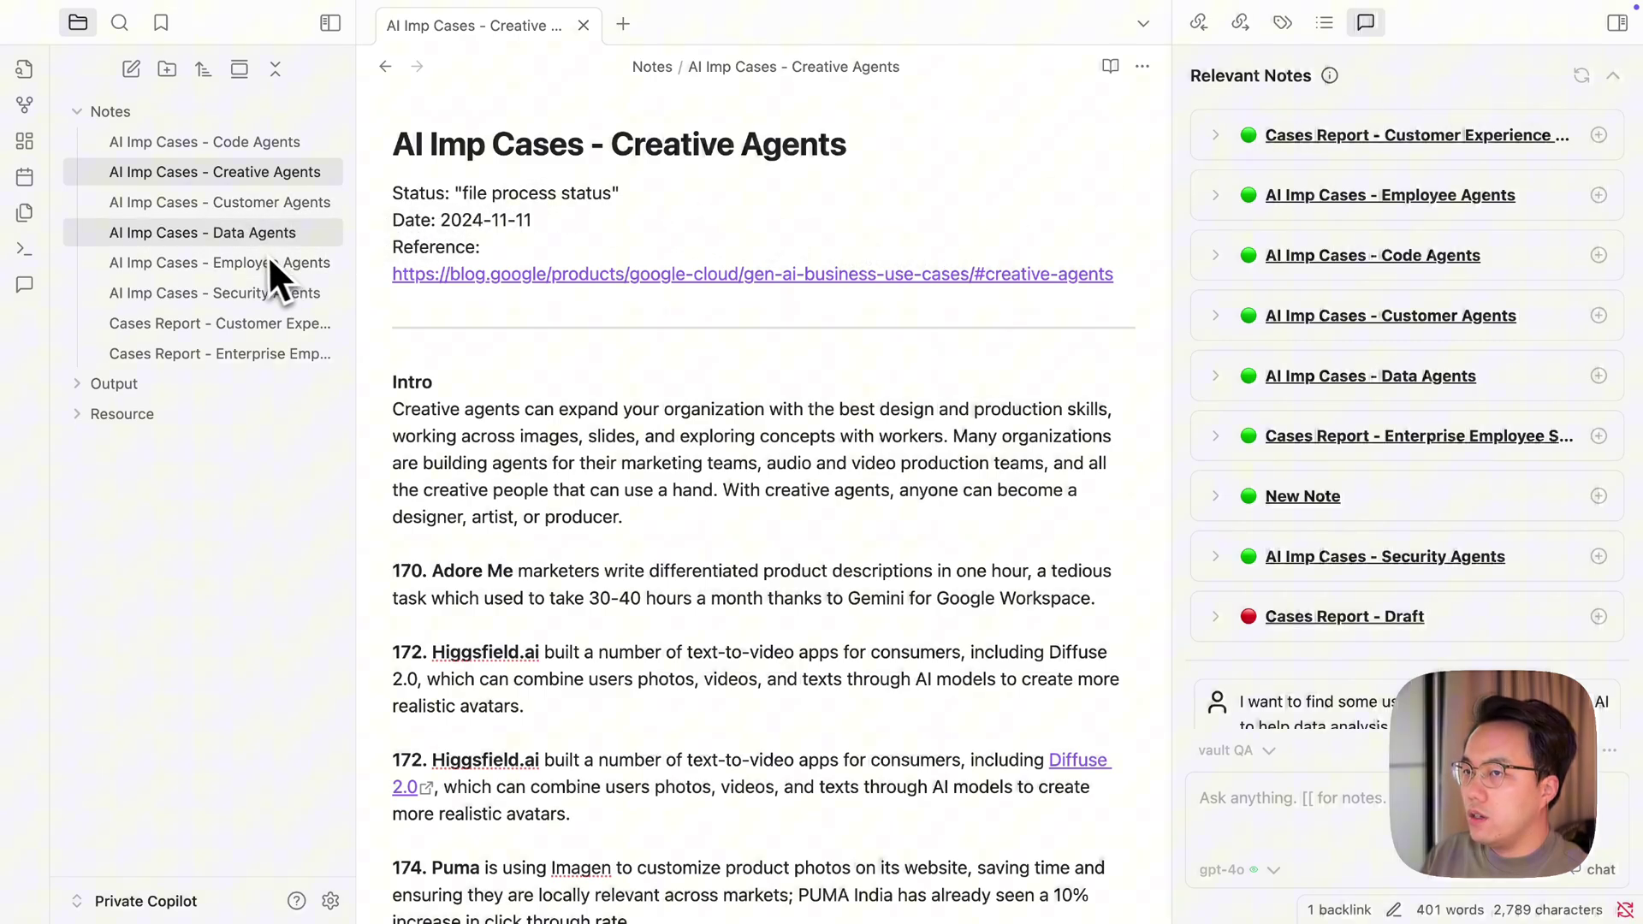
Step: Open Cases Report - Draft from Output, with Enterprise Employee Support in a second tab
left_click(216, 385)
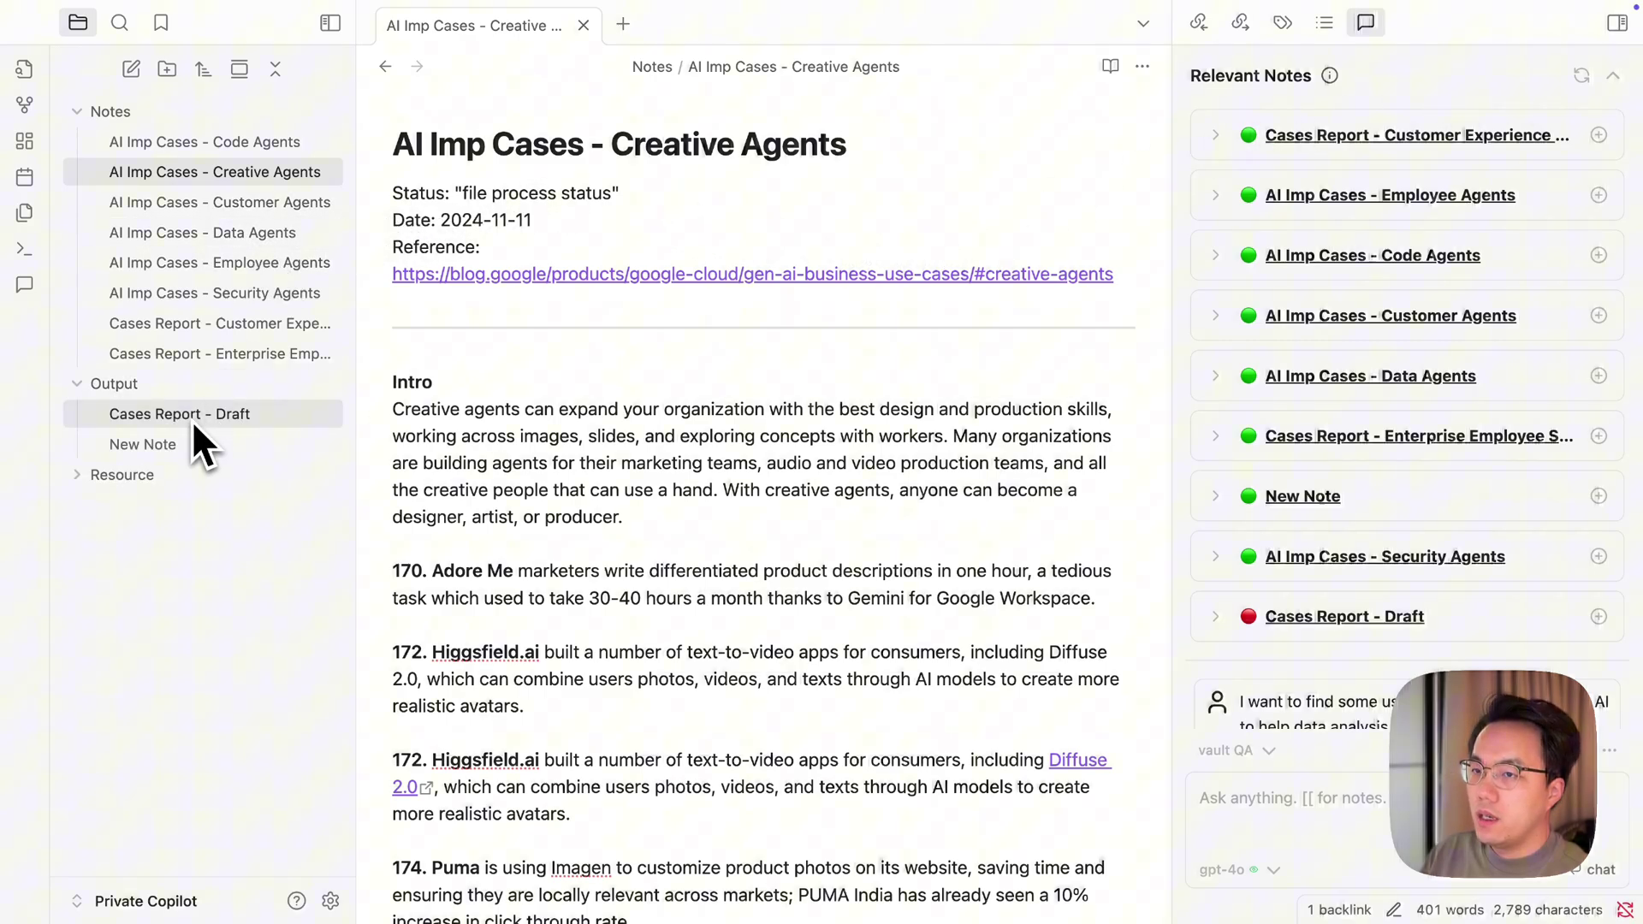
left_click(192, 419)
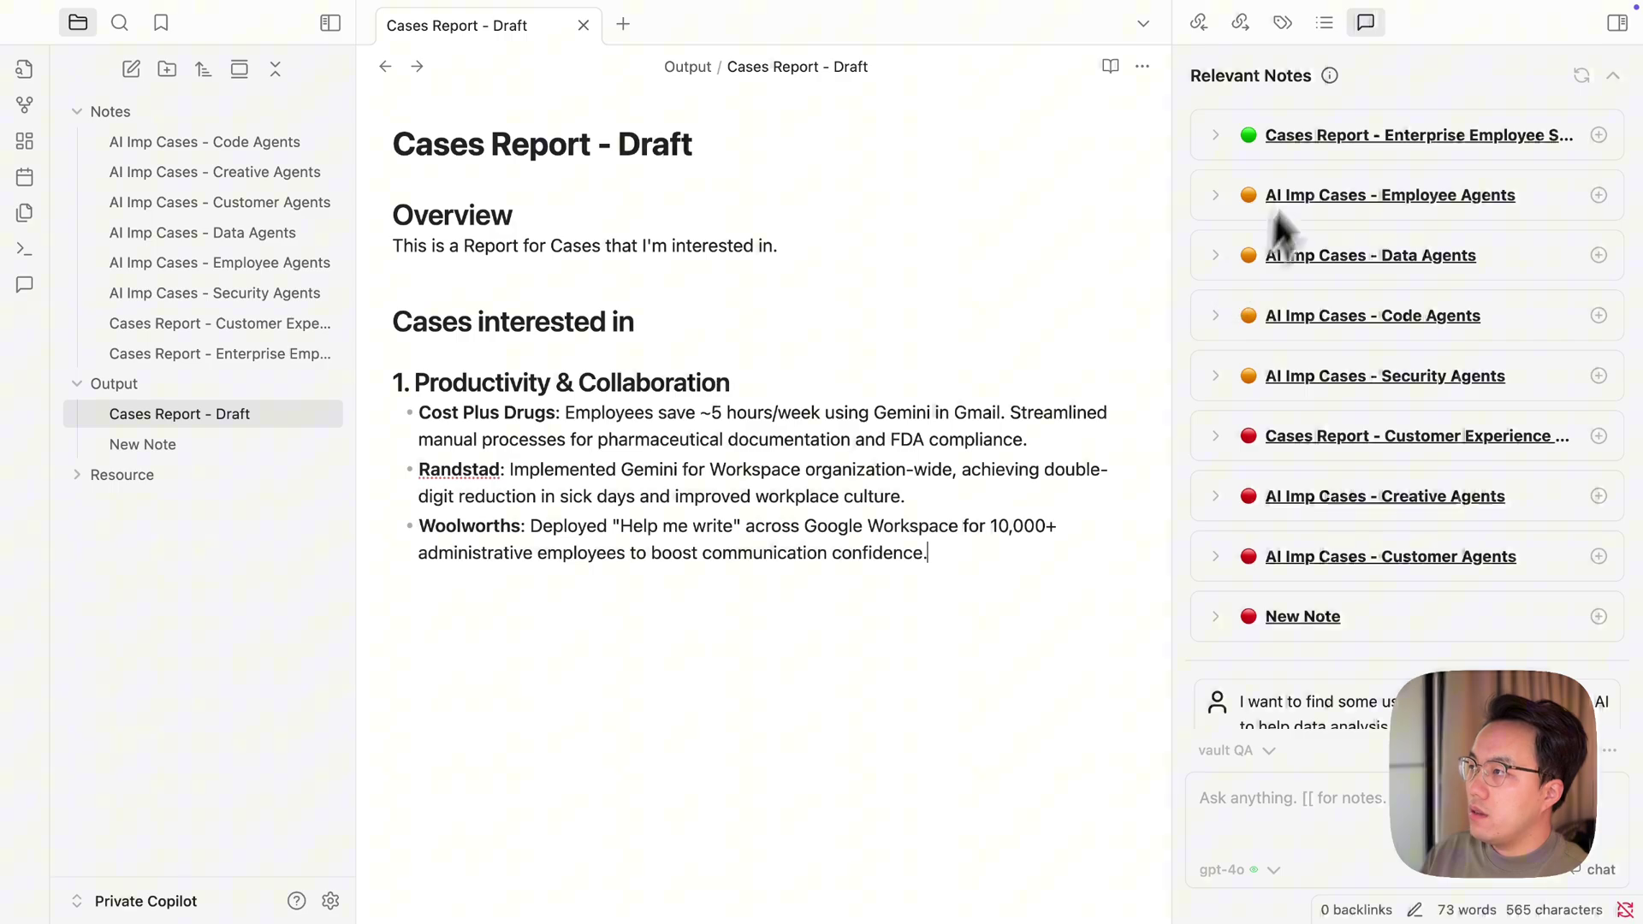
left_click(1292, 137)
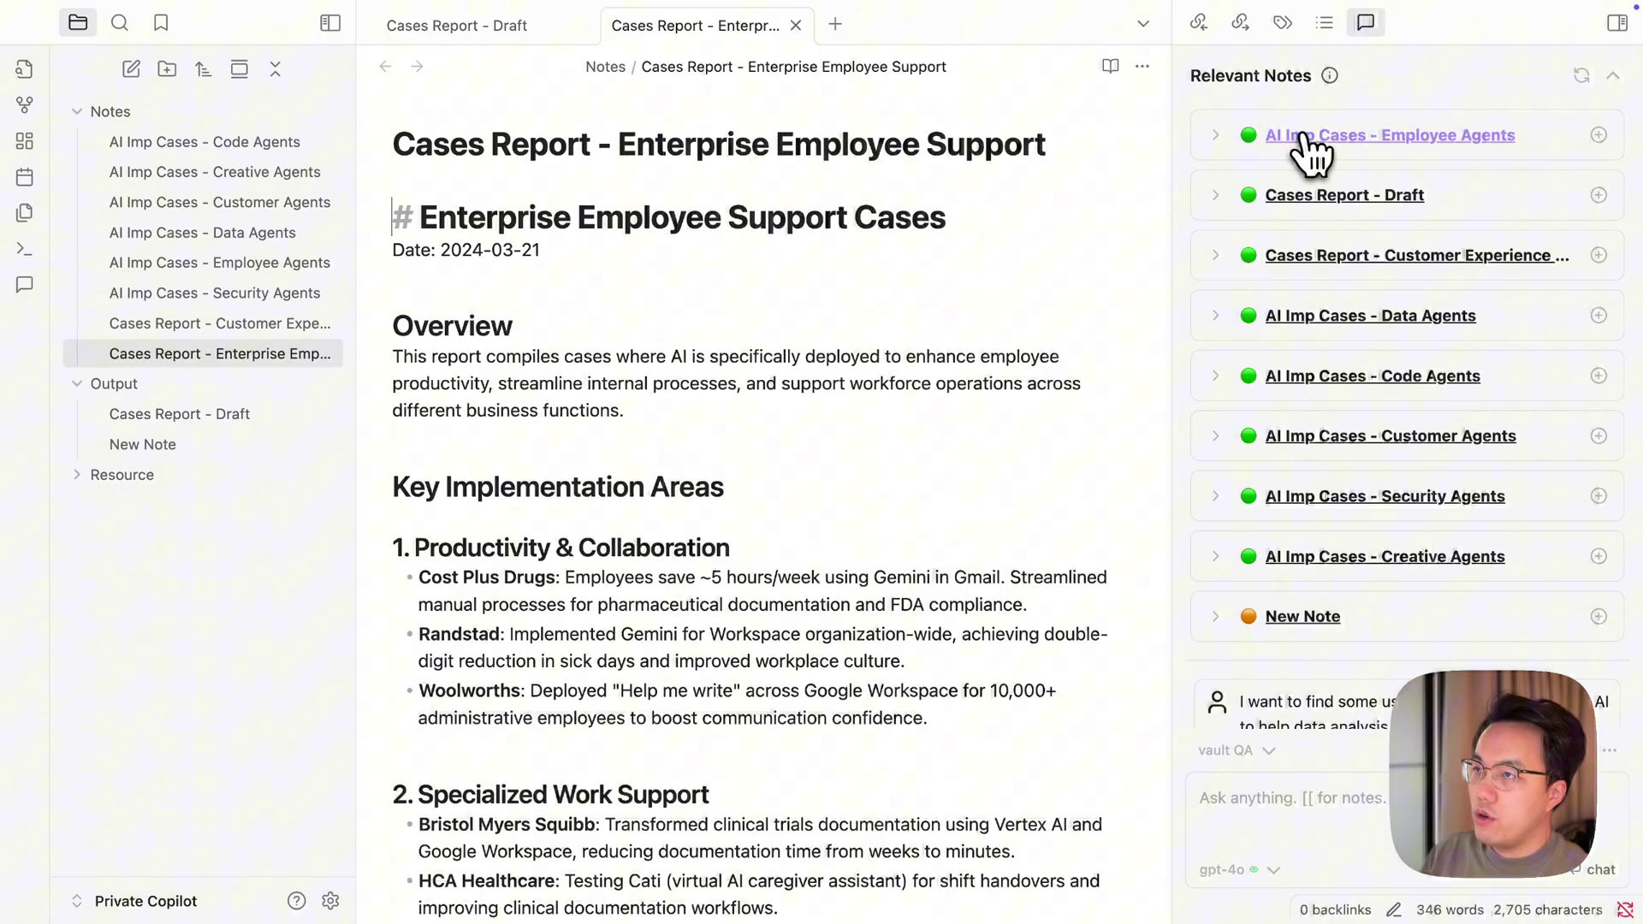
left_click(506, 28)
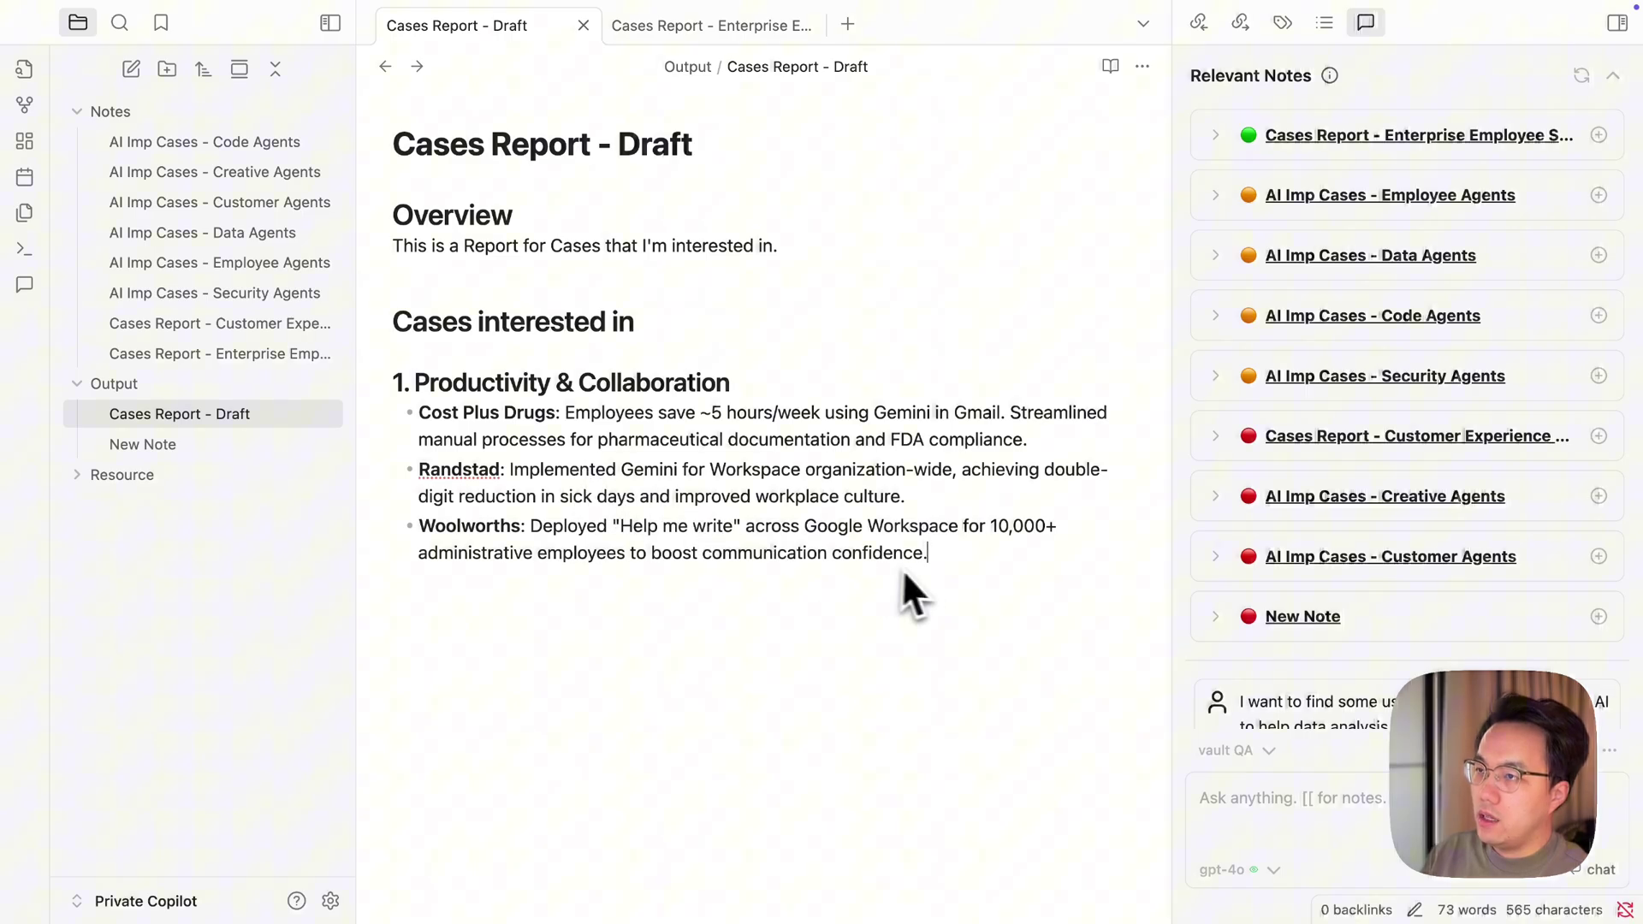
Step: Select the draft's Productivity & Collaboration section and compare it against the Enterprise Employee Support report
left_click_drag(907, 587, 443, 304)
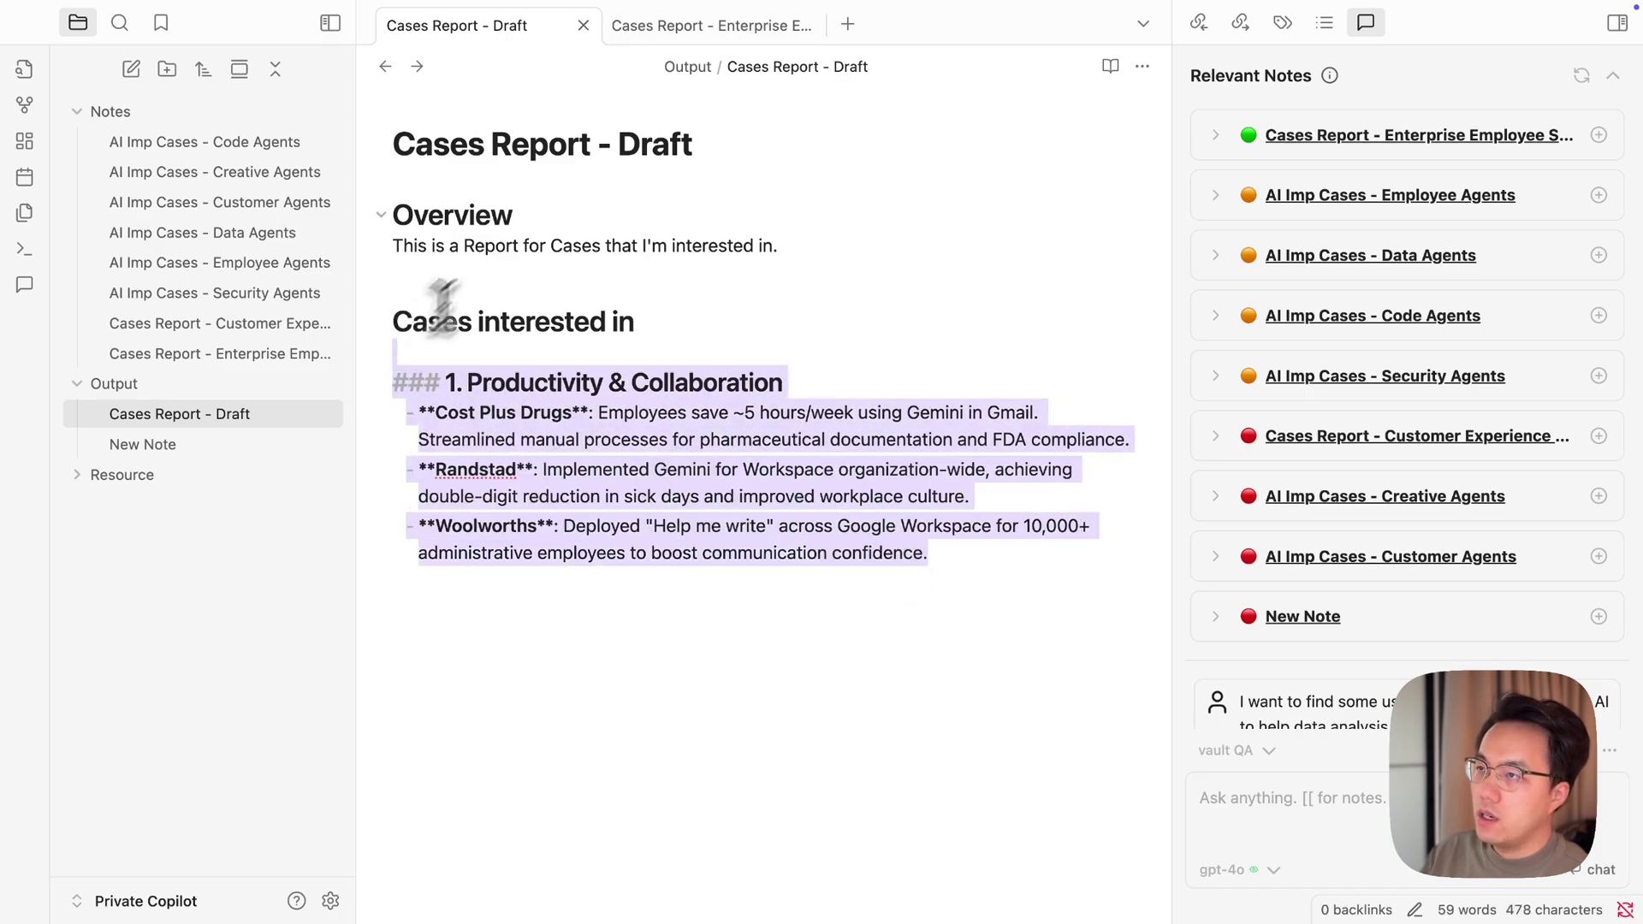
left_click(691, 36)
scroll(659, 192, "down", 1)
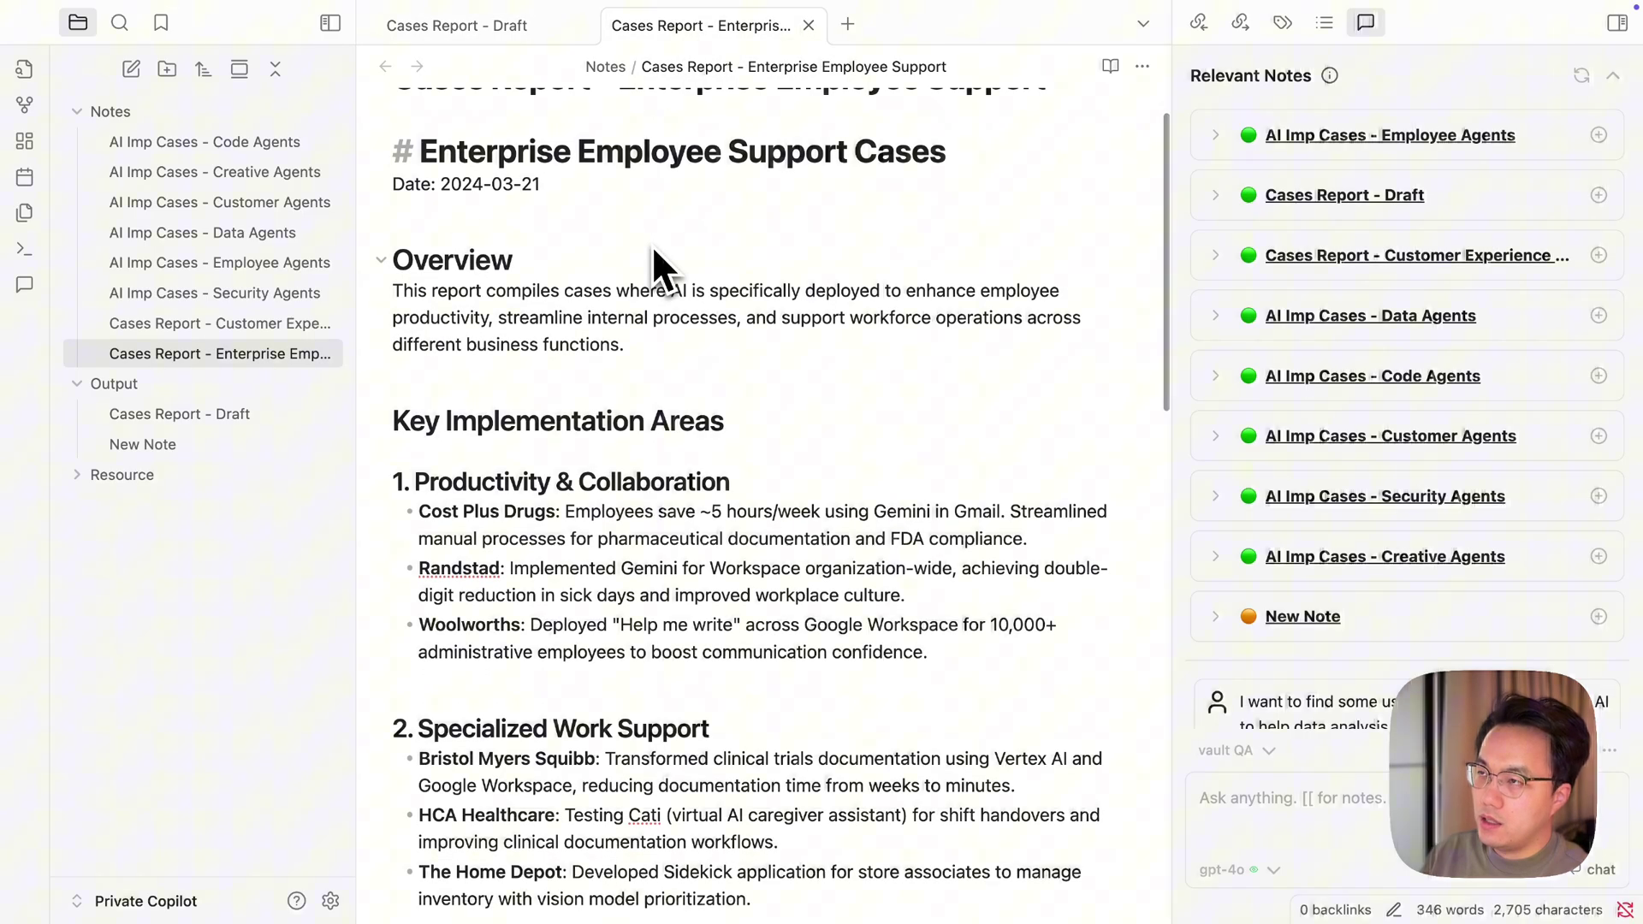
scroll(631, 235, "up", 1)
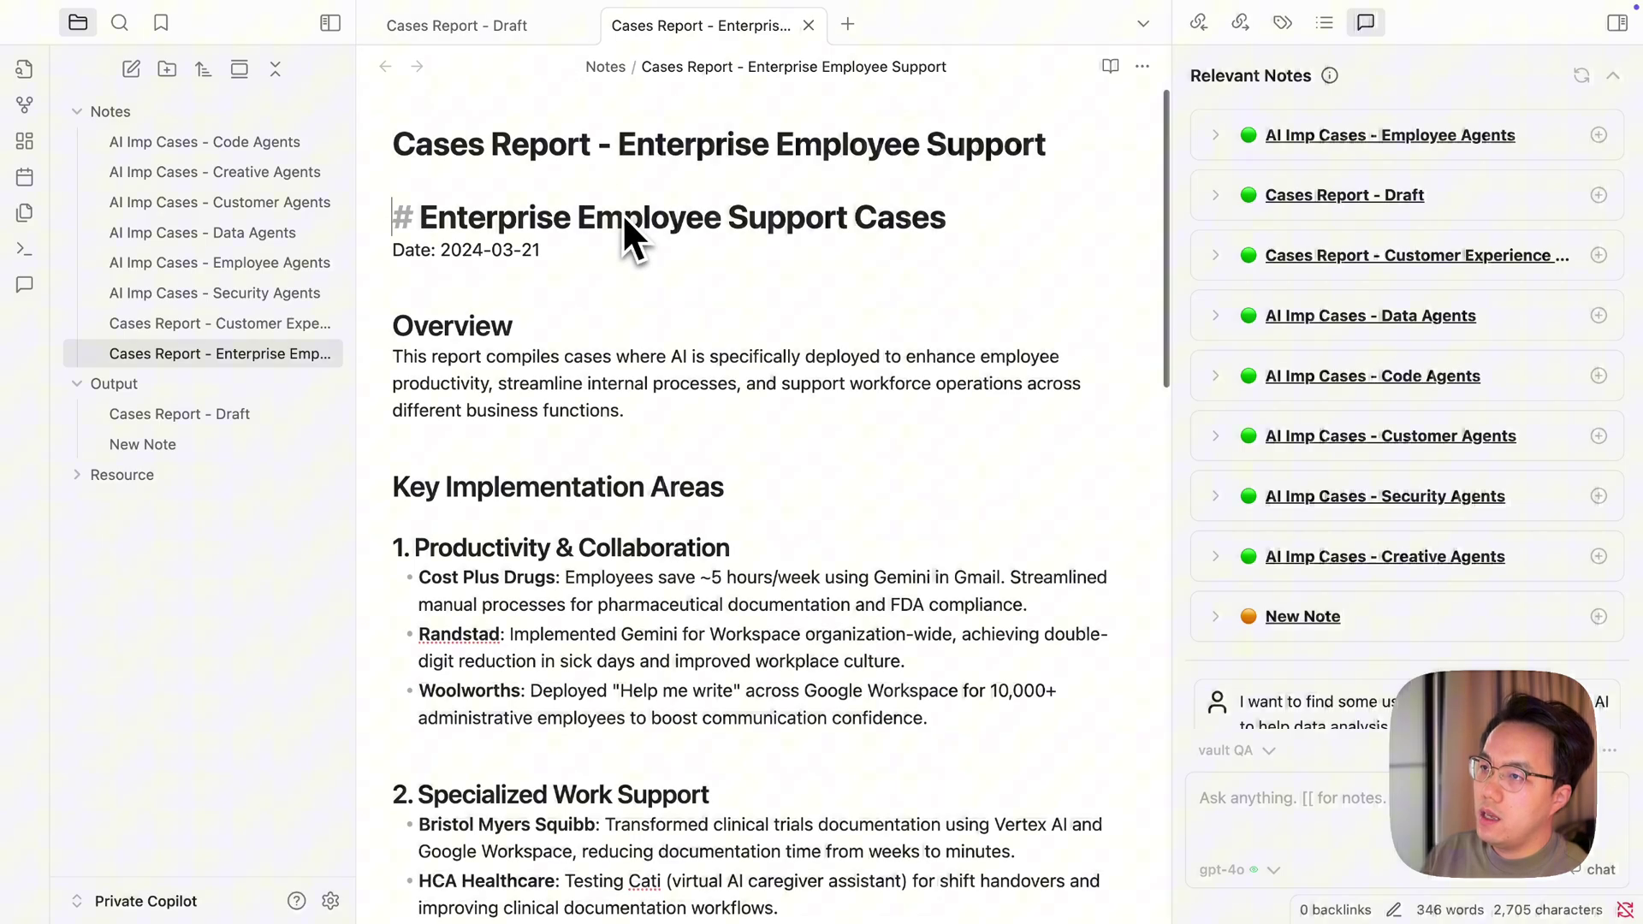
scroll(503, 359, "down", 2)
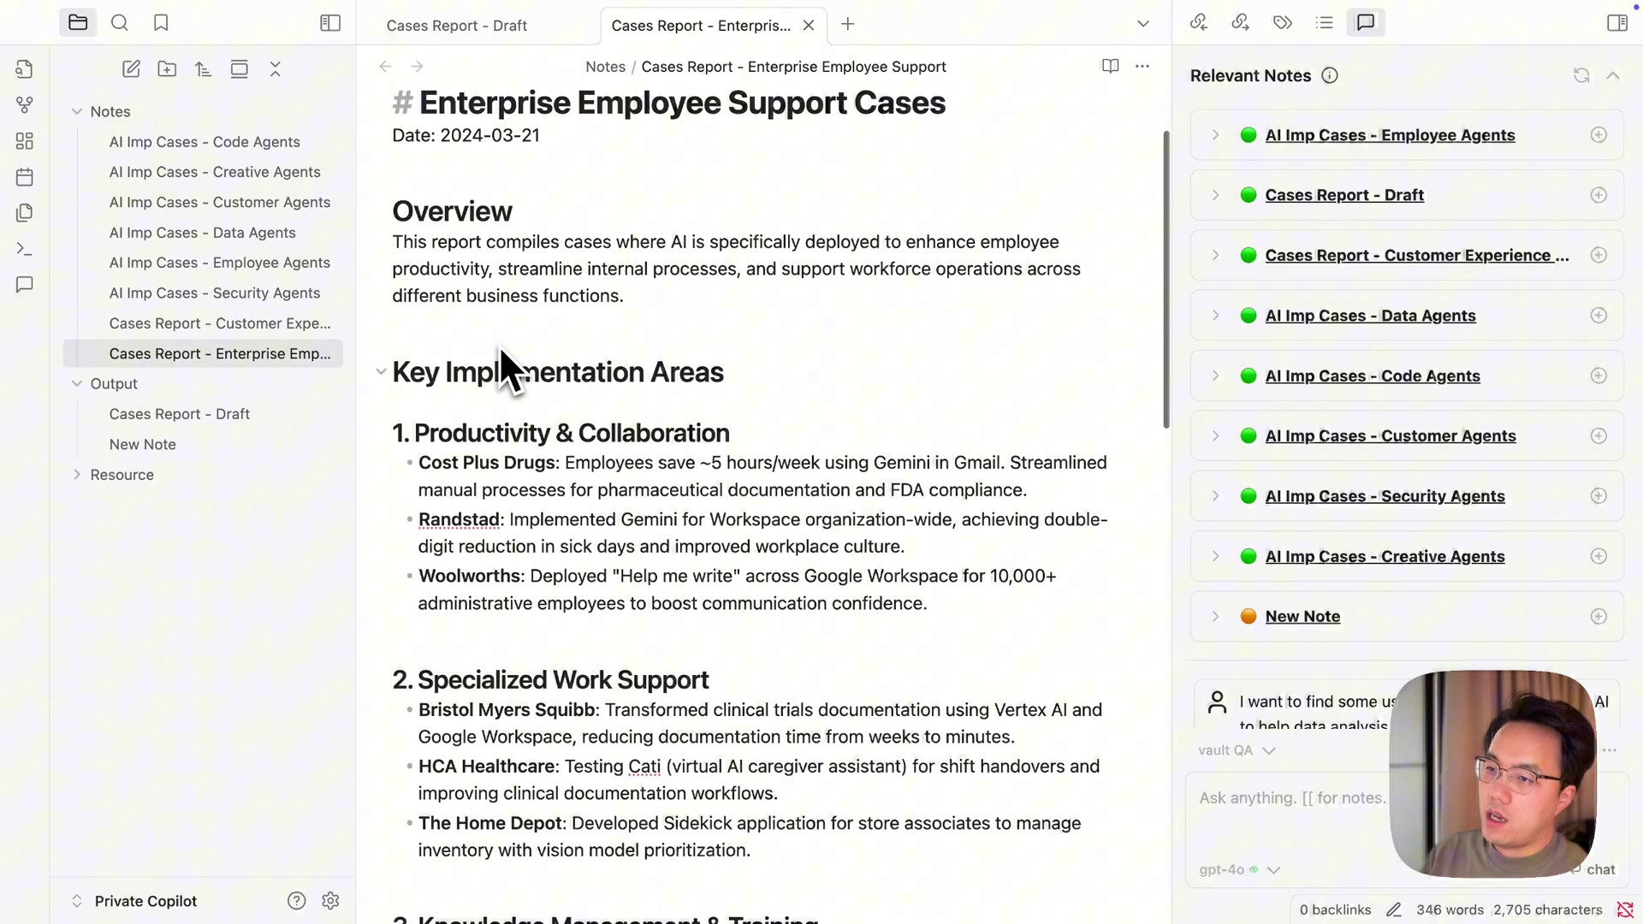
left_click(473, 32)
left_click(830, 487)
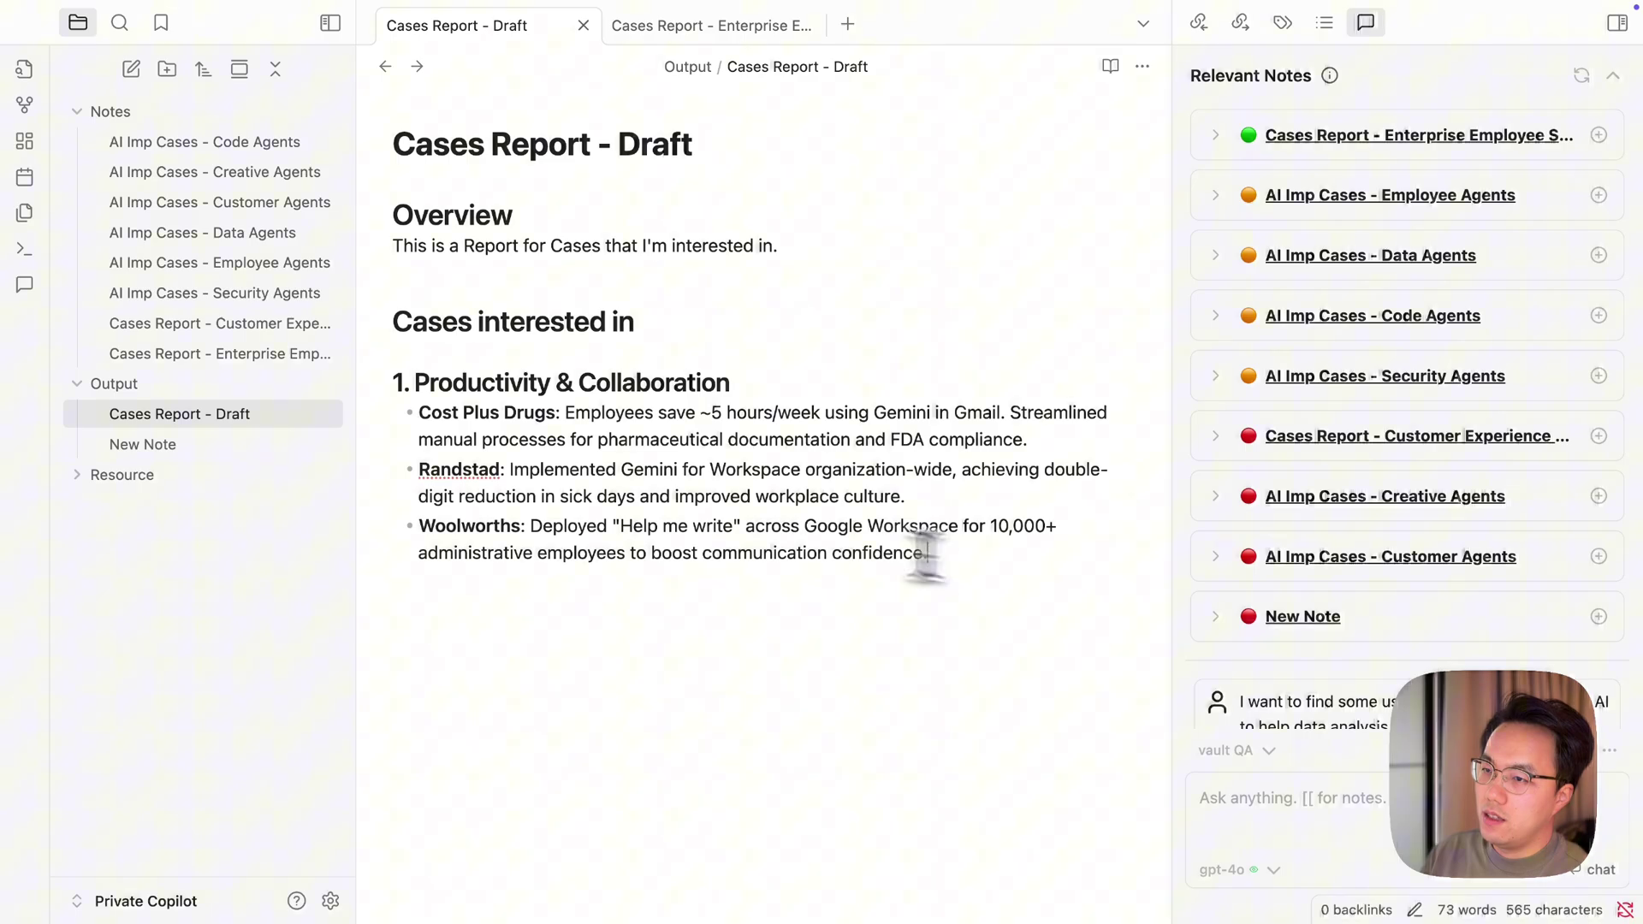
left_click_drag(928, 555, 393, 382)
left_click(719, 35)
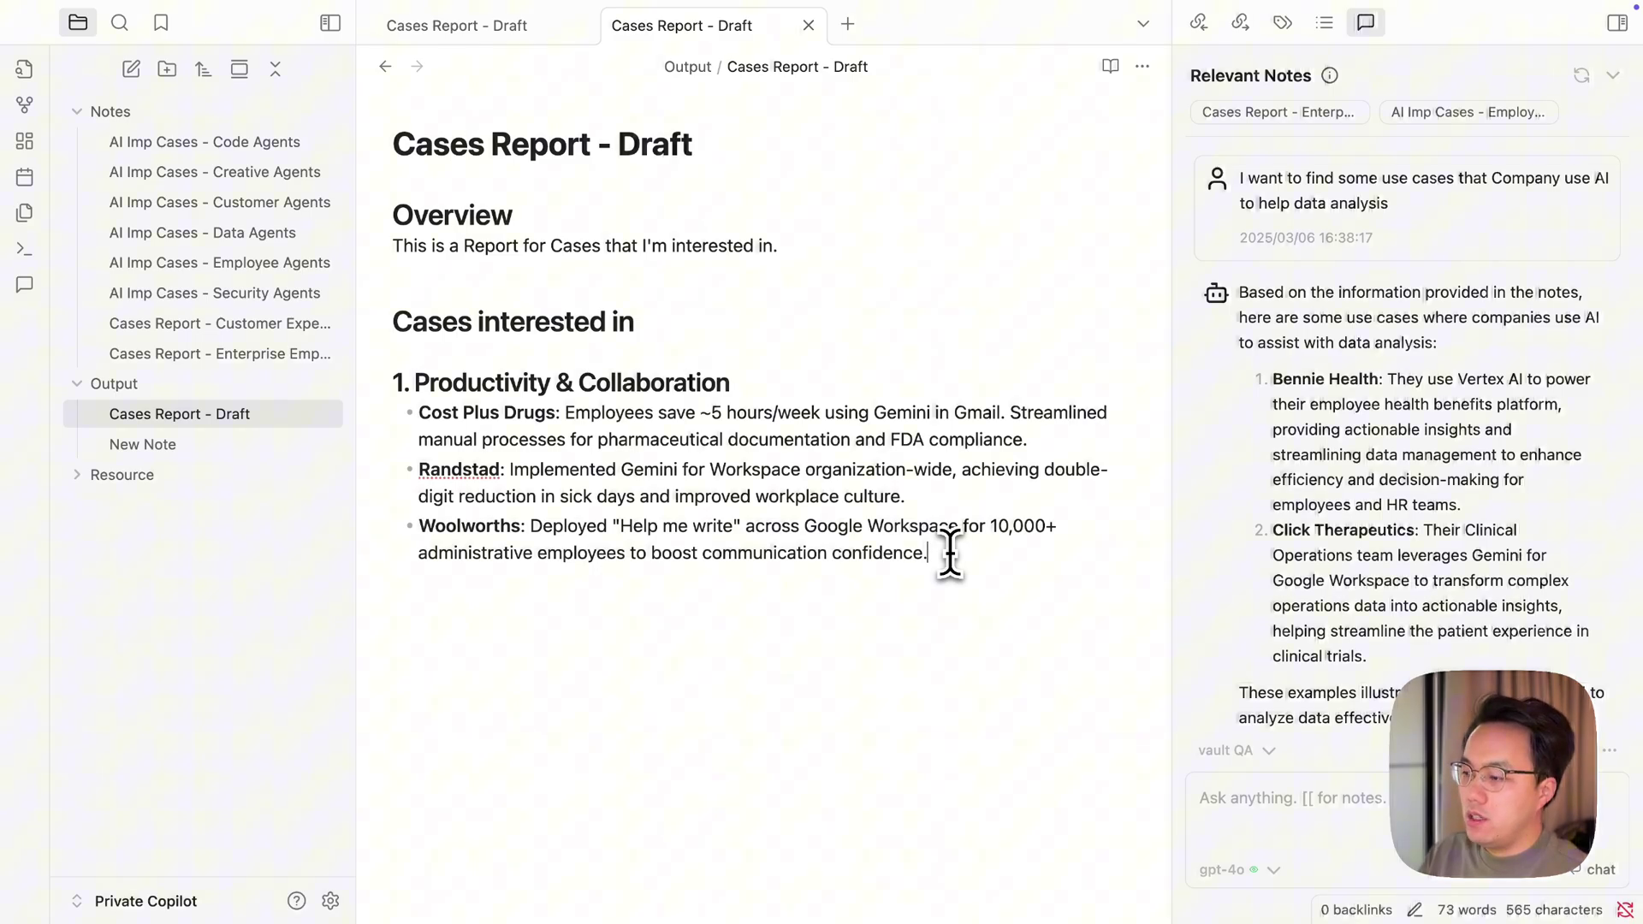
Step: Add a new line below Woolworths, remove the unfinished link, and expand the draft's Relevant Notes
key("Return")
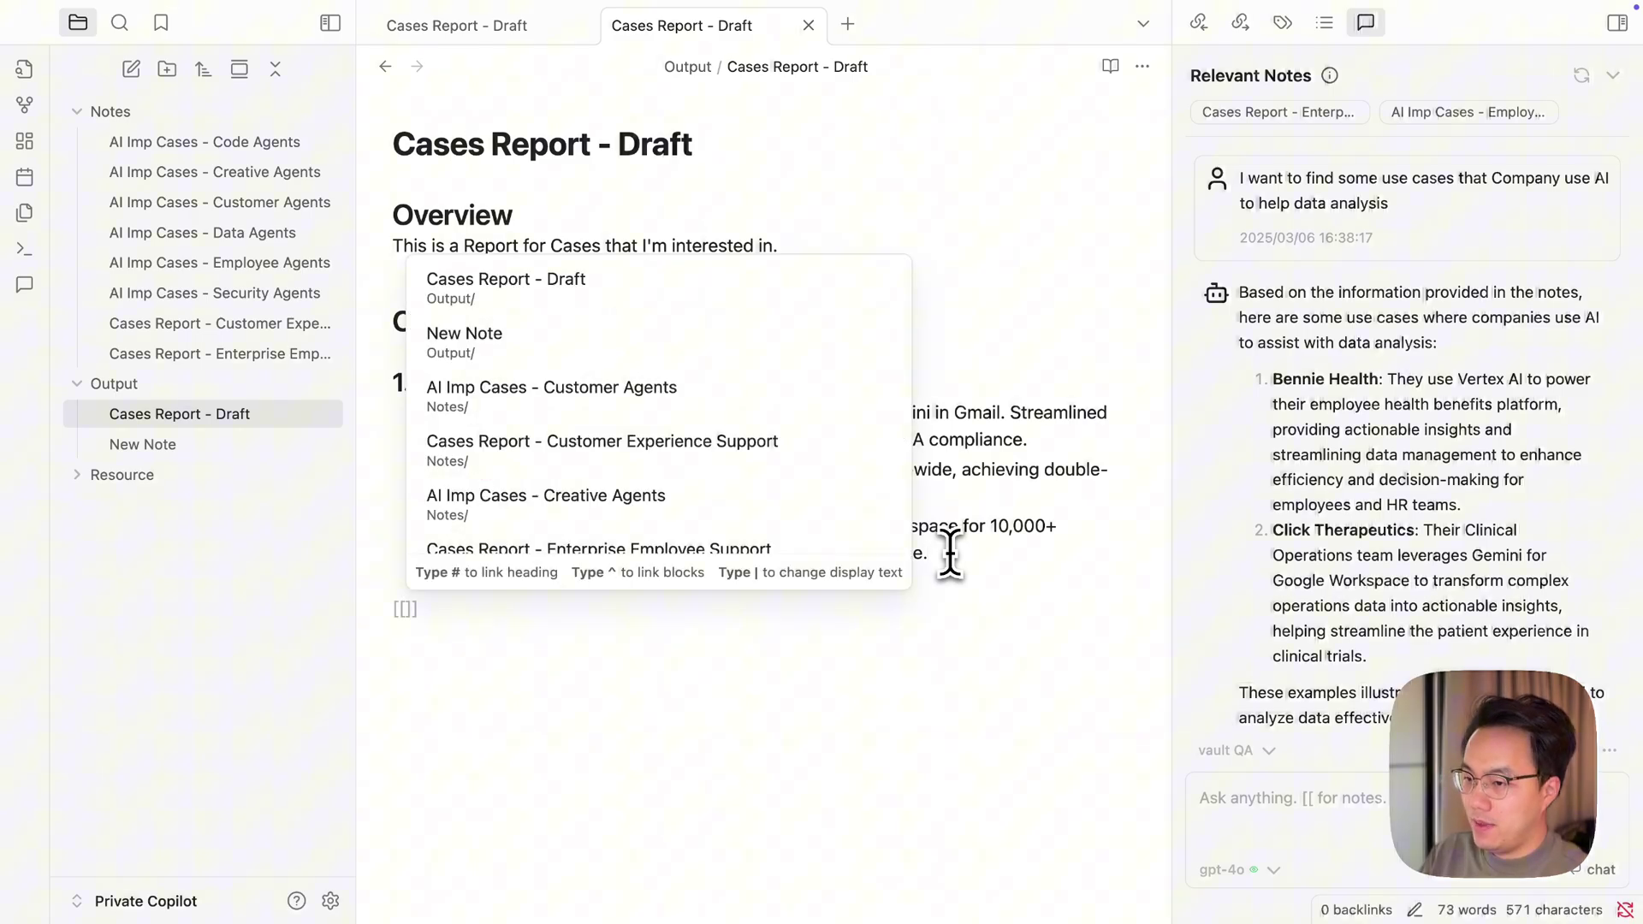
key("BackSpace")
key("BackSpace")
scroll(1369, 428, "down", 3)
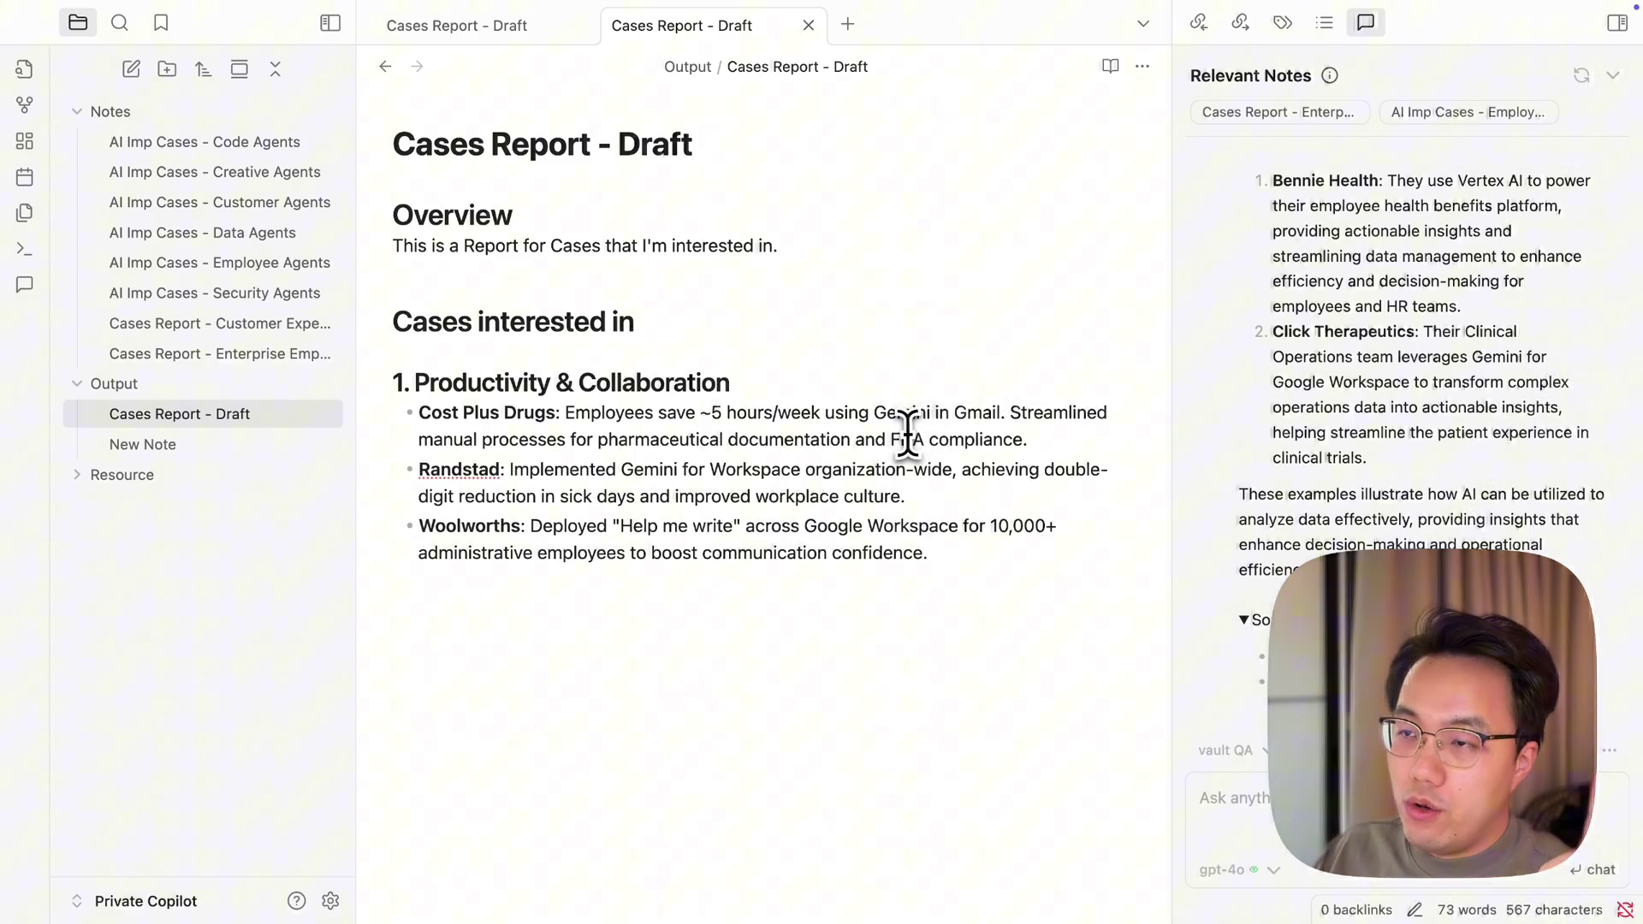
scroll(907, 432, "down", 1)
scroll(908, 432, "up", 1)
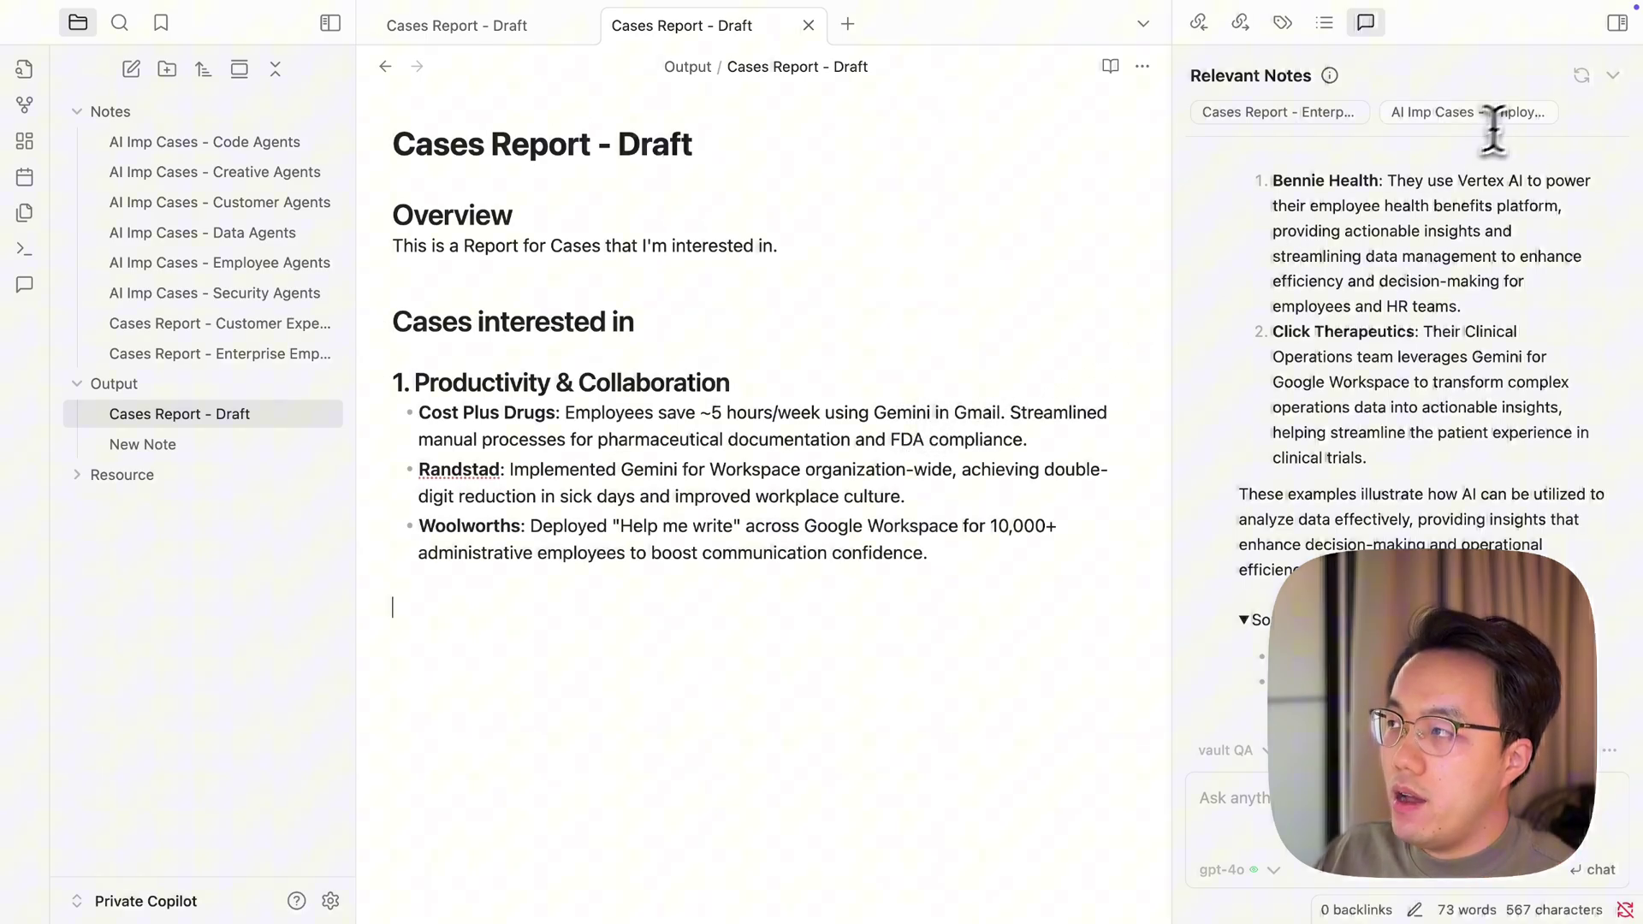
left_click(1614, 77)
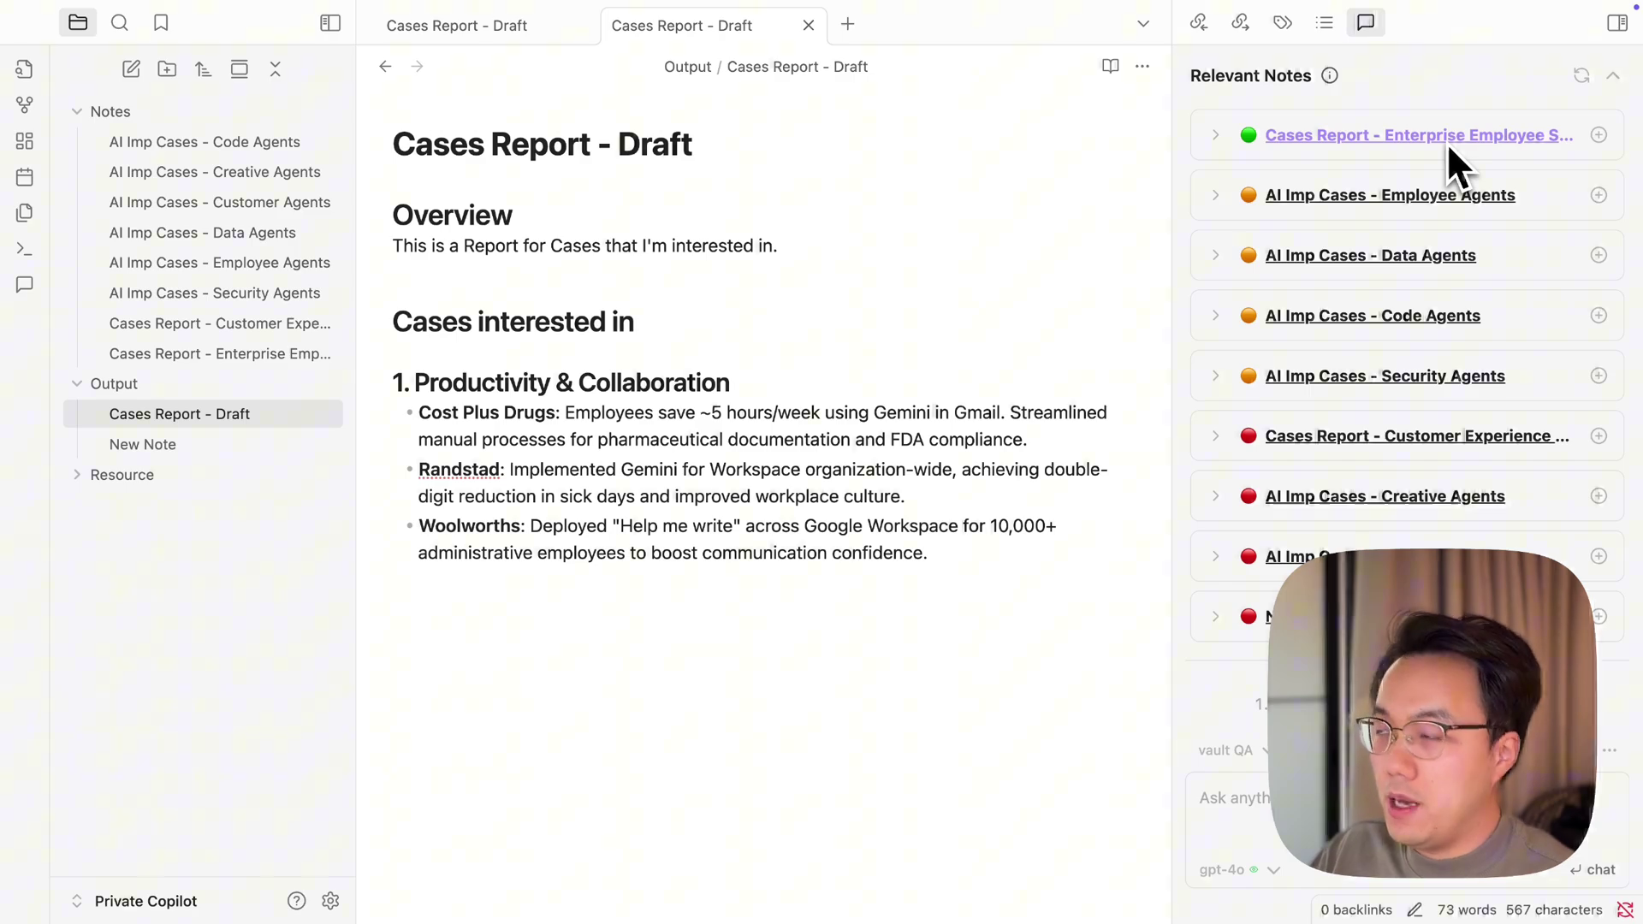
Step: Open Settings with Cmd+, on the Copilot plugin's General page
key("super+comma")
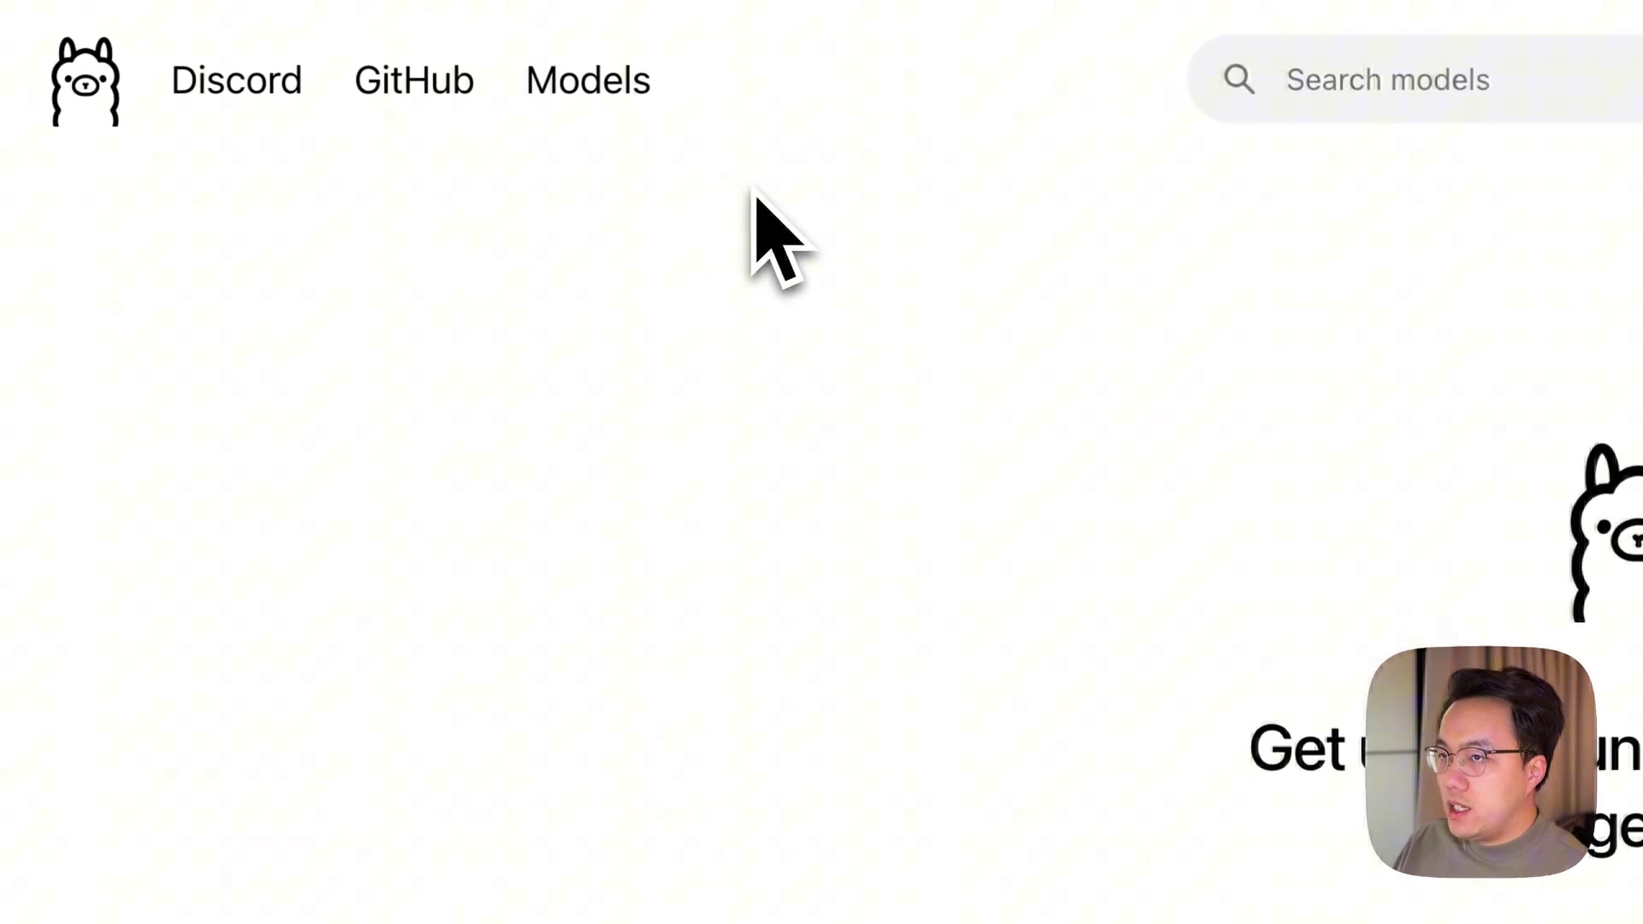
Step: Copy the 'ollama run deepseek-r1:14b' command from the deepseek-r1 model page with 14b selected
left_click(590, 87)
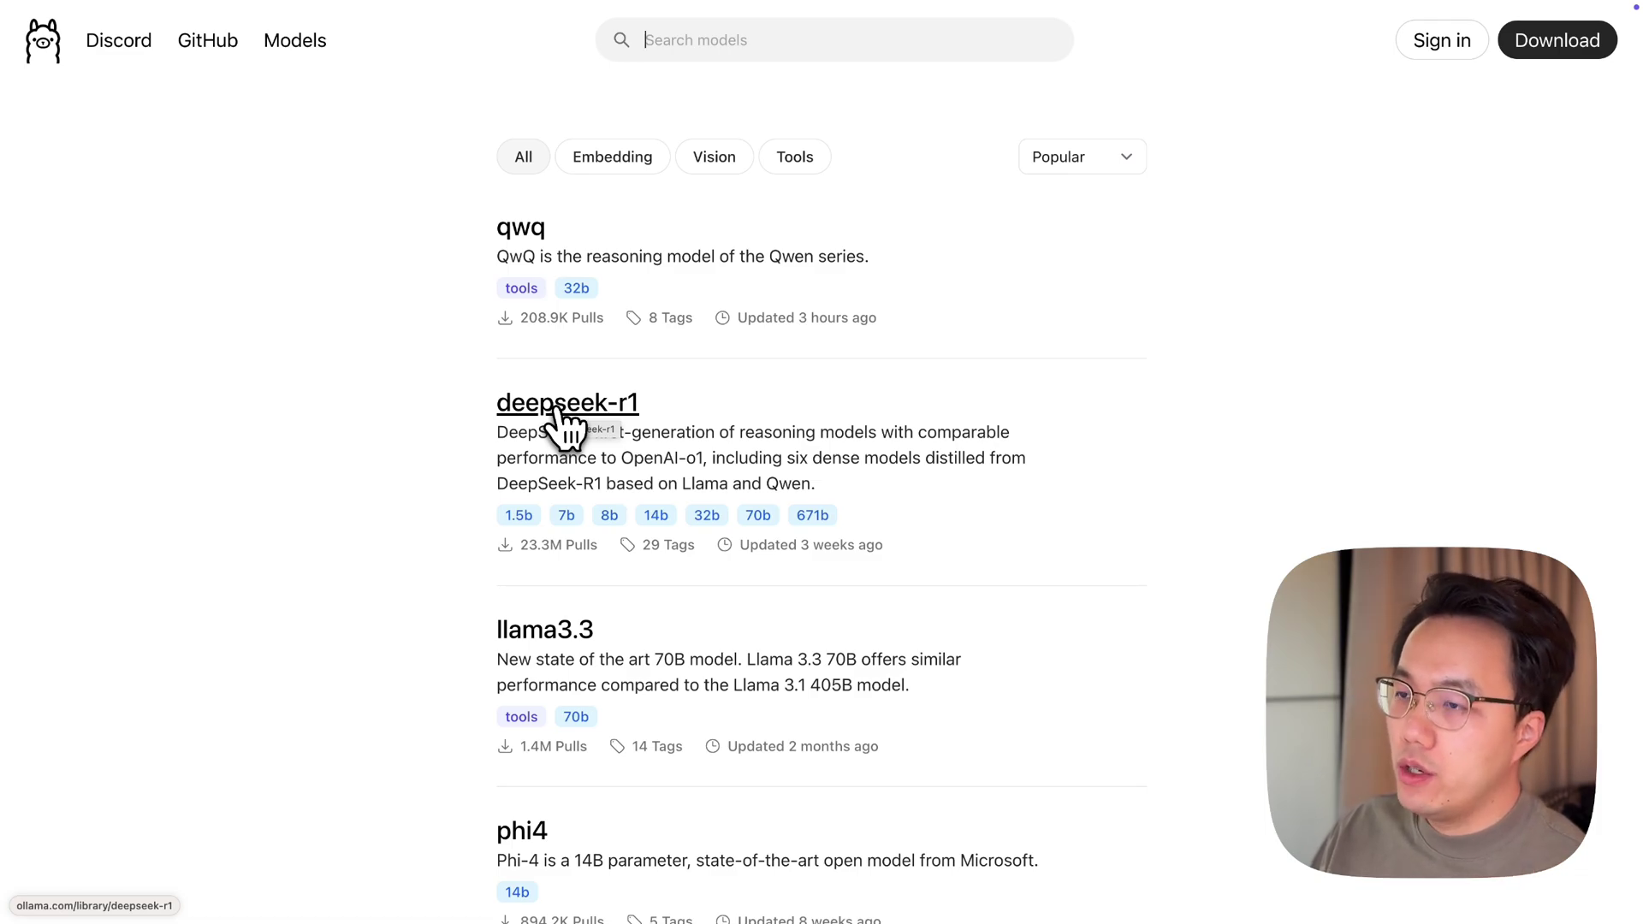
left_click(558, 407)
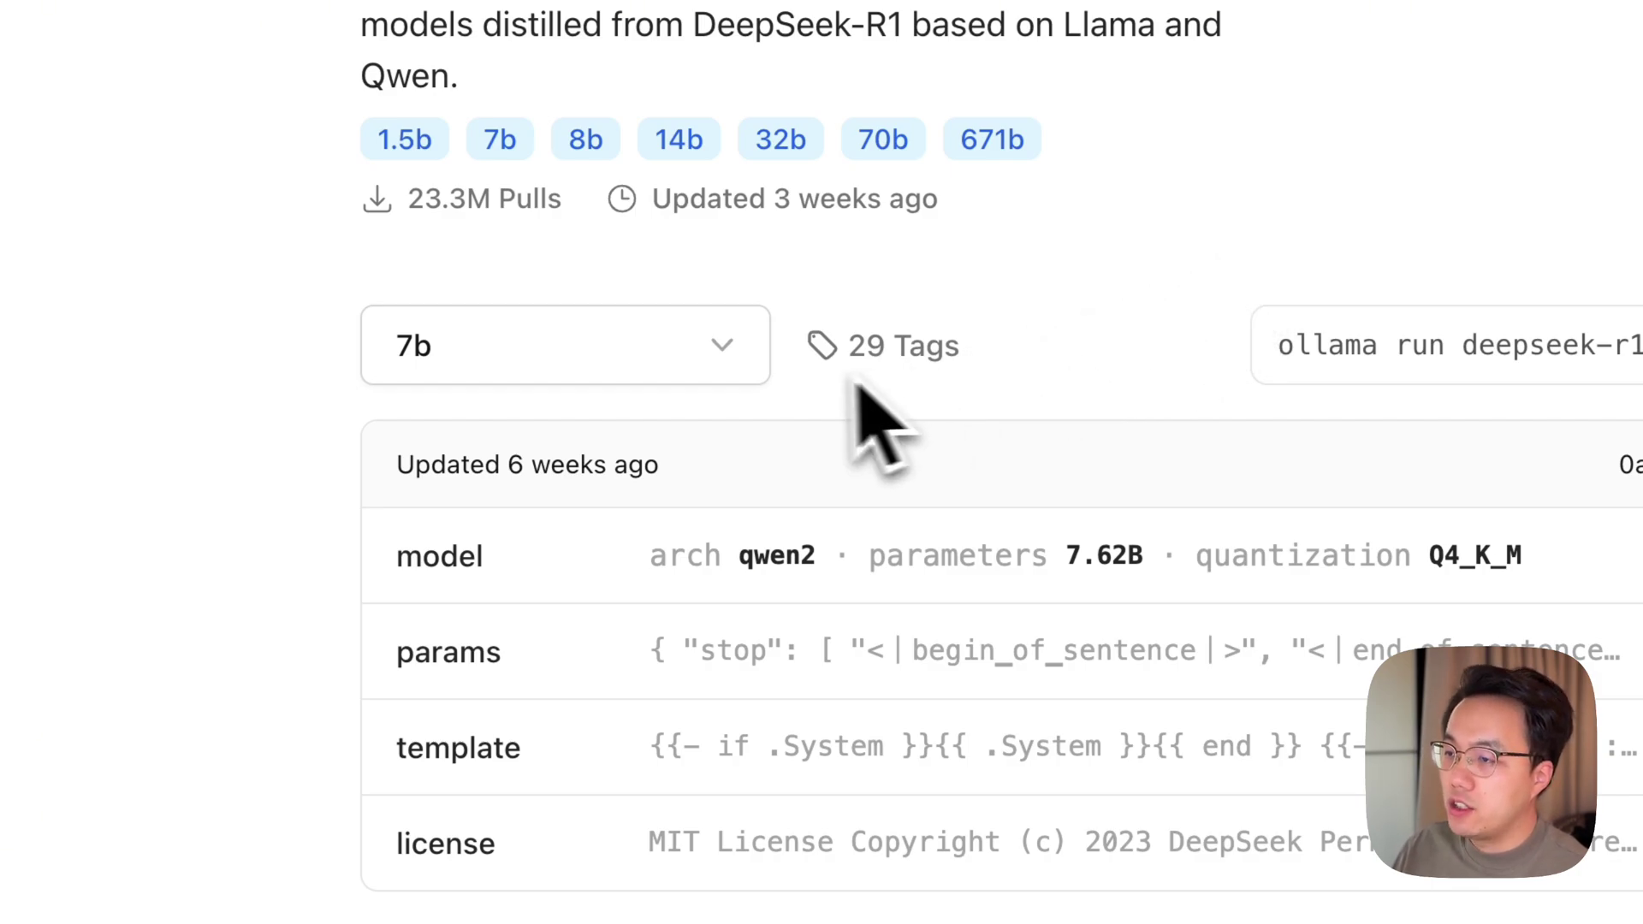
left_click(749, 363)
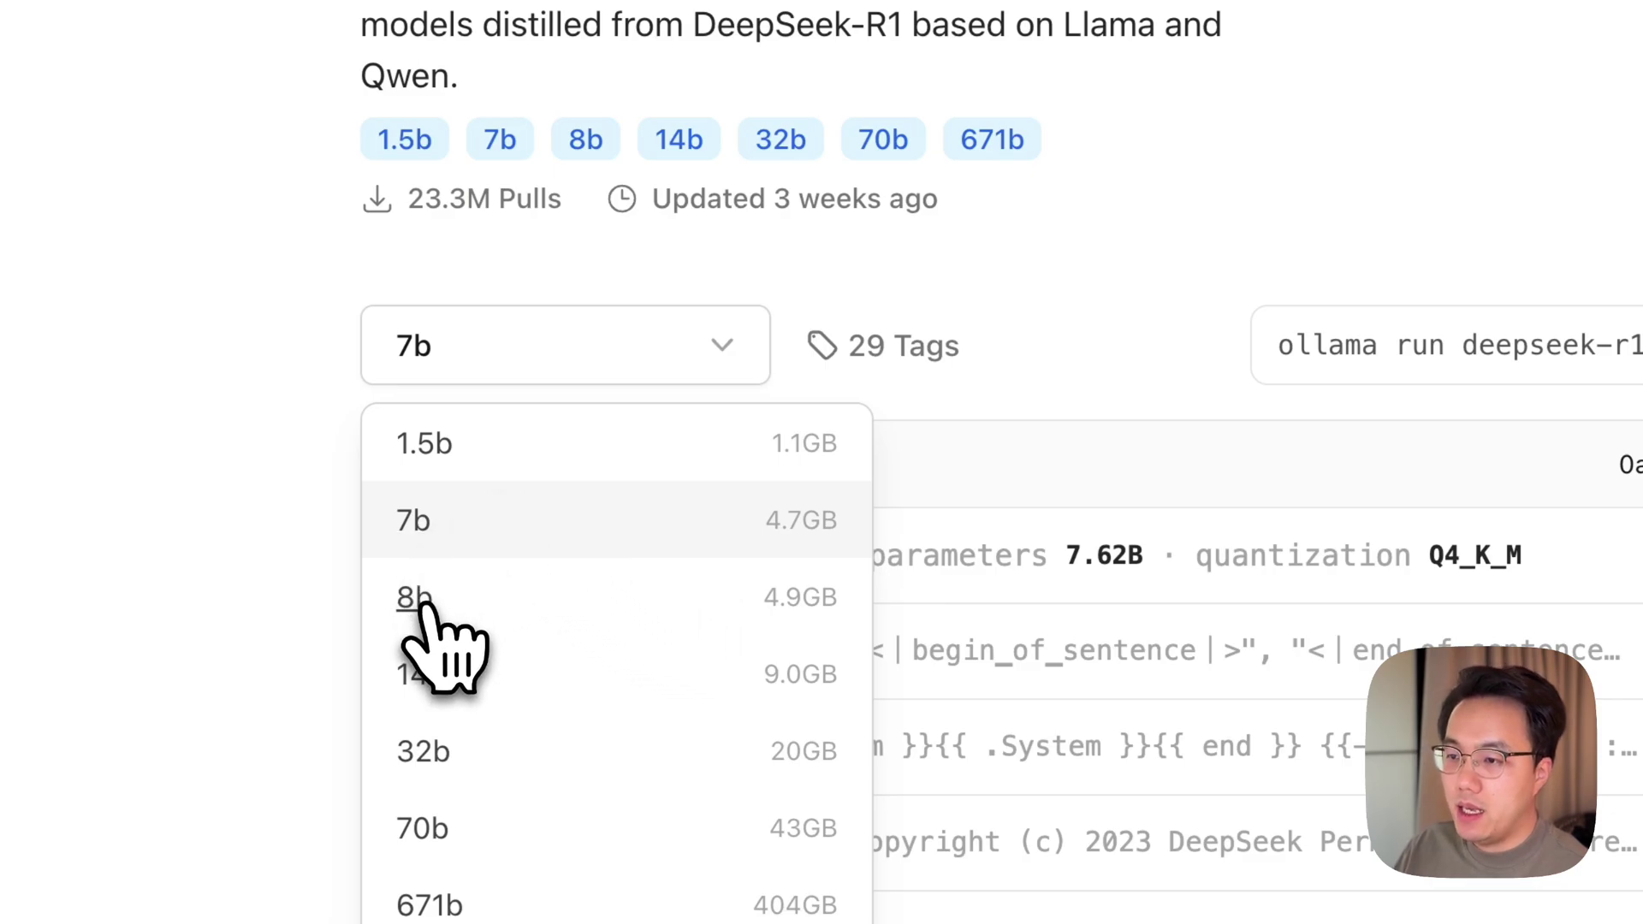
left_click(422, 675)
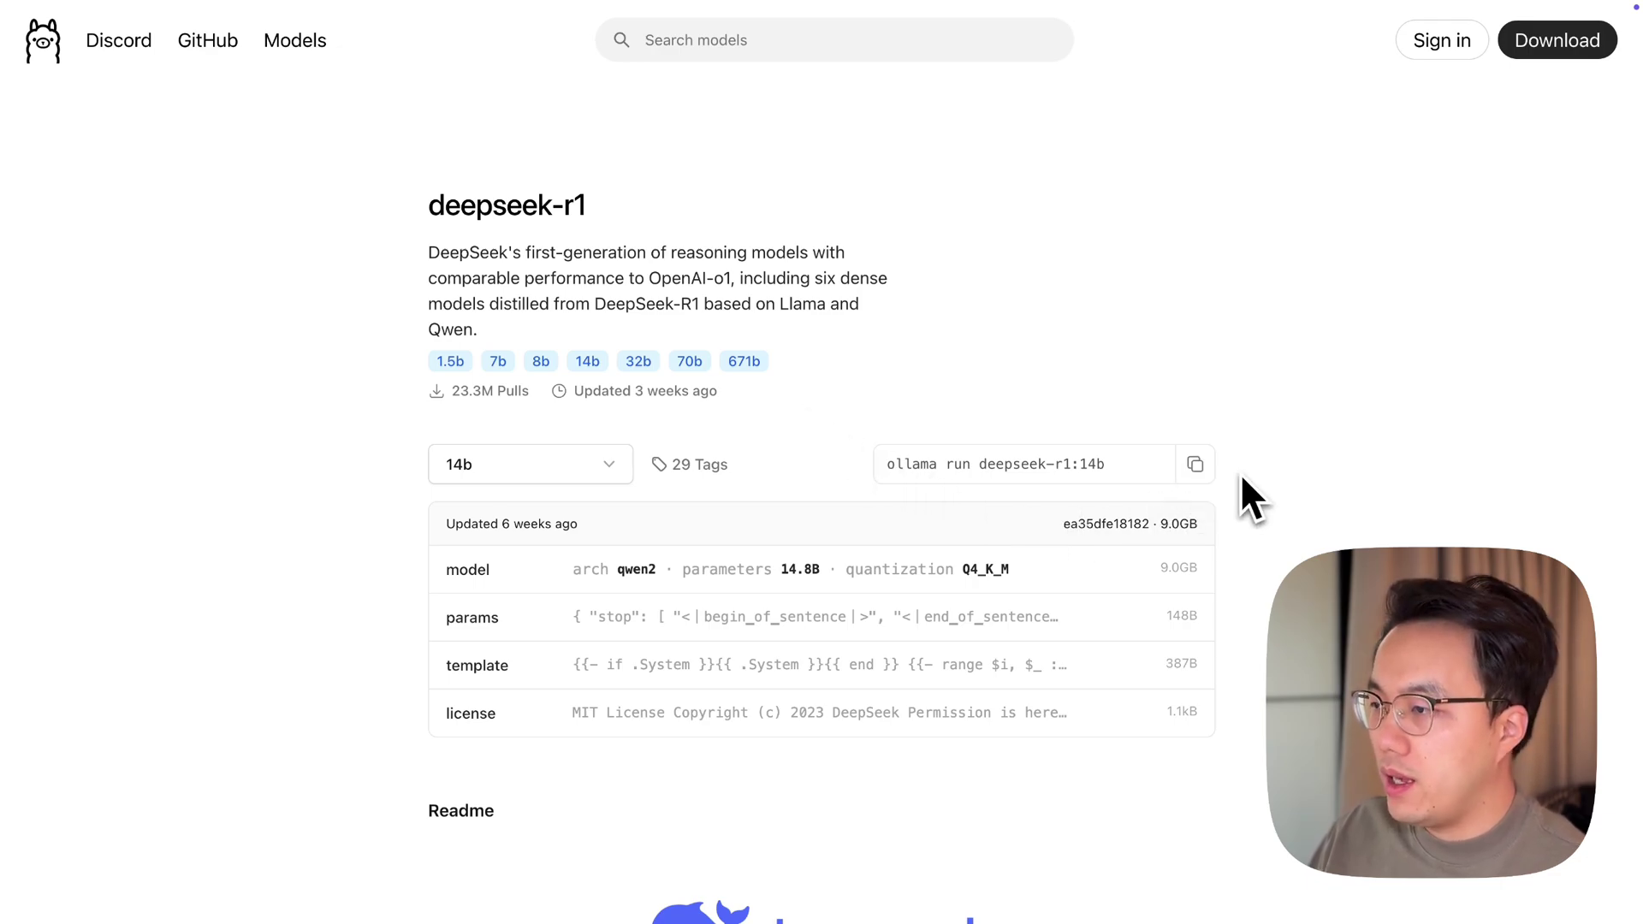
left_click(1195, 467)
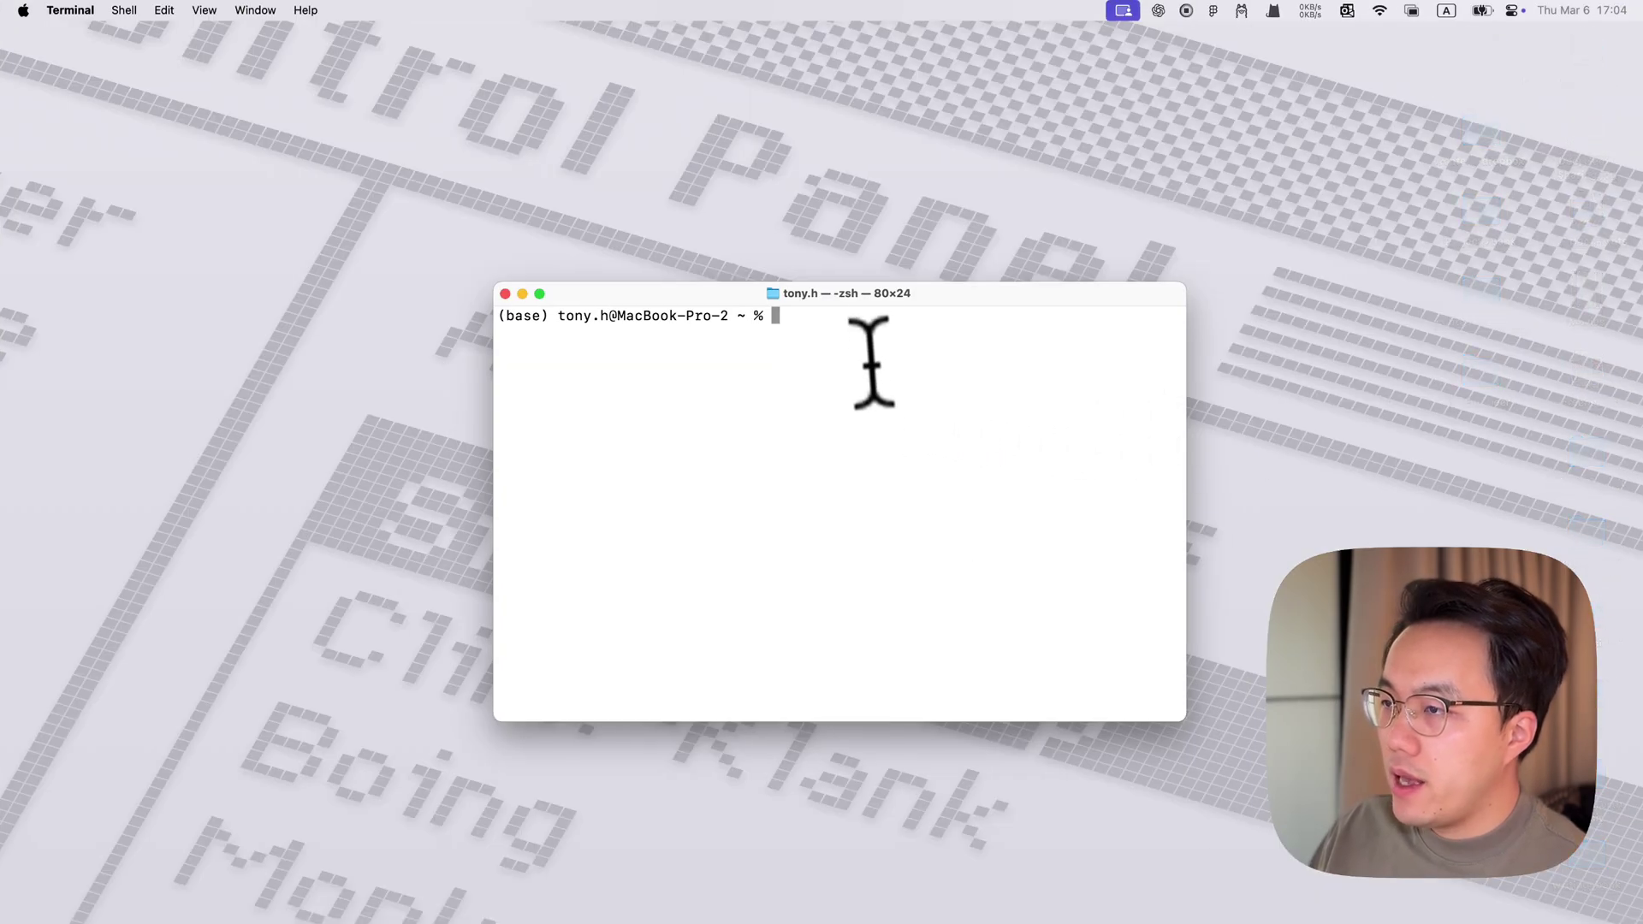
Step: Run 'ollama run deepseek-r1:14b' in Terminal and ask the model 'How are you today'
key("super+v")
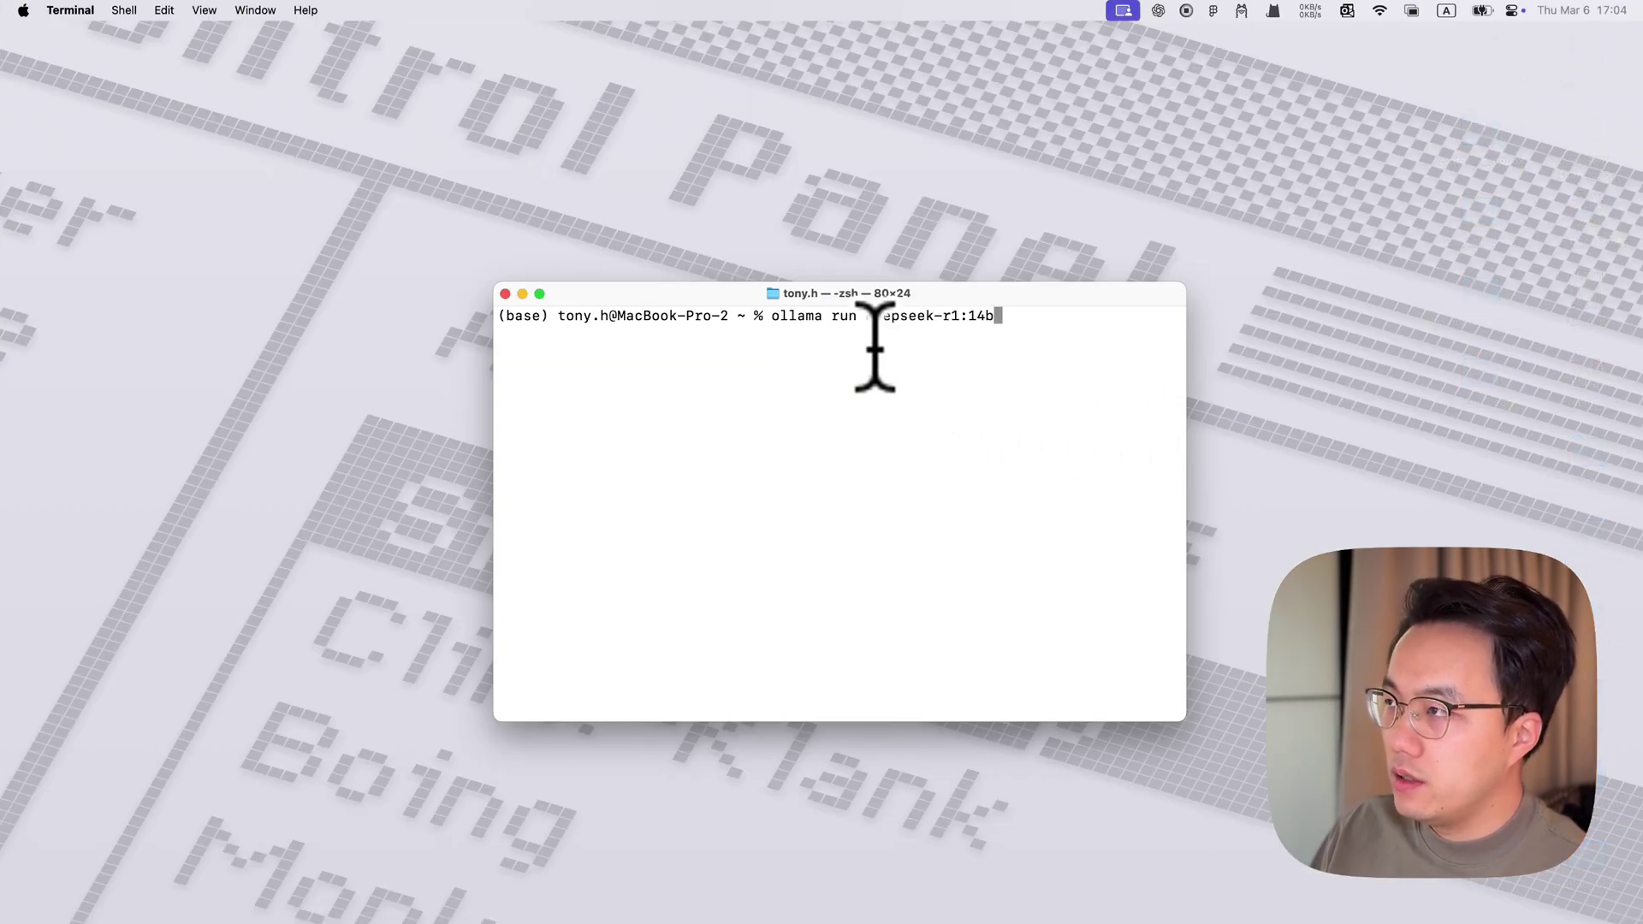
key("Return")
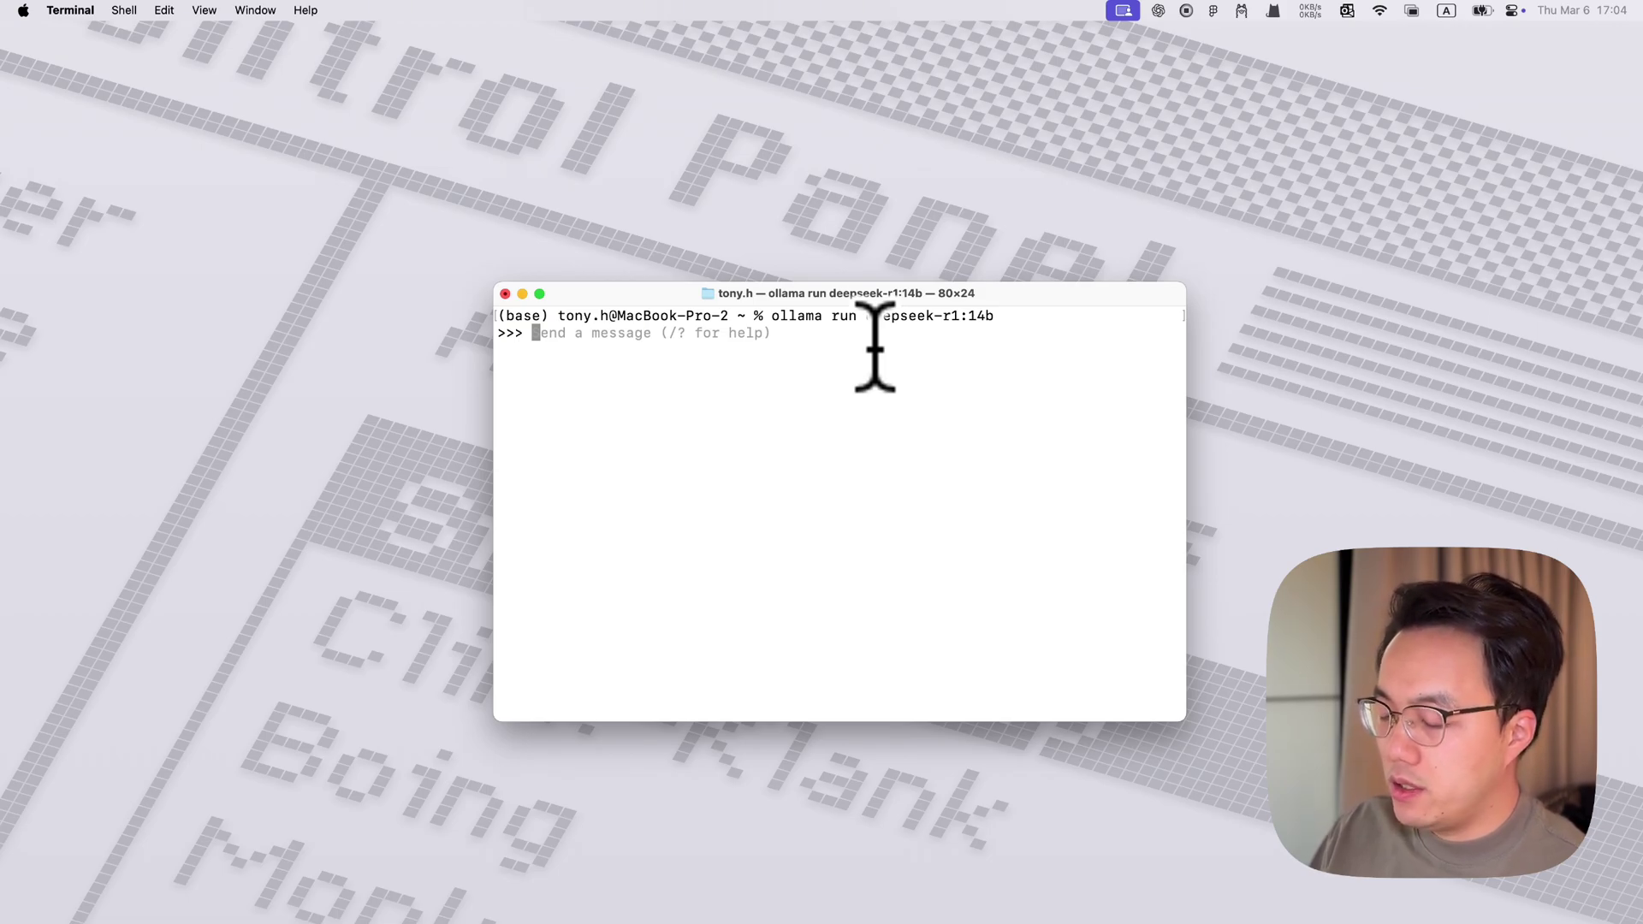
type("How are you toda")
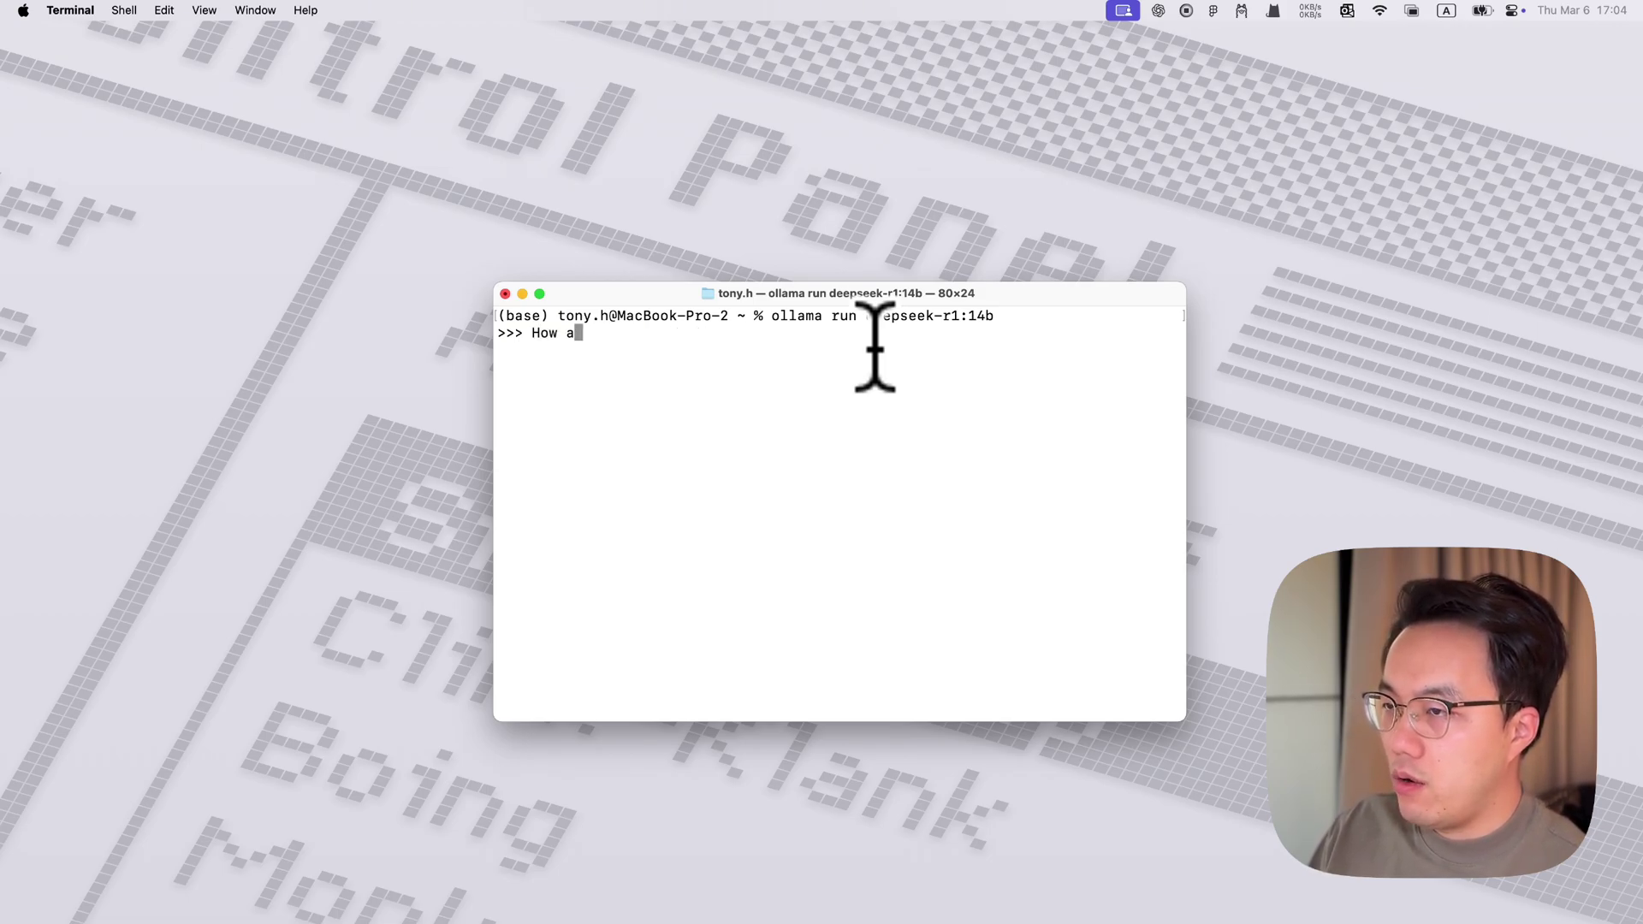
type("y")
key("Return")
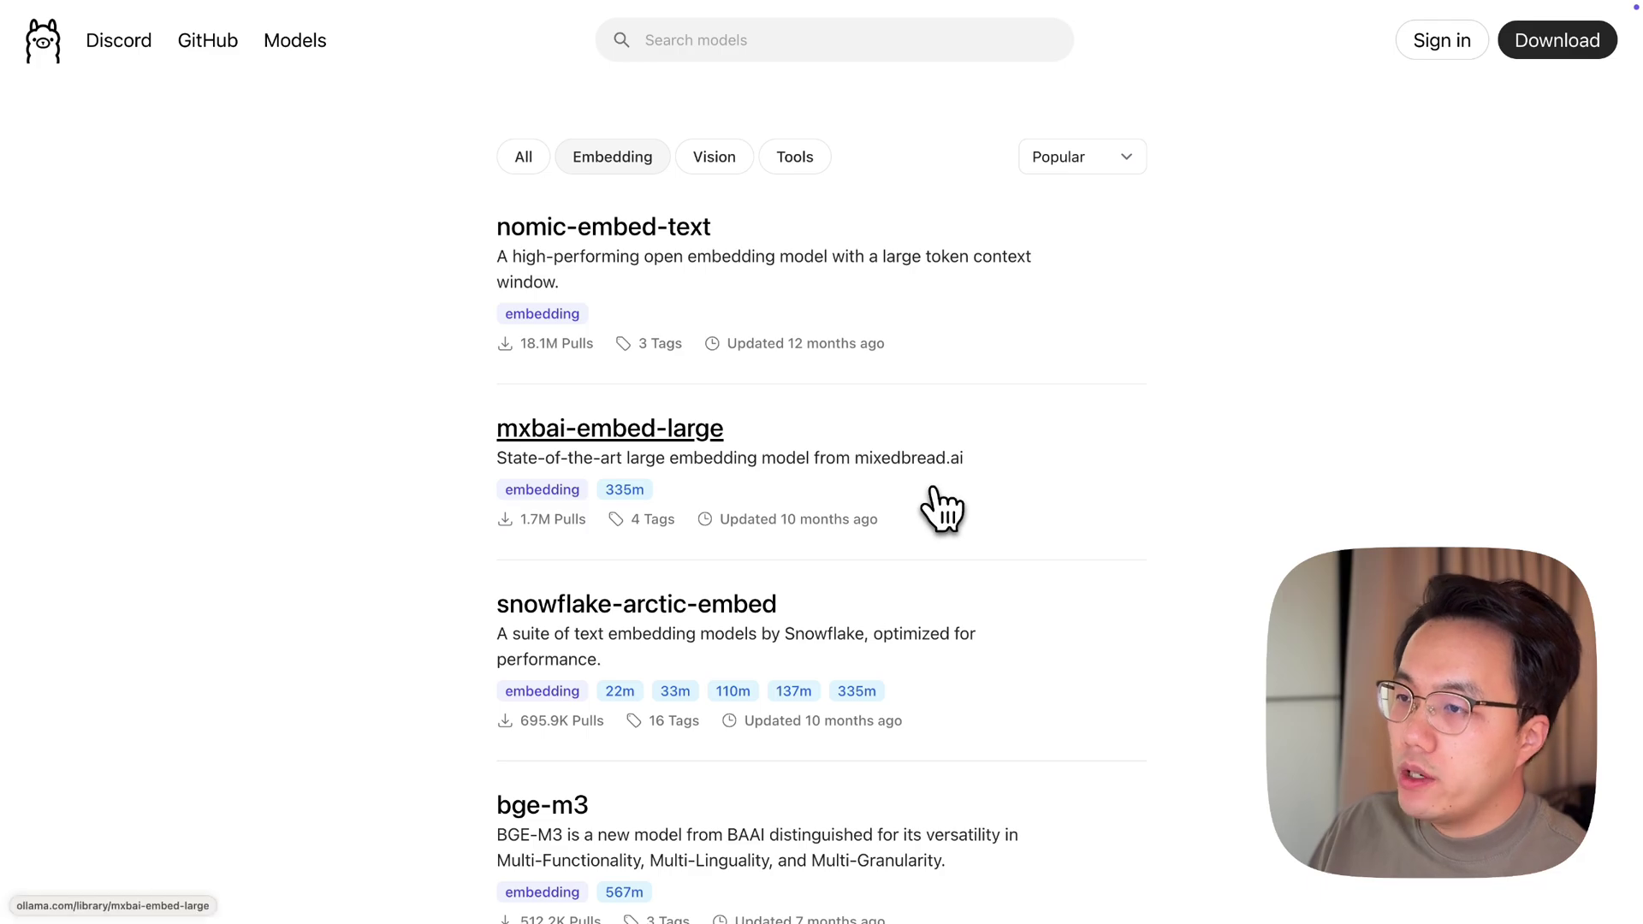
Step: Open the bge-m3 page on Ollama, review its benchmark chart, and copy 'ollama pull bge-m3'
scroll(942, 509, "down", 3)
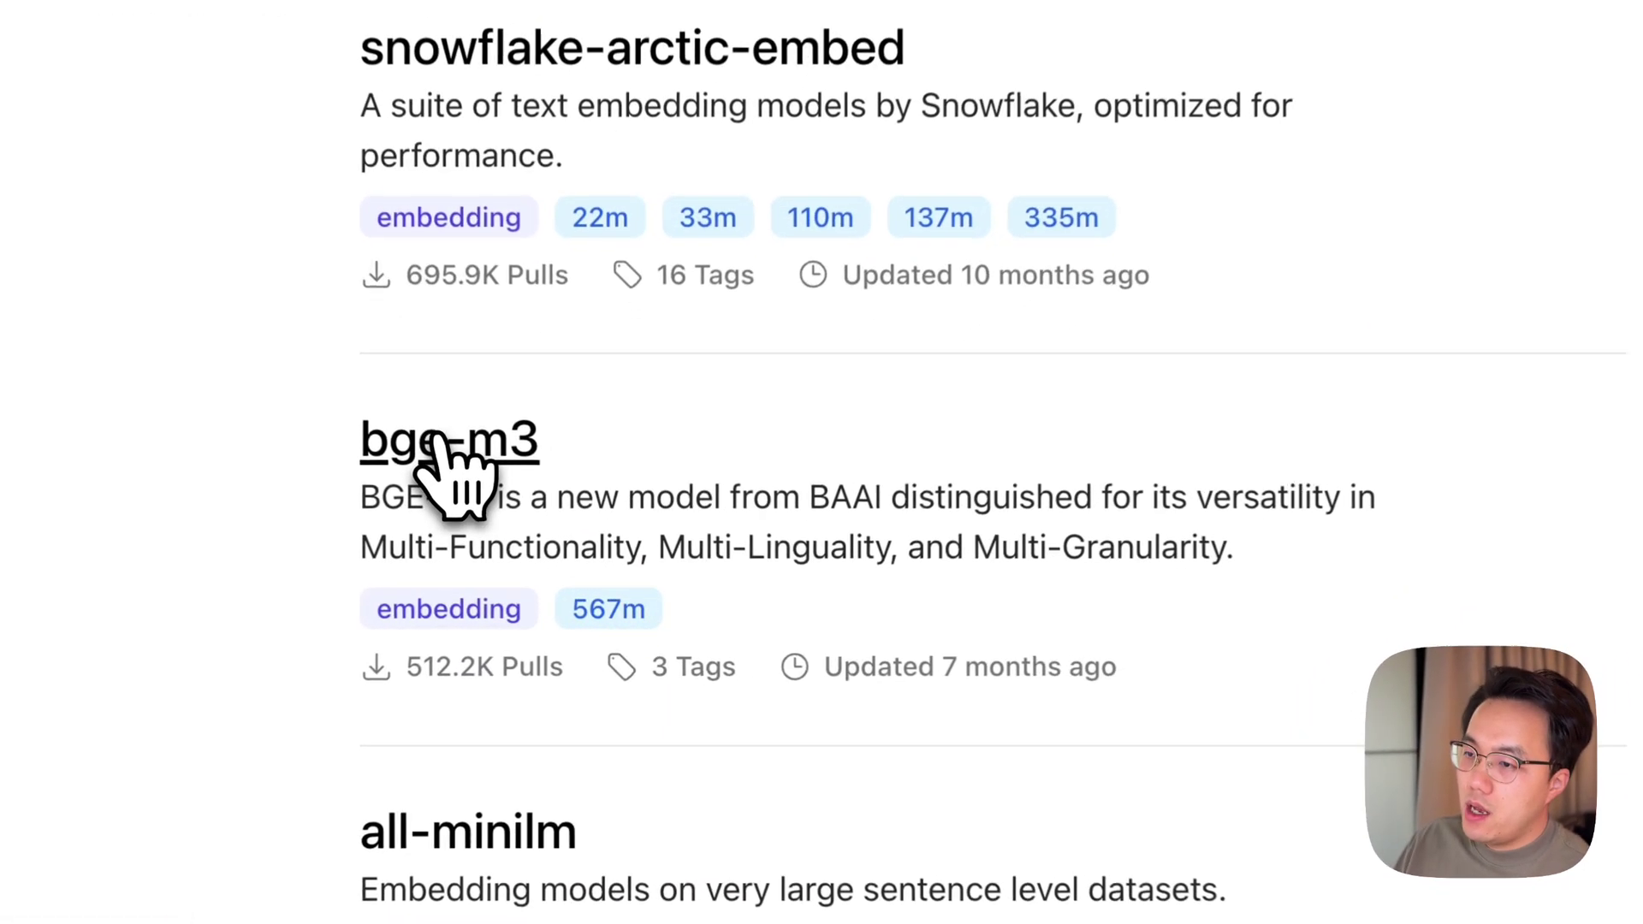
left_click(537, 524)
scroll(1198, 557, "down", 5)
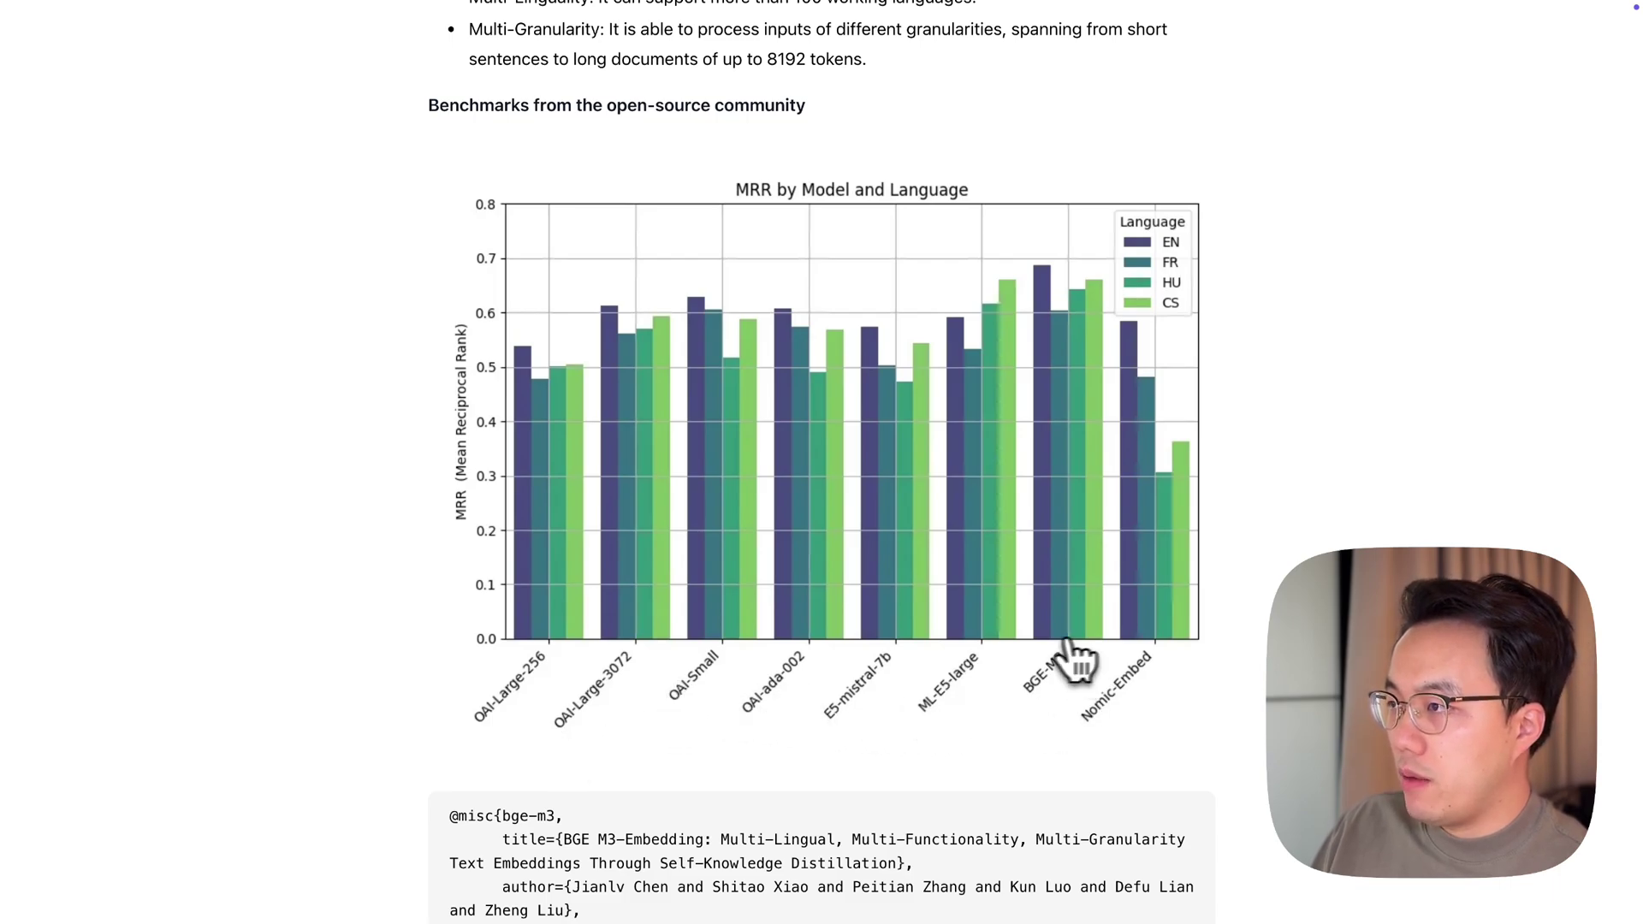
scroll(1055, 706, "up", 6)
scroll(1055, 706, "up", 15)
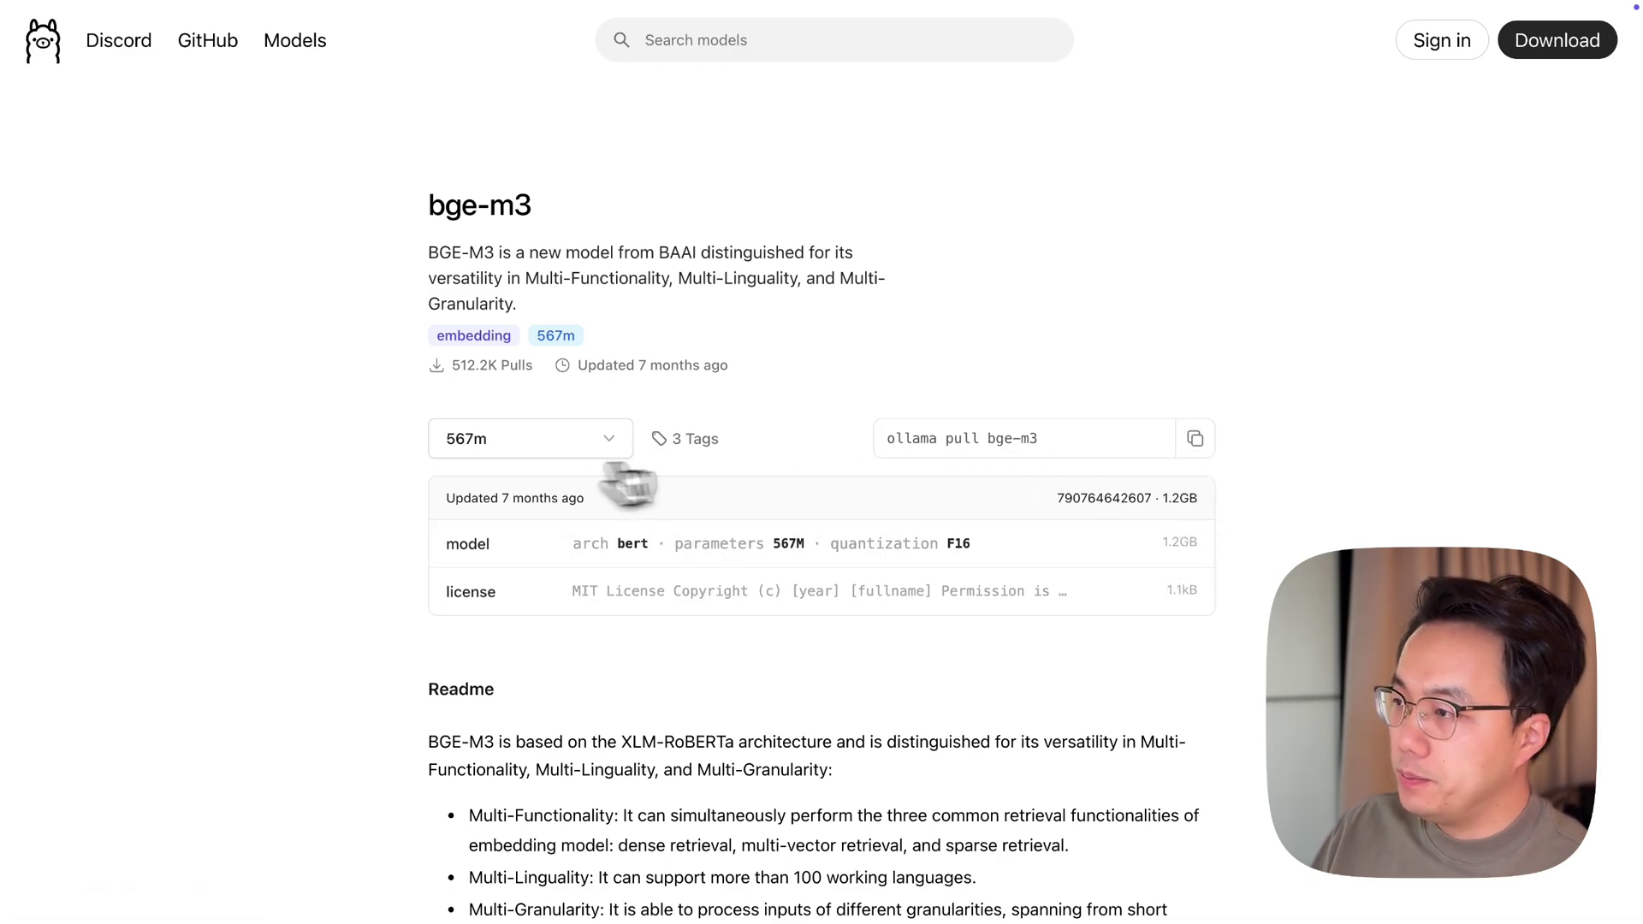
left_click(1196, 438)
key("super+Tab")
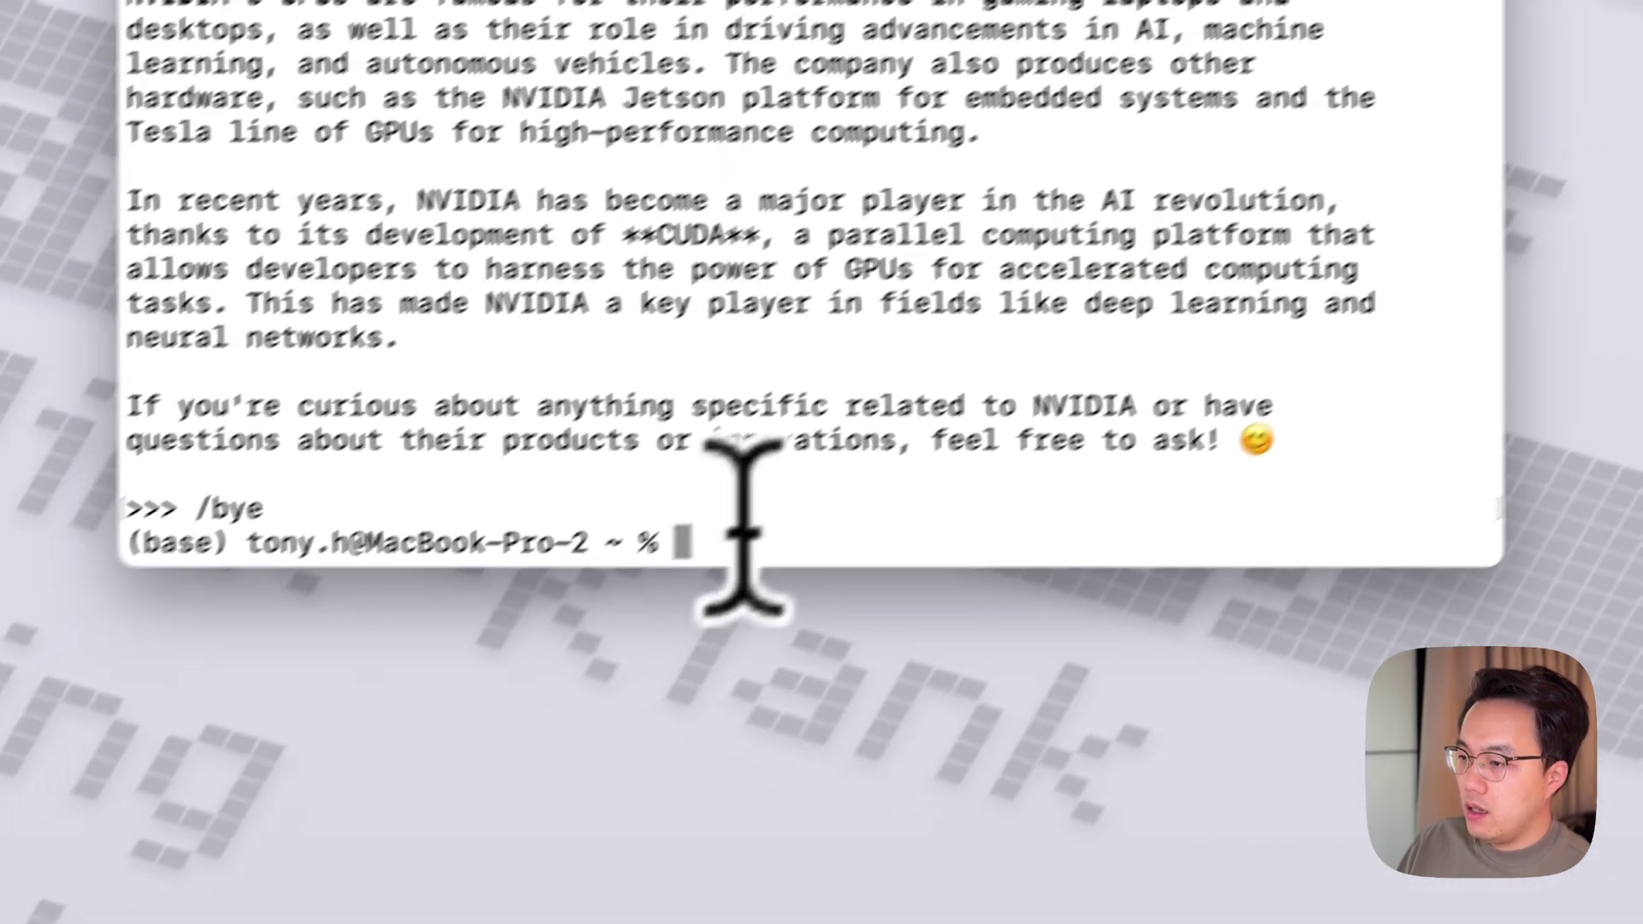
Step: Pull the bge-m3 embedding model, then start the deepseek-r1:14b chat again
key("super+v")
key("Return")
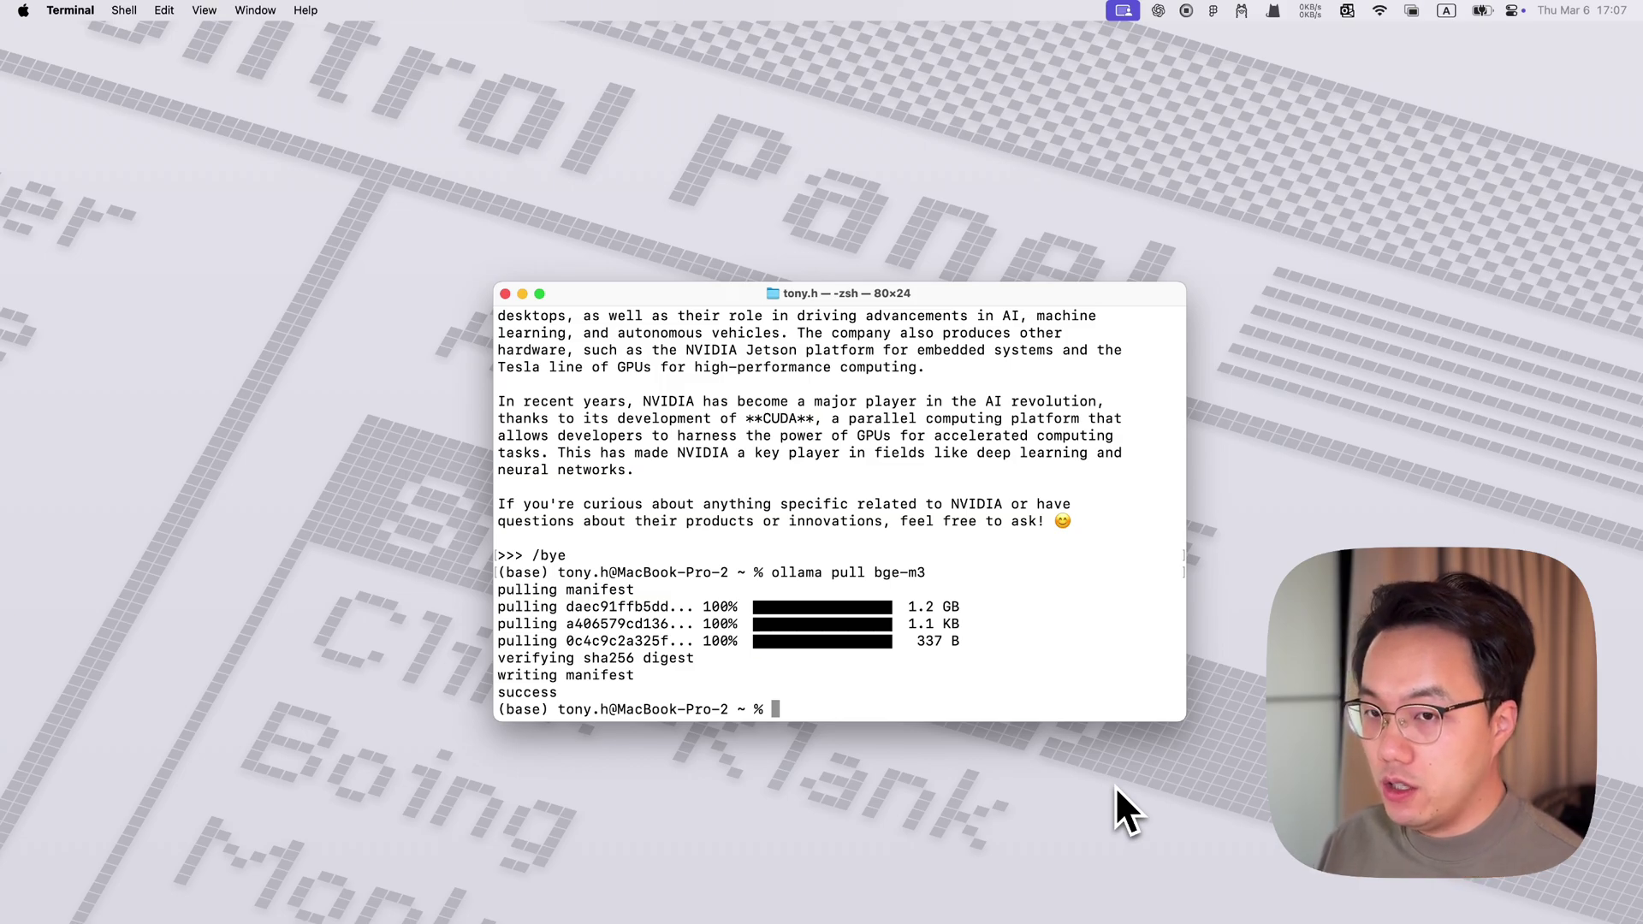
key("super+v")
key("Return")
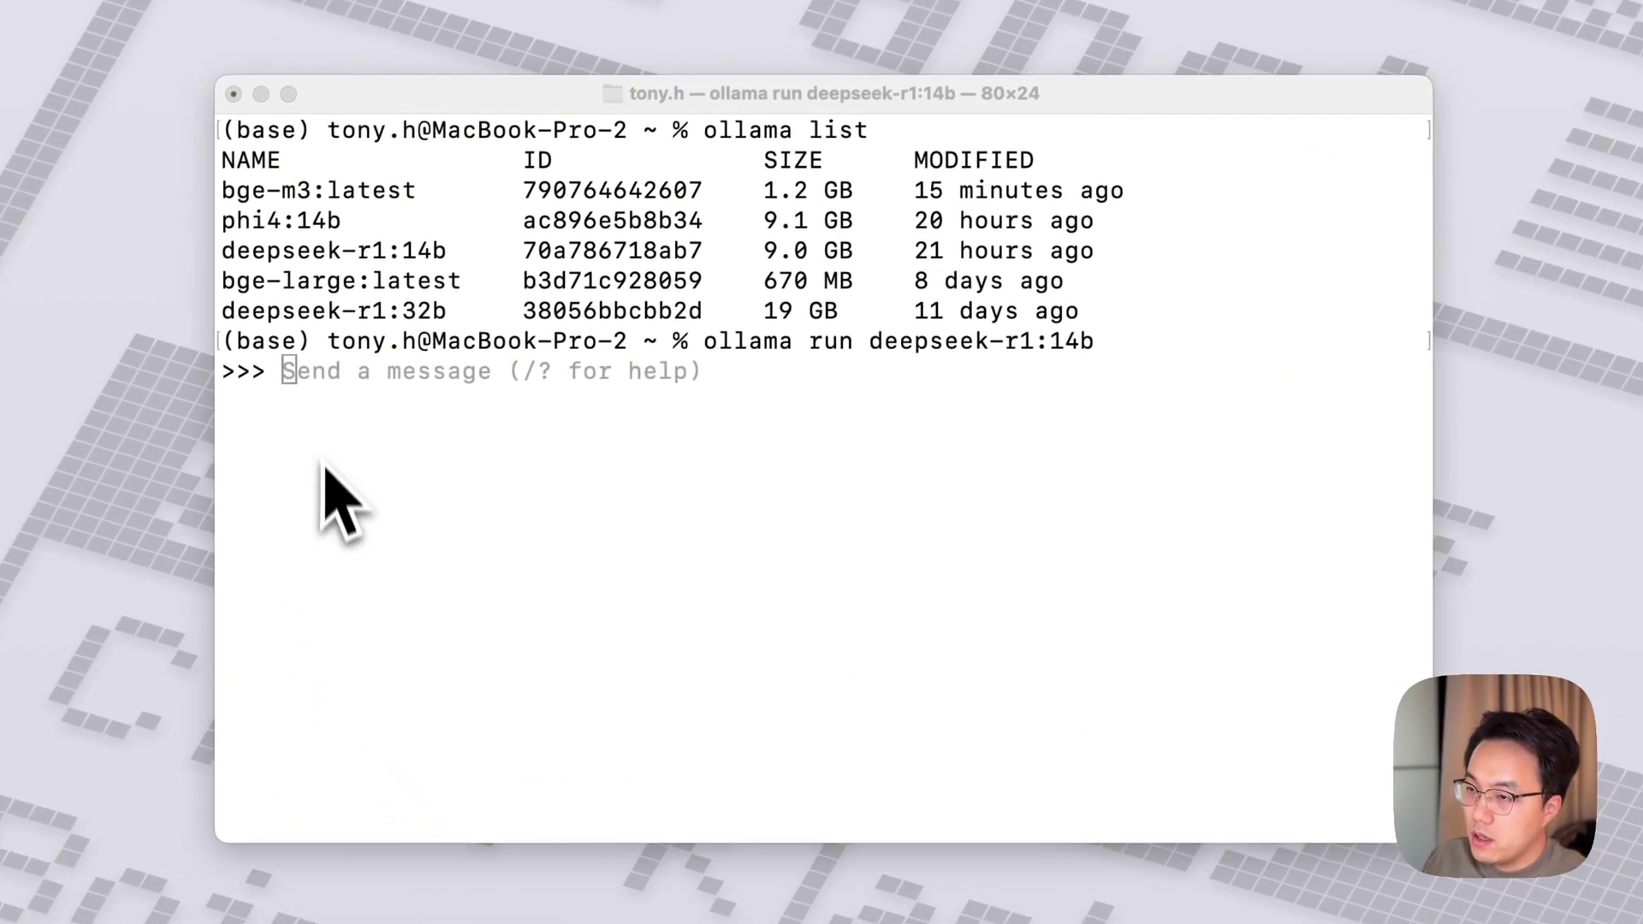
Step: Set deepseek-r1:14b's num_ctx parameter to 128000
left_click(332, 370)
key("super+v")
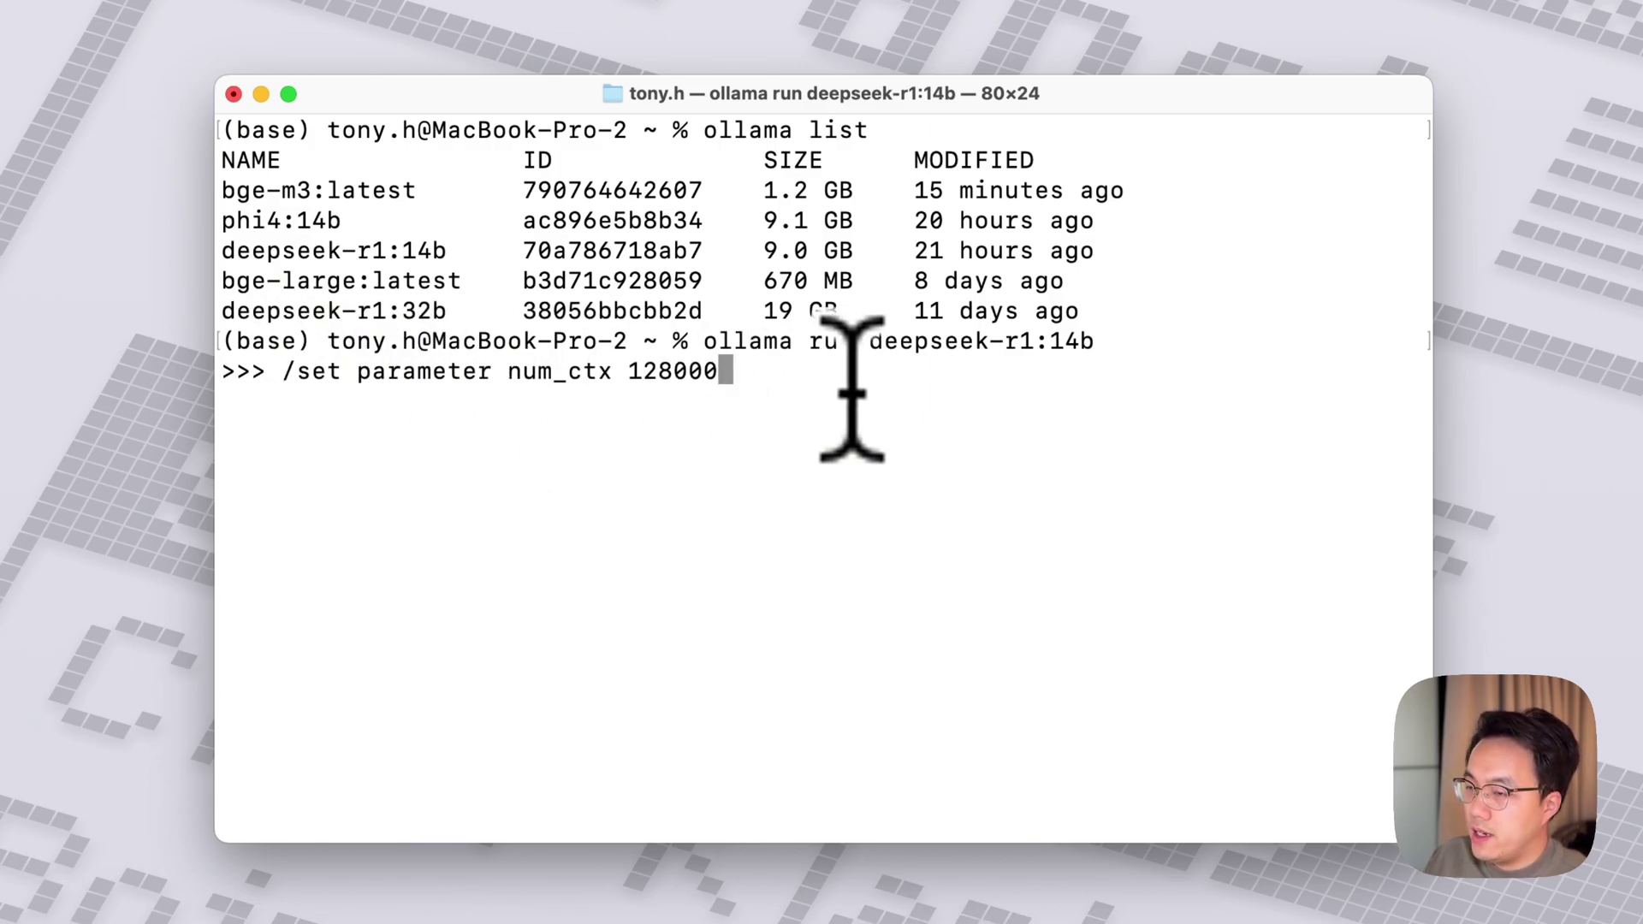
key("Return")
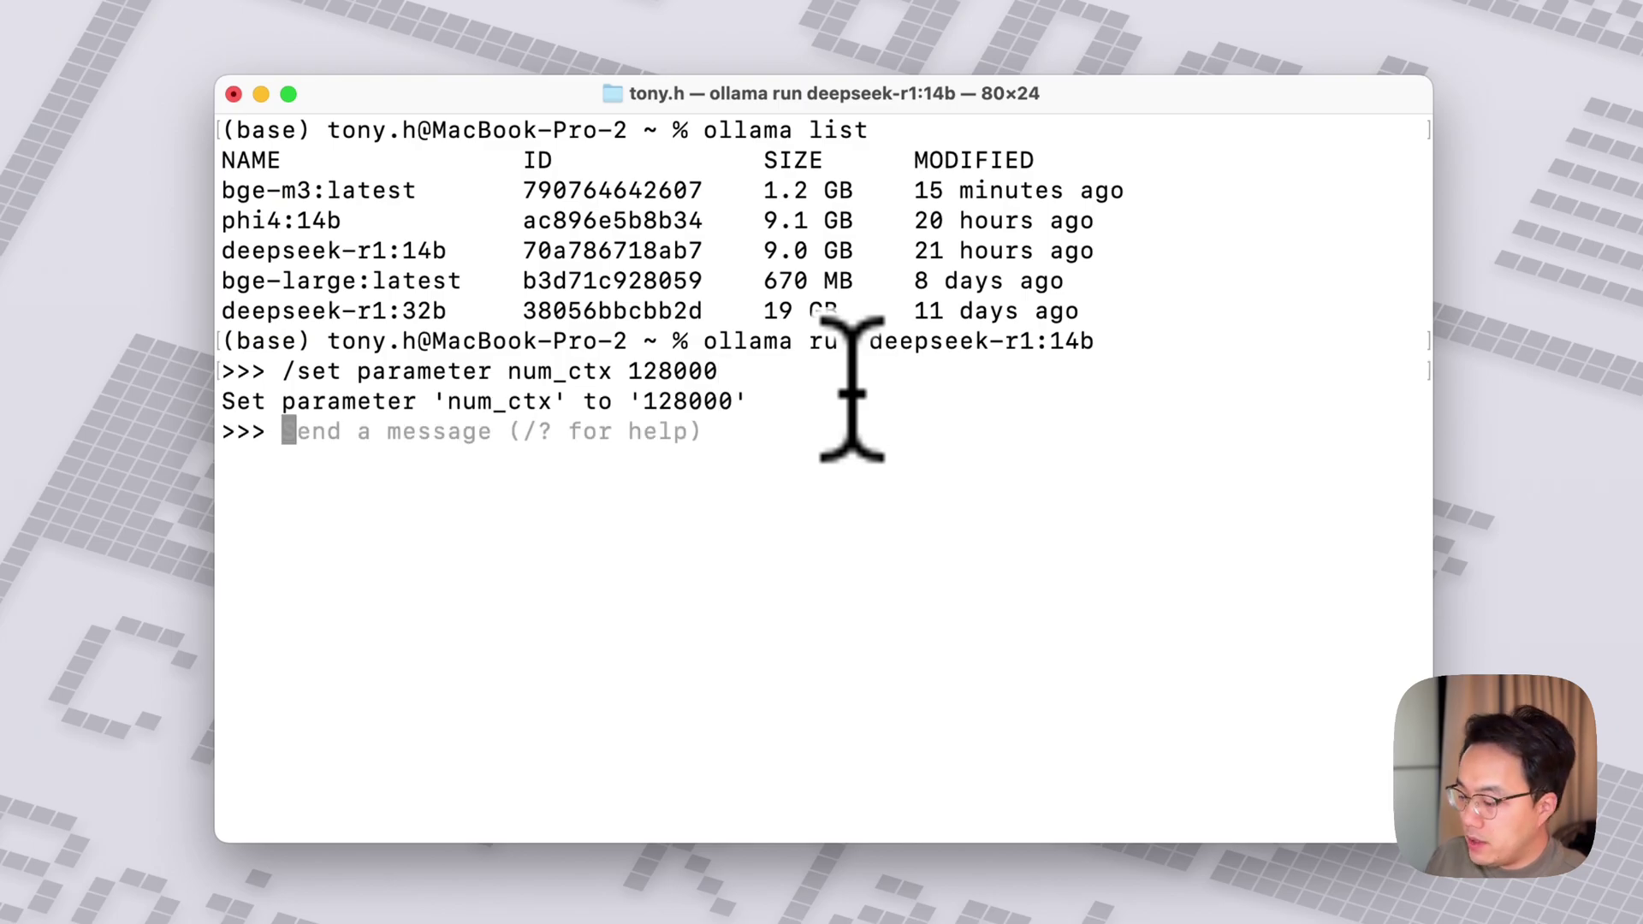
Step: Save the modified model under the name deepseek-r1:14b
type("/save")
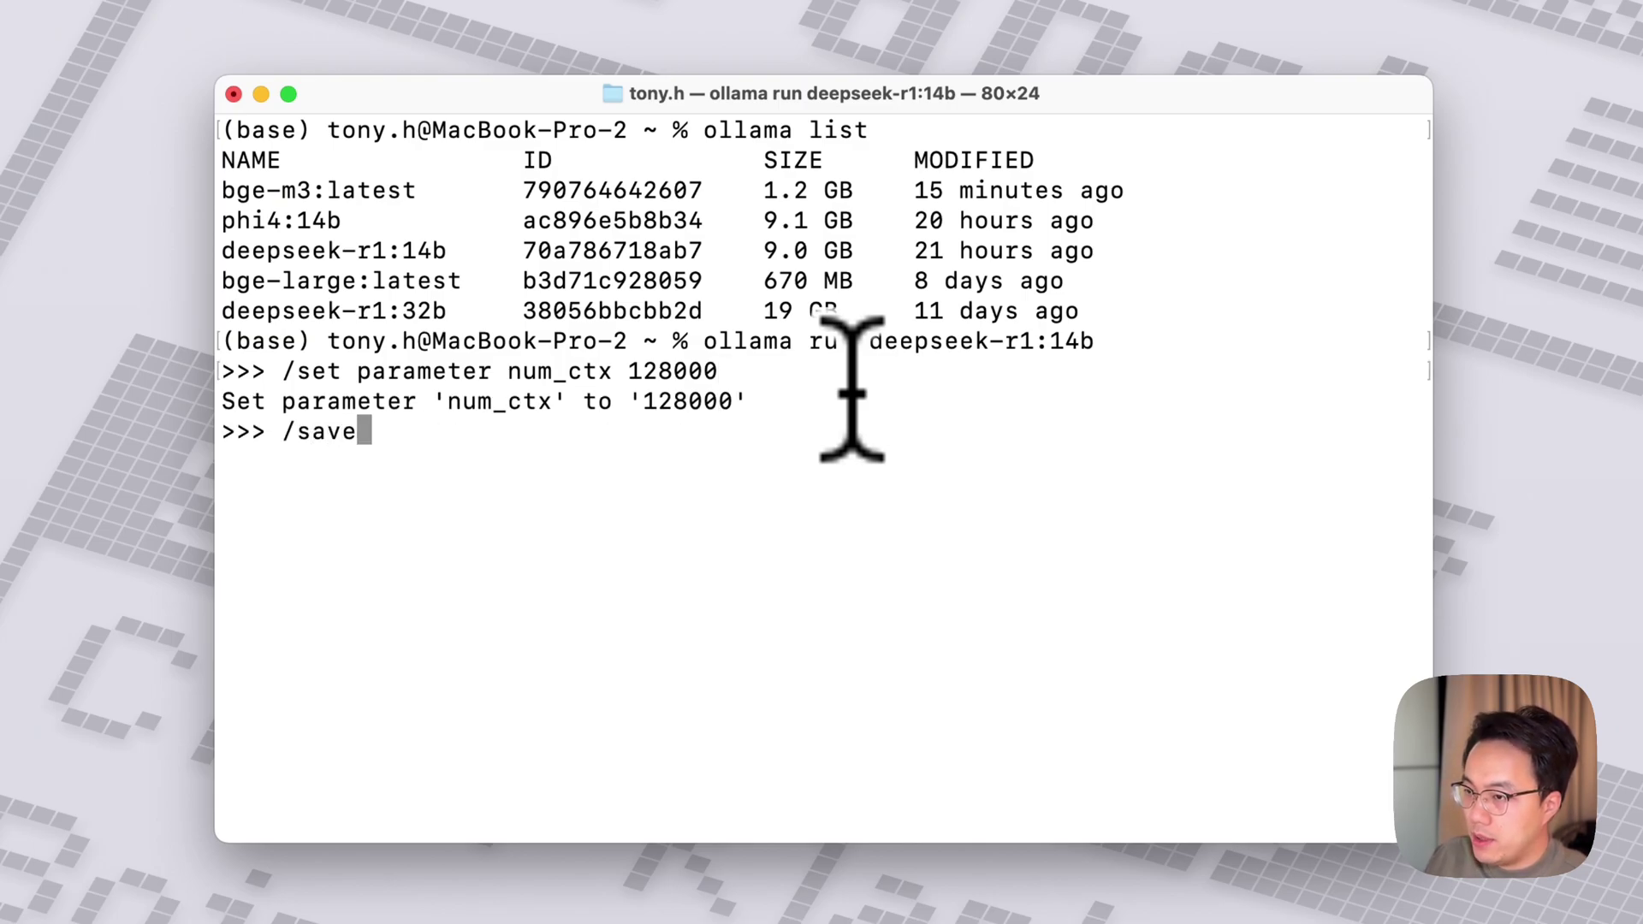
key("Return")
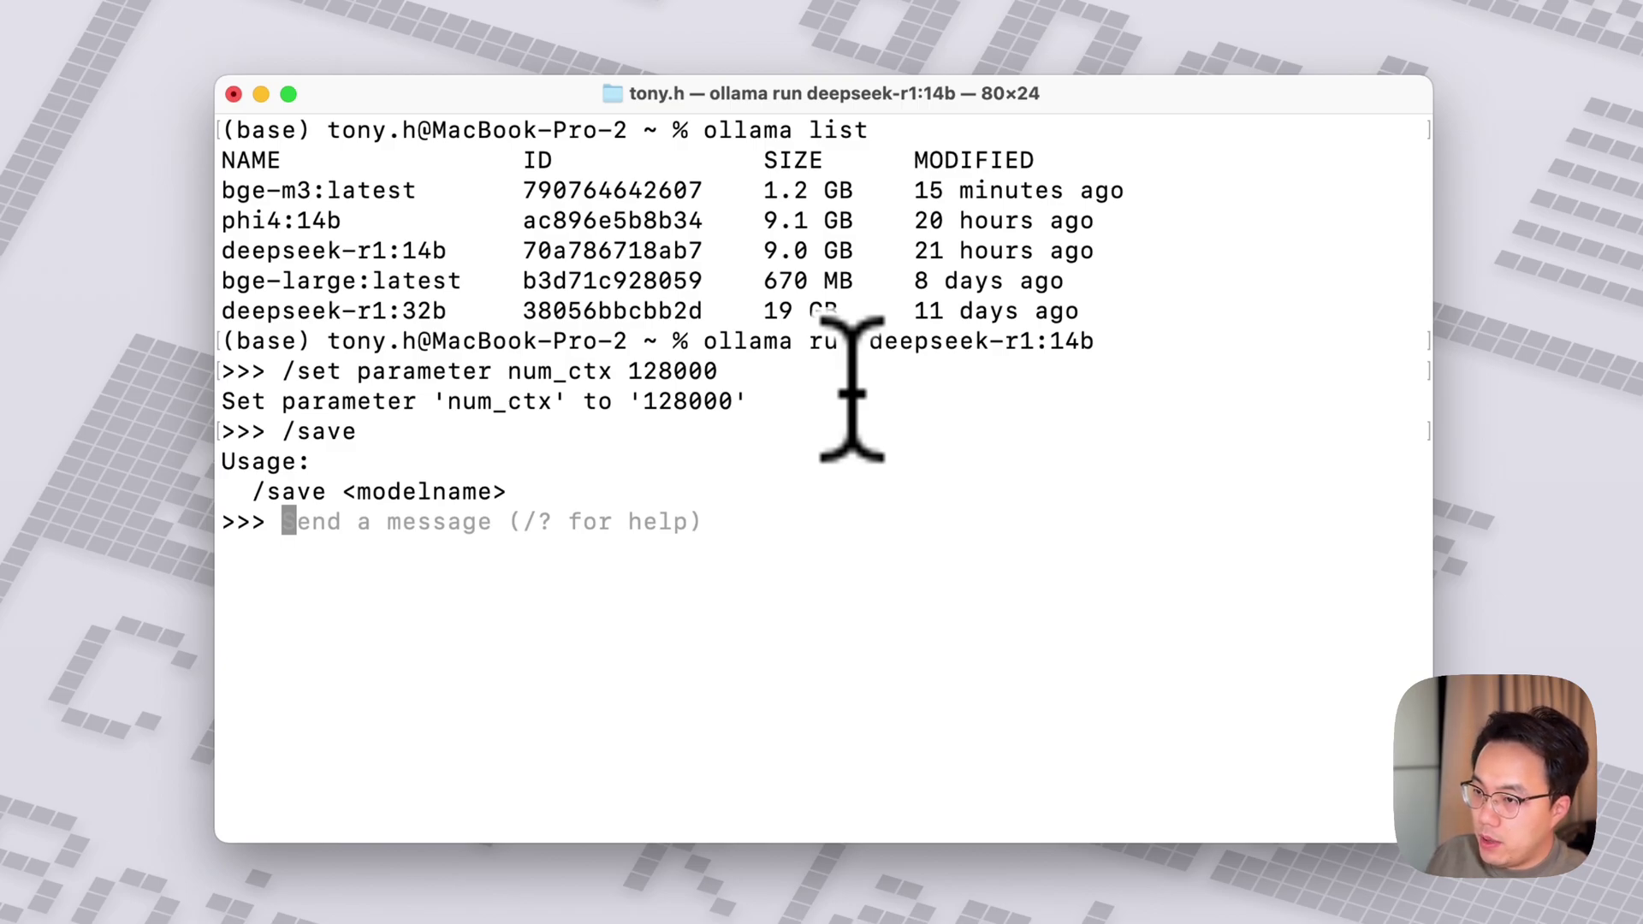
type("/save")
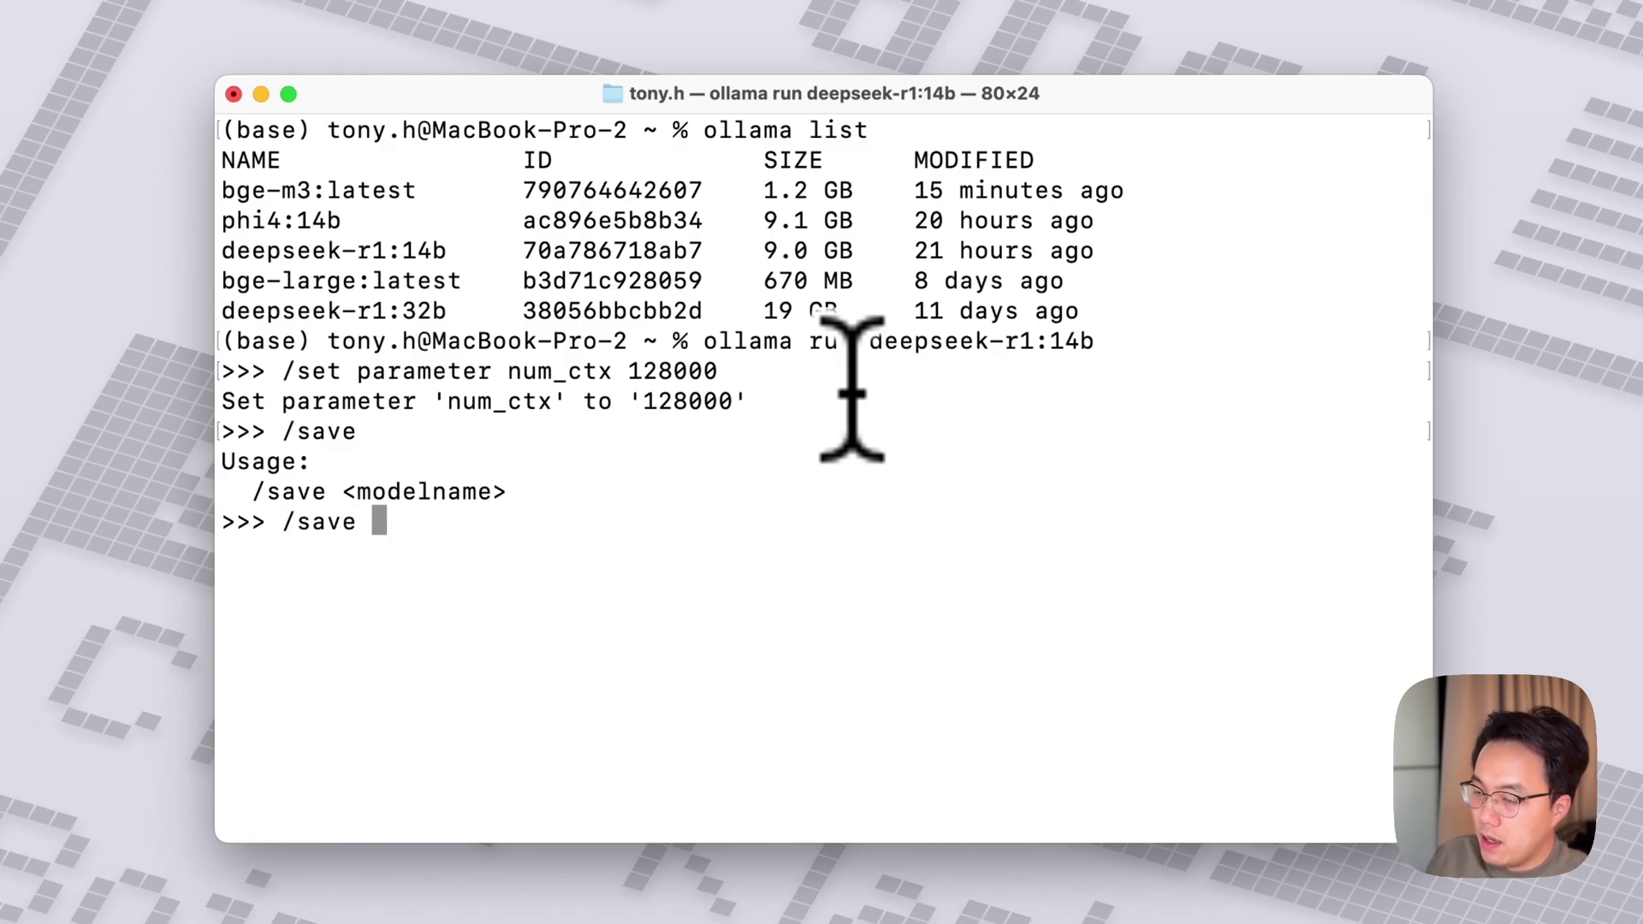
double_click(274, 249)
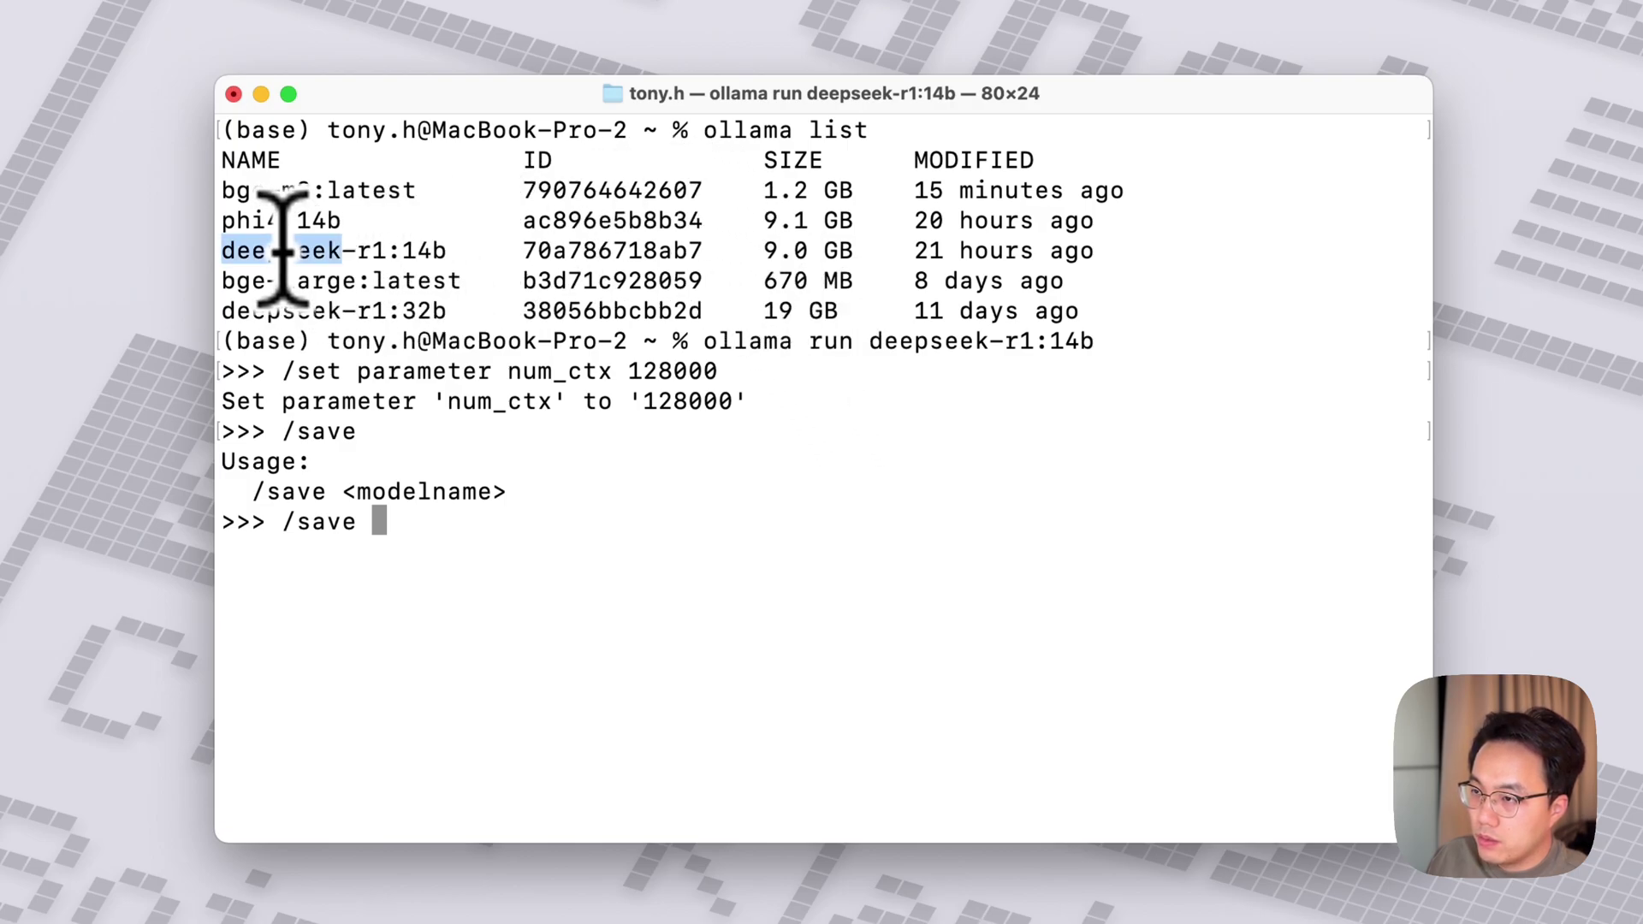
left_click_drag(274, 250, 421, 248)
type("deepseek-r1:14b")
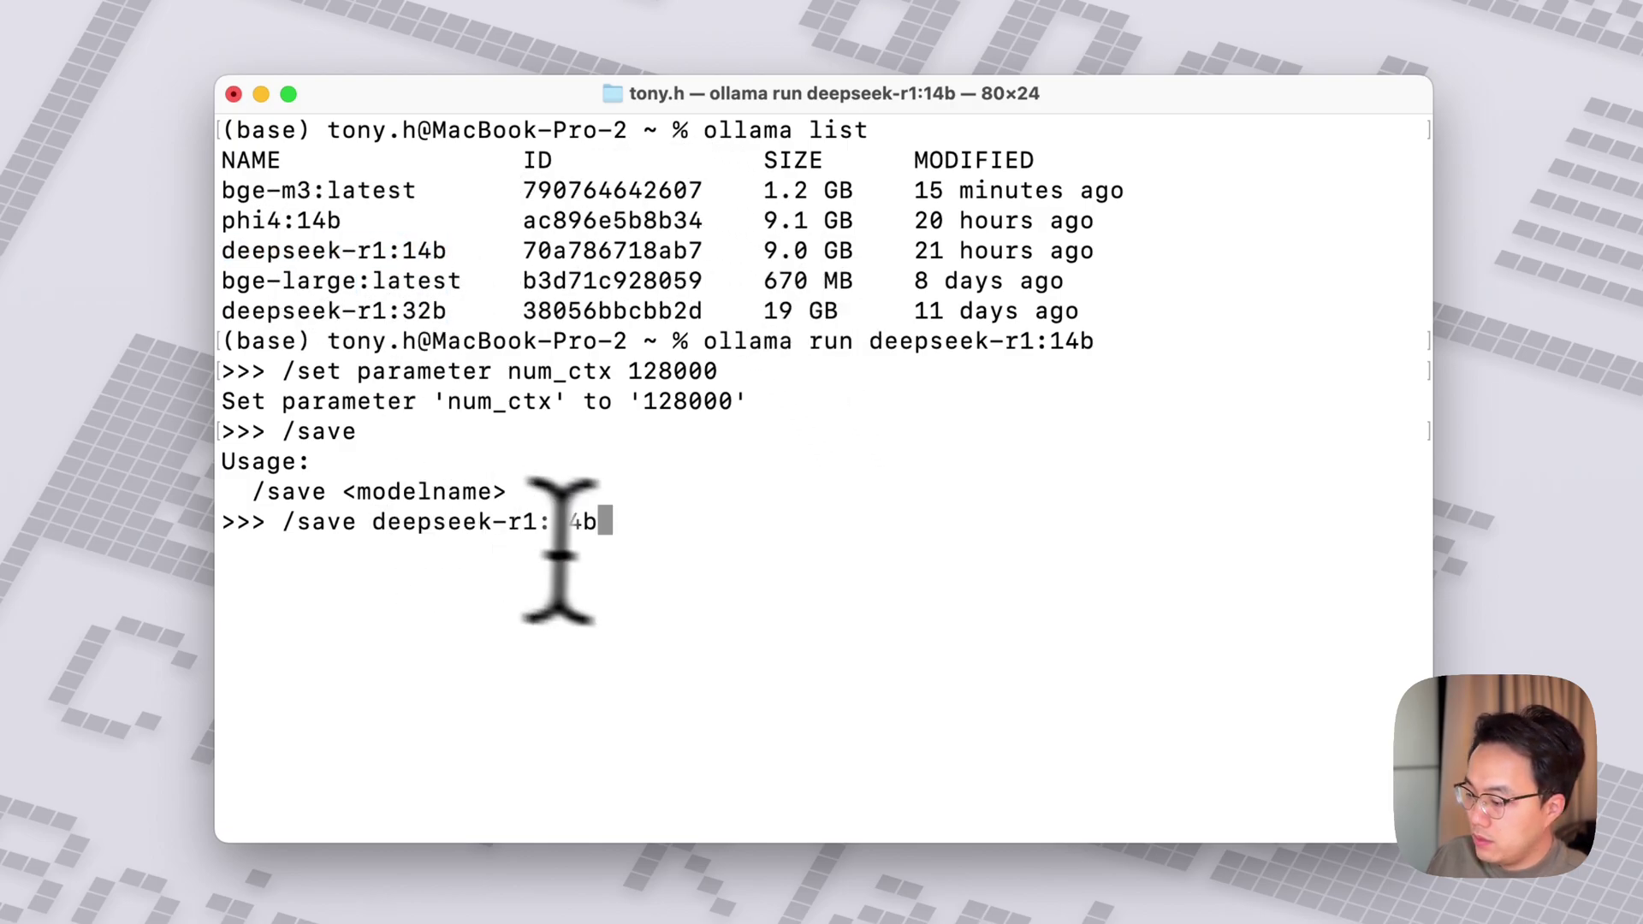
key("Return")
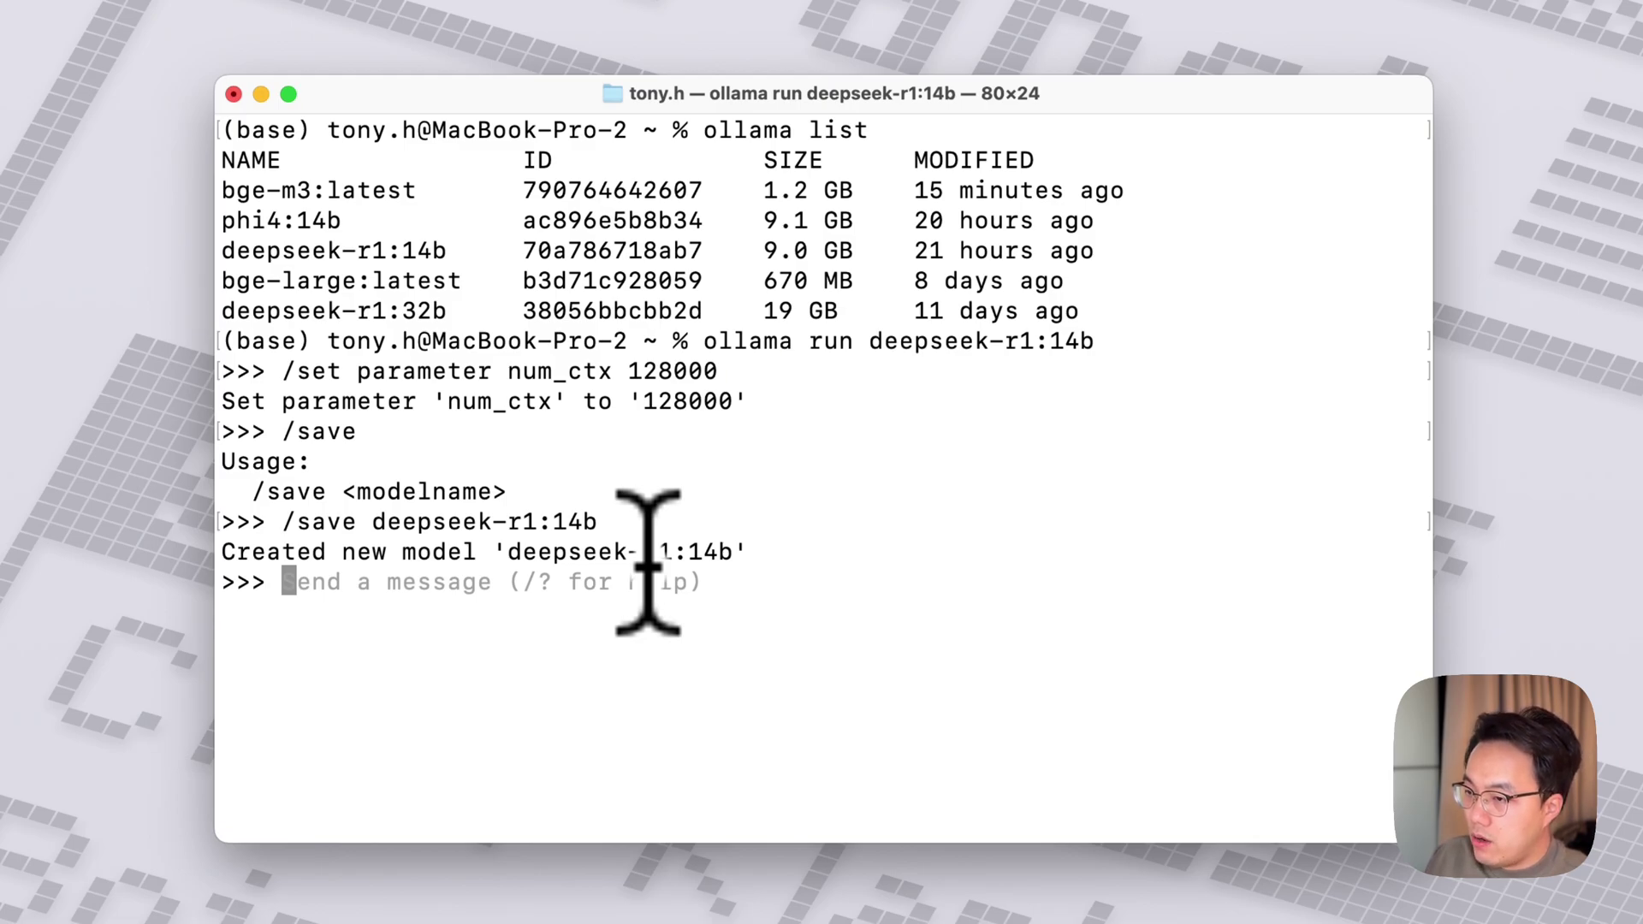
Step: Run /show parameters to confirm num_ctx is 128000
type("/")
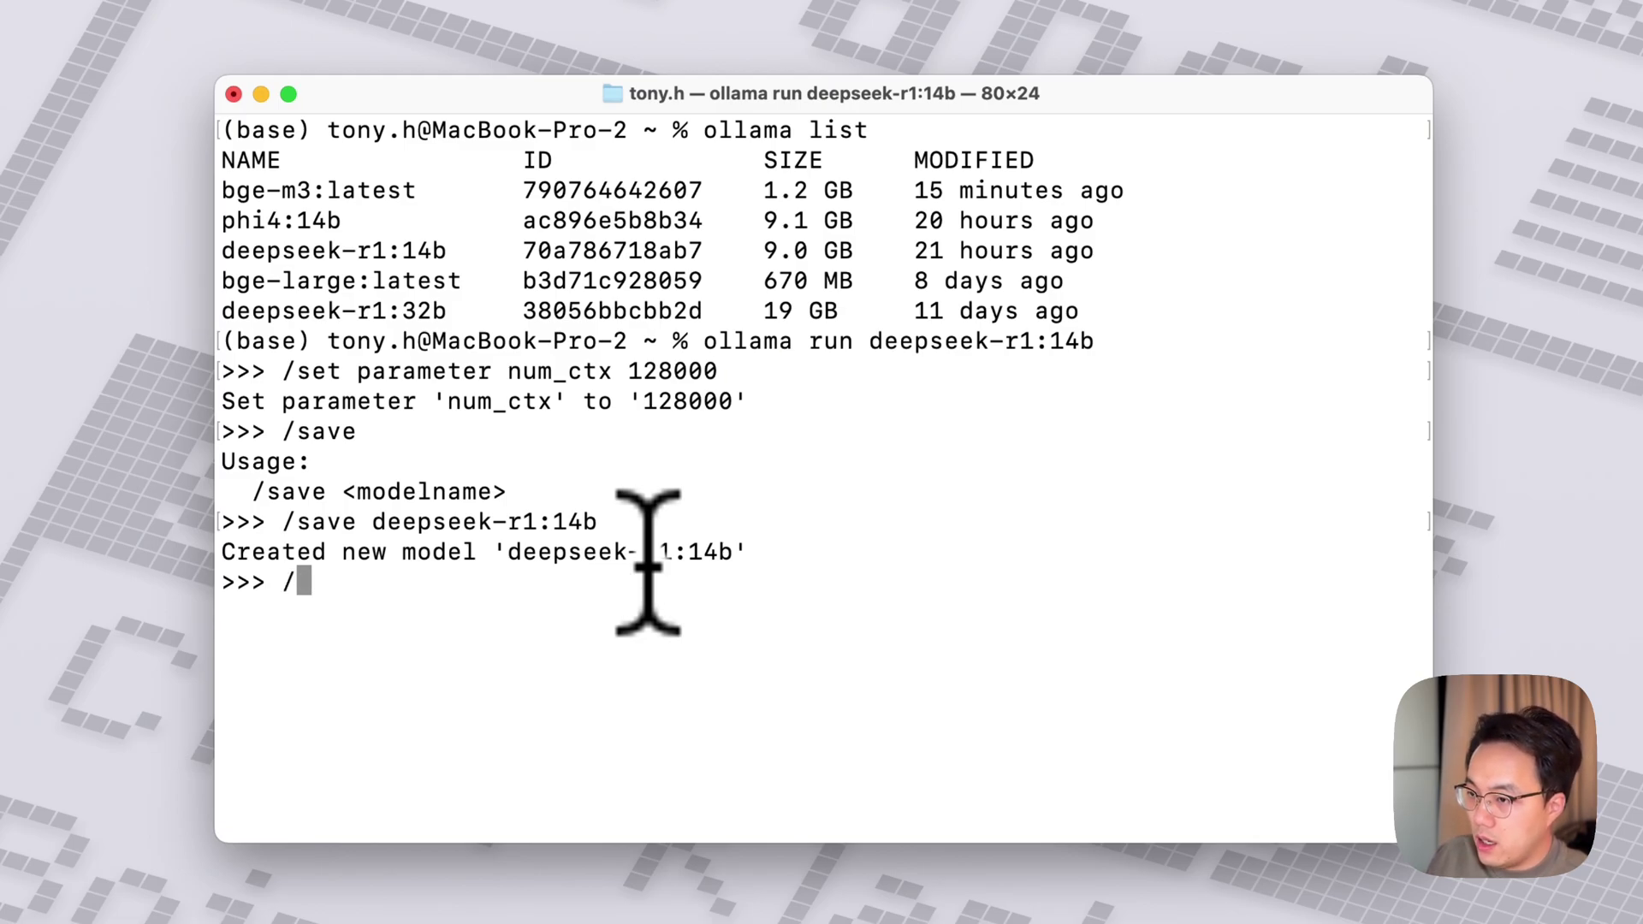
type("show")
key("Return")
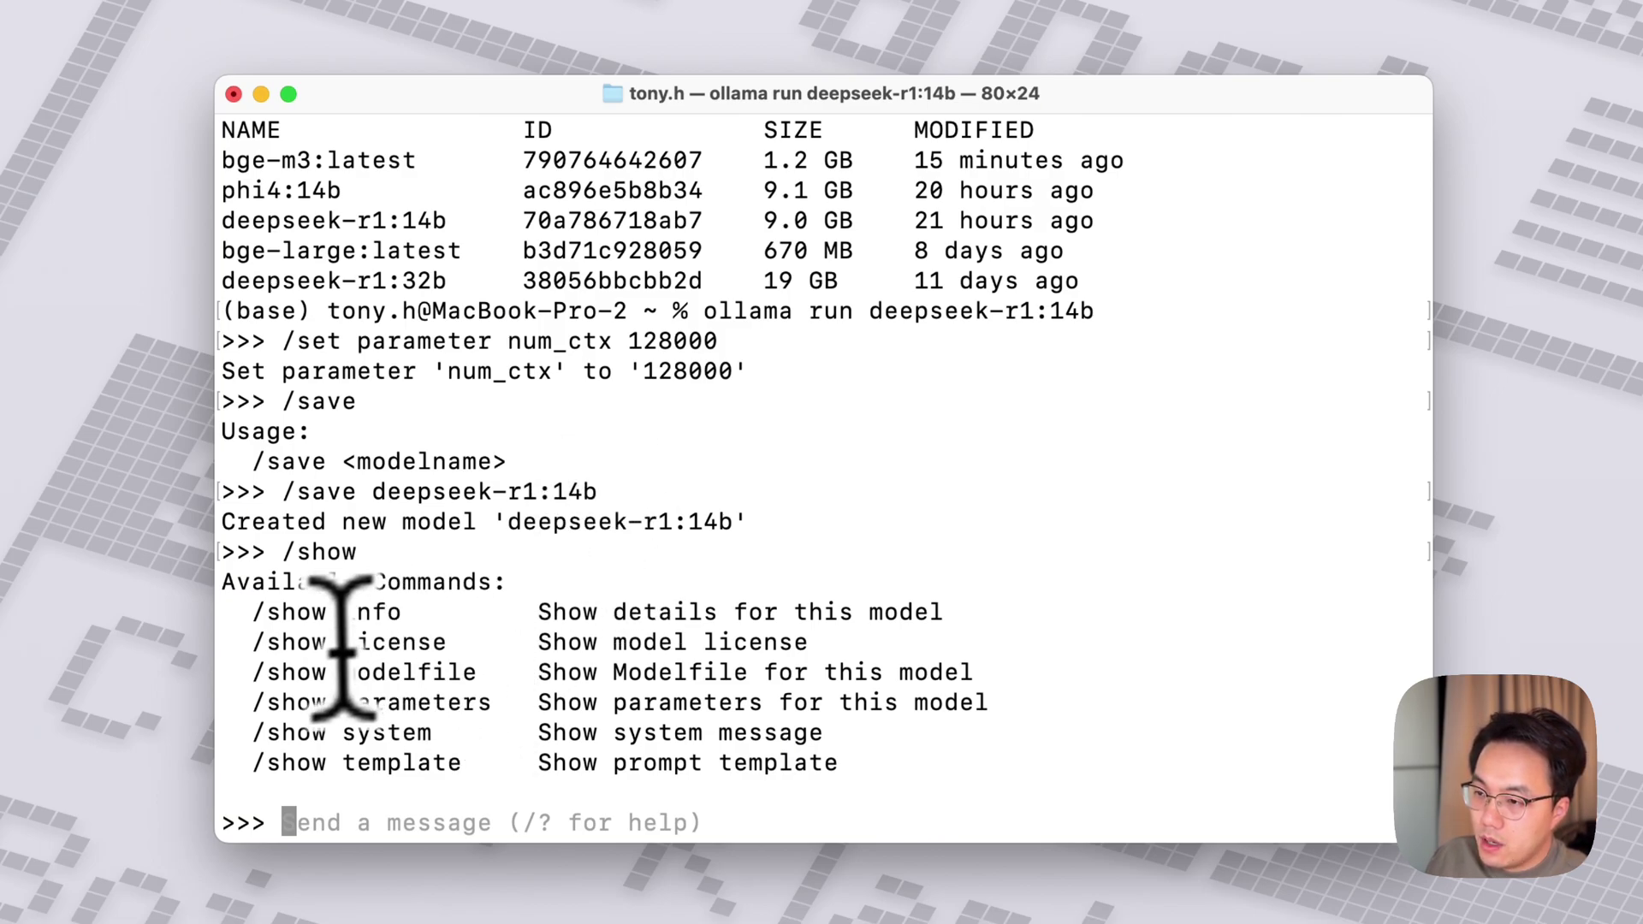
left_click_drag(493, 702, 253, 702)
key("super+c")
key("super+v")
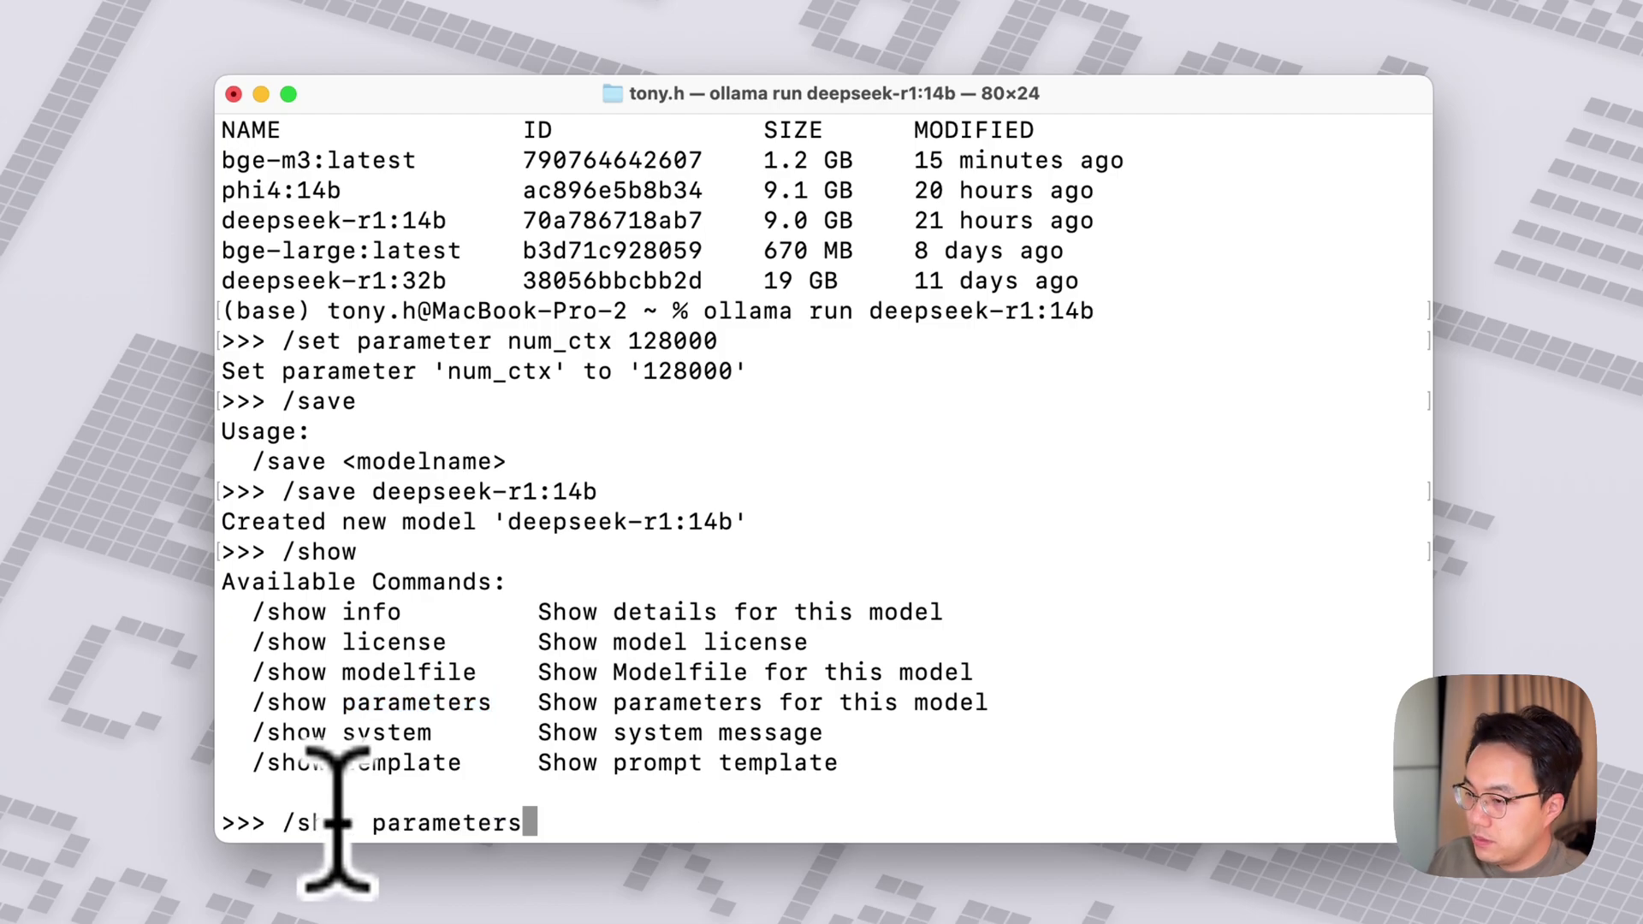
key("Return")
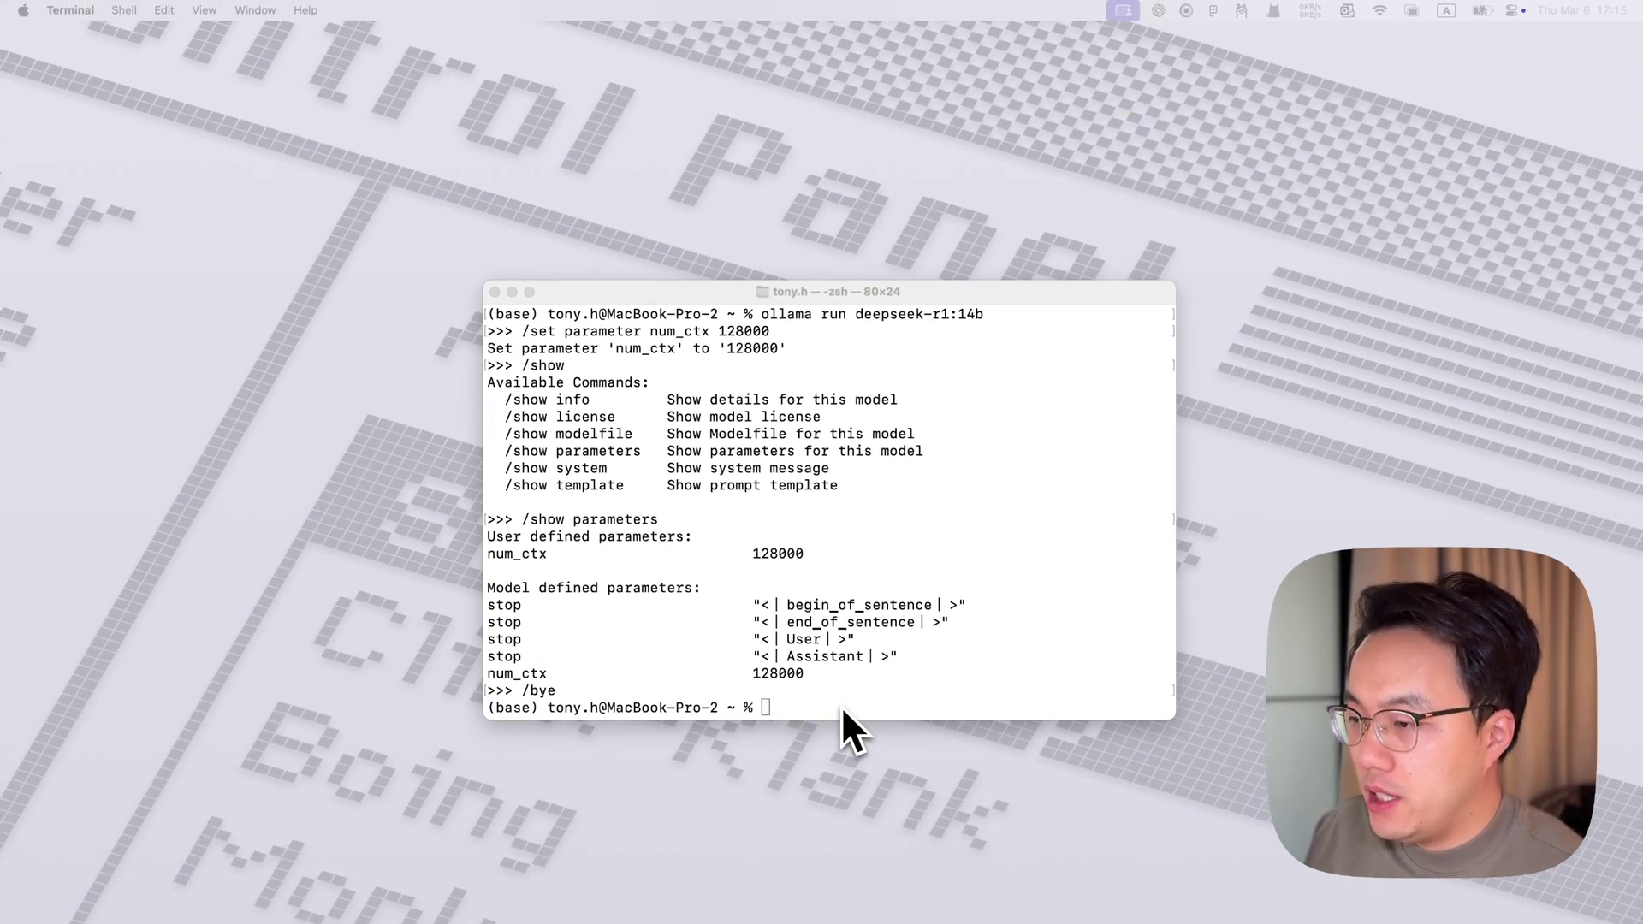
Step: Quit Ollama and run launchctl setenv OLLAMA_ORIGINS "app://obsidian.md*"
left_click(840, 706)
scroll(991, 543, "down", 1)
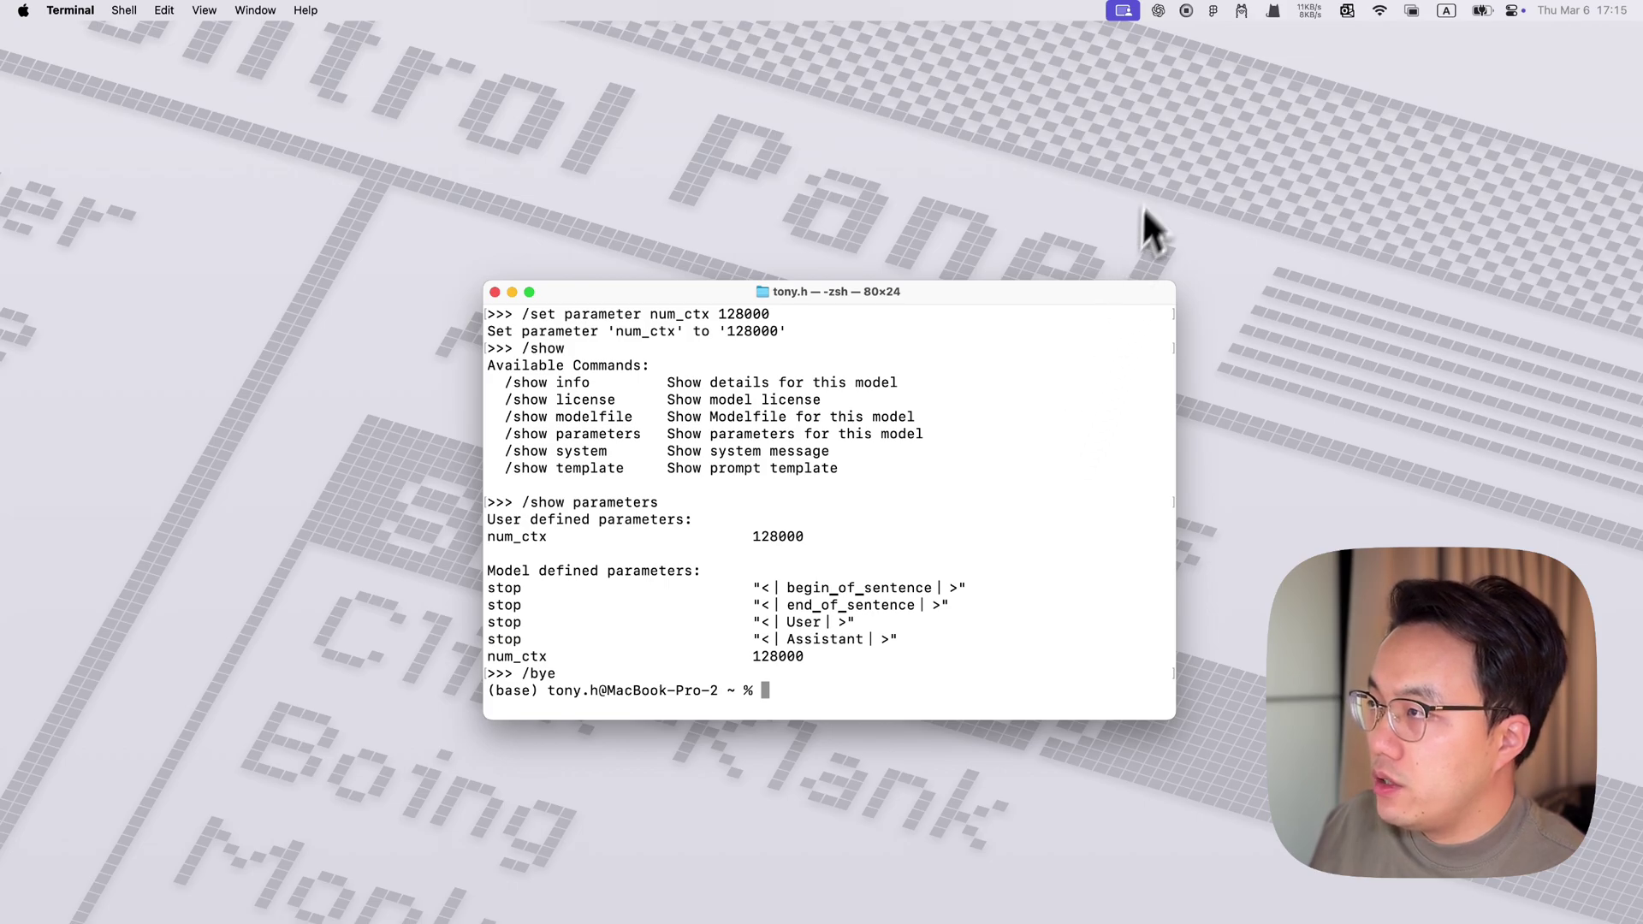
left_click(1241, 12)
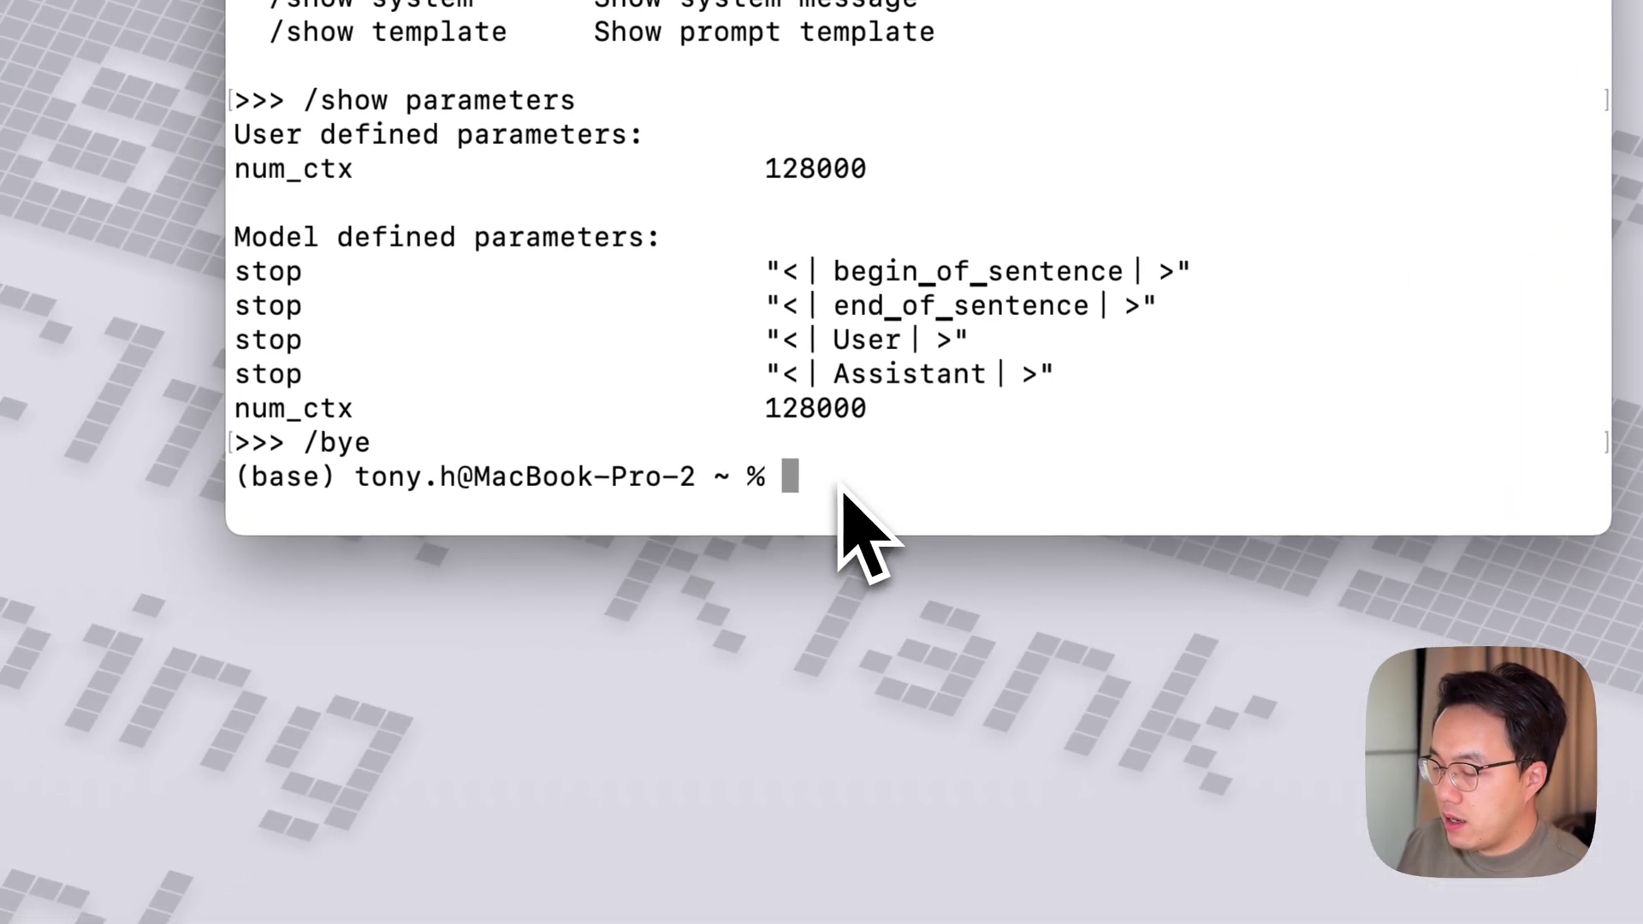
key("super+v")
key("Return")
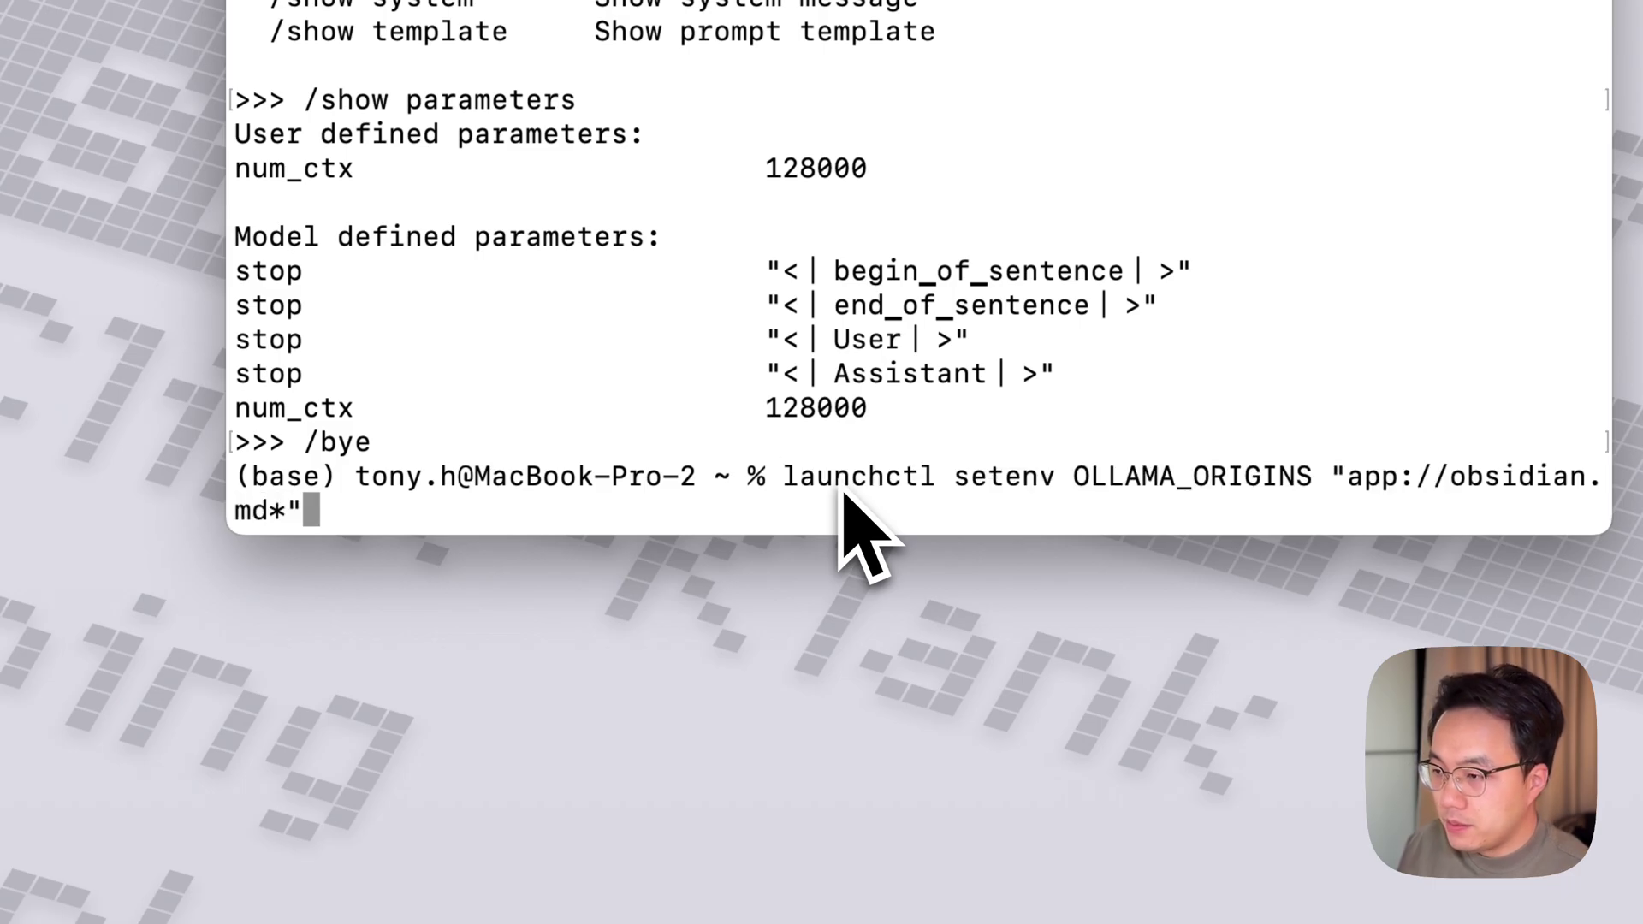
key("Return")
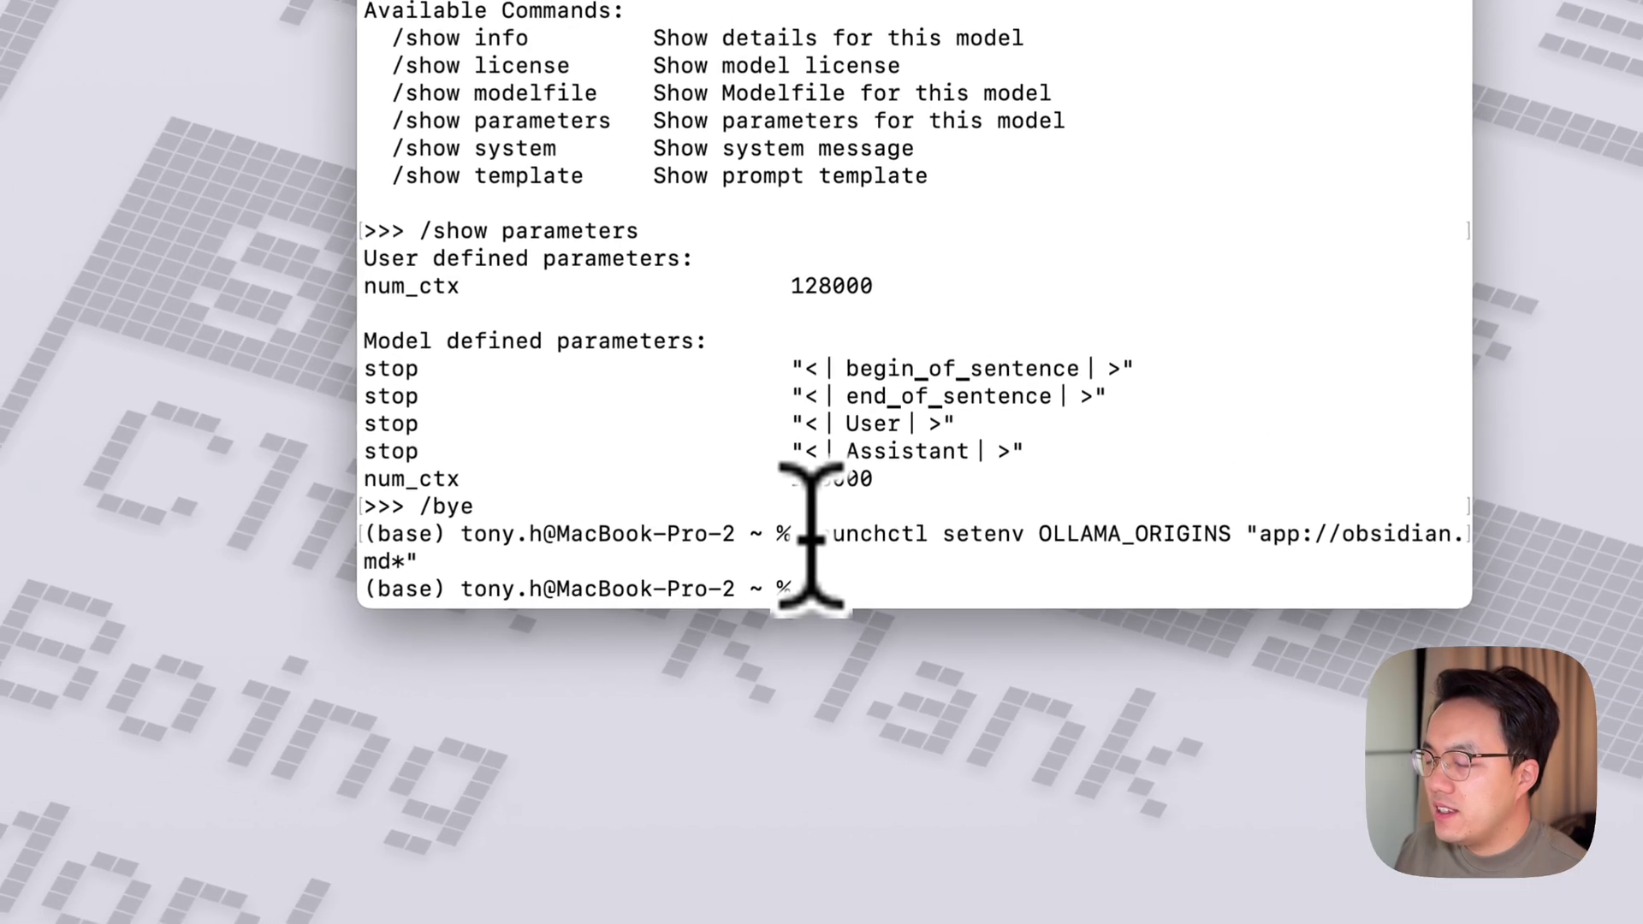
left_click_drag(802, 536, 777, 564)
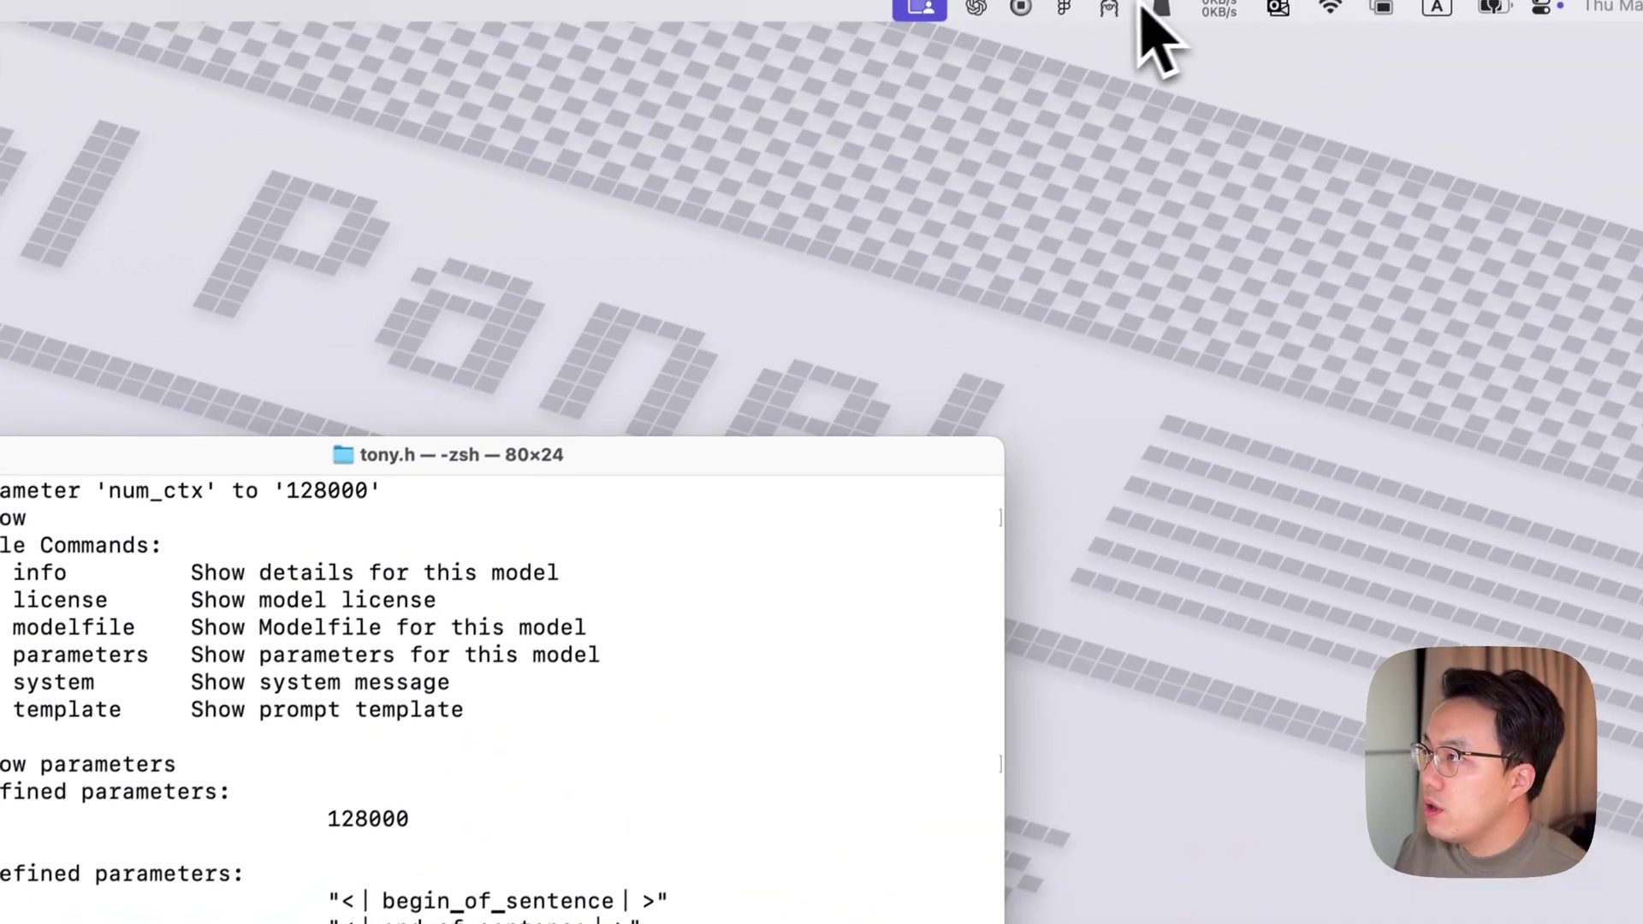
Step: Quit Ollama, run 'ollama serve', and search its output for 'obsidian'
left_click(1242, 10)
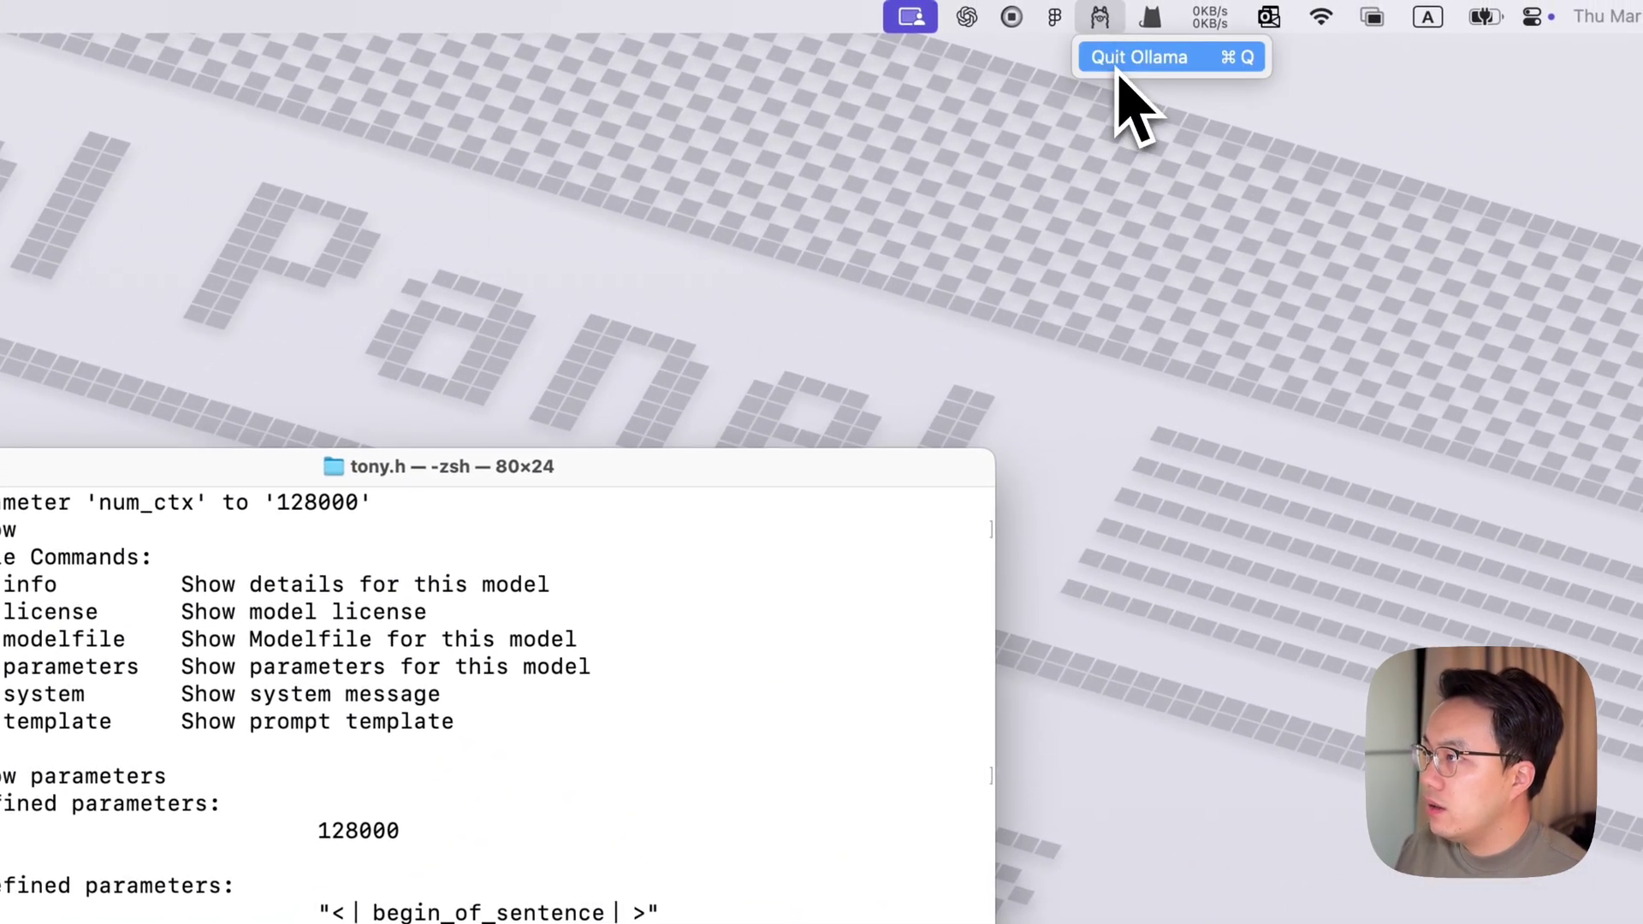
left_click(1117, 67)
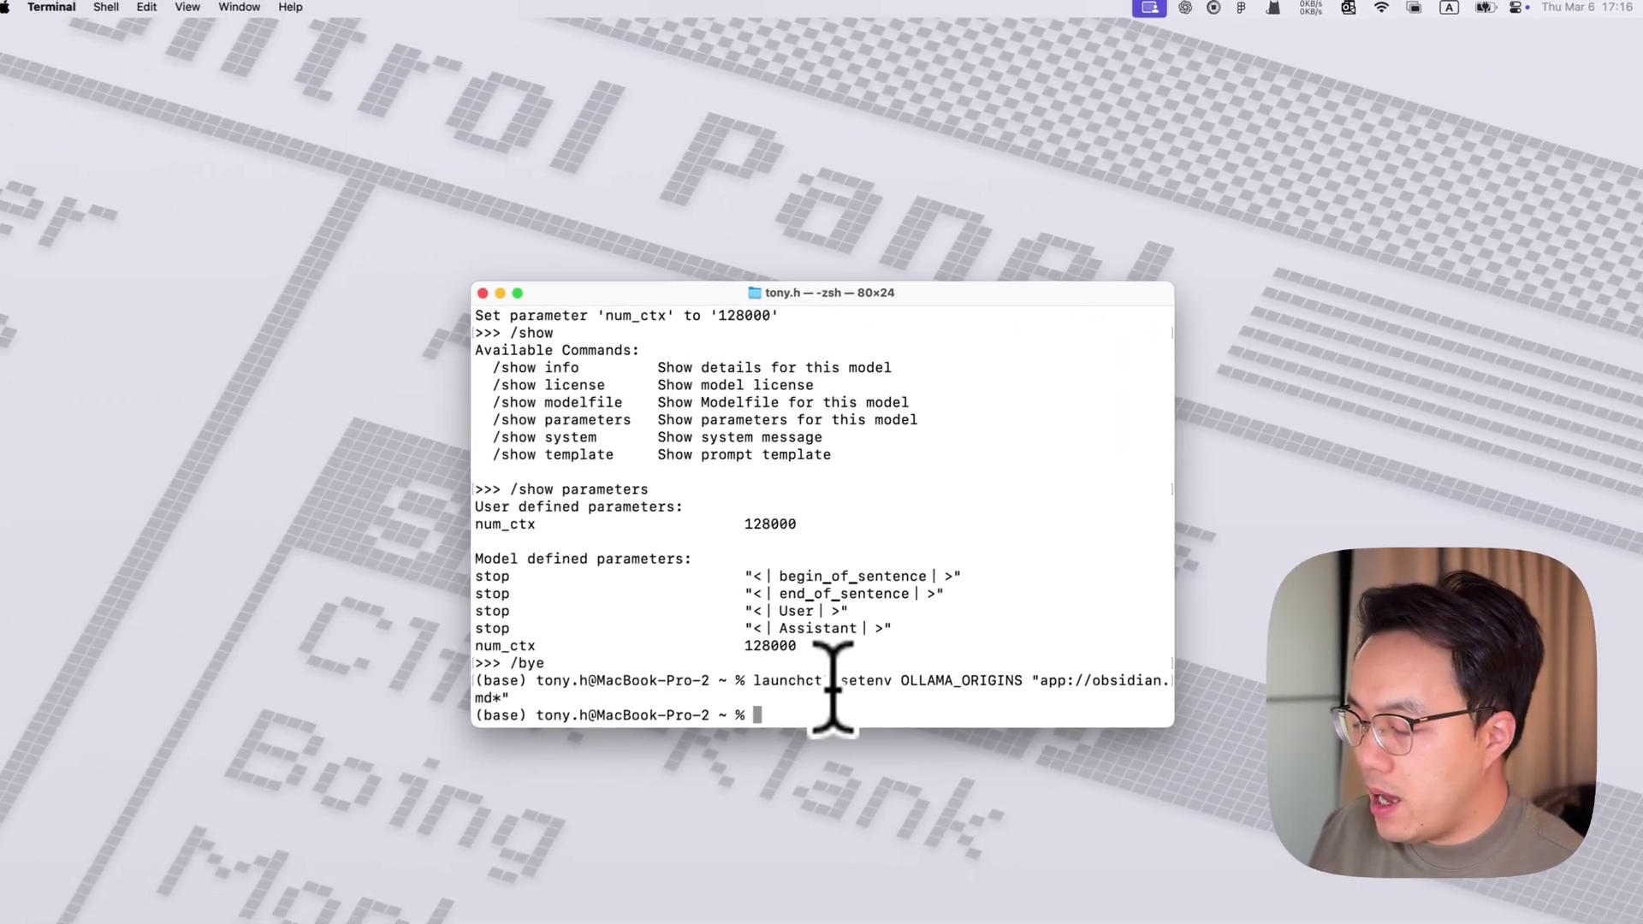
type("ollama serve")
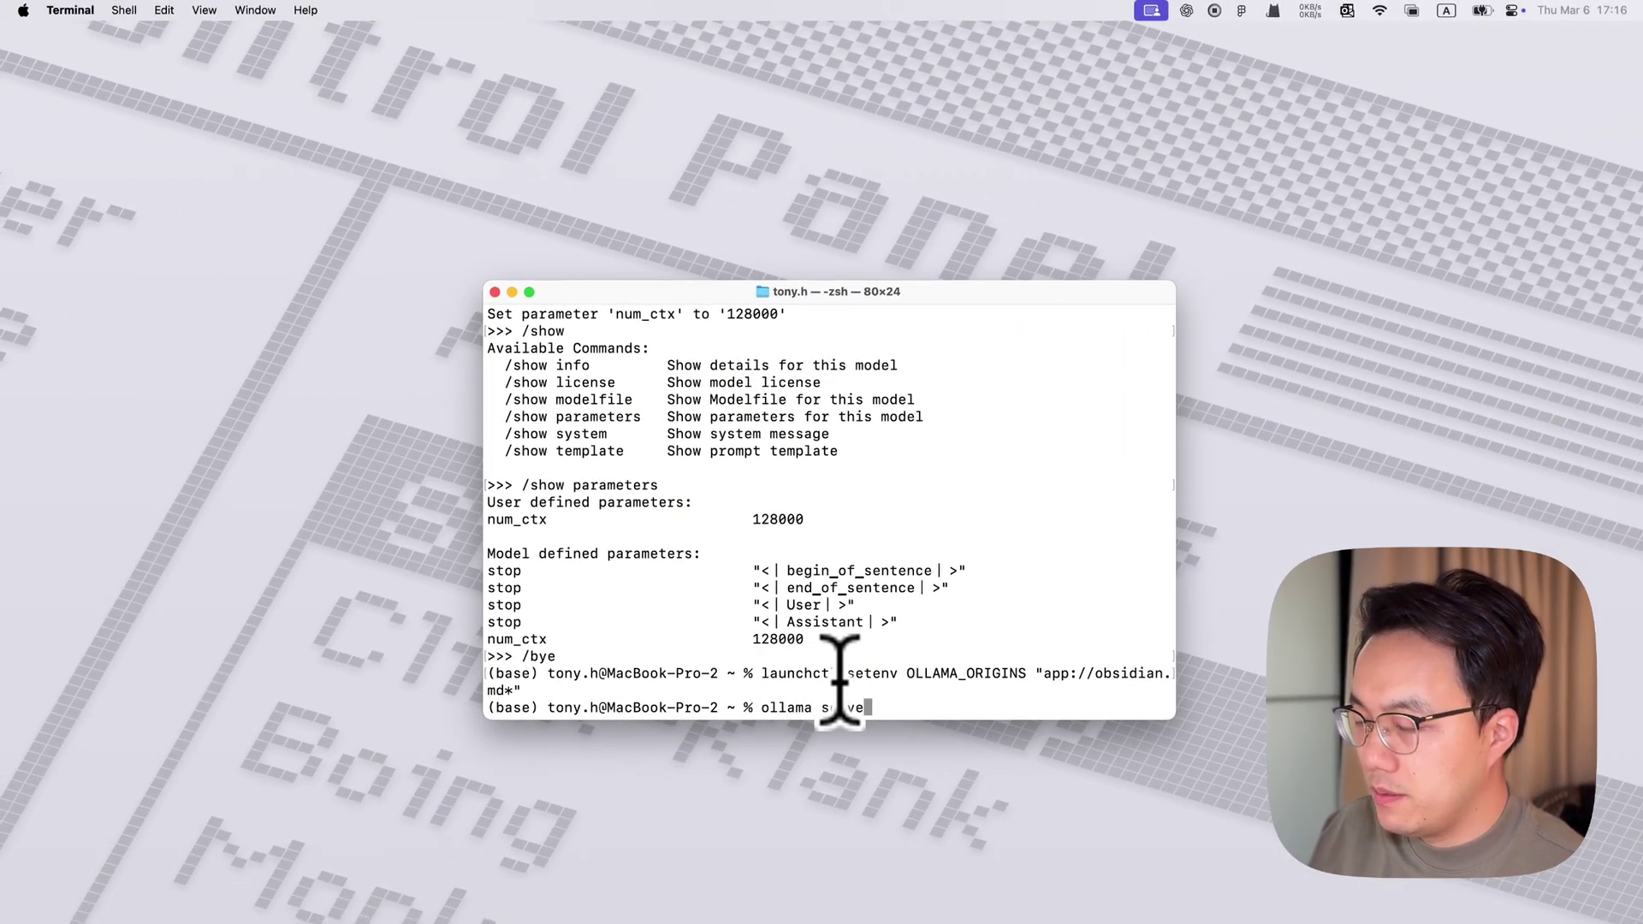
key("Return")
key("super+f")
type("obsidian")
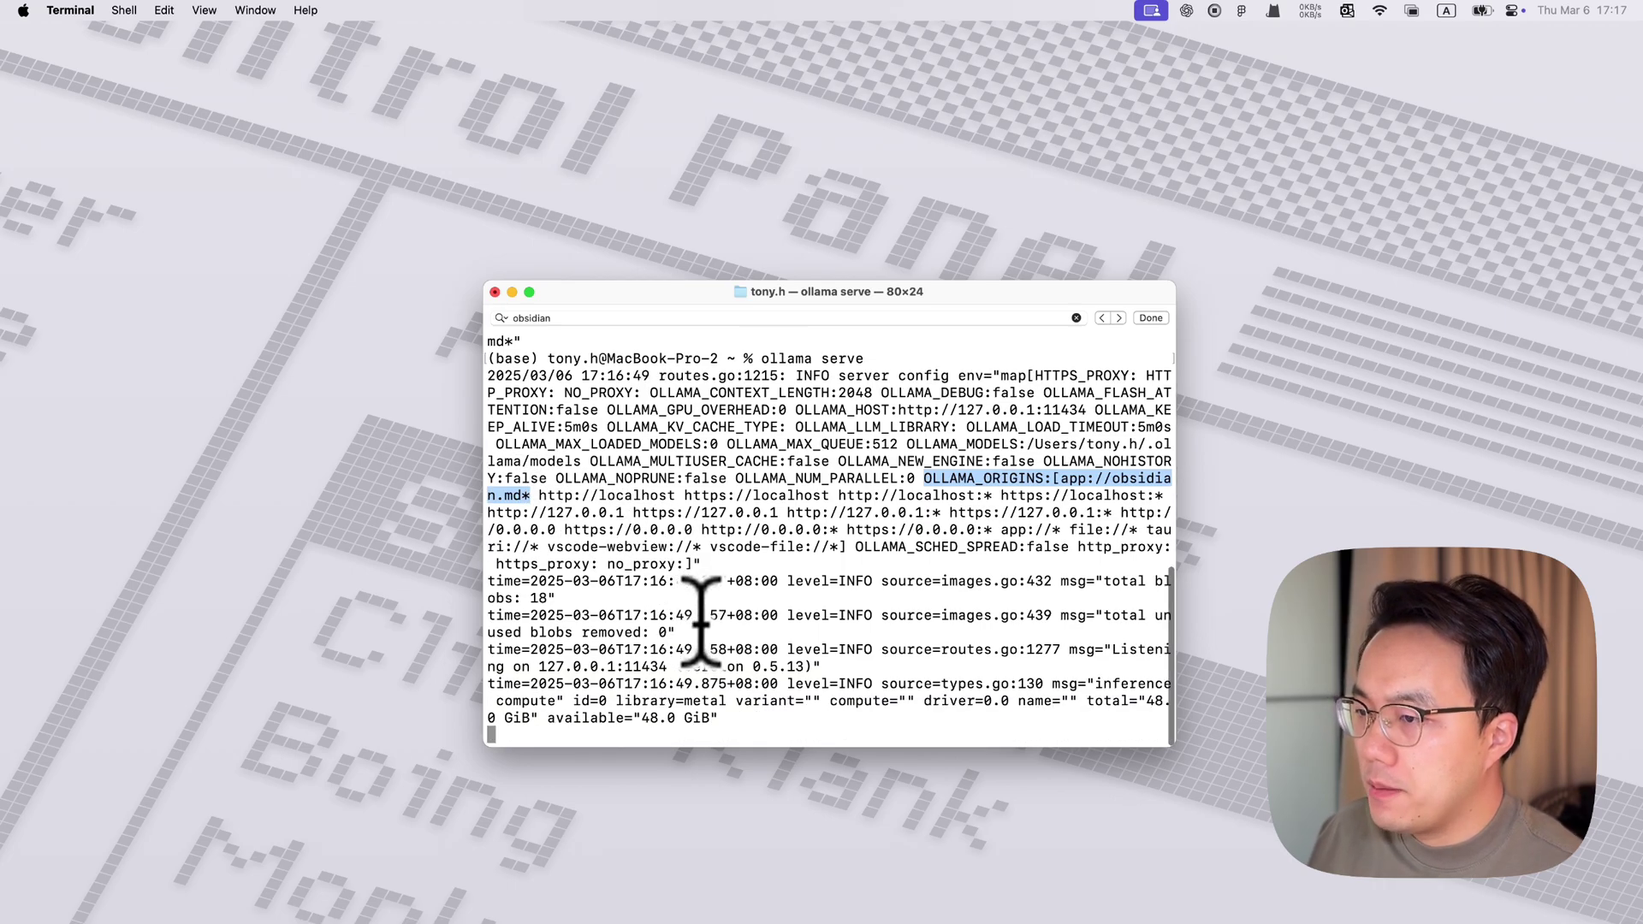
left_click(617, 736)
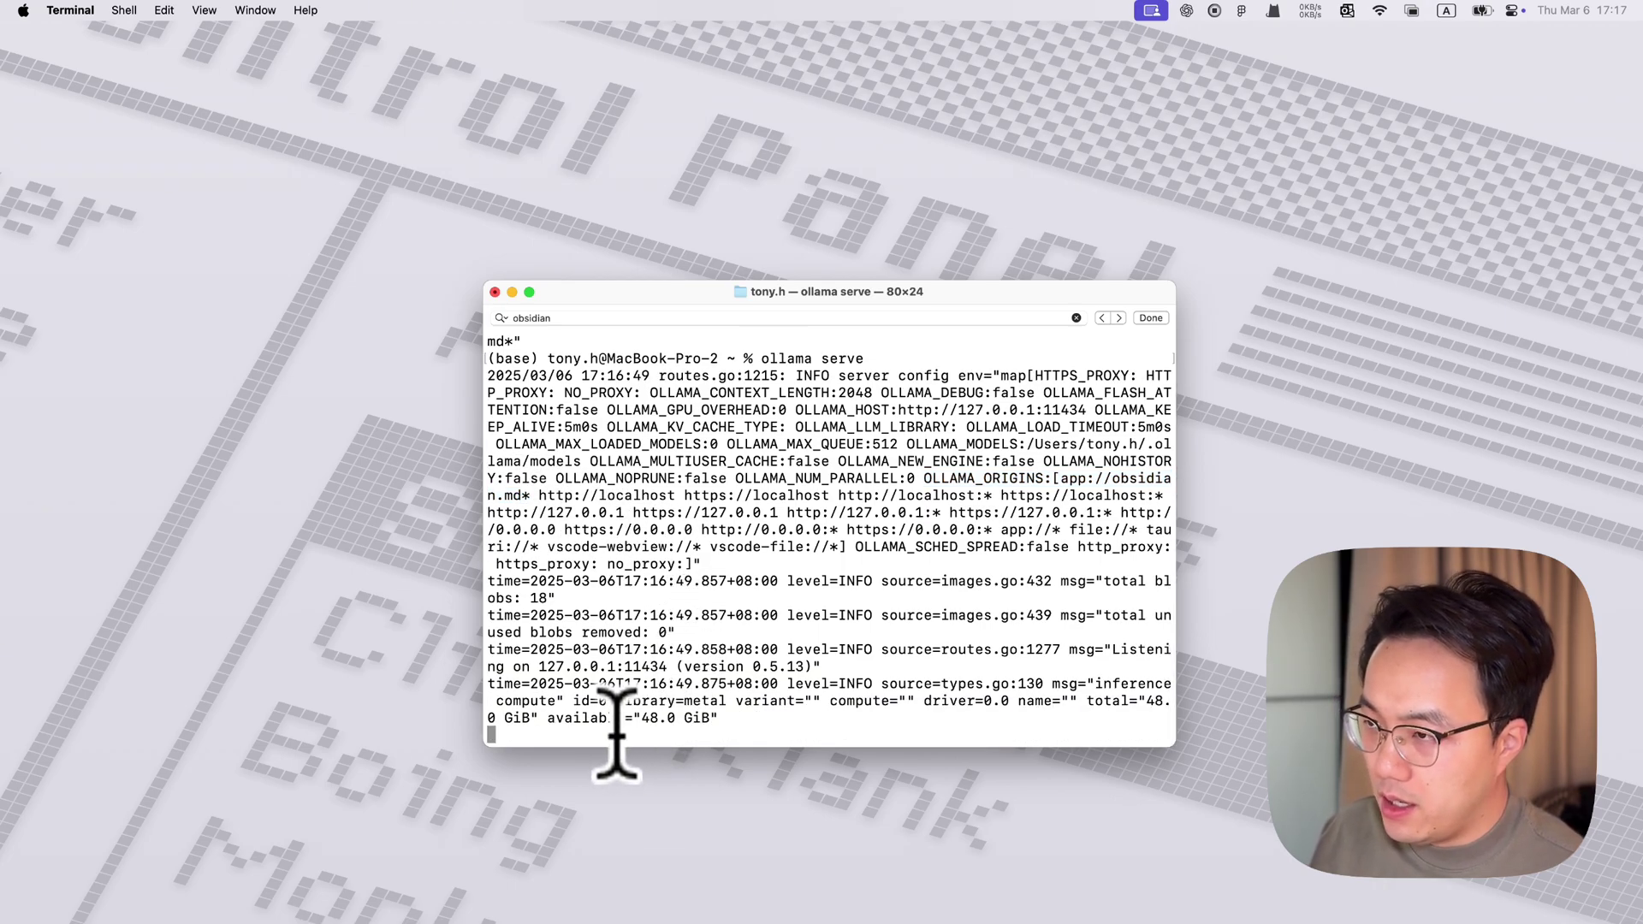
Step: Close Terminal, terminating the server, and relaunch the Ollama app via Spotlight
key("super+w")
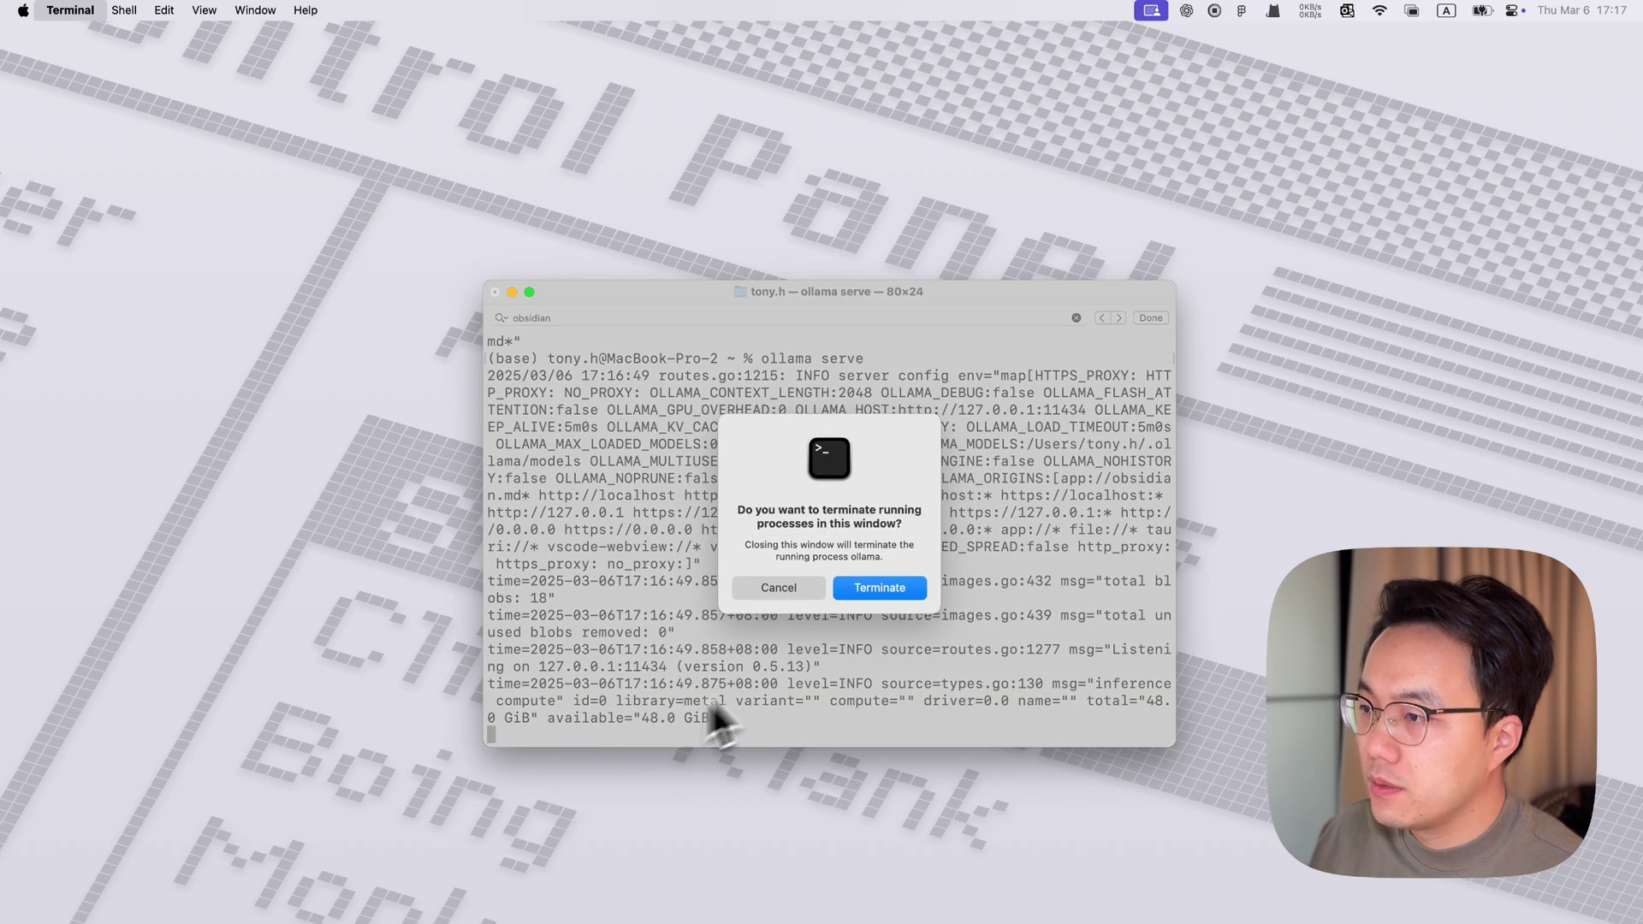
left_click(880, 590)
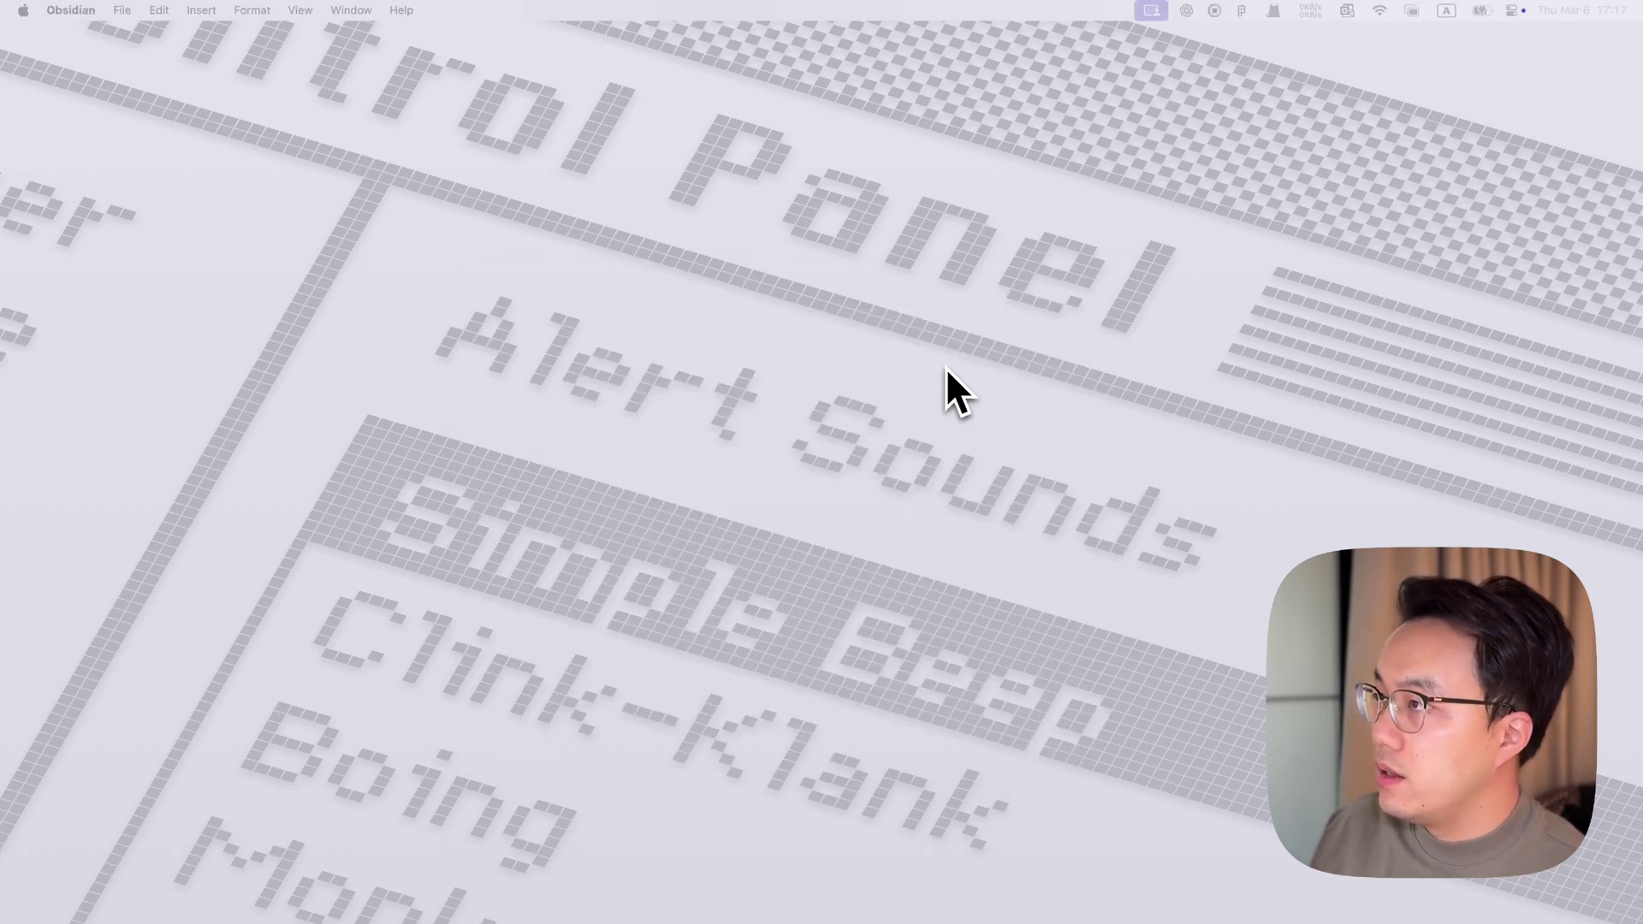
key("super+space")
type("oll")
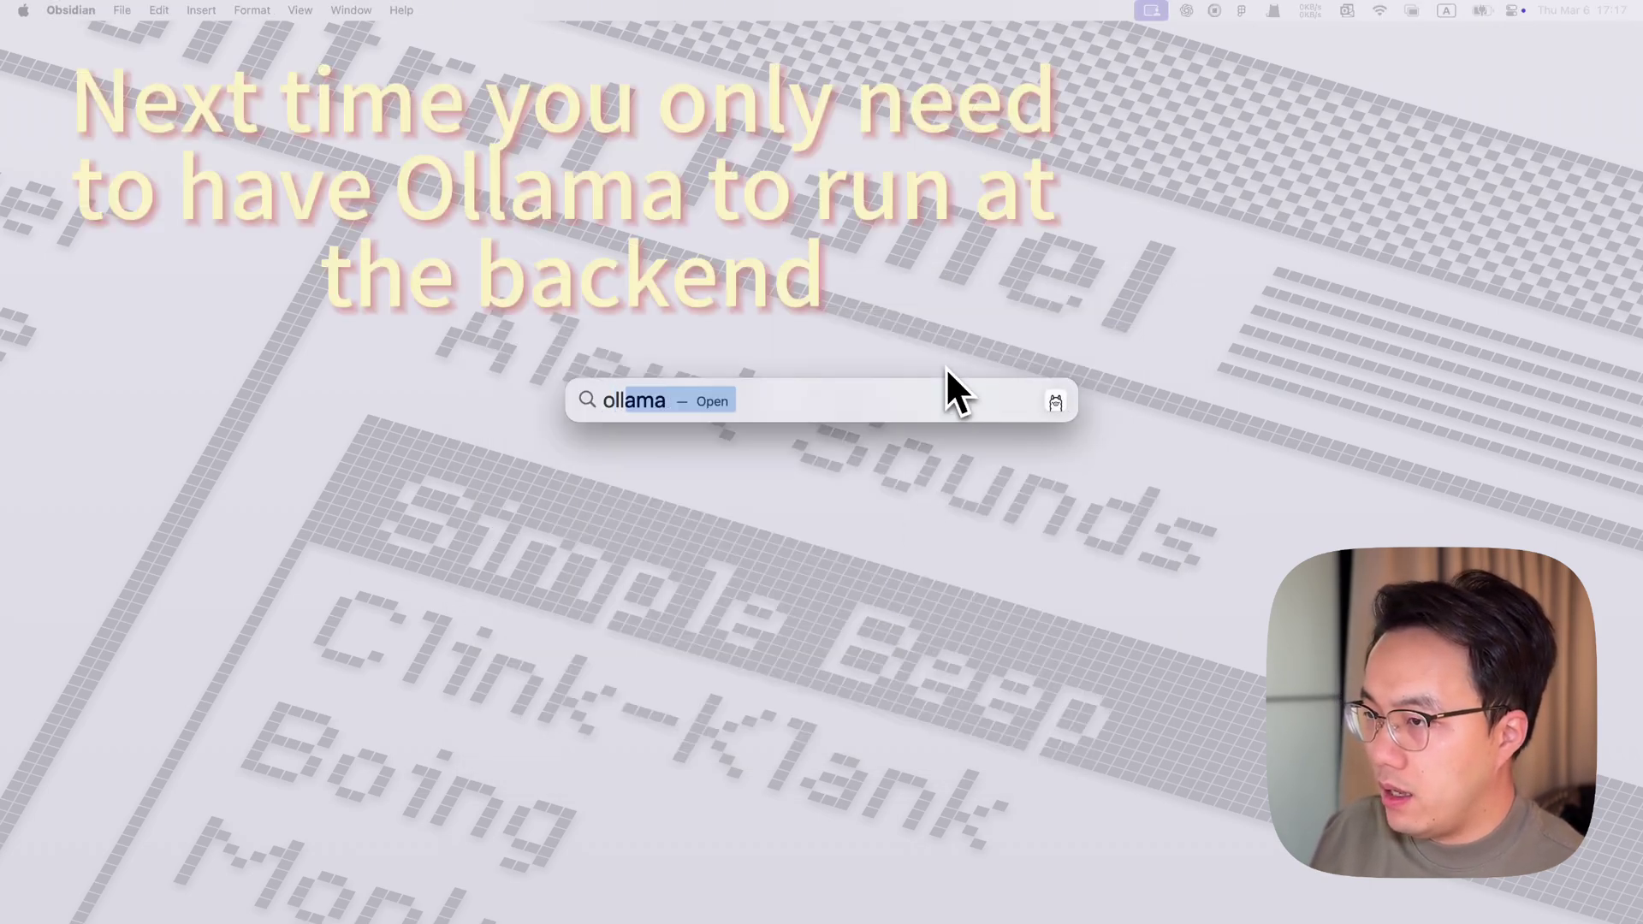
type("ama")
key("Return")
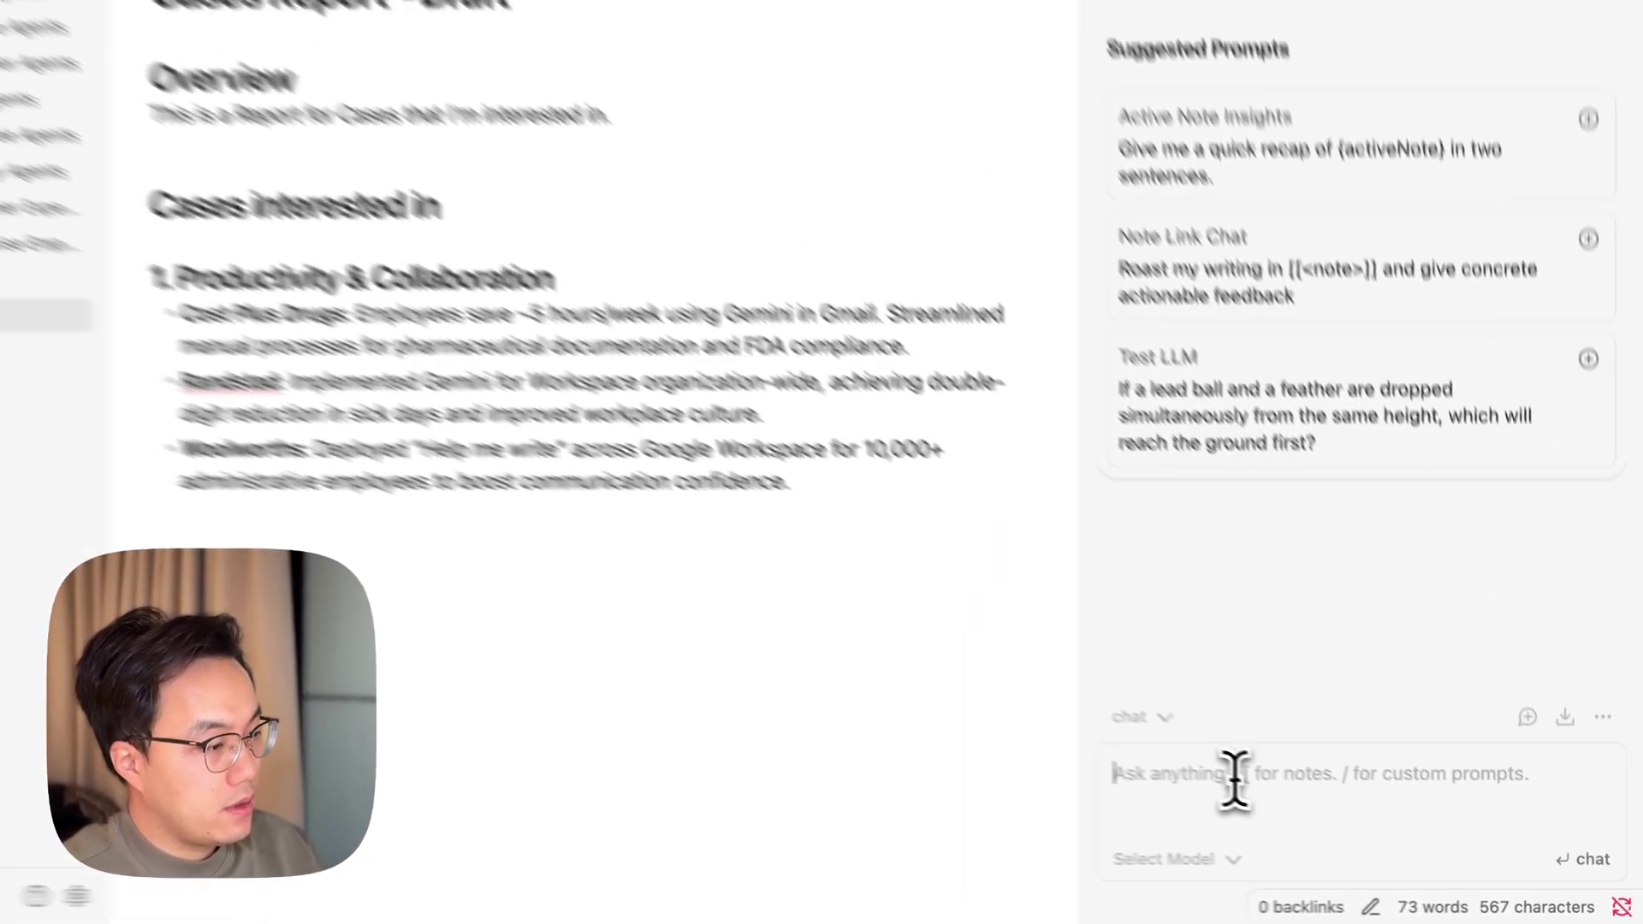
Step: Send 'Hi There' in Copilot chat, which returns a no valid chat model error
type("Hi")
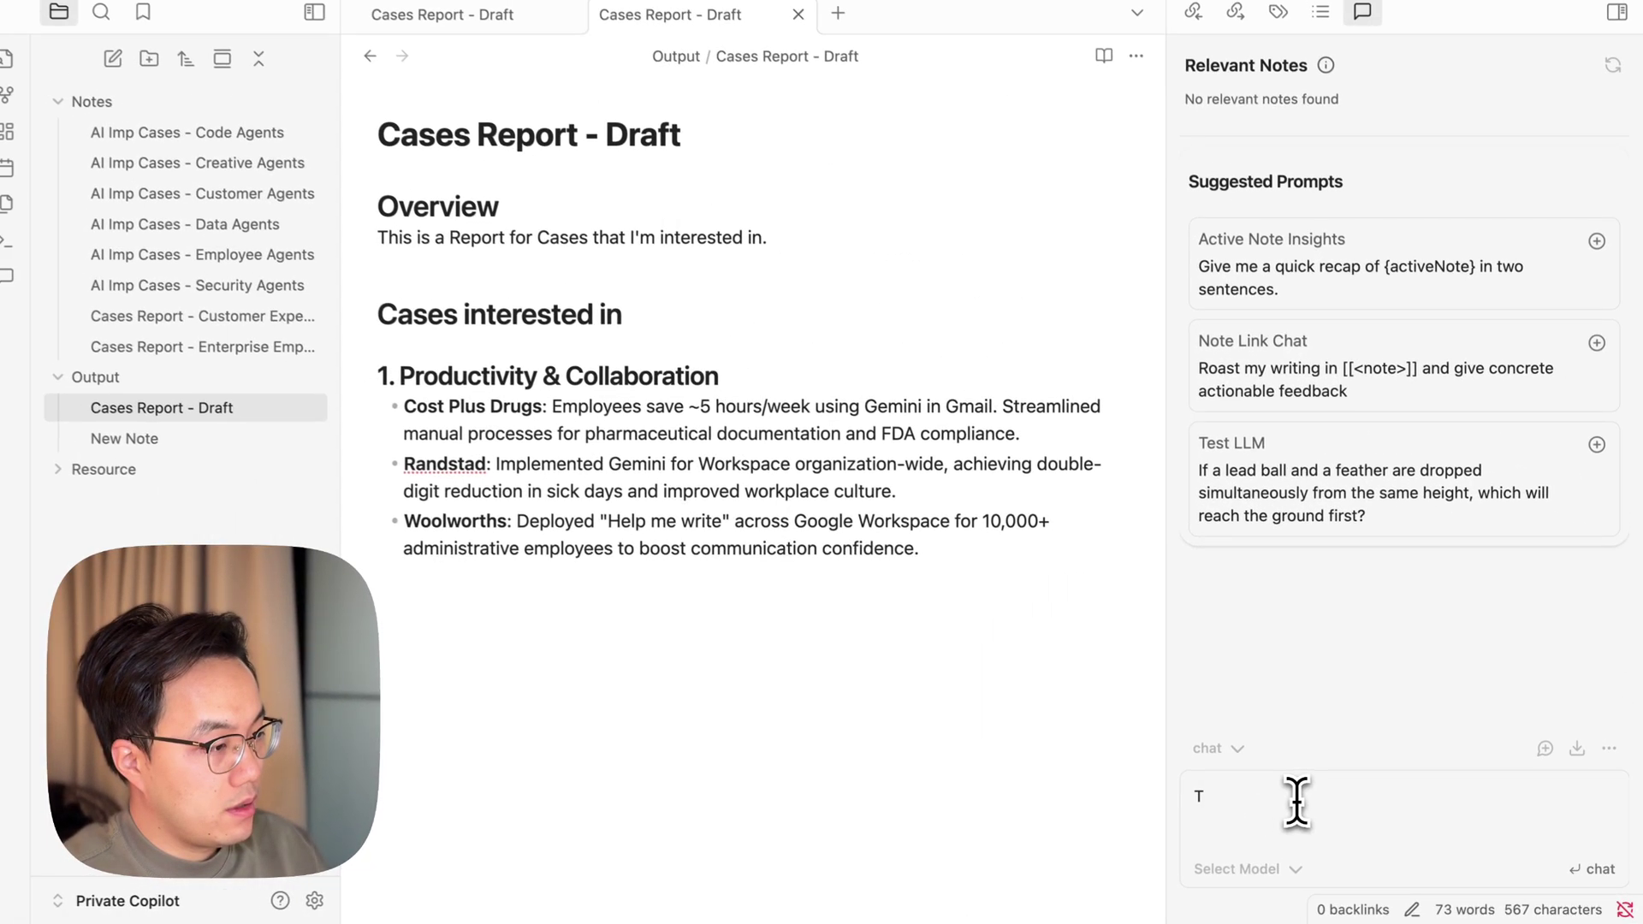
type(" There")
key("Return")
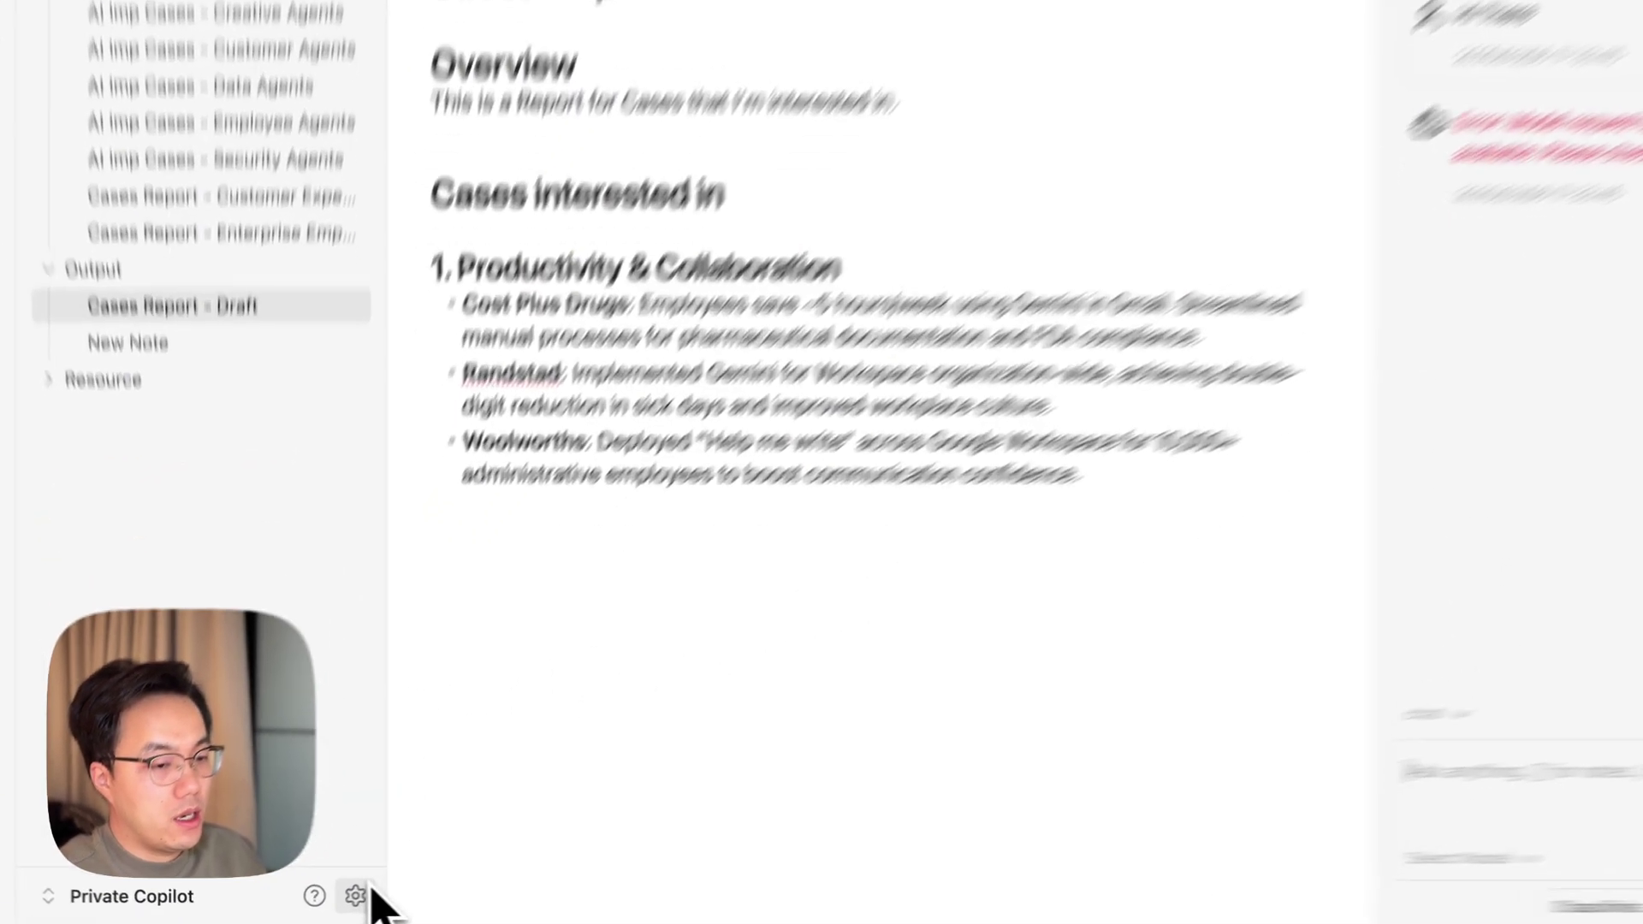
Step: Go to Copilot Settings' Model tab and begin adding a custom chat model
left_click(331, 900)
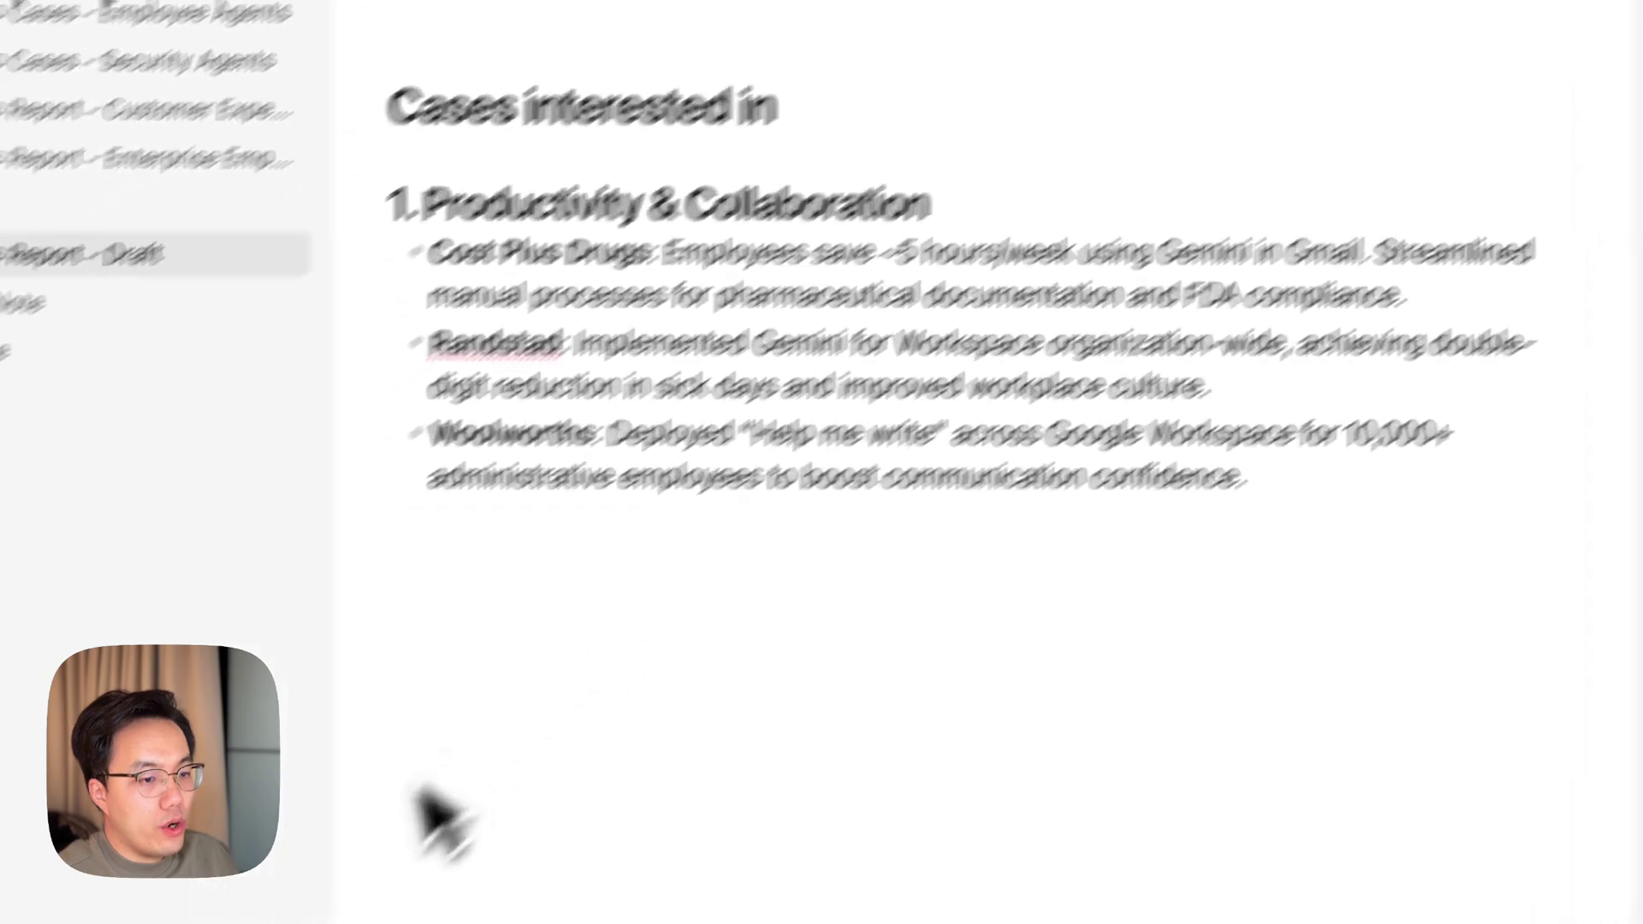
left_click(511, 900)
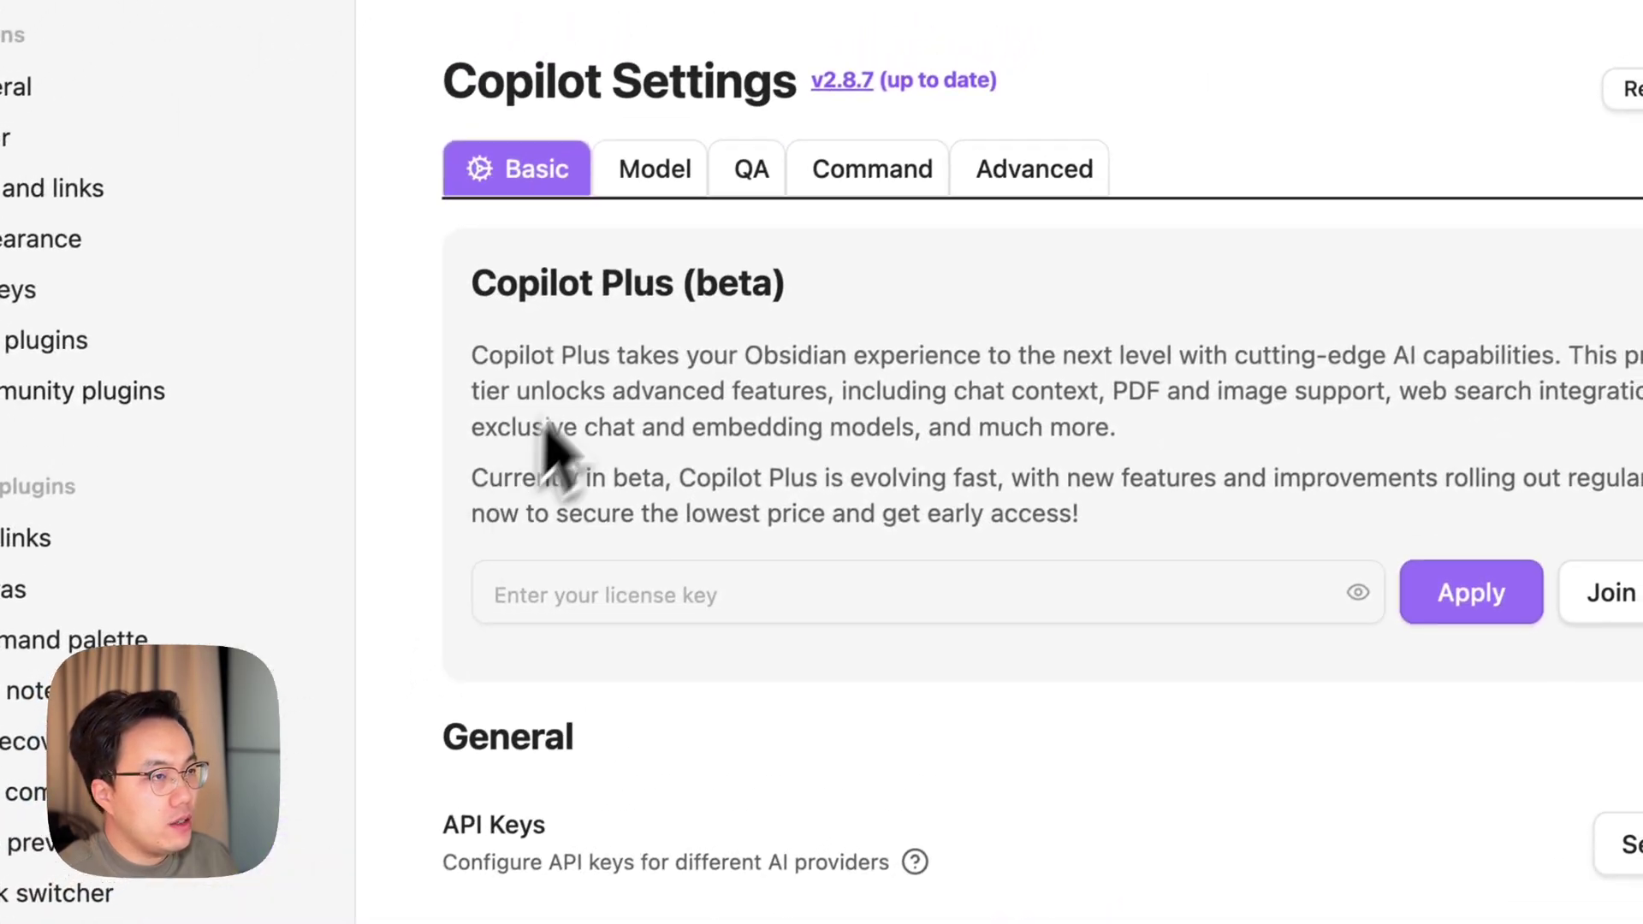
left_click(802, 45)
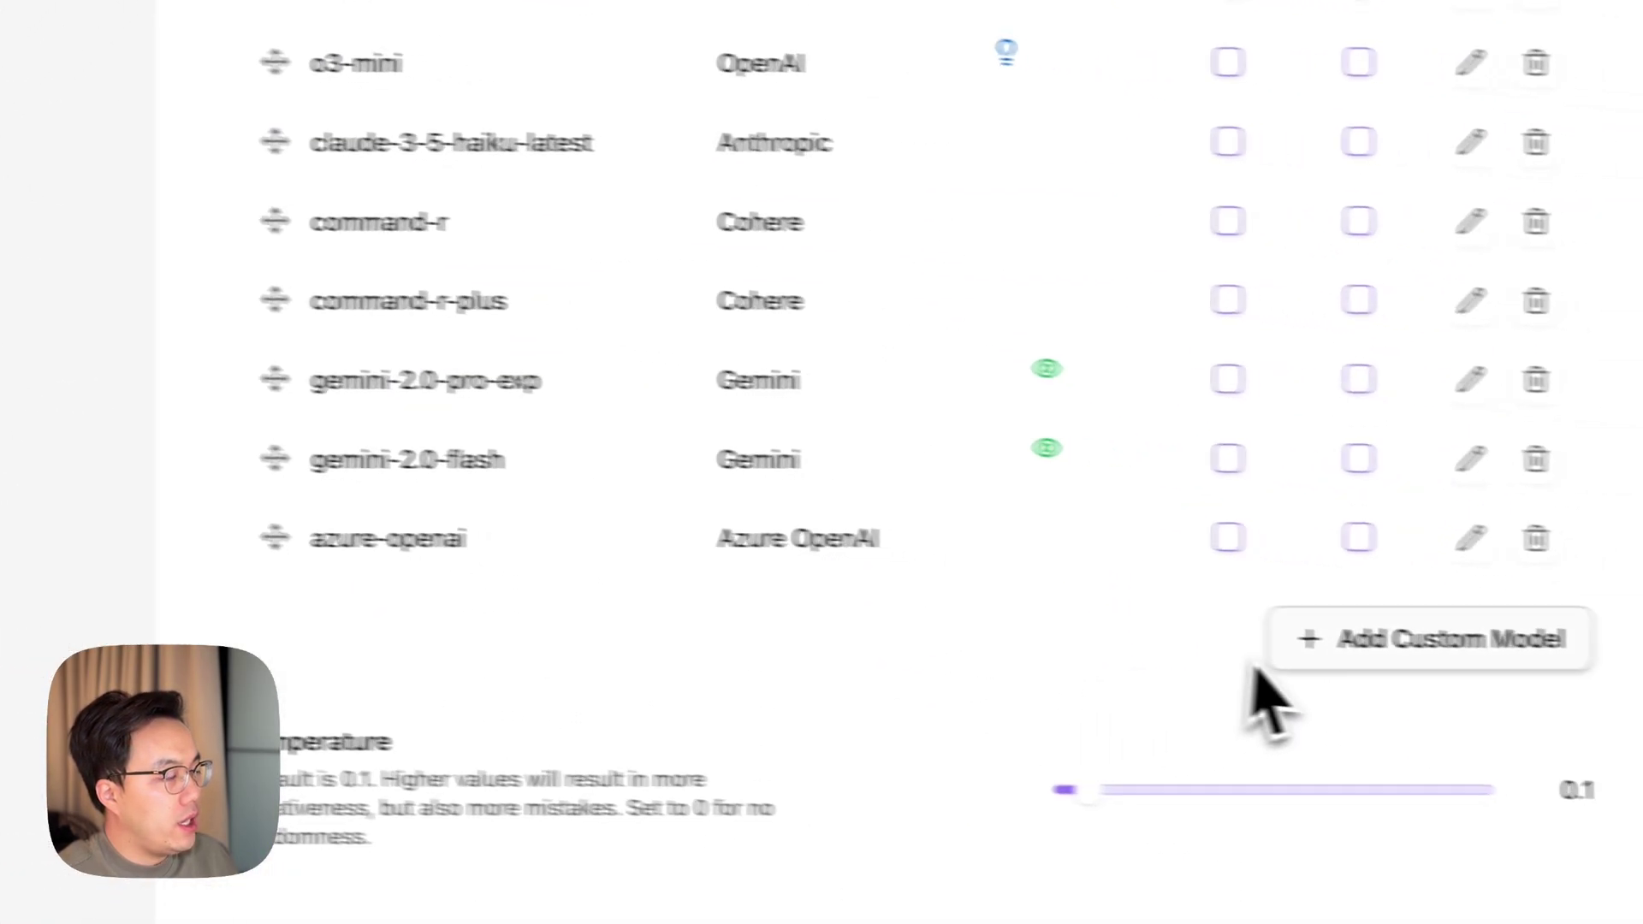
left_click(1588, 842)
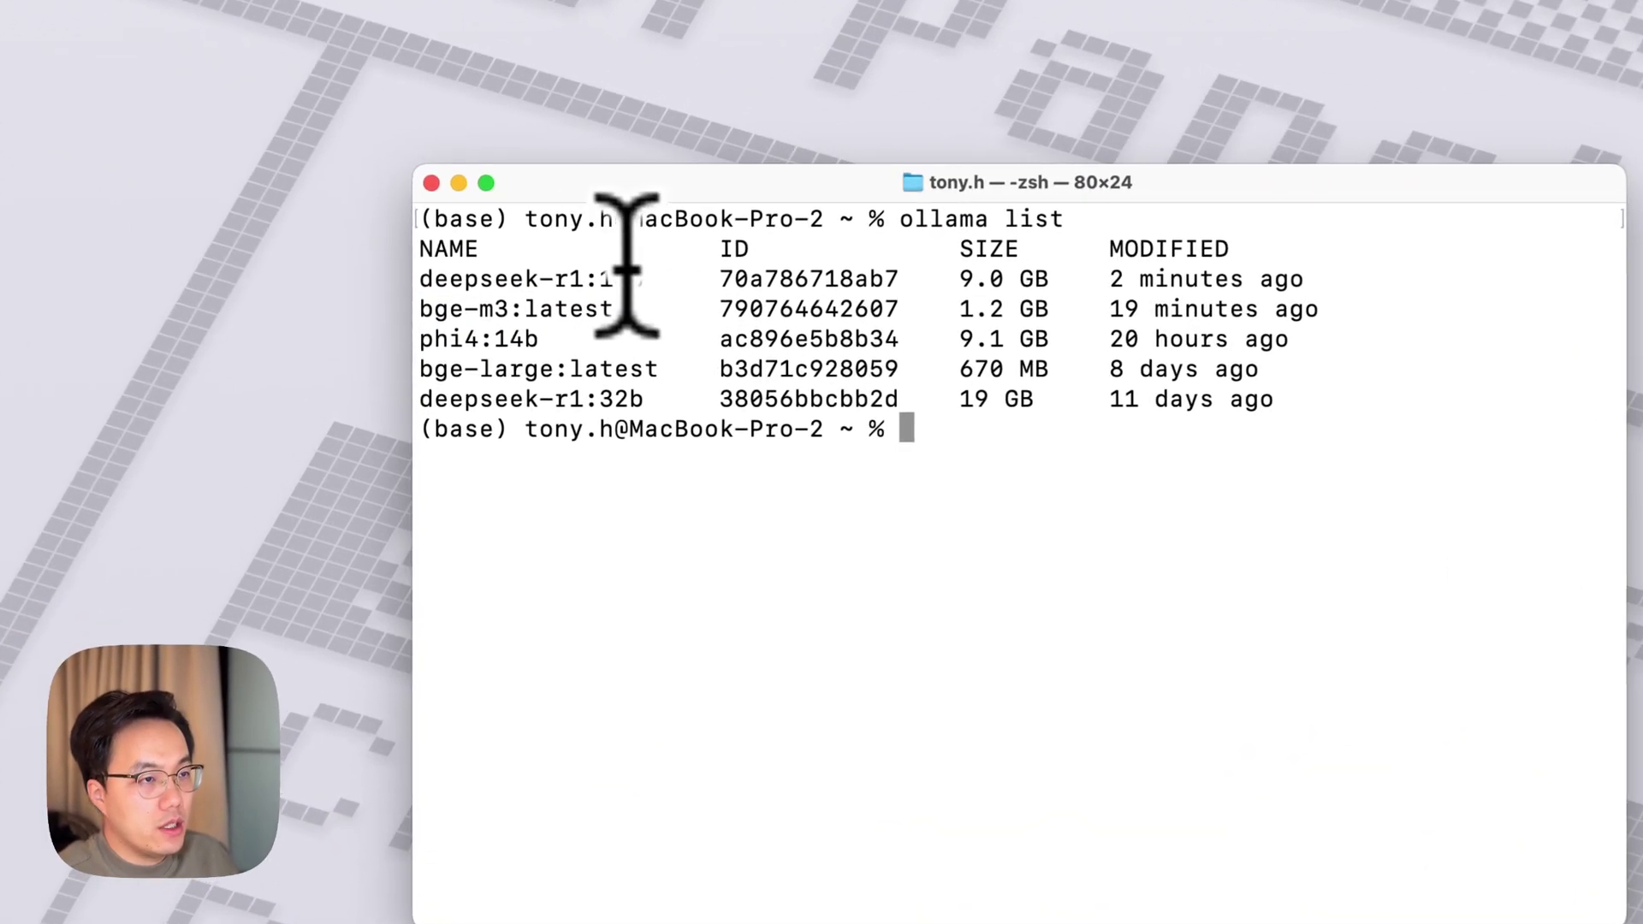
Step: Add deepseek-r1:14b as a verified Ollama chat model with Reasoning enabled
double_click(432, 325)
key("super+c")
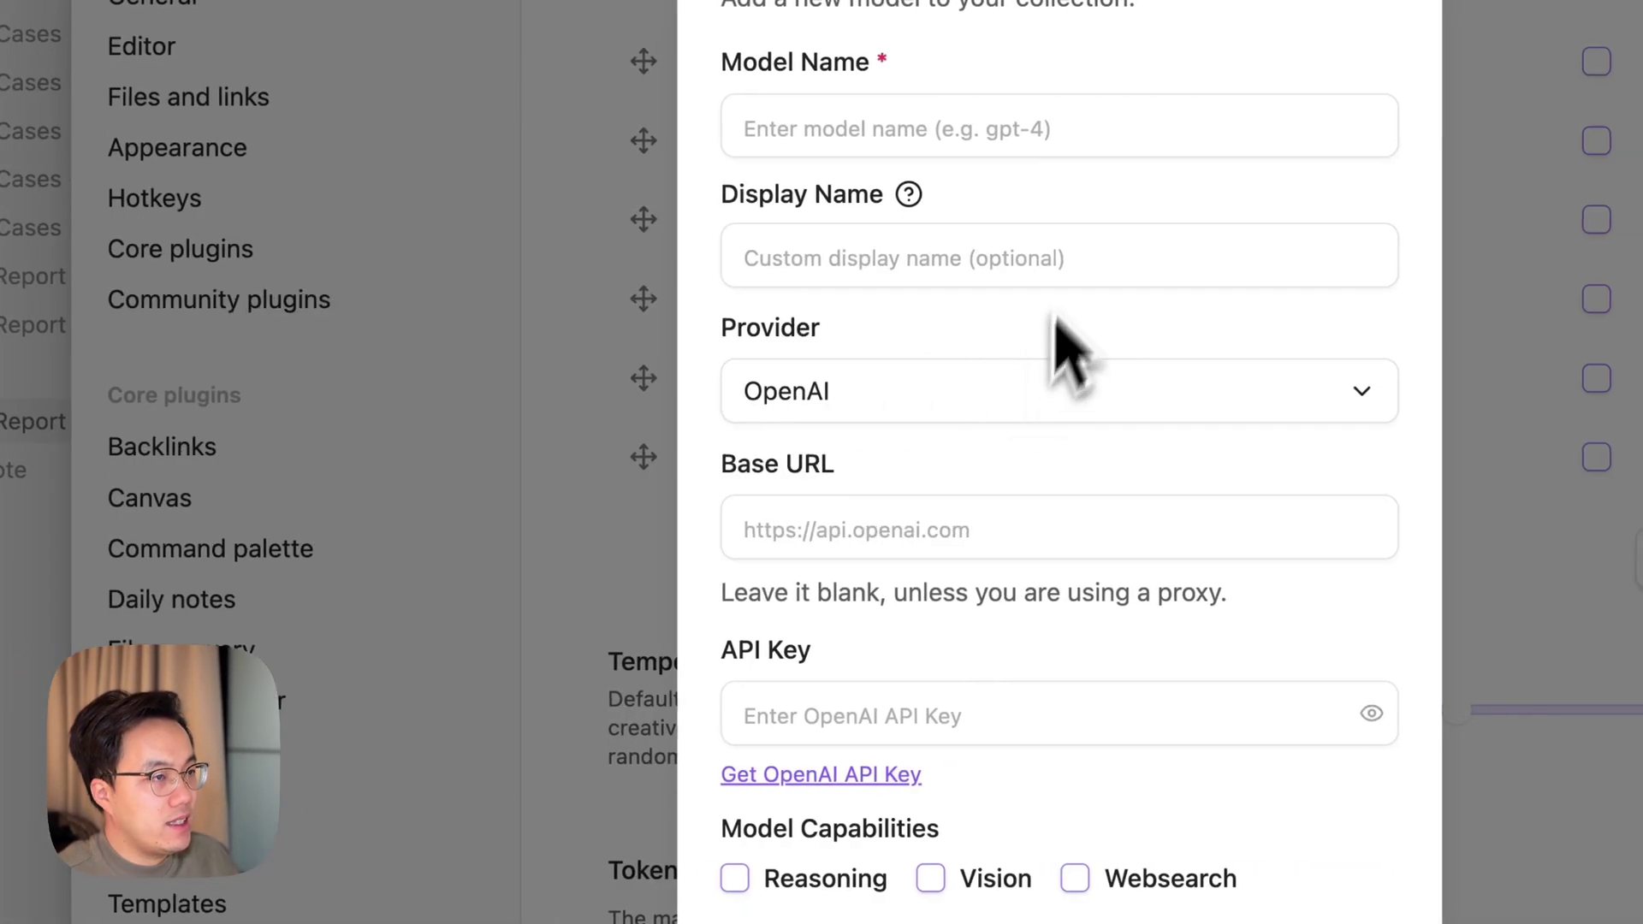
left_click(1063, 128)
key("super+v")
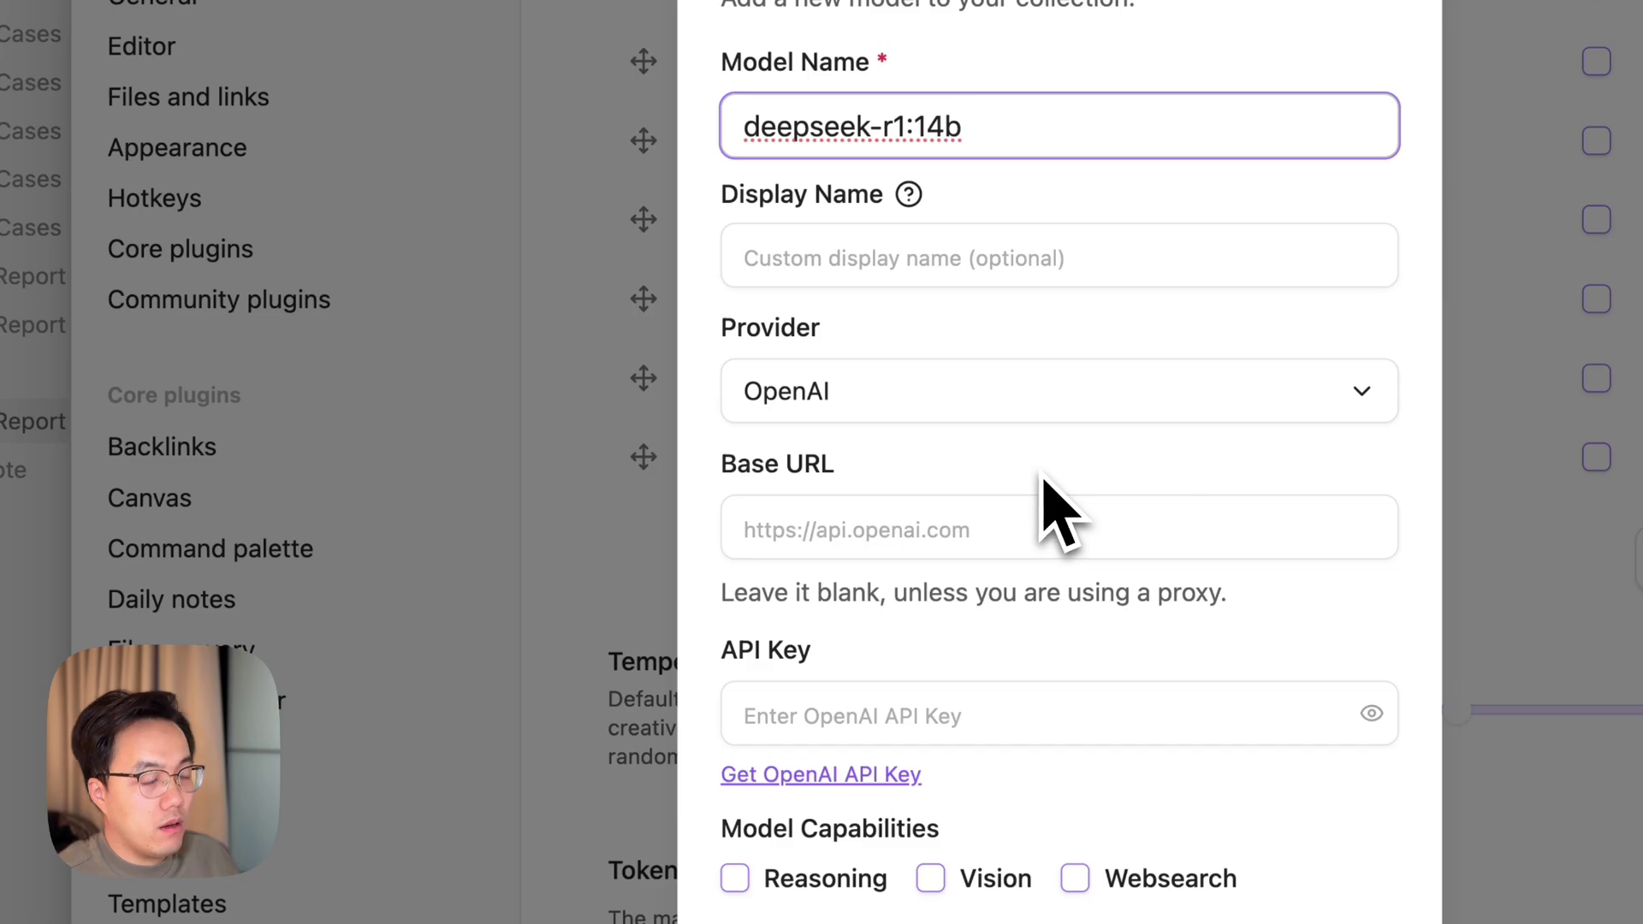
left_click(1034, 411)
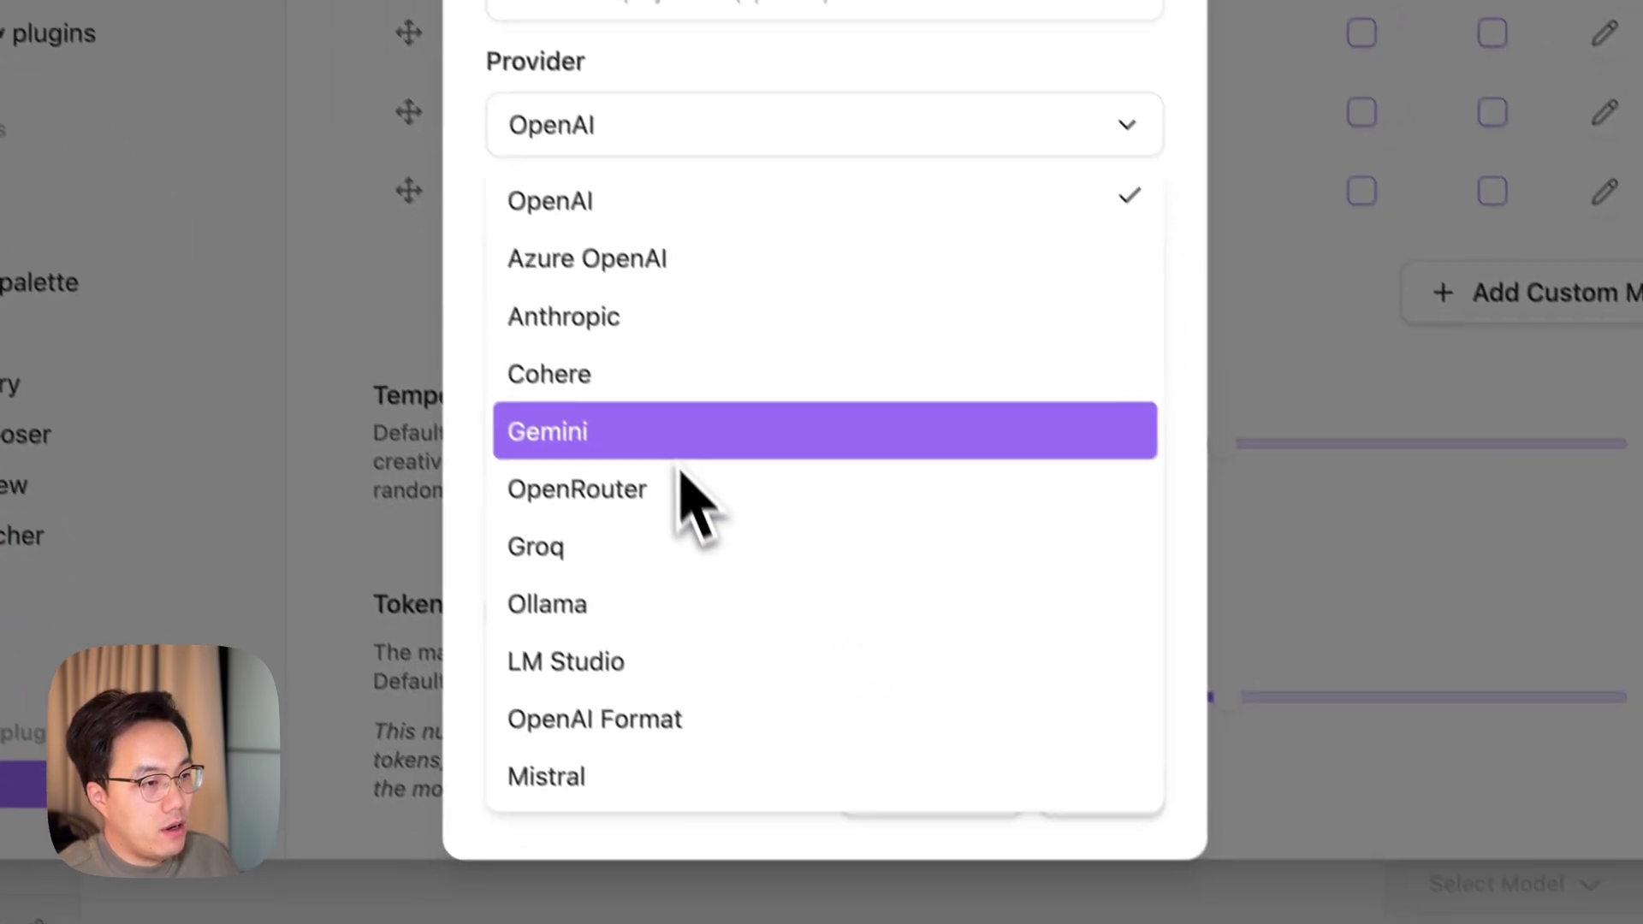
left_click(633, 569)
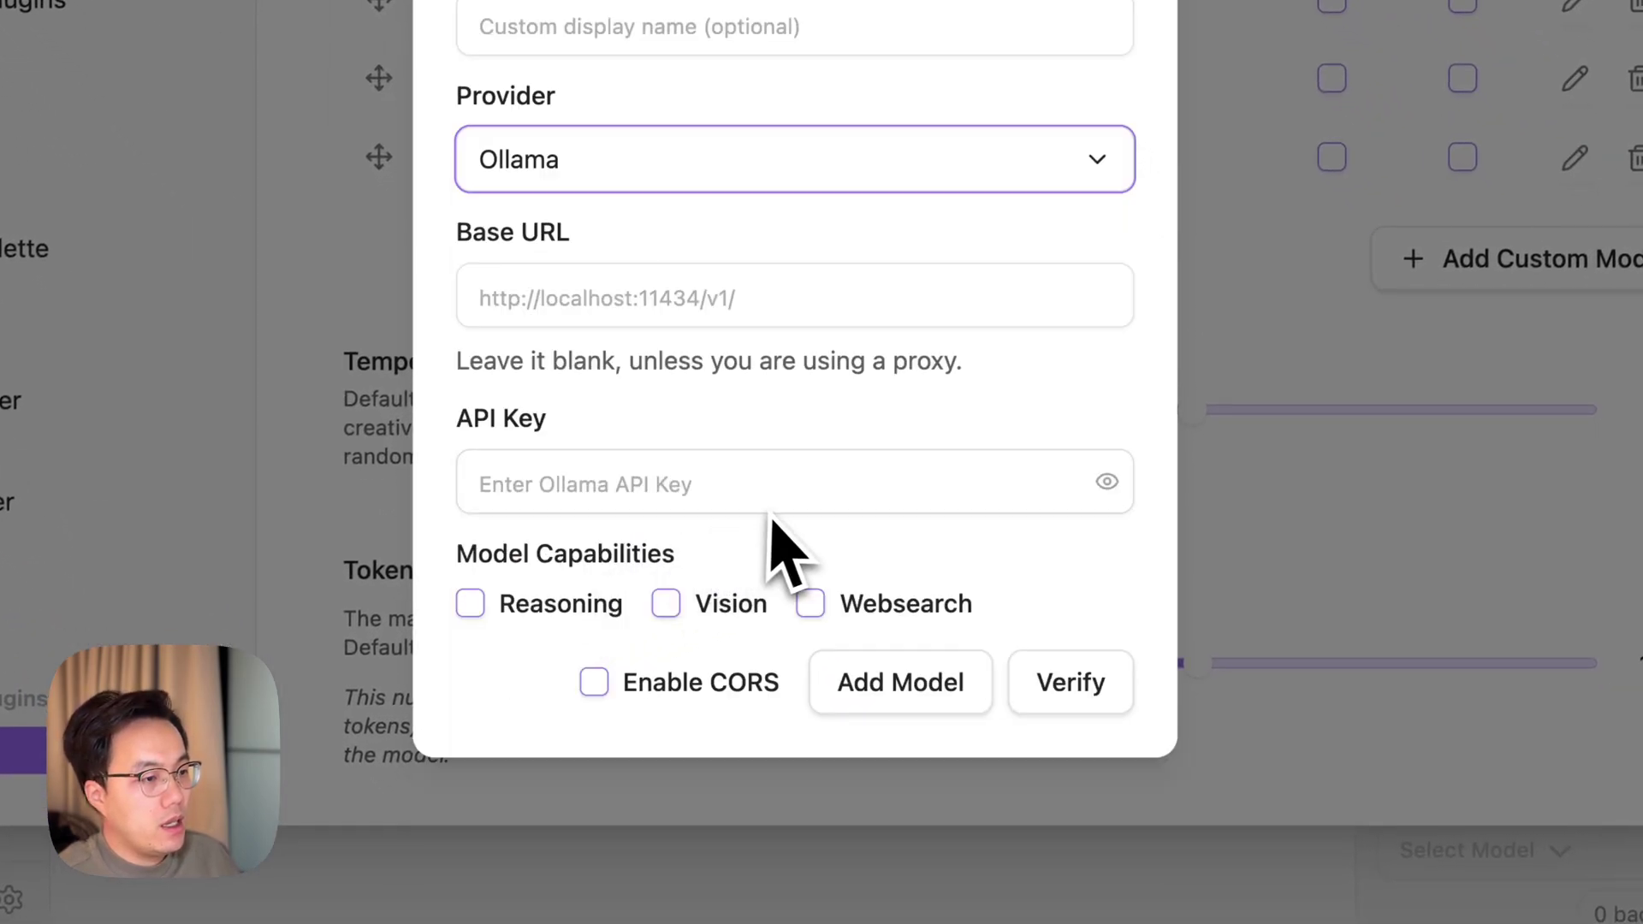
left_click(1058, 701)
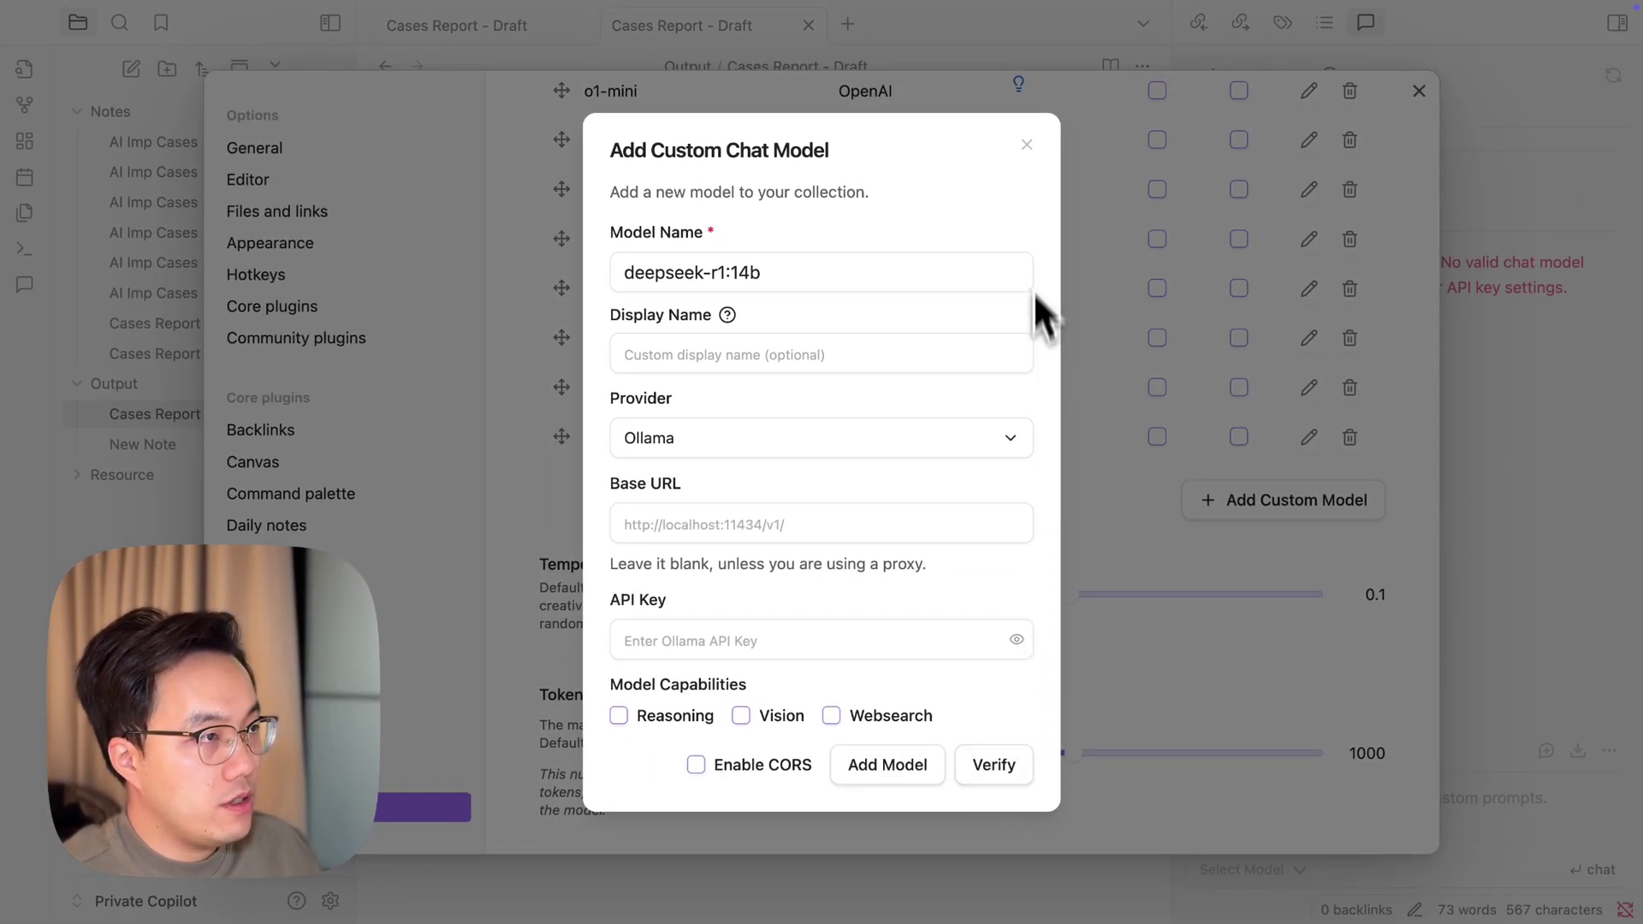
left_click(619, 715)
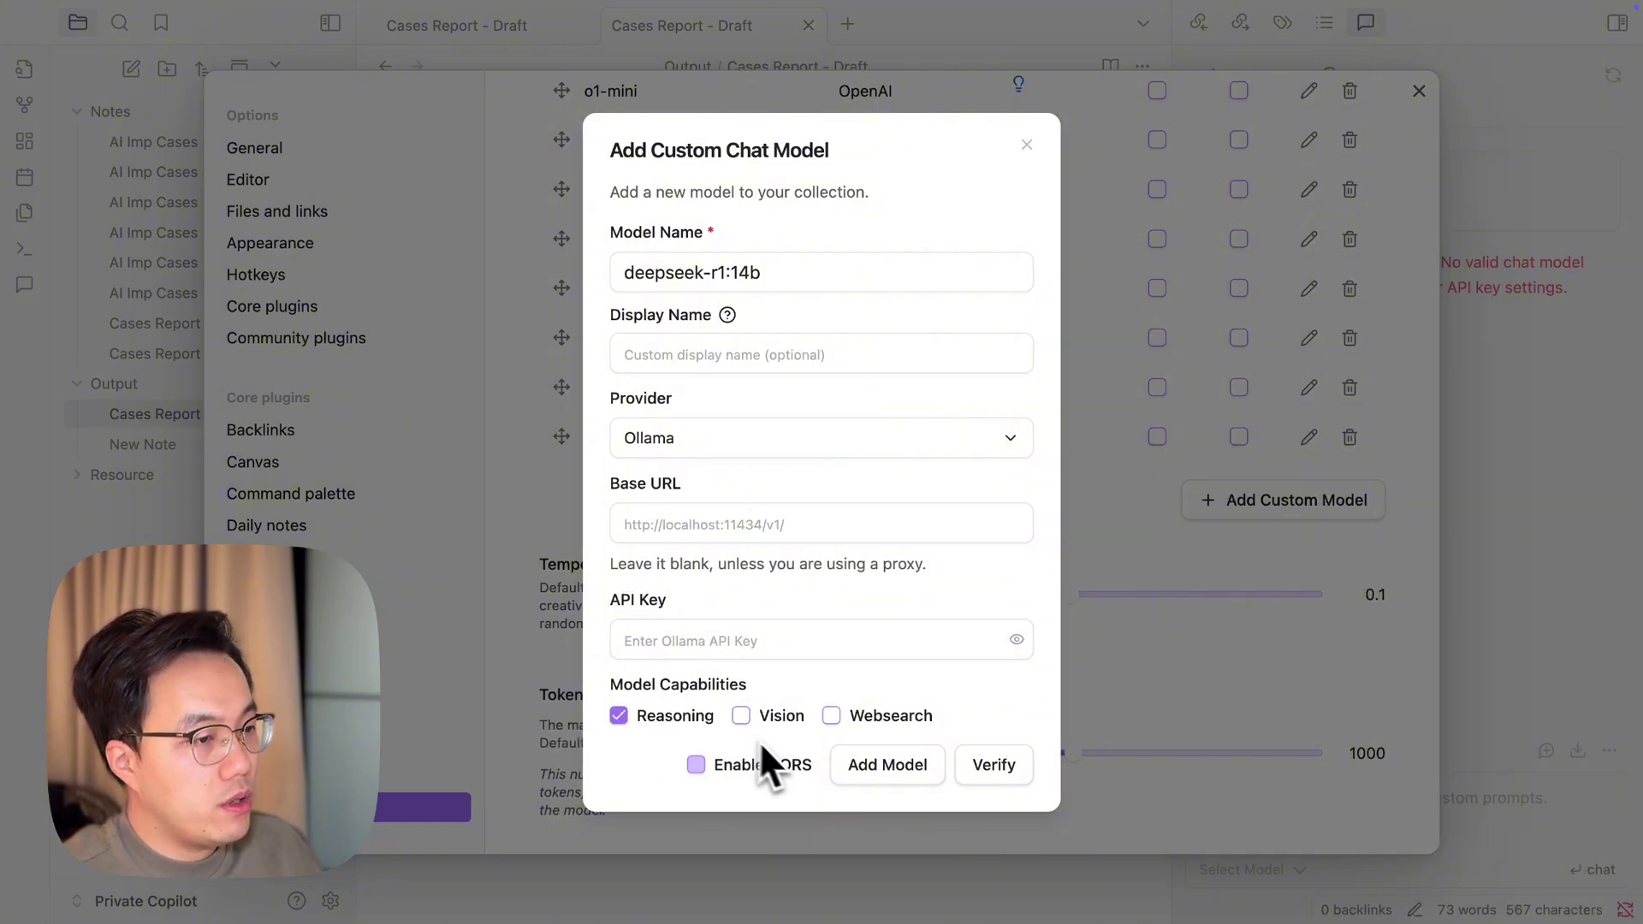
left_click(913, 765)
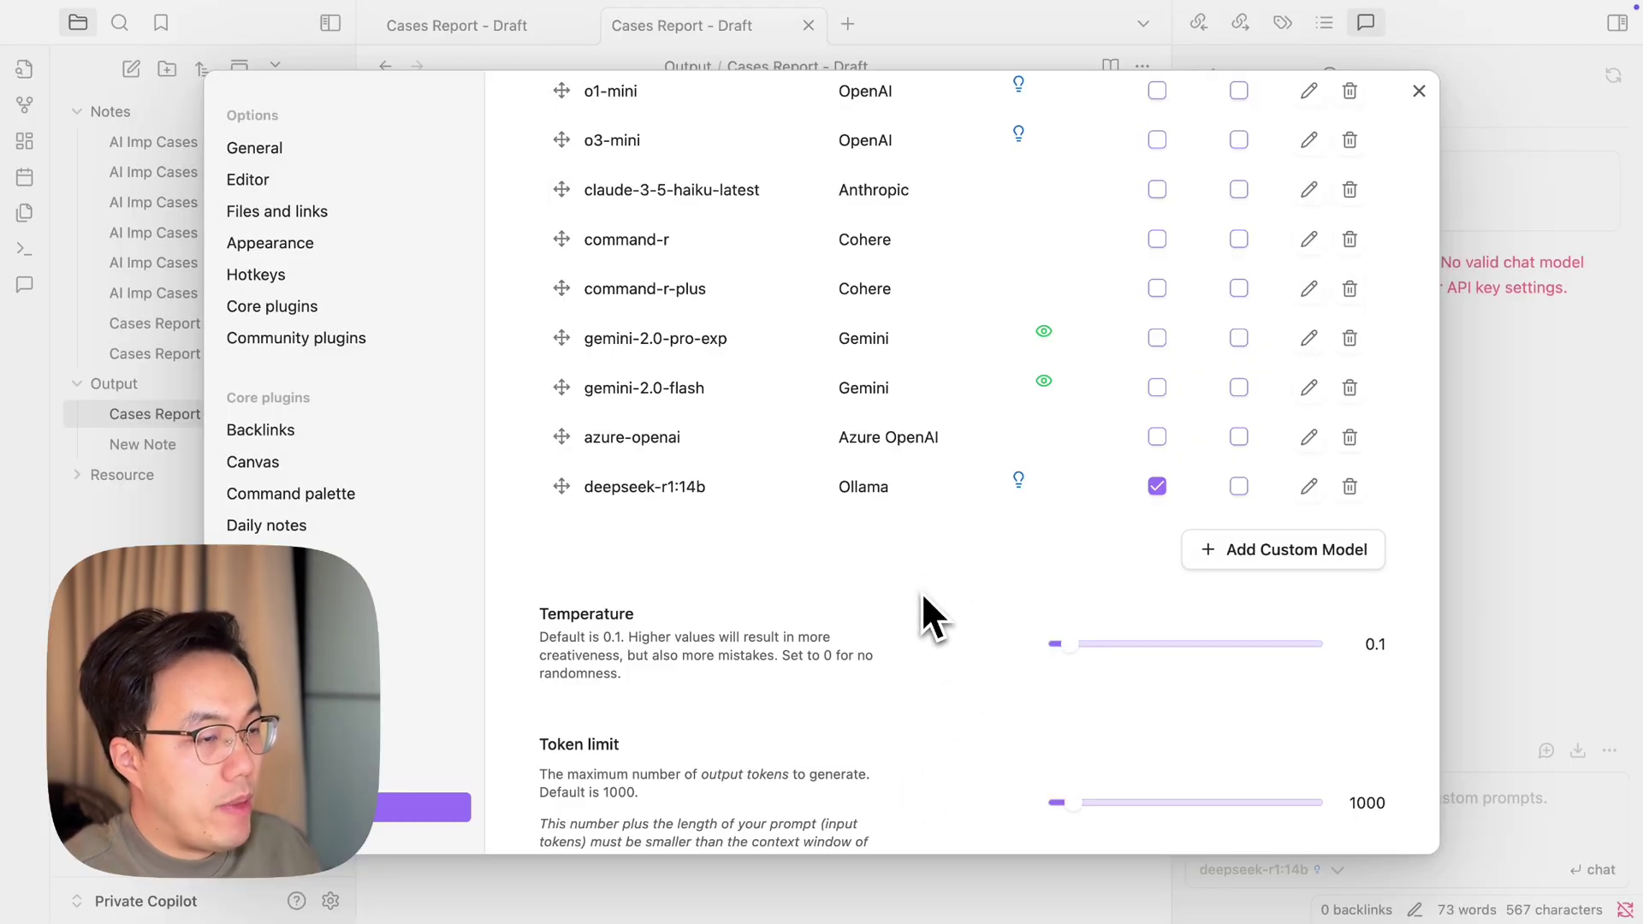
Step: Scroll to Embedding Models and open the Add Custom Embedding Model form
scroll(979, 584, "down", 8)
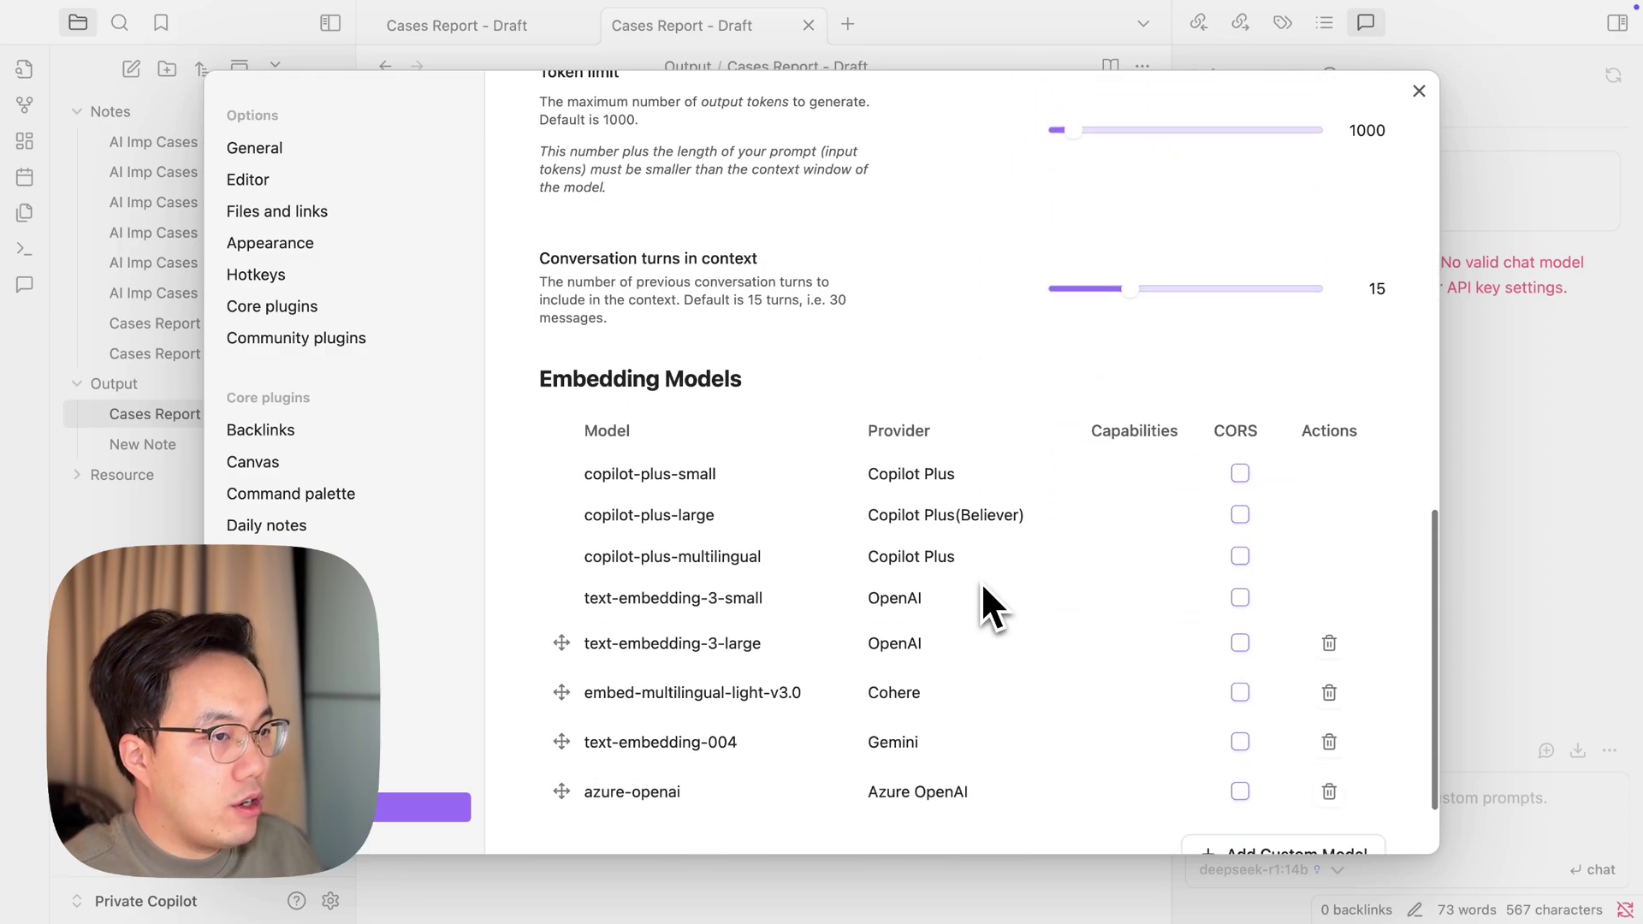
scroll(981, 582, "down", 1)
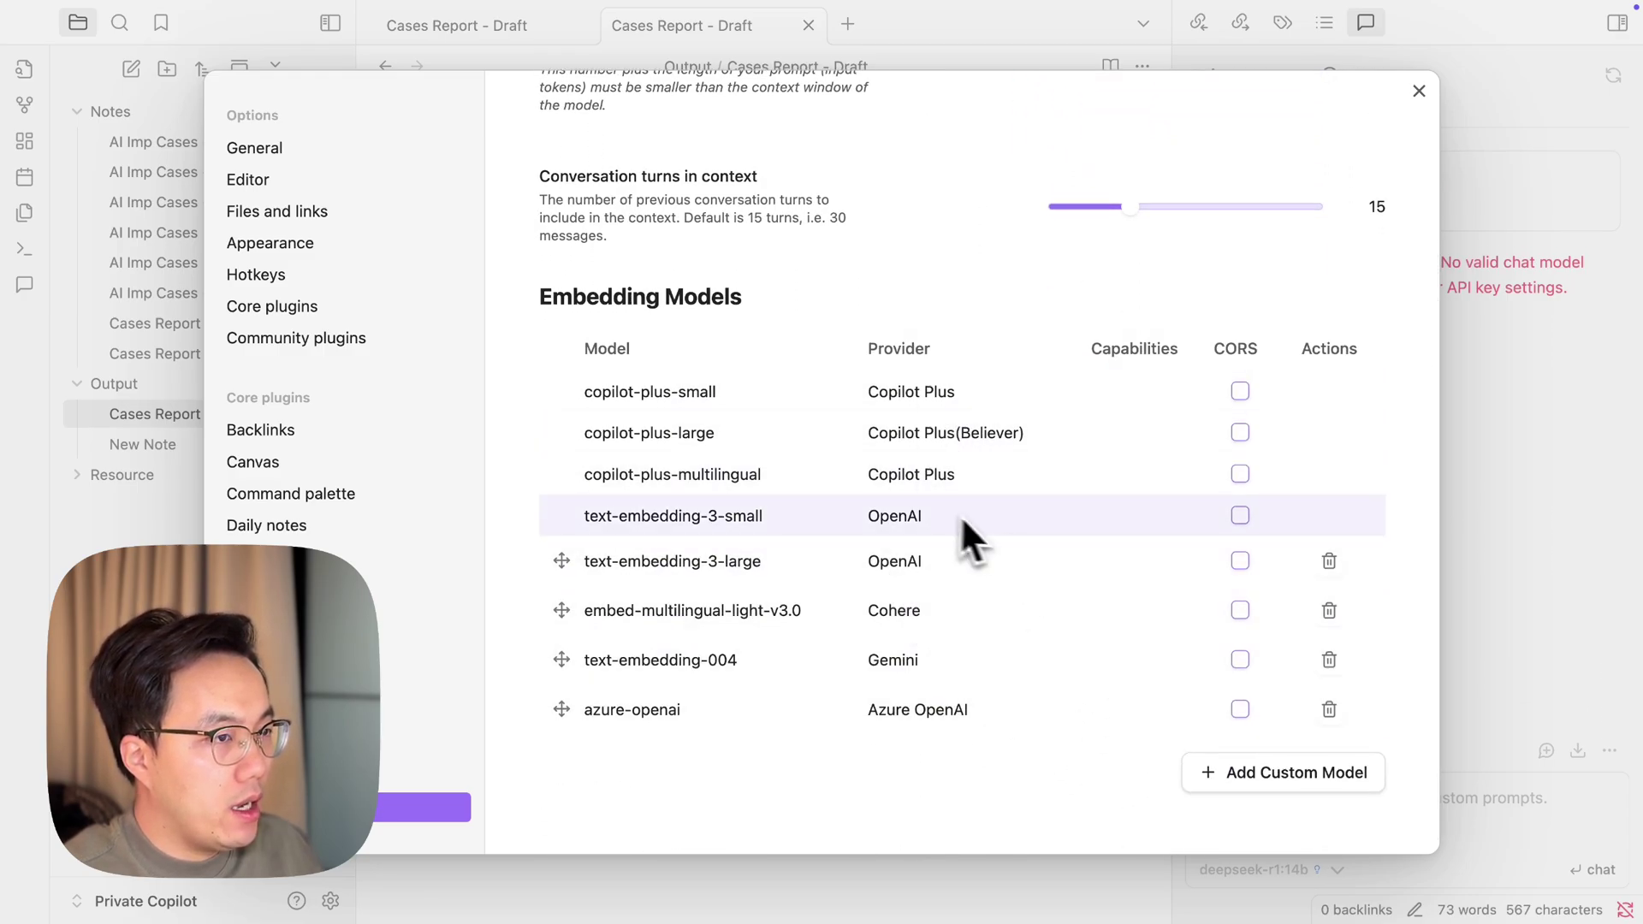
scroll(933, 513, "up", 10)
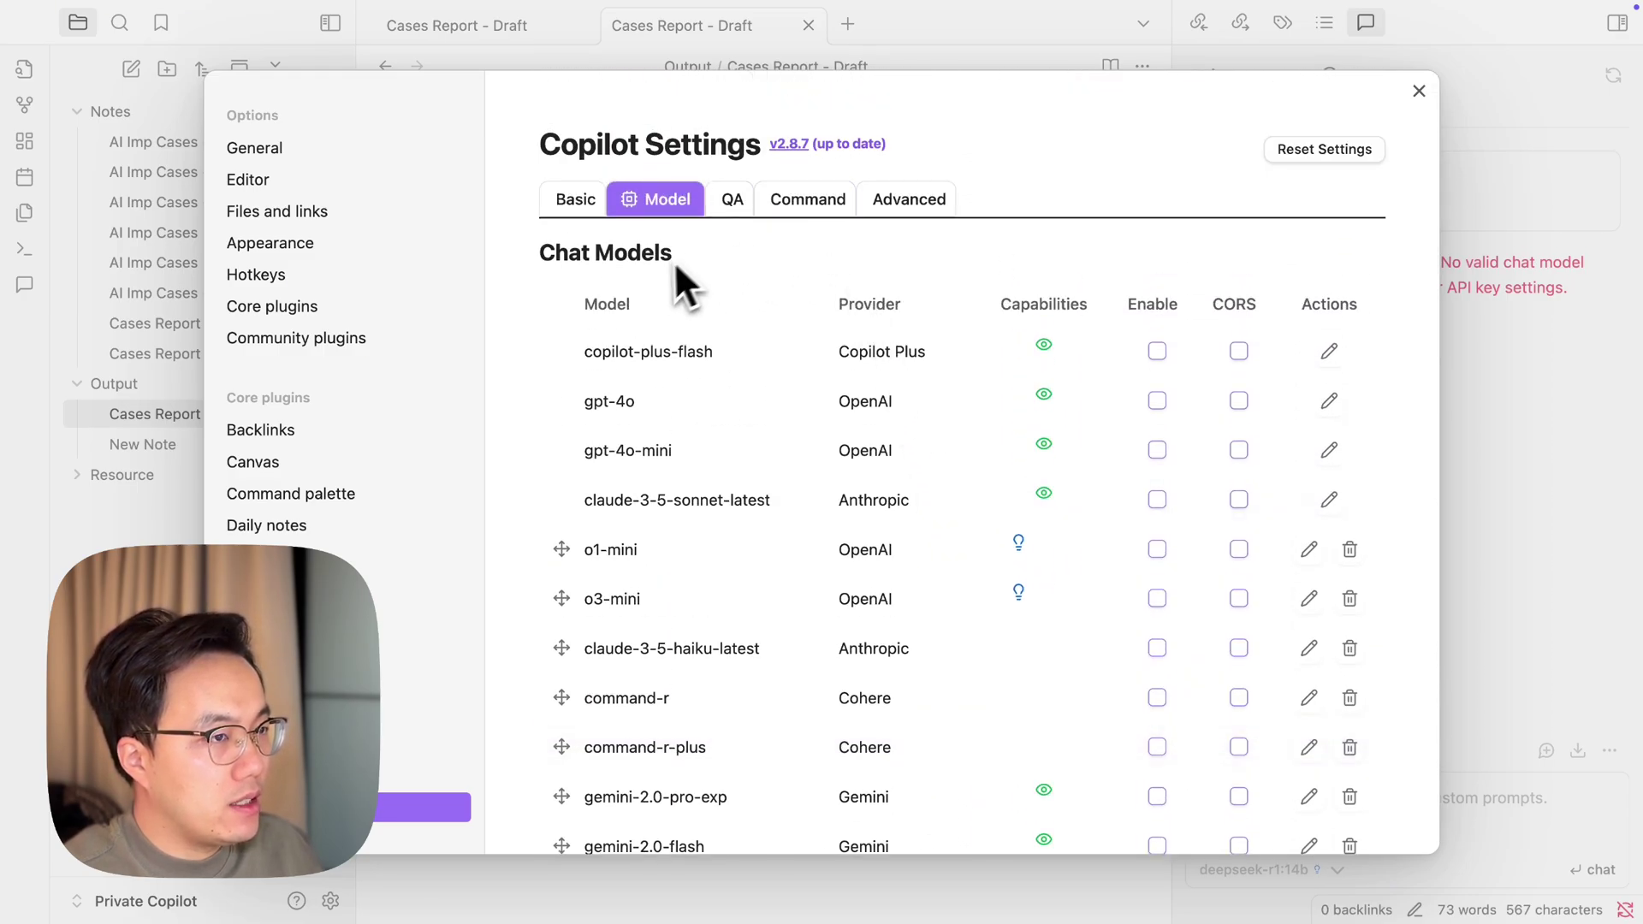
scroll(749, 316, "down", 9)
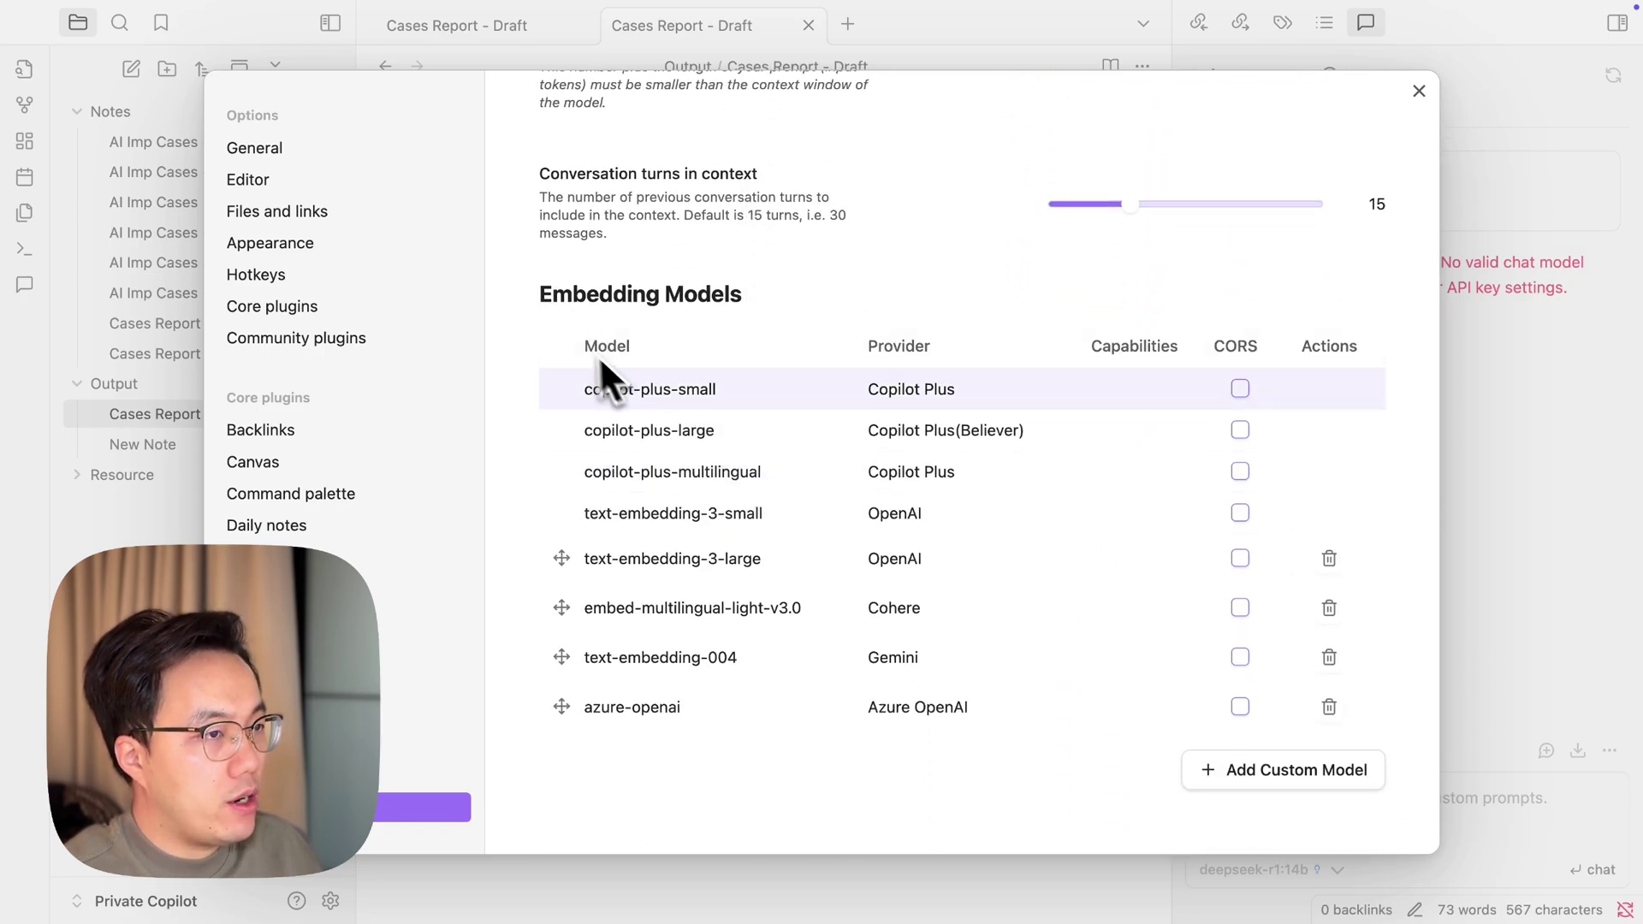
left_click(1258, 769)
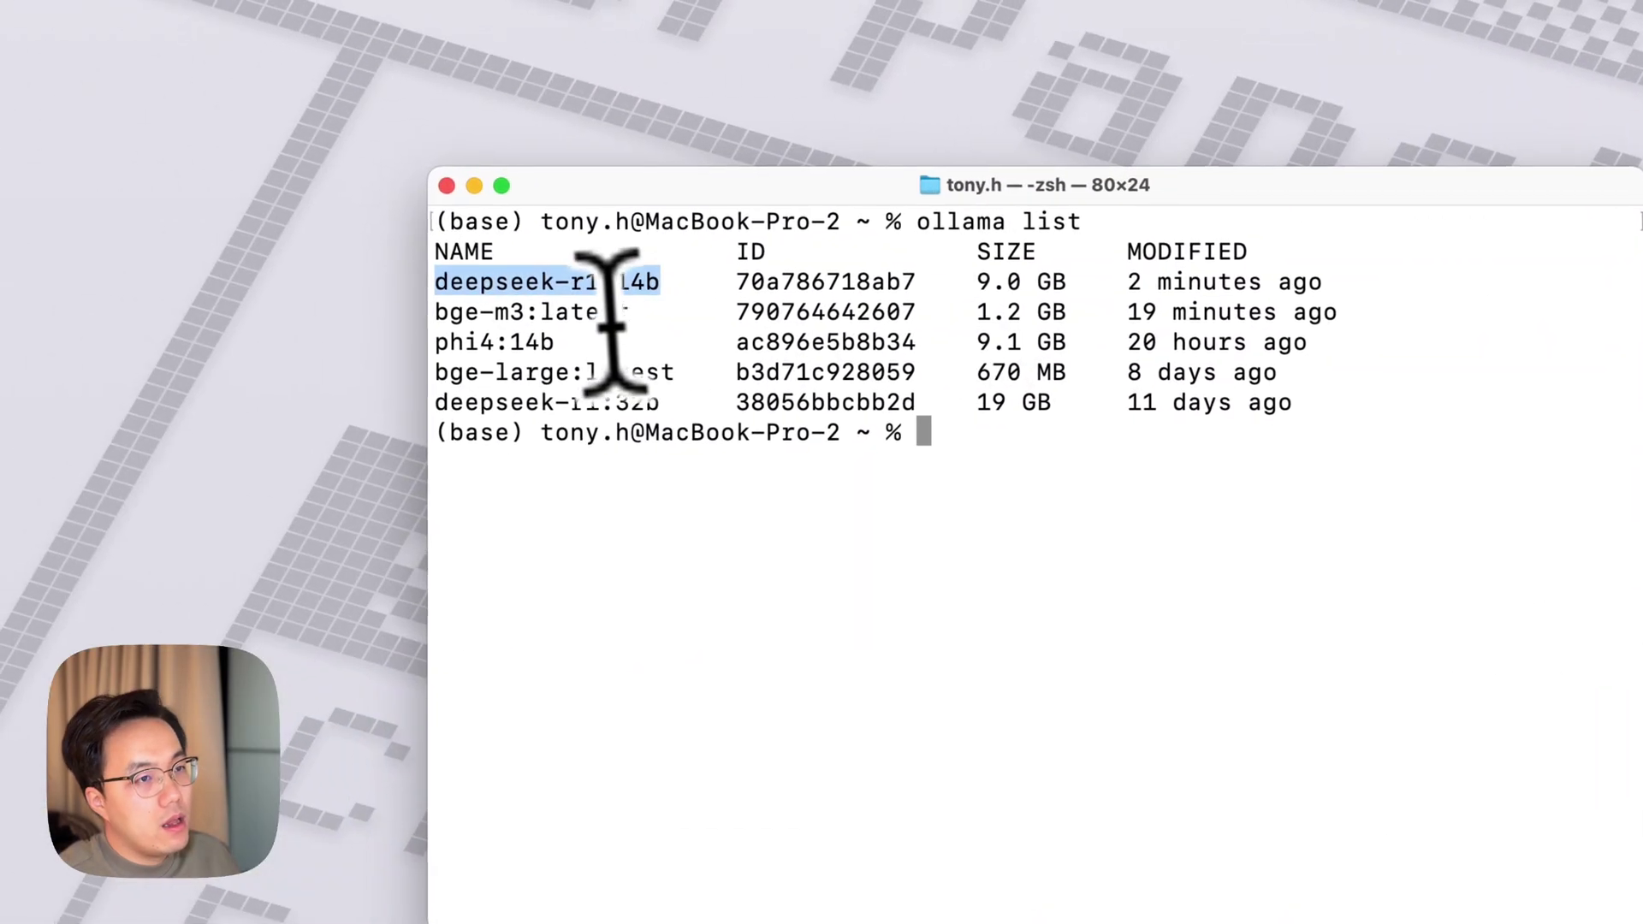
Step: Enter bge-m3:latest with provider Ollama, verify it, and add the model
left_click_drag(437, 281, 663, 283)
left_click_drag(437, 313, 631, 313)
key("cmd+c")
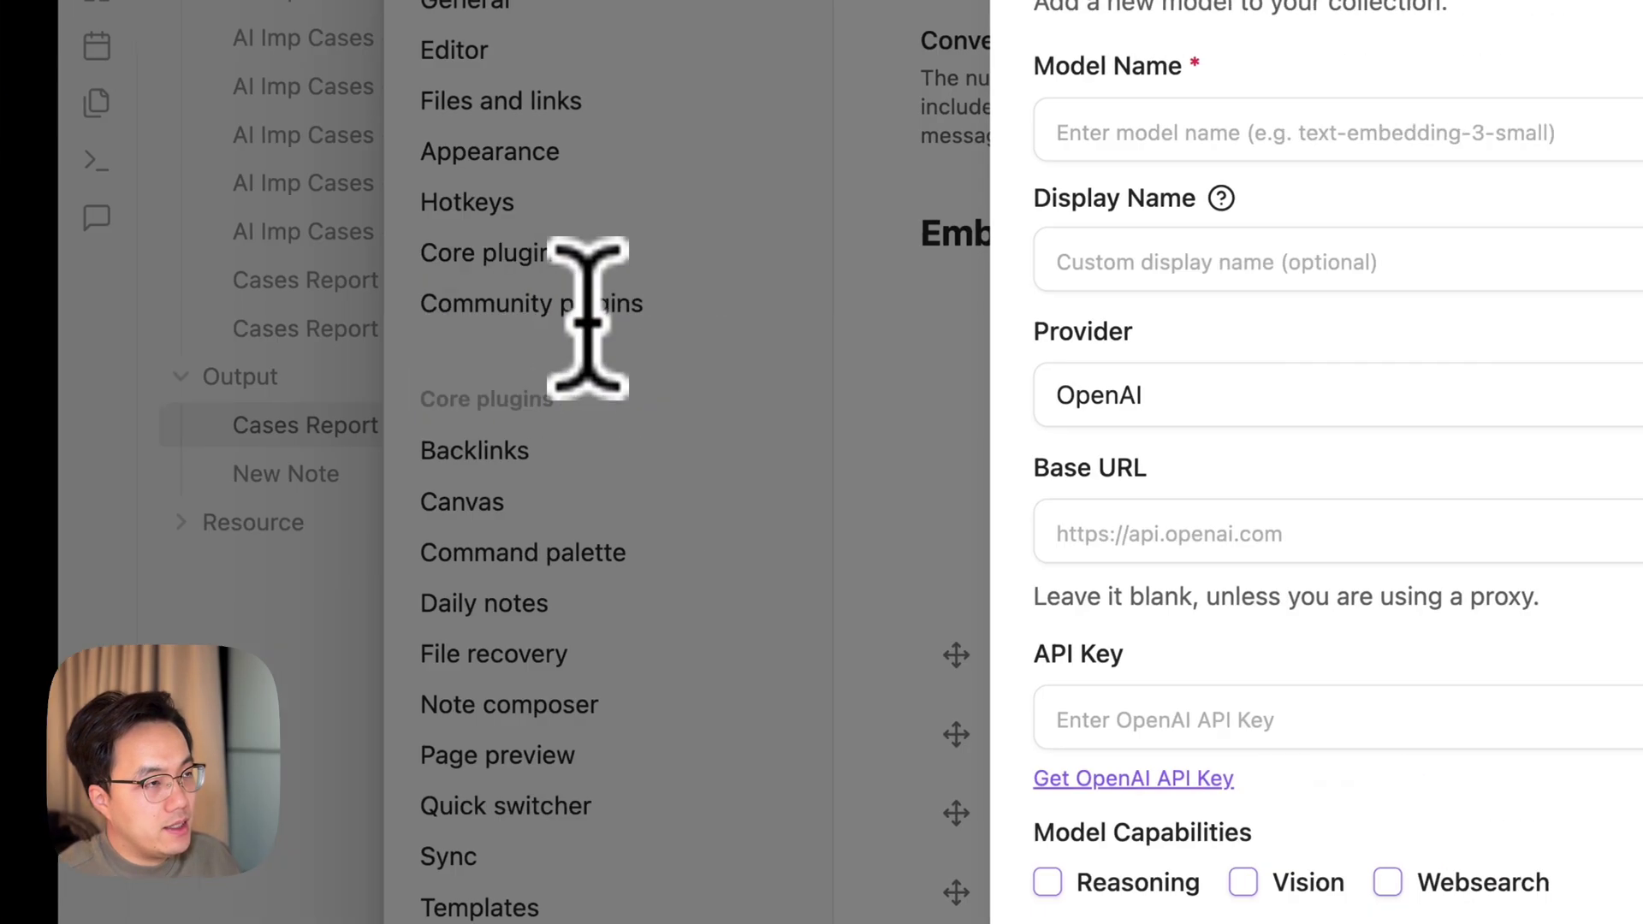
left_click(743, 137)
key("cmd+v")
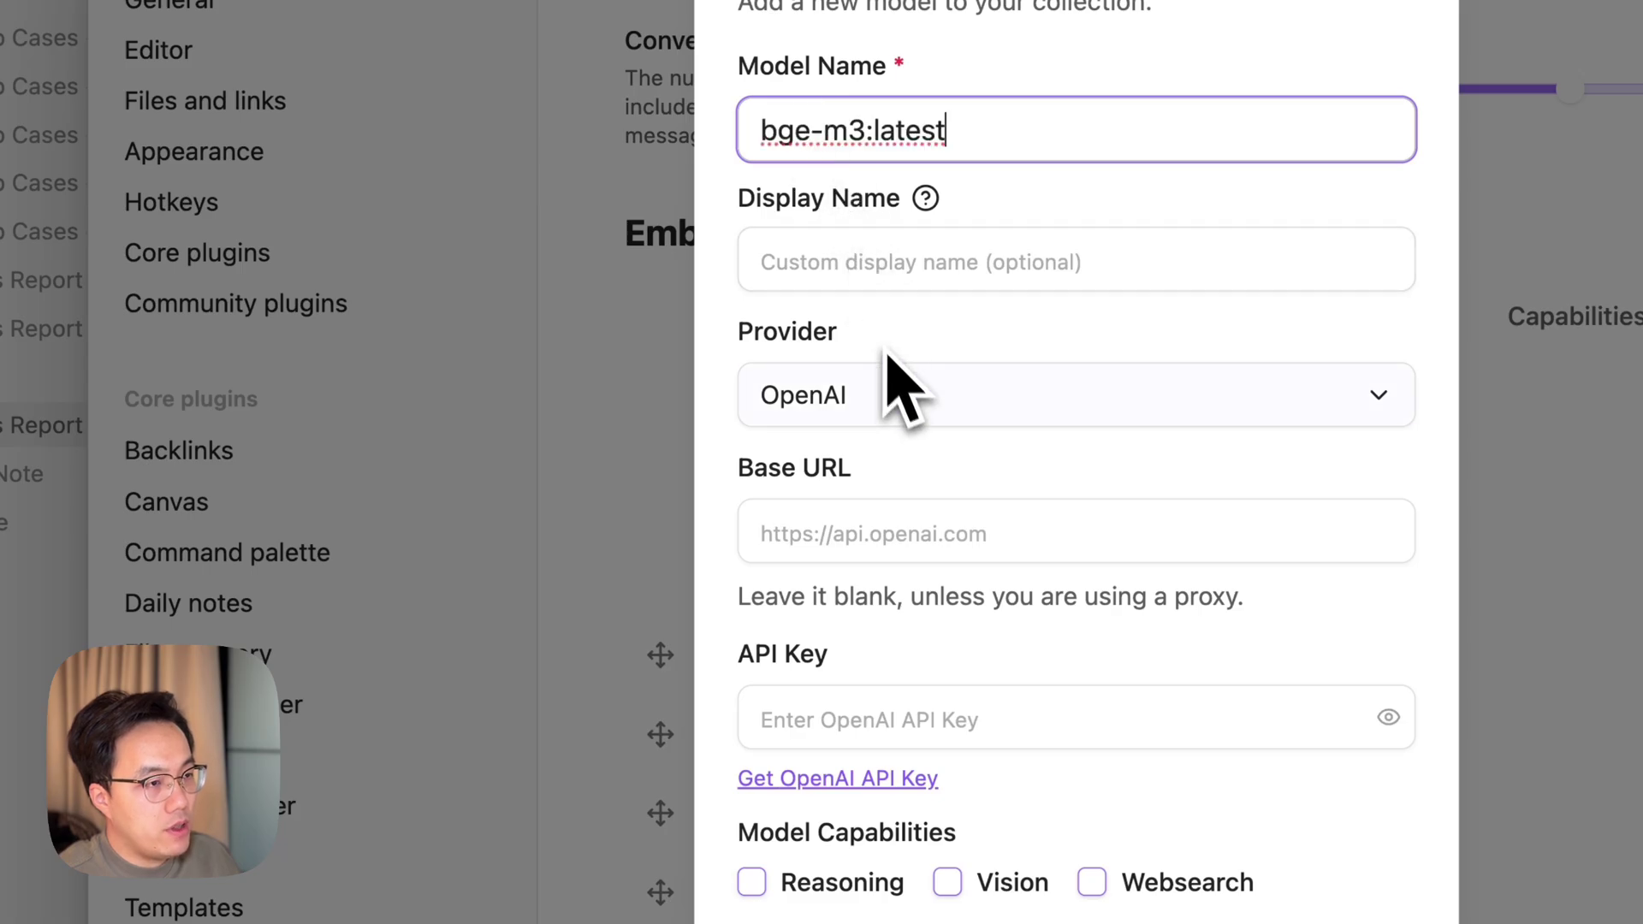
left_click(886, 395)
left_click(852, 716)
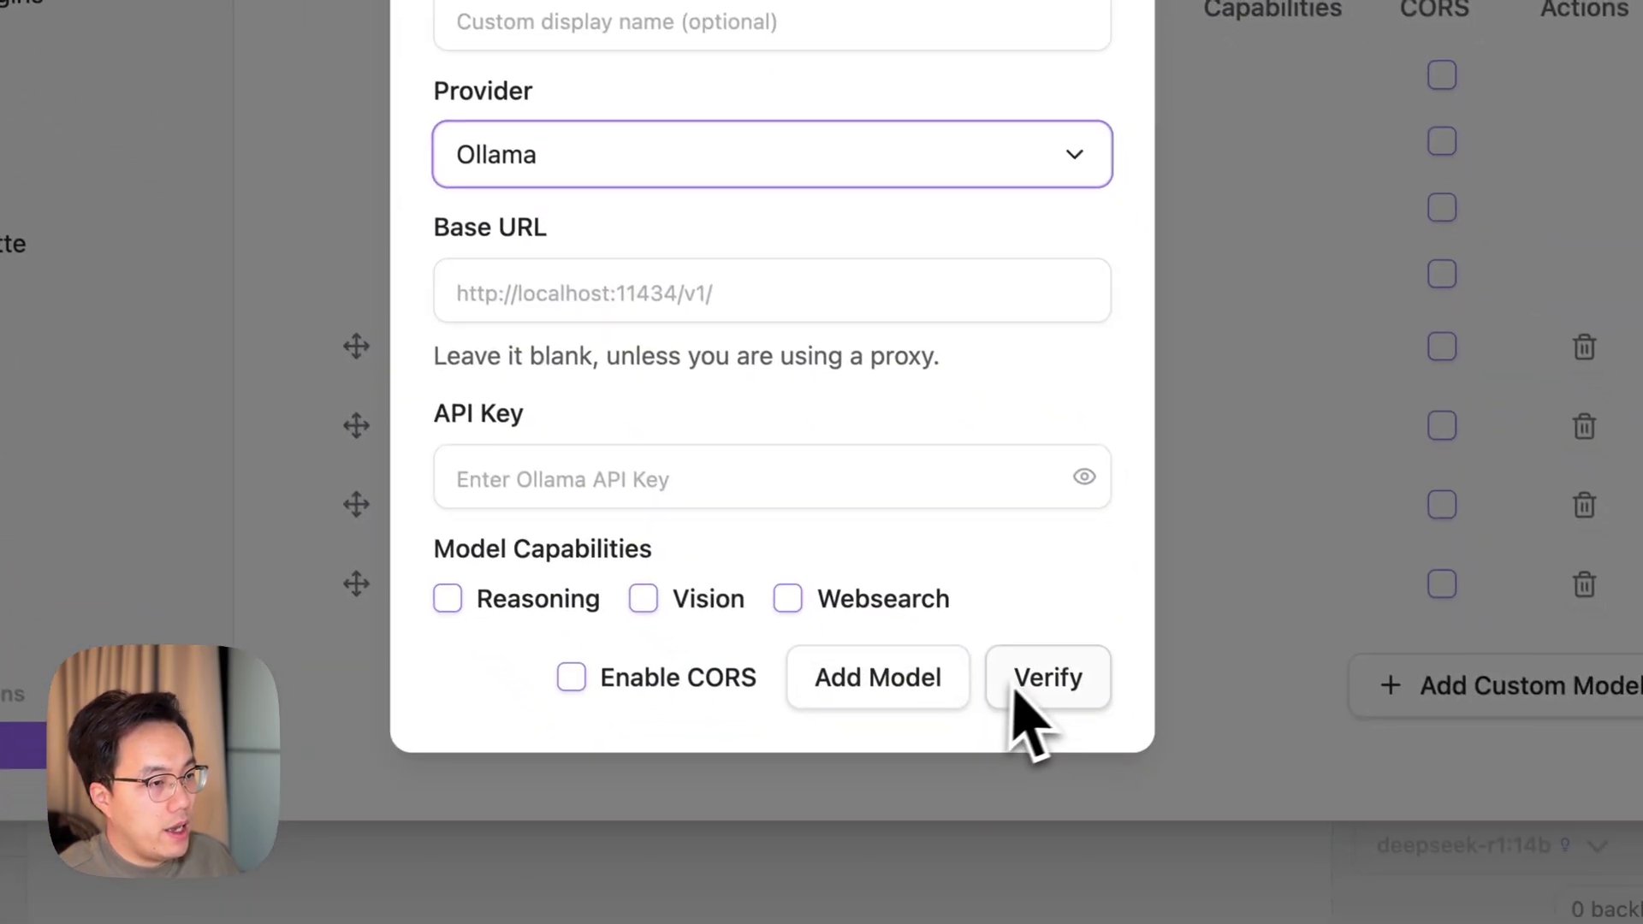
left_click(1038, 676)
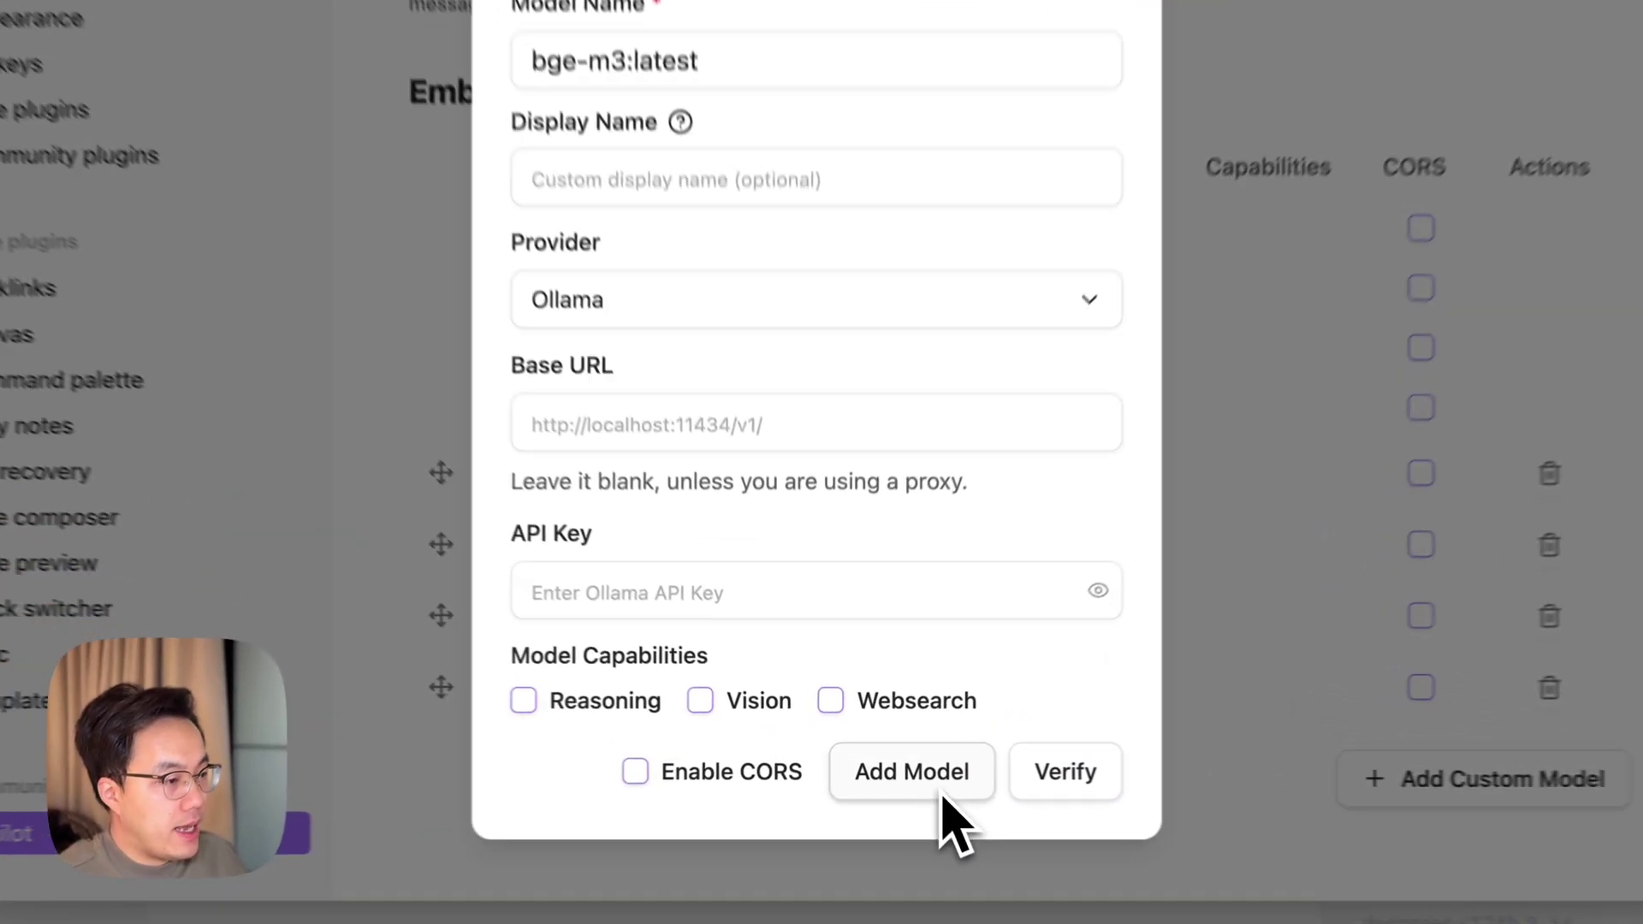
left_click(888, 764)
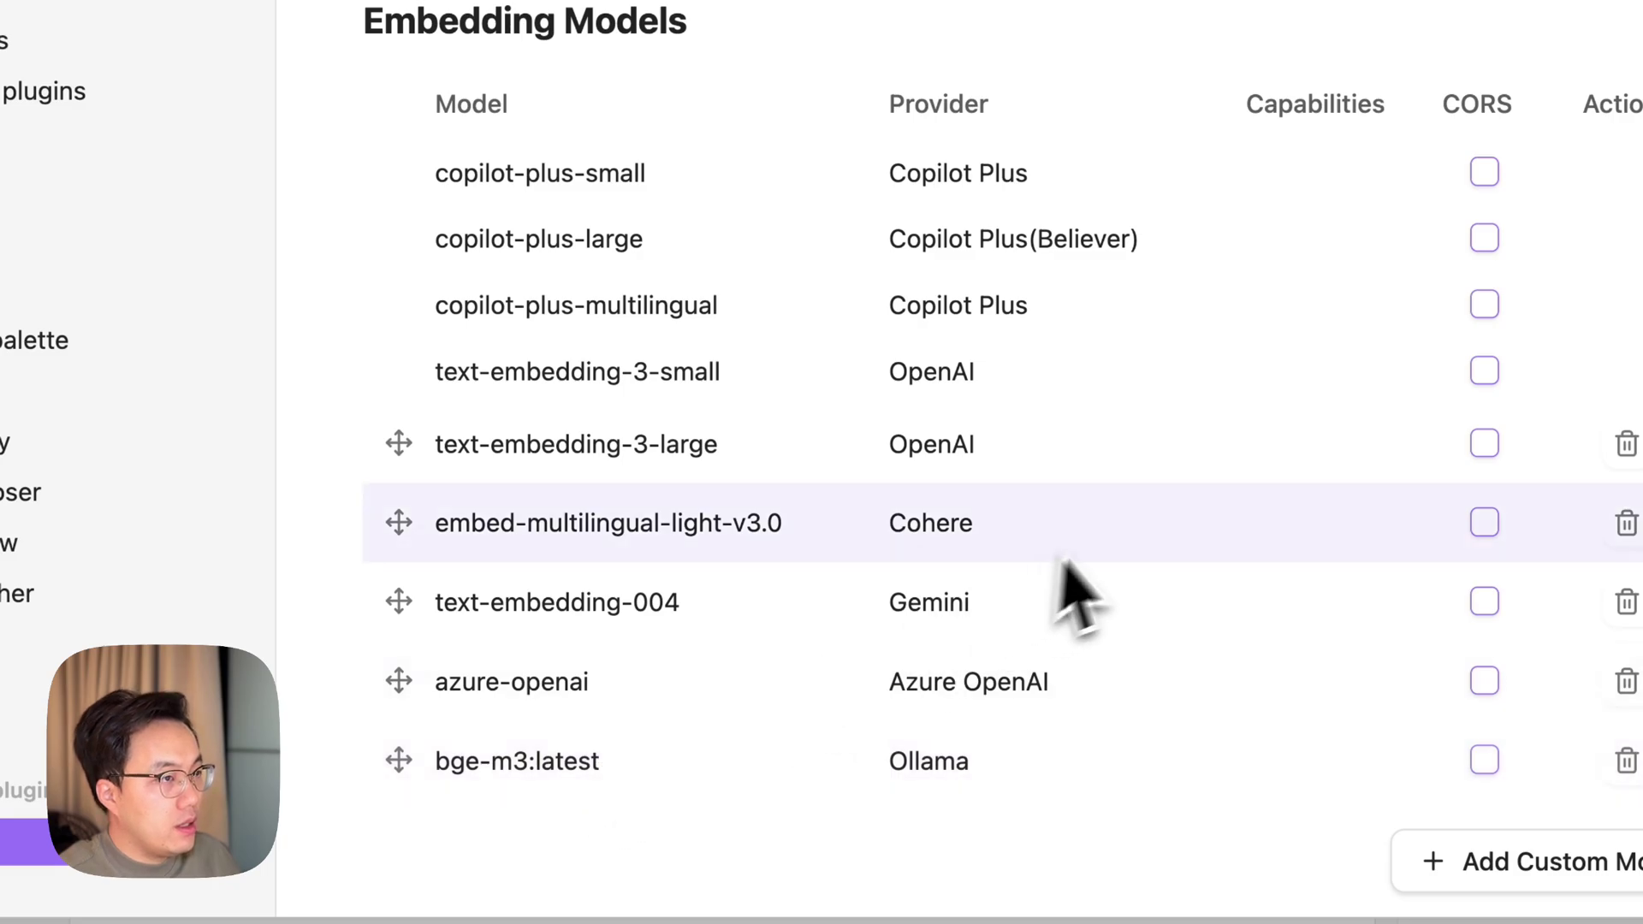
Step: On the Basic tab, choose deepseek-r1:14b (Ollama) as default chat model, keep bge-m3:latest embeddings, close settings
scroll(1081, 587, "up", 20)
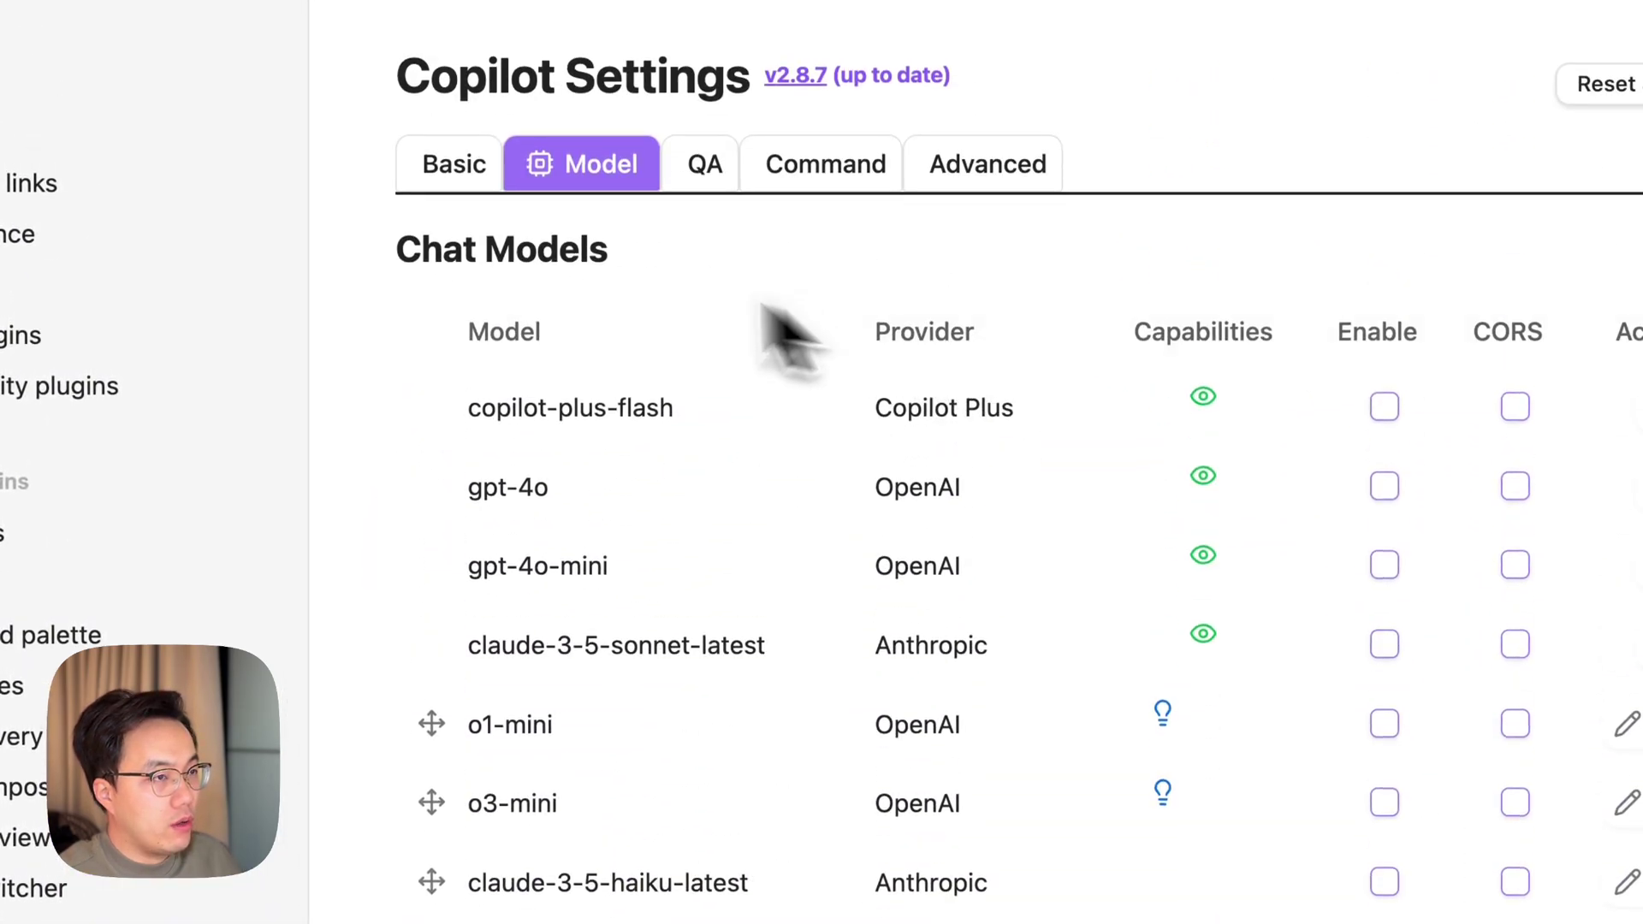
left_click(445, 169)
scroll(984, 696, "down", 3)
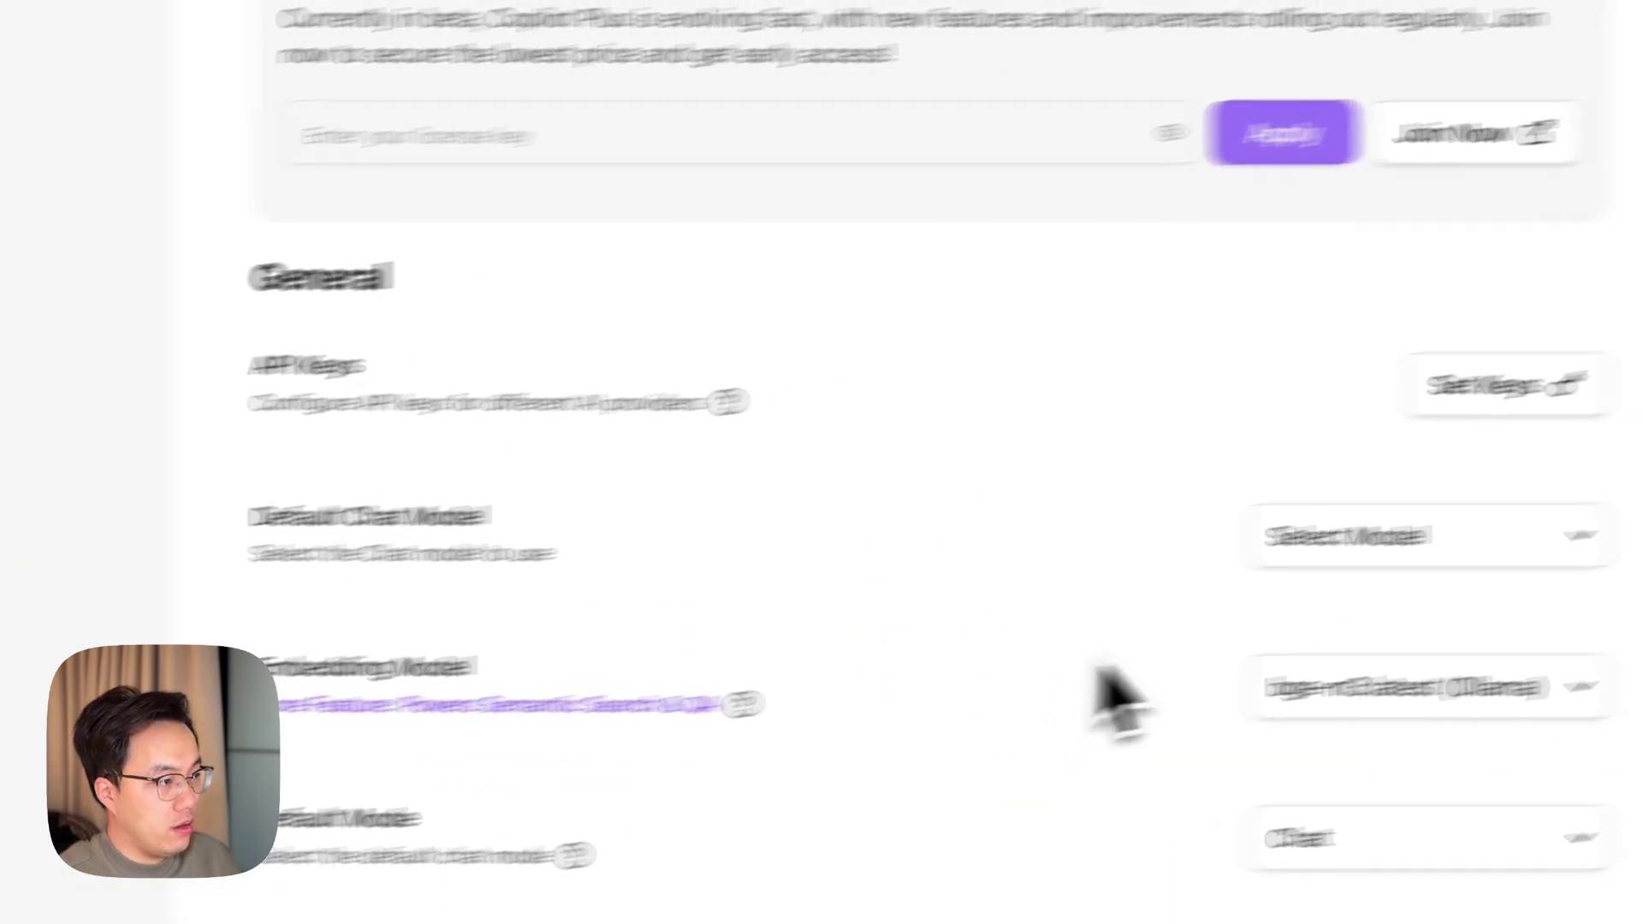
left_click(1387, 536)
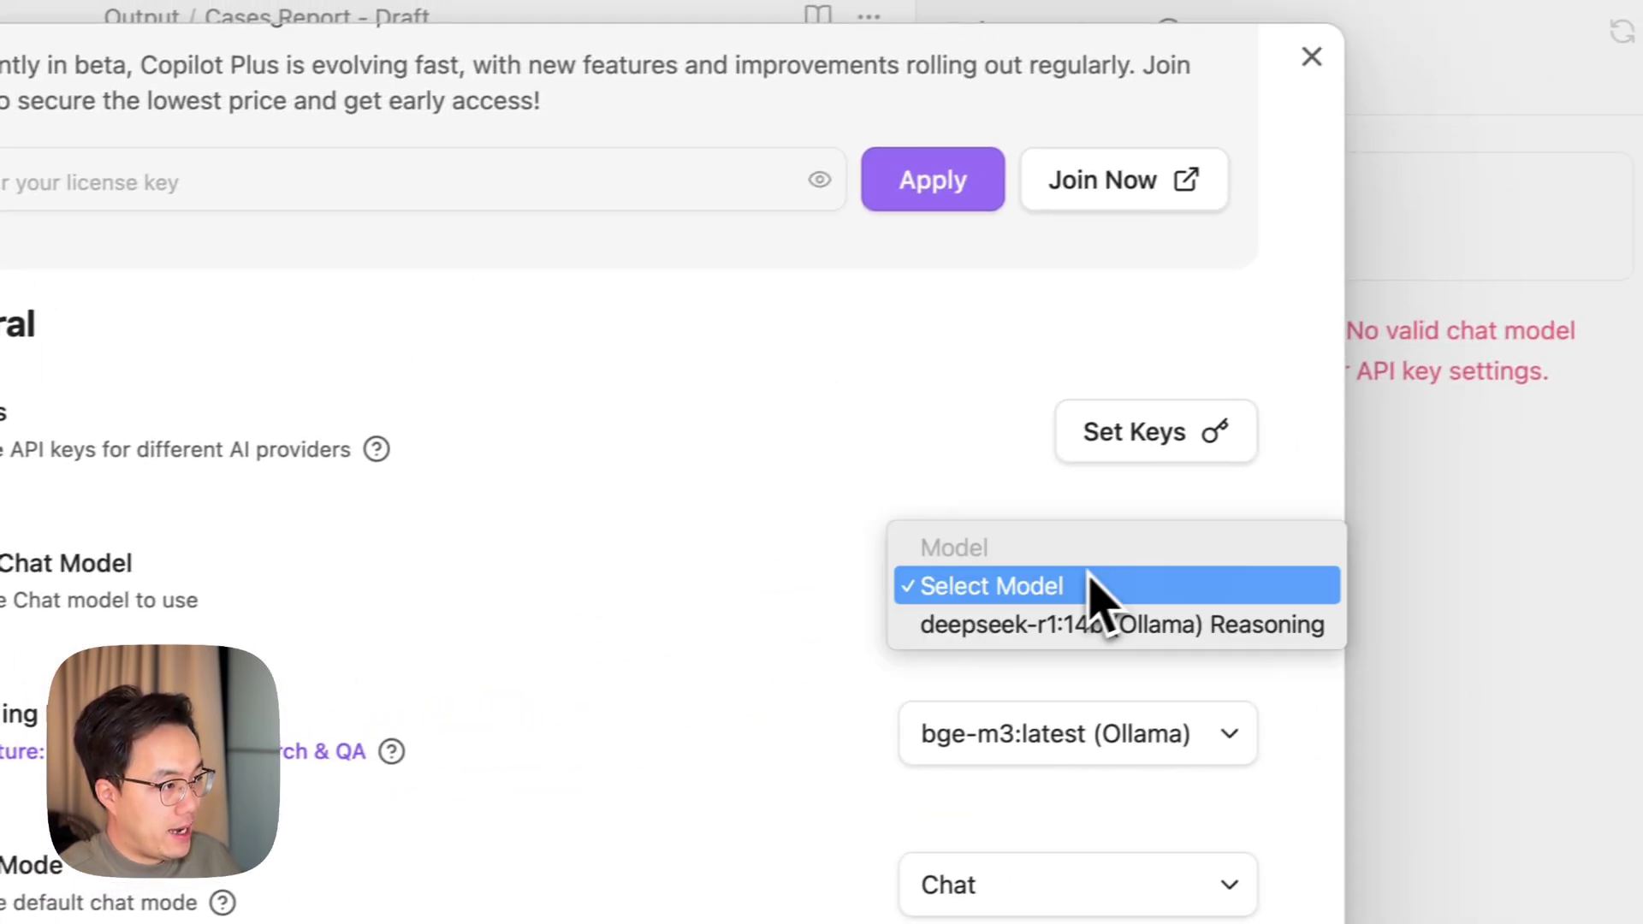
left_click(1064, 631)
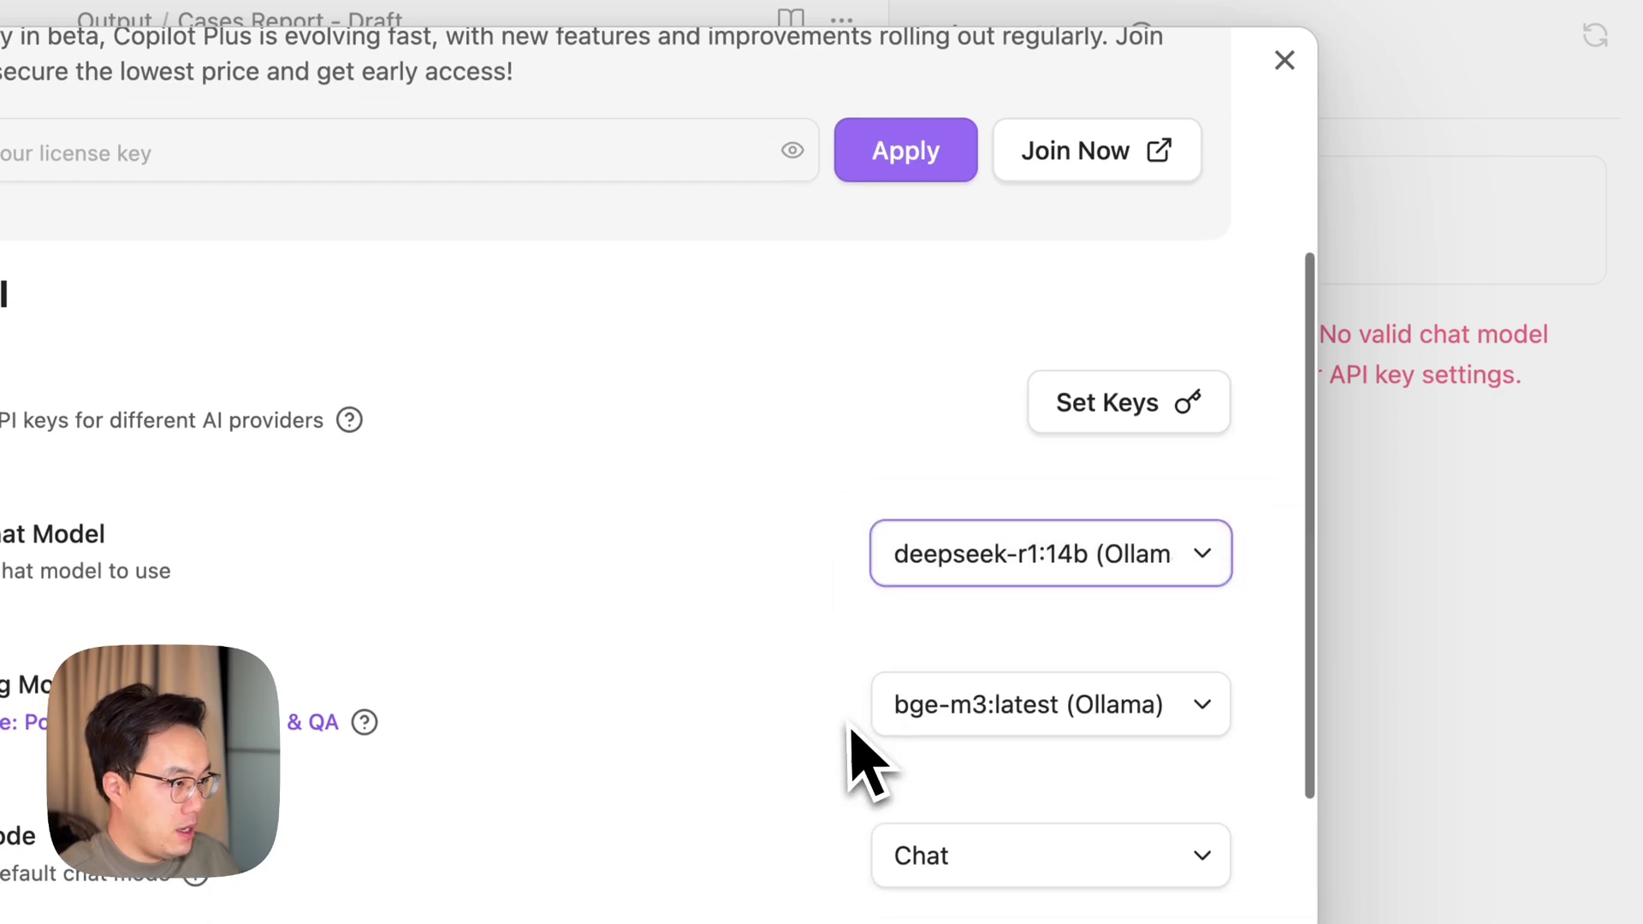
scroll(850, 726, "down", 3)
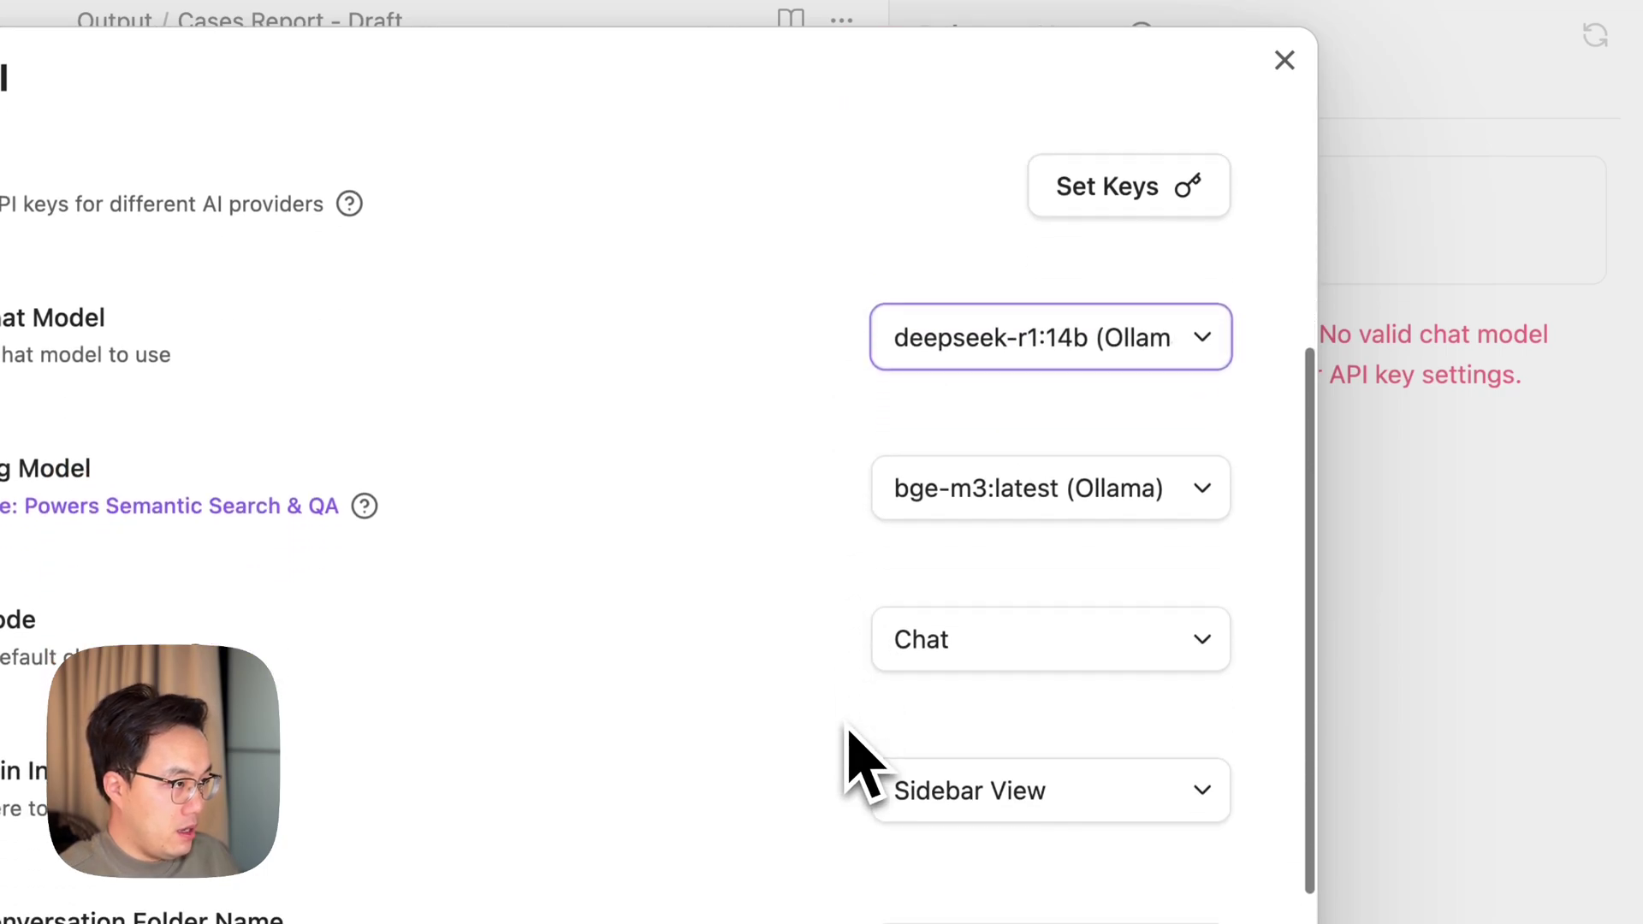
left_click(986, 503)
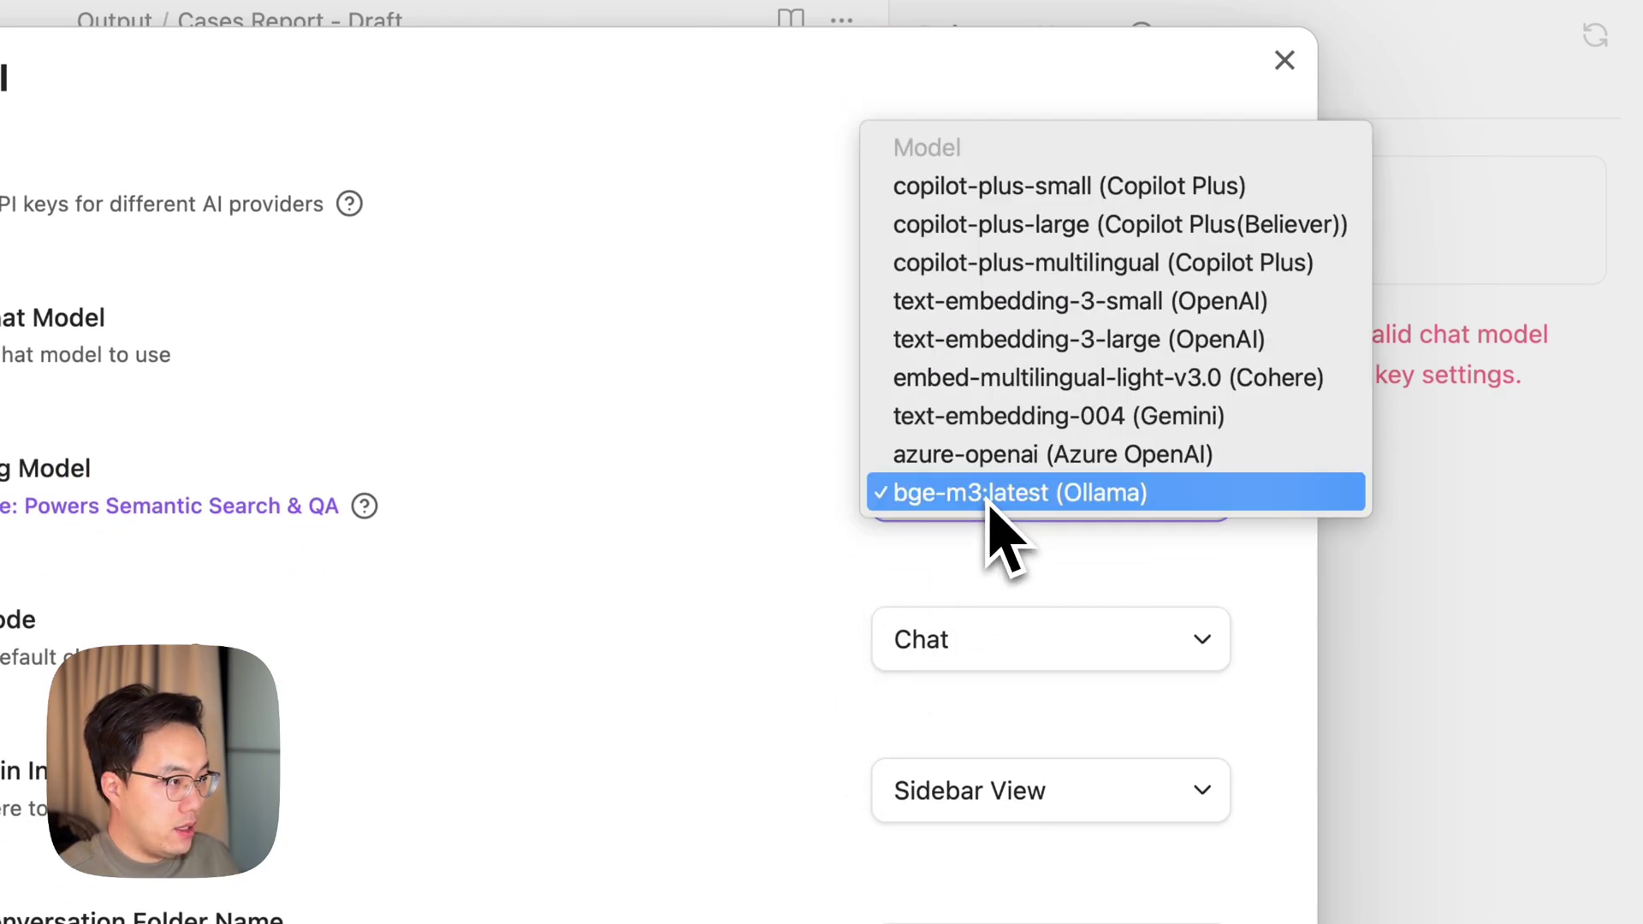
left_click(993, 495)
scroll(753, 591, "up", 1)
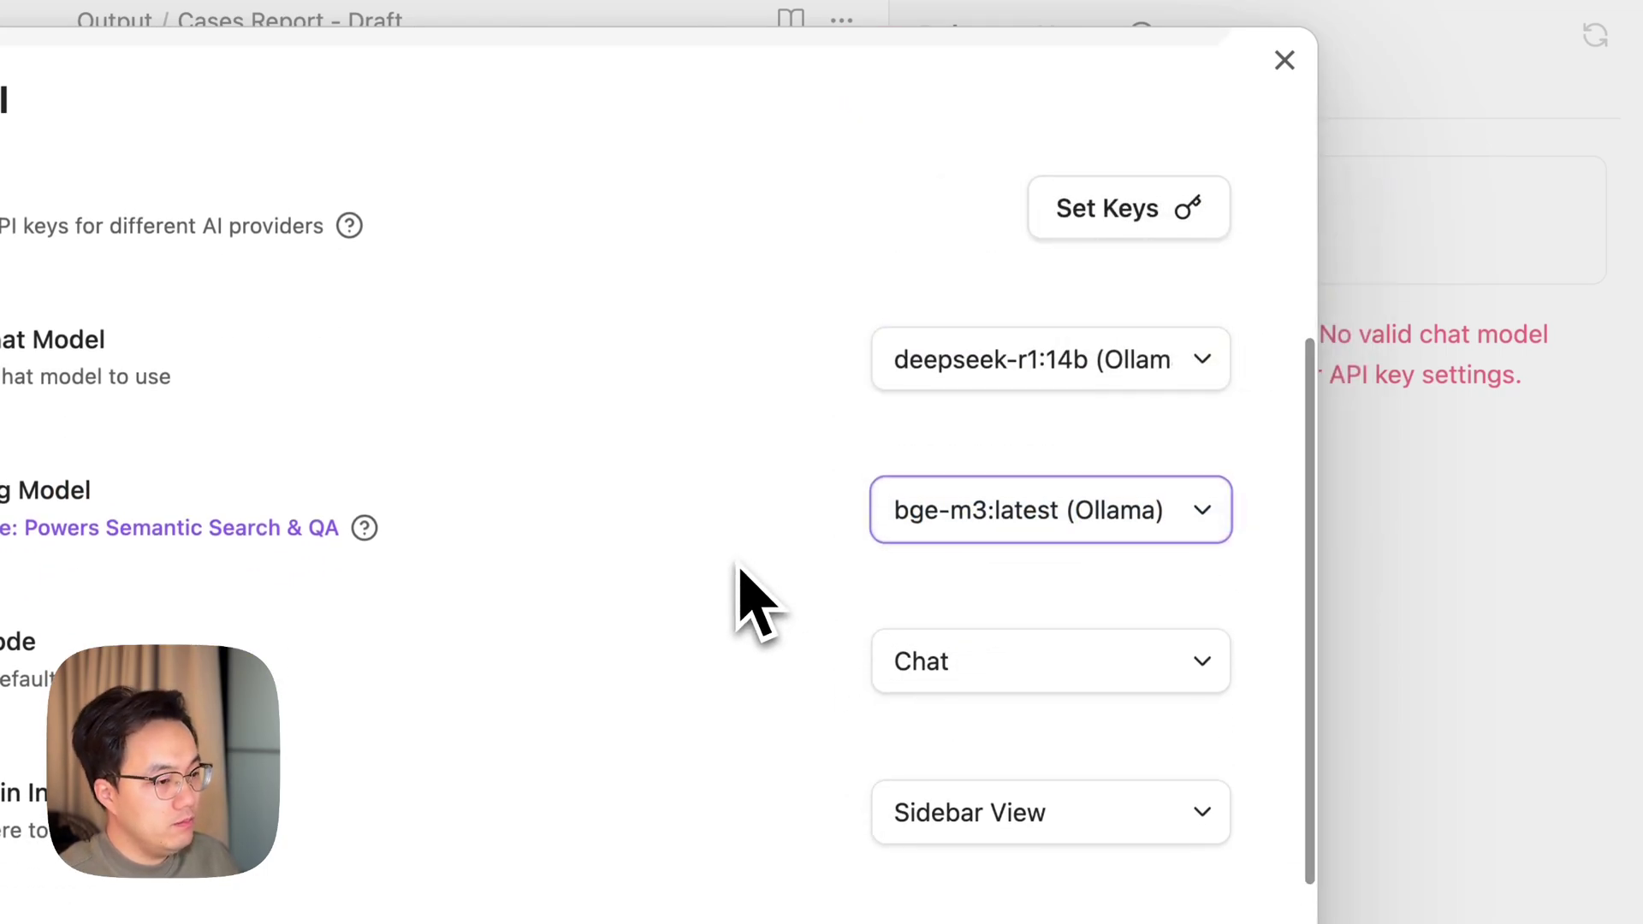
scroll(739, 570, "up", 5)
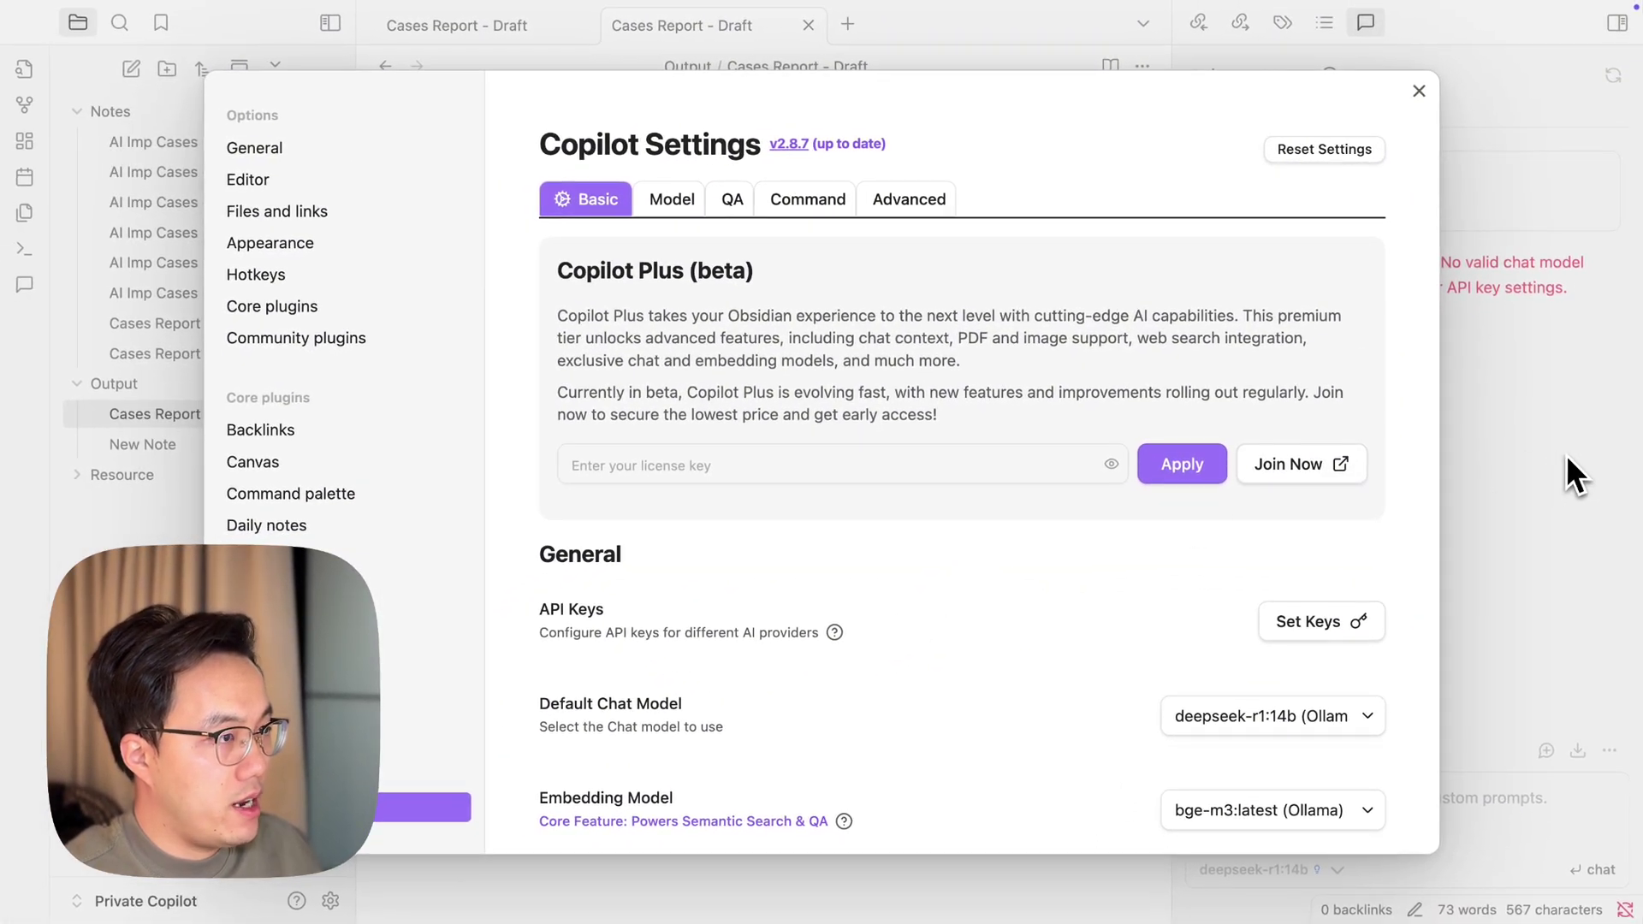
left_click(1566, 454)
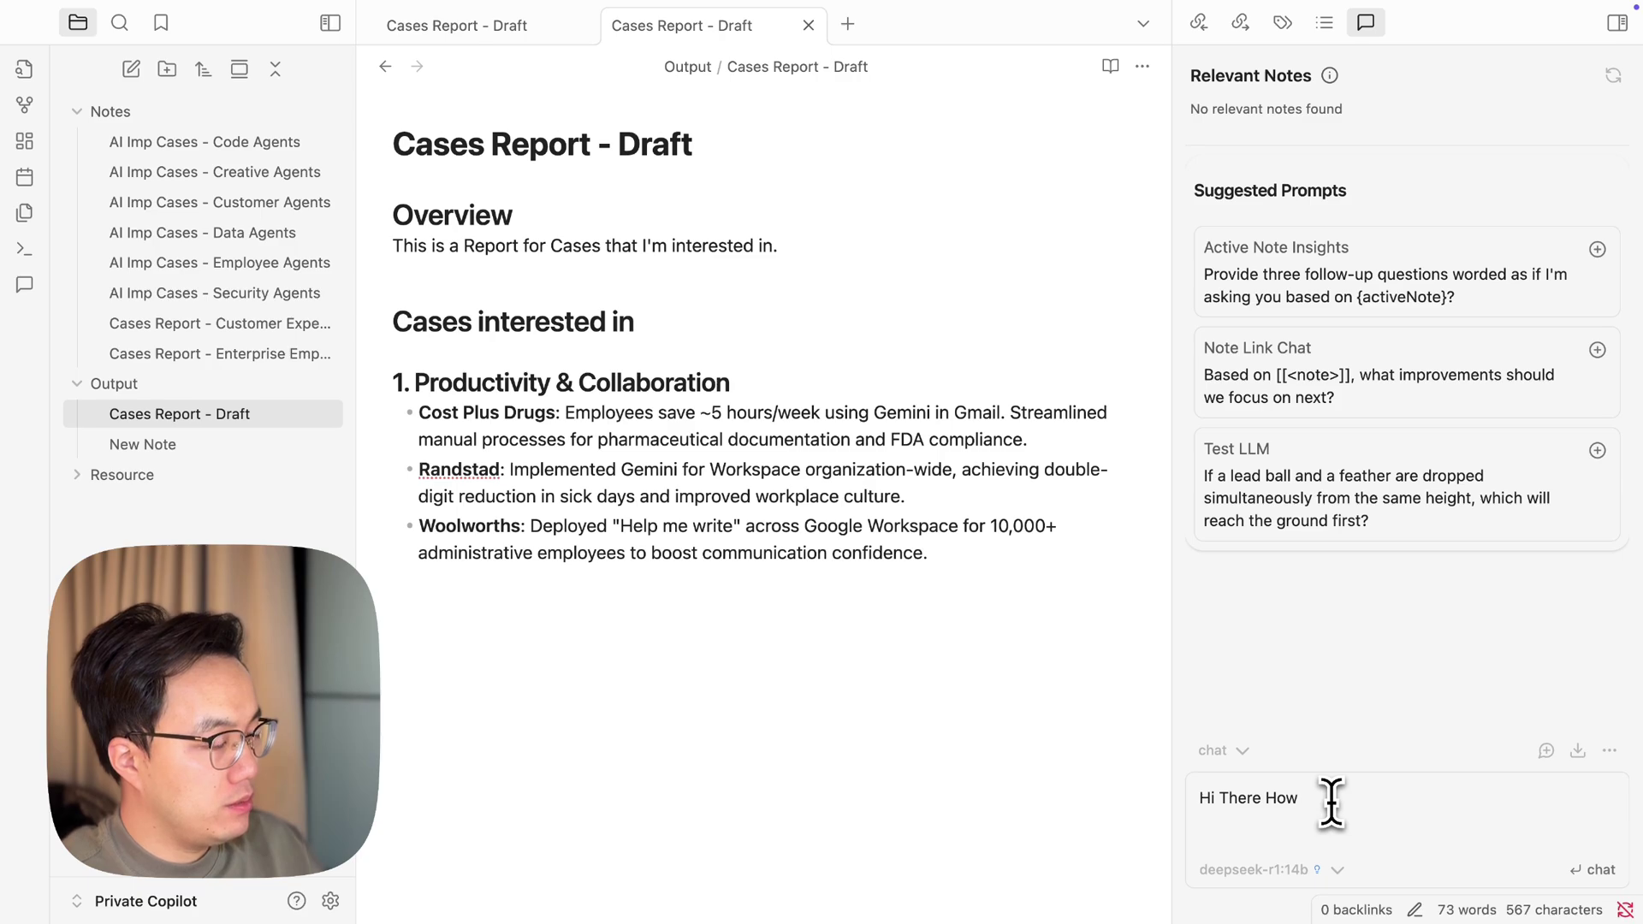
Step: Send 'Hi There How are you!' to the deepseek-r1:14b chat and open the chat mode choices
type("!")
key("Return")
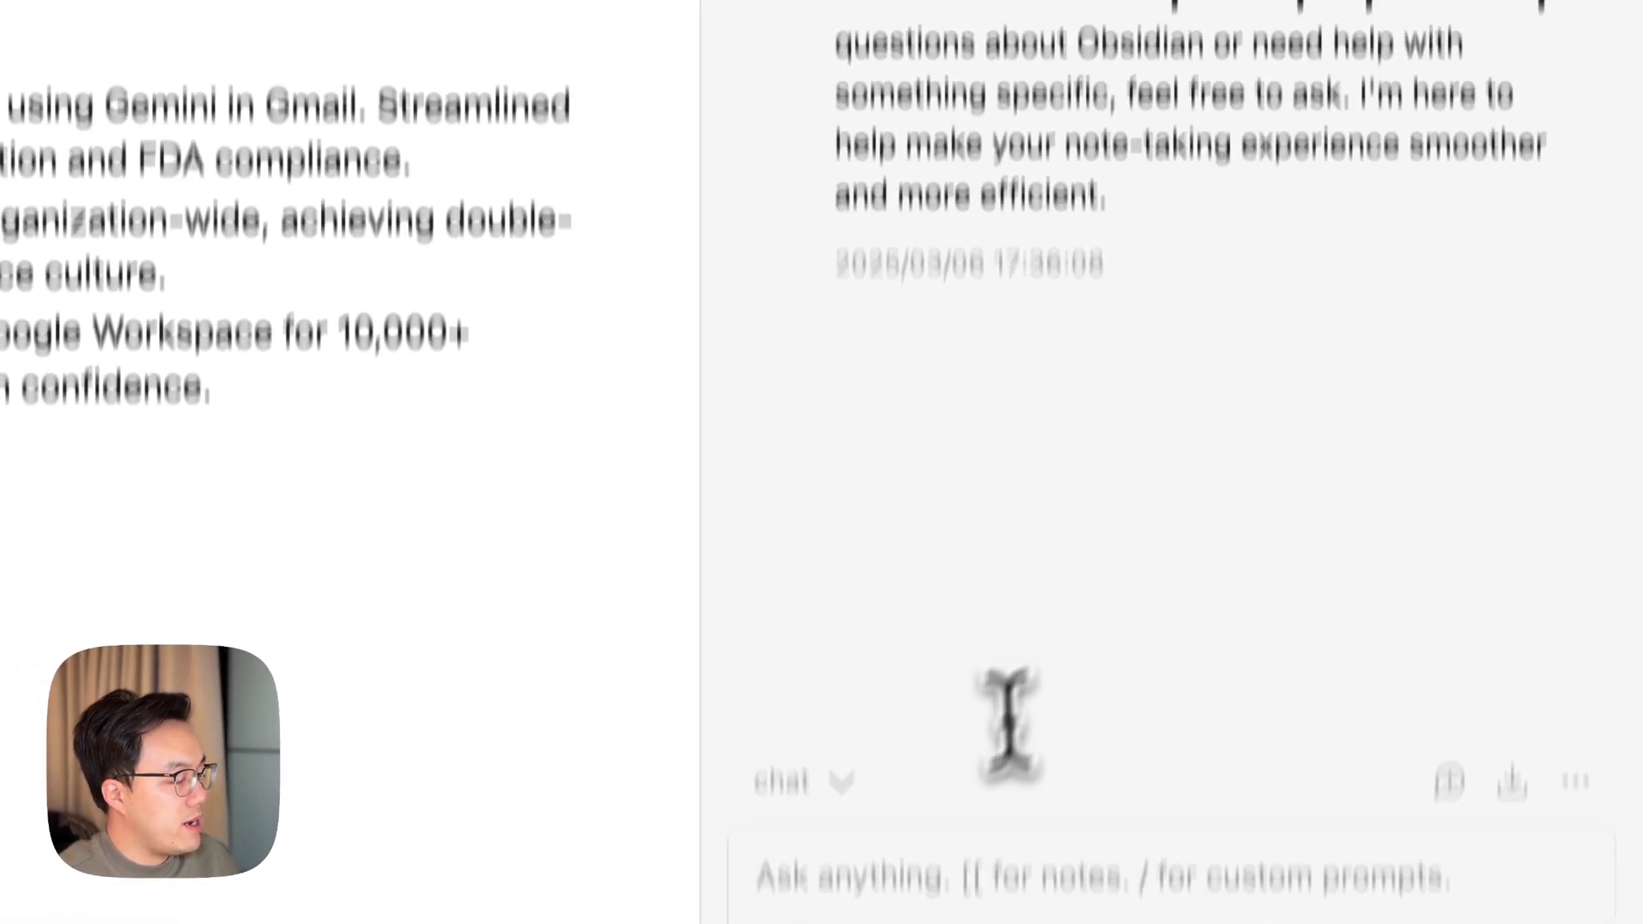
left_click(841, 578)
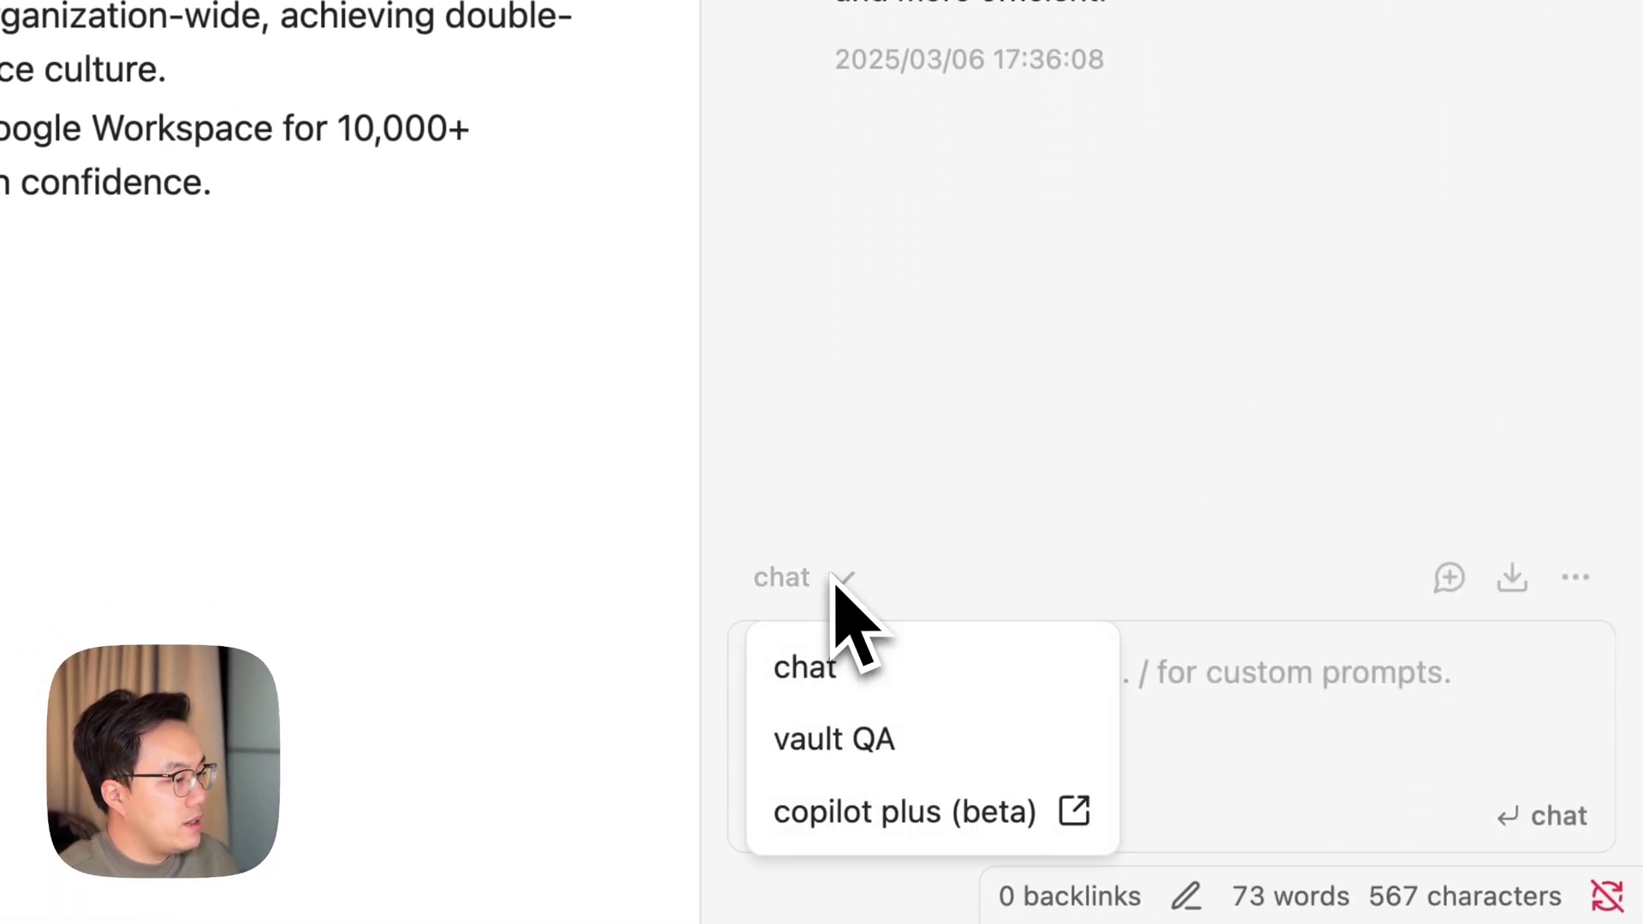
Step: Switch the Copilot chat to vault QA mode and go to the Copilot settings
left_click(835, 753)
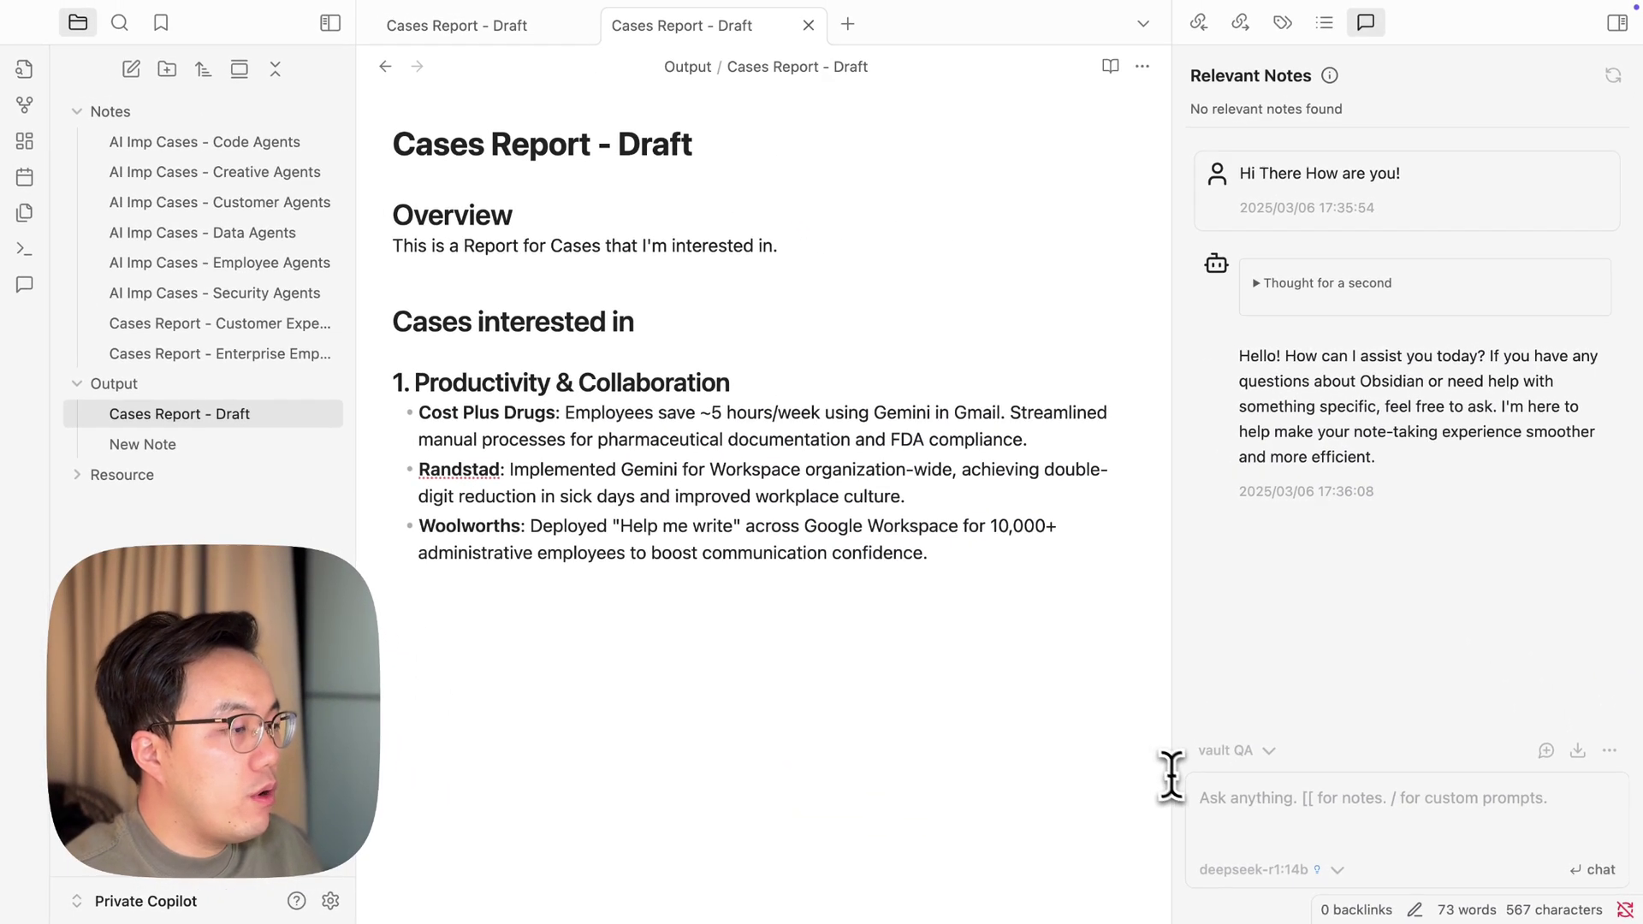
left_click(331, 902)
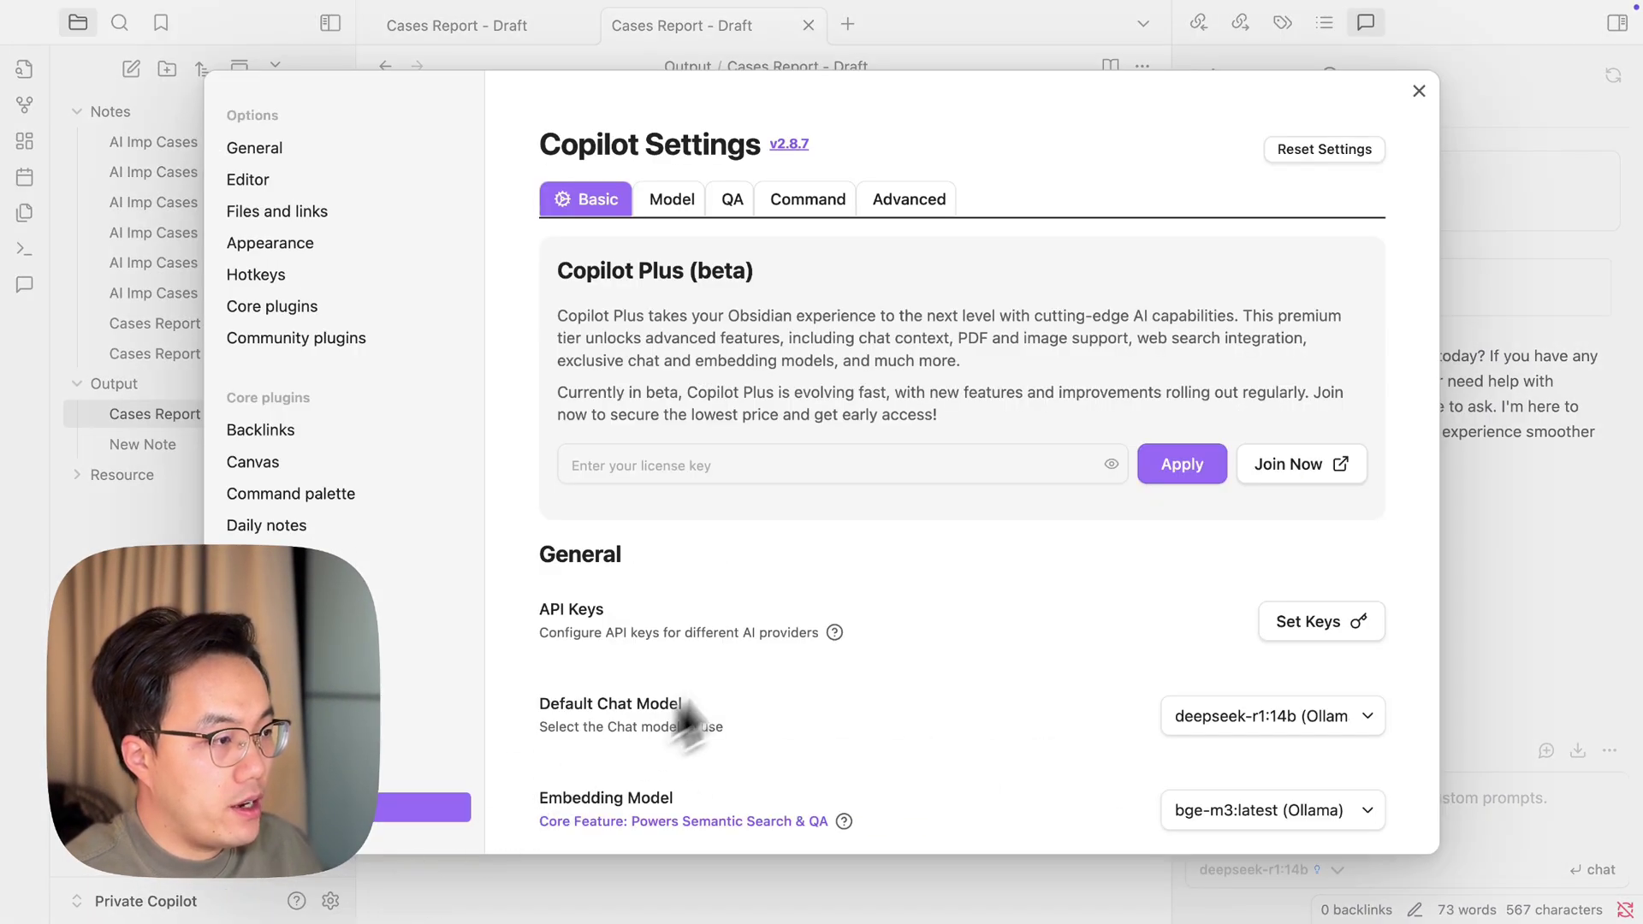
scroll(779, 640, "down", 5)
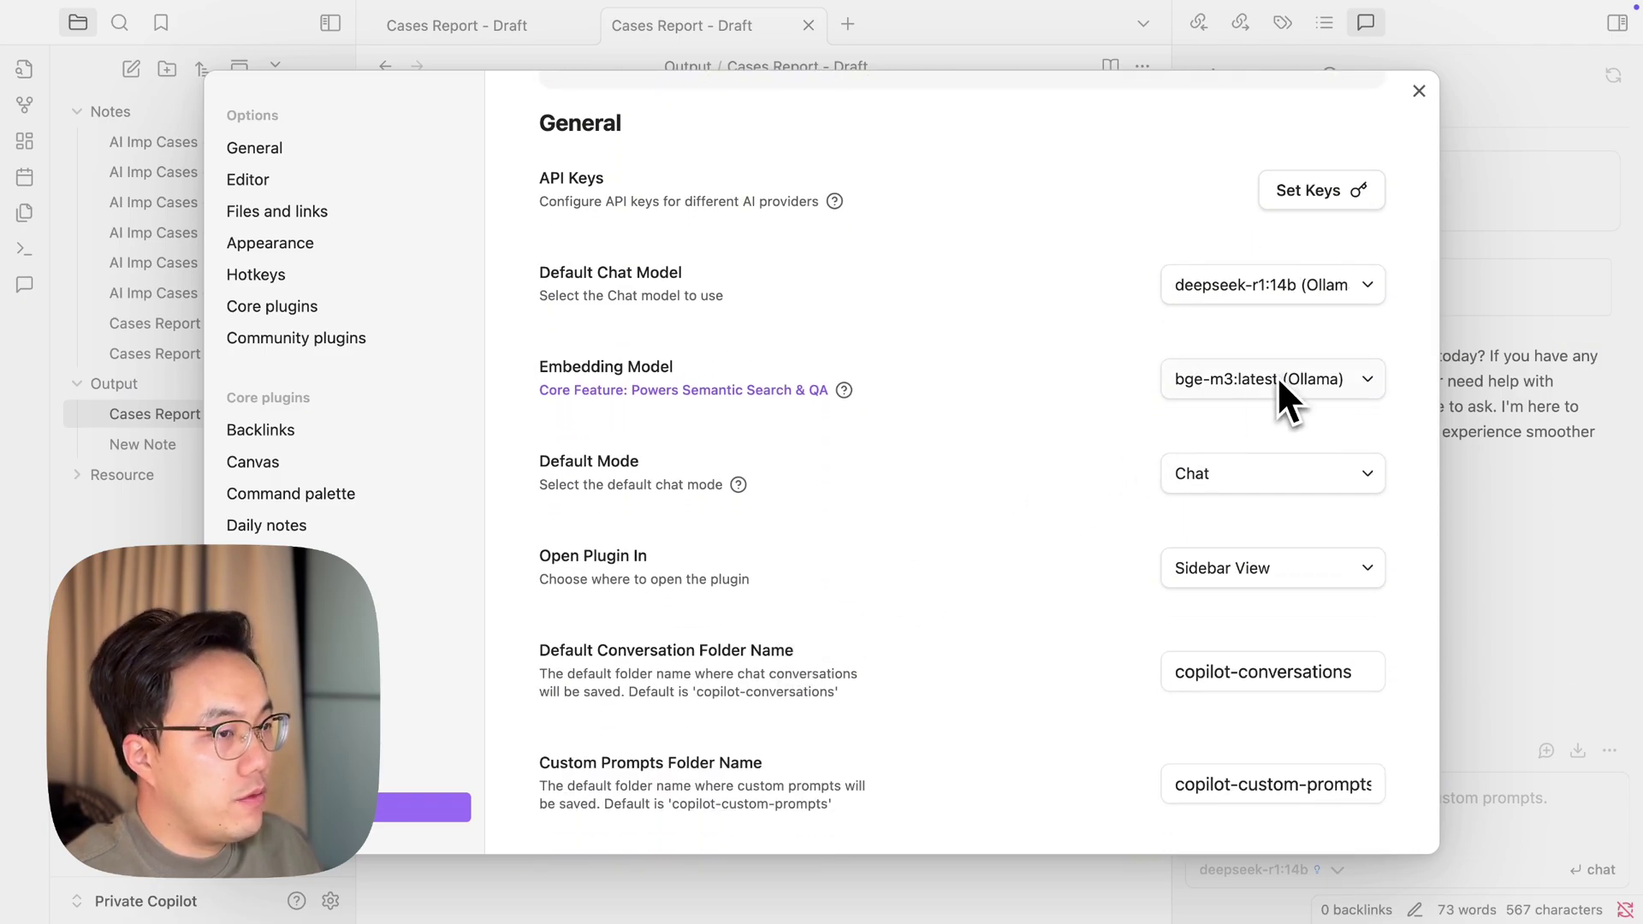
Step: Reselect the bge-m3 embedding model, confirm rebuilding the vault index, and start a new chat
left_click(1262, 385)
left_click(1260, 360)
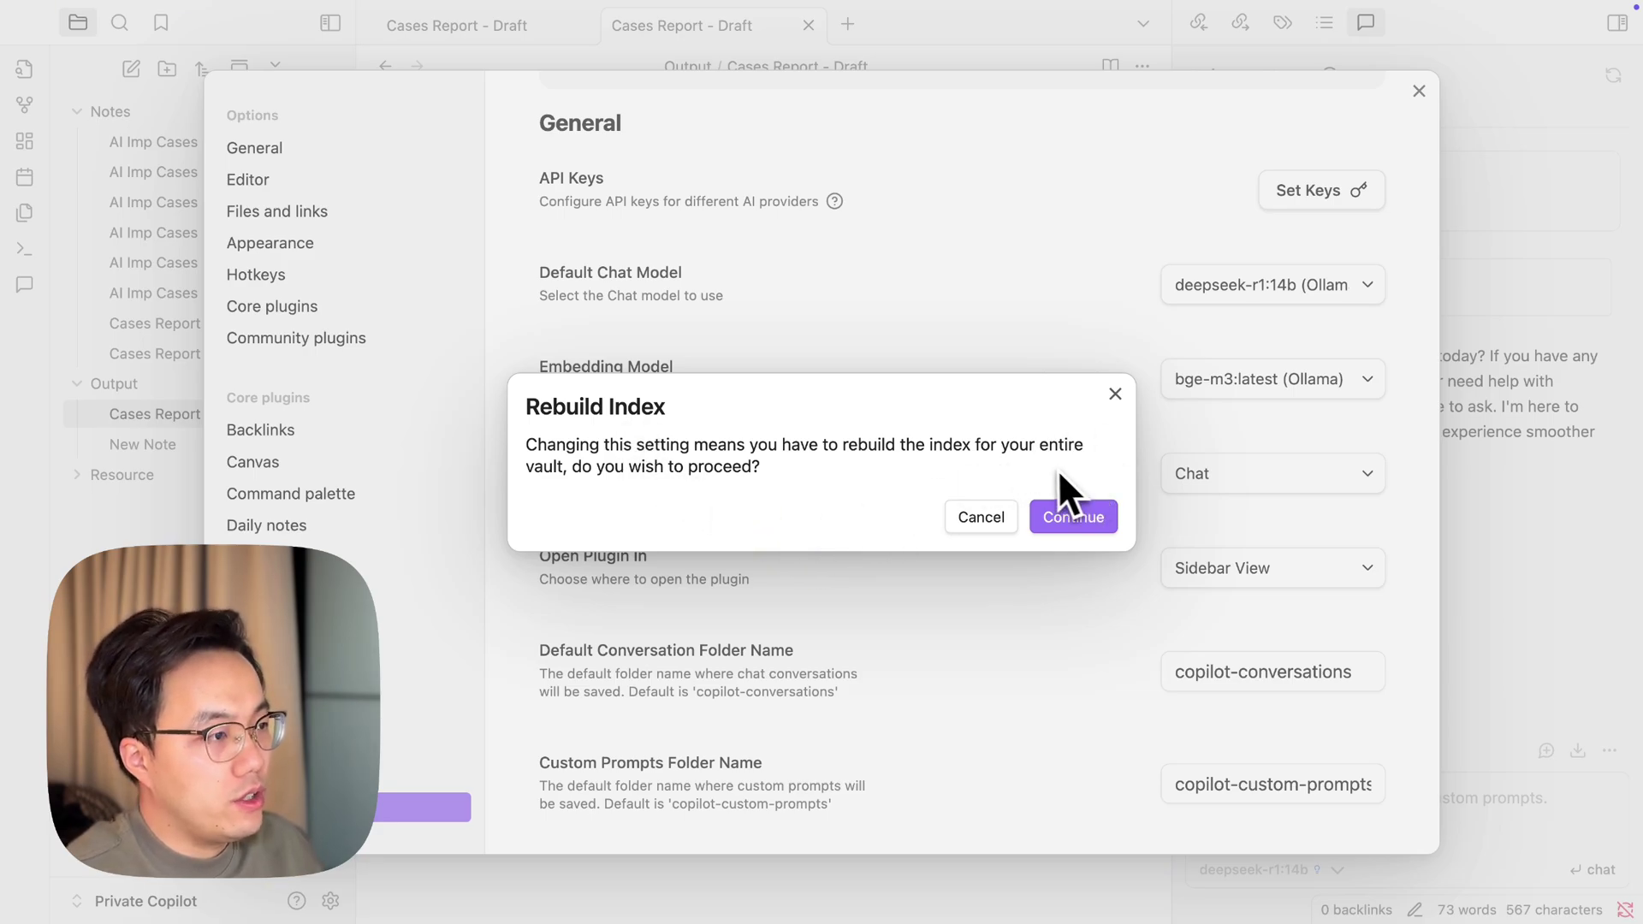
left_click(1052, 518)
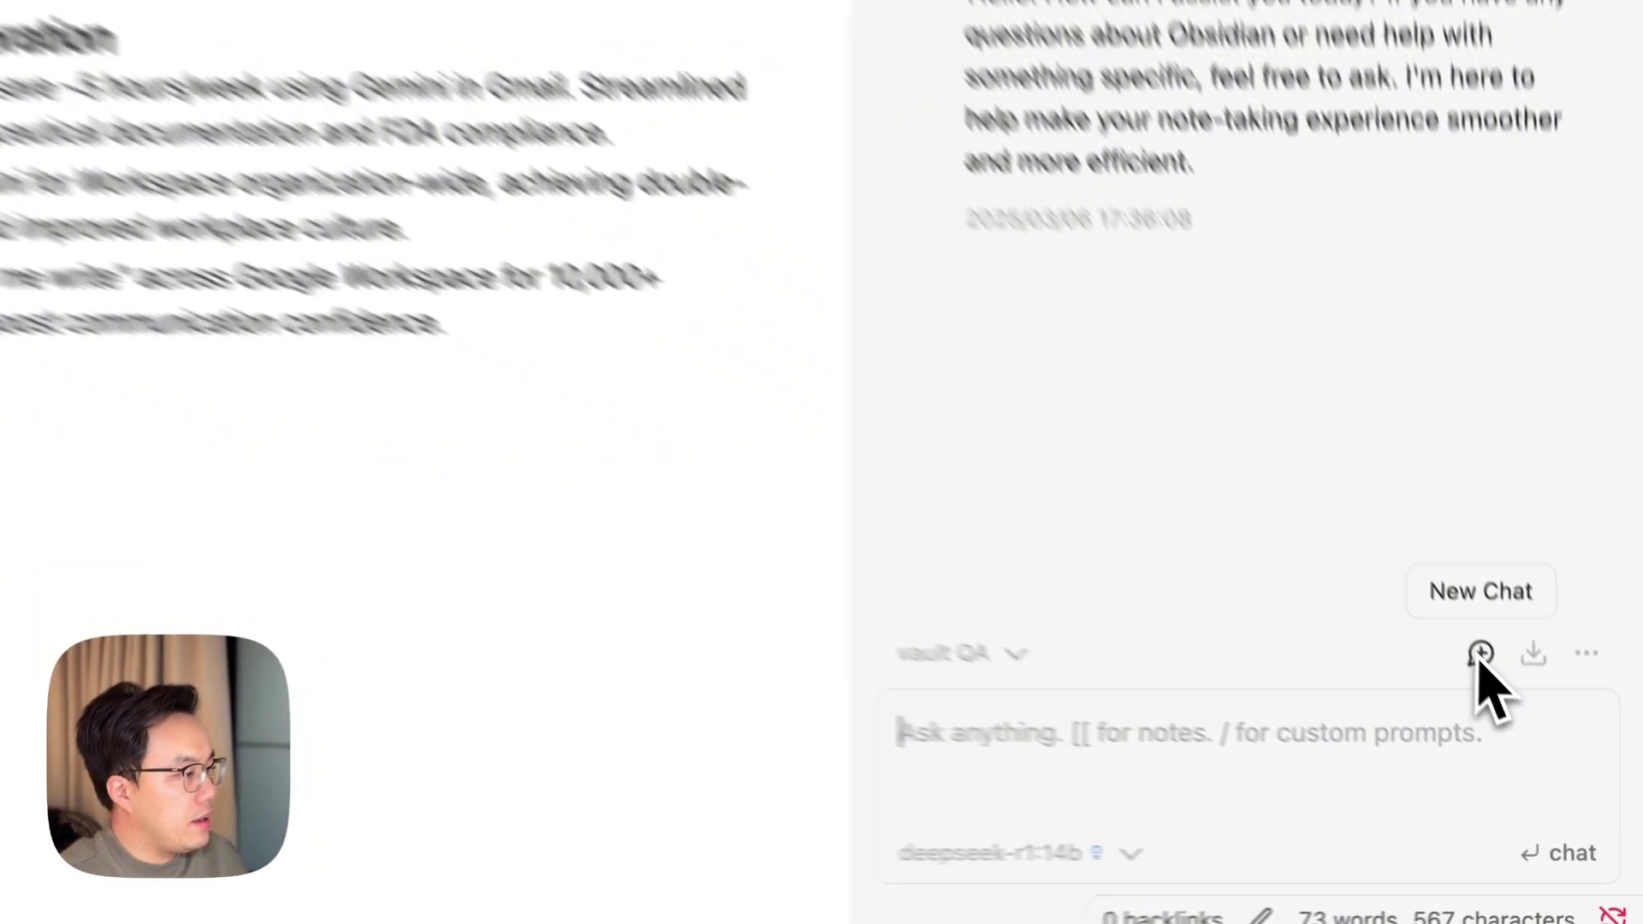
left_click(1545, 750)
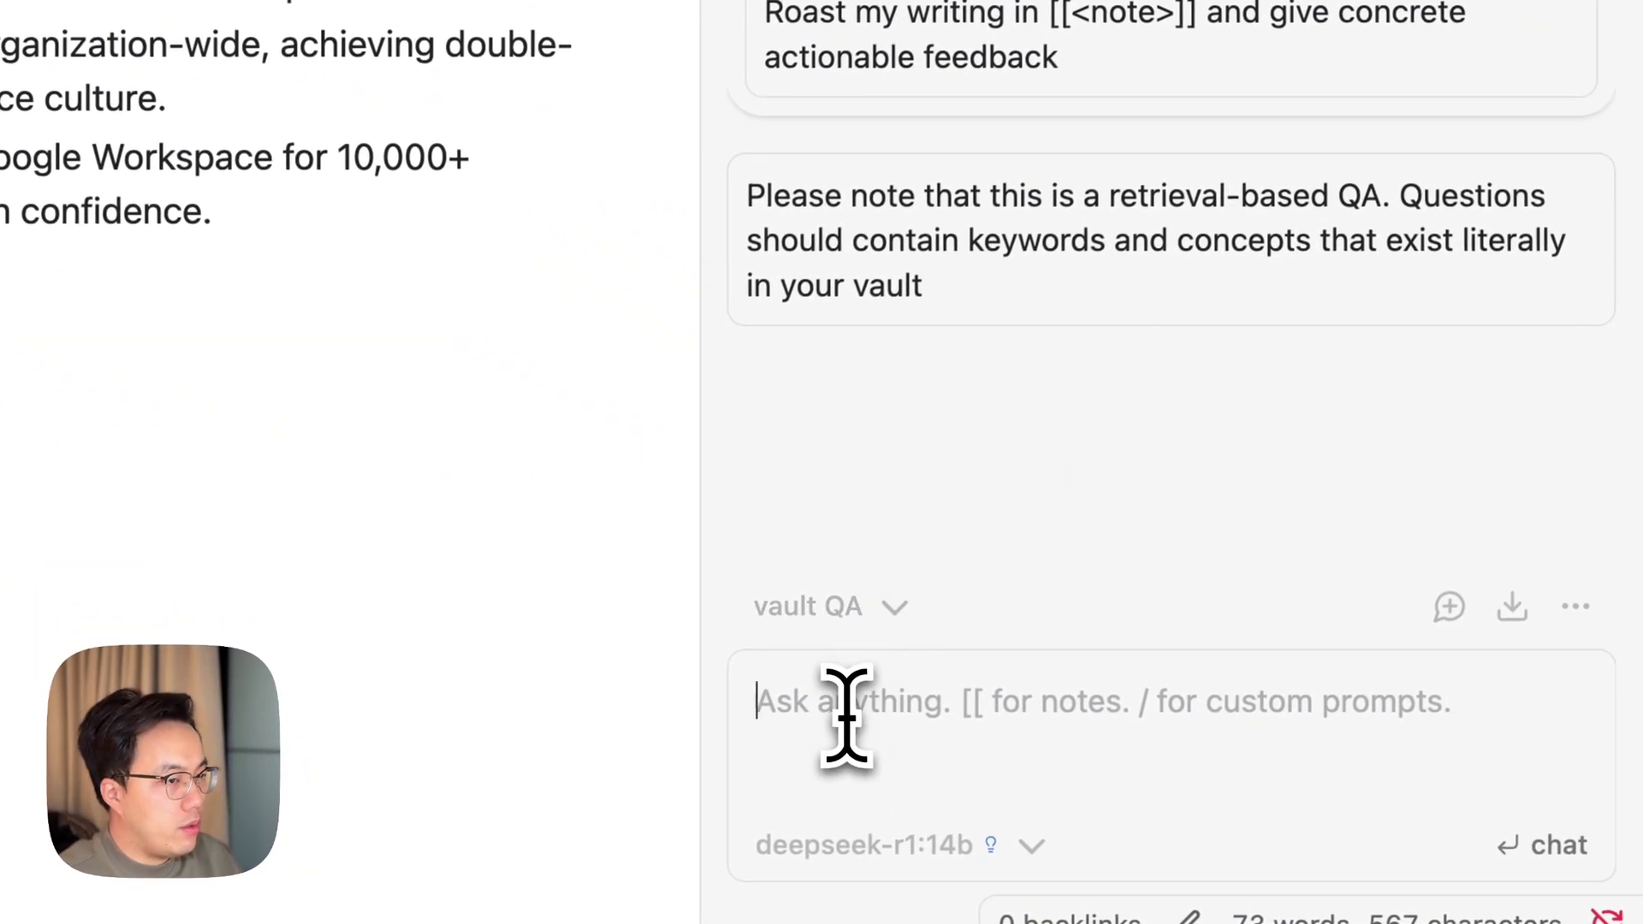
Step: Ask vault QA 'Give me cases of AI customer support'
left_click(845, 715)
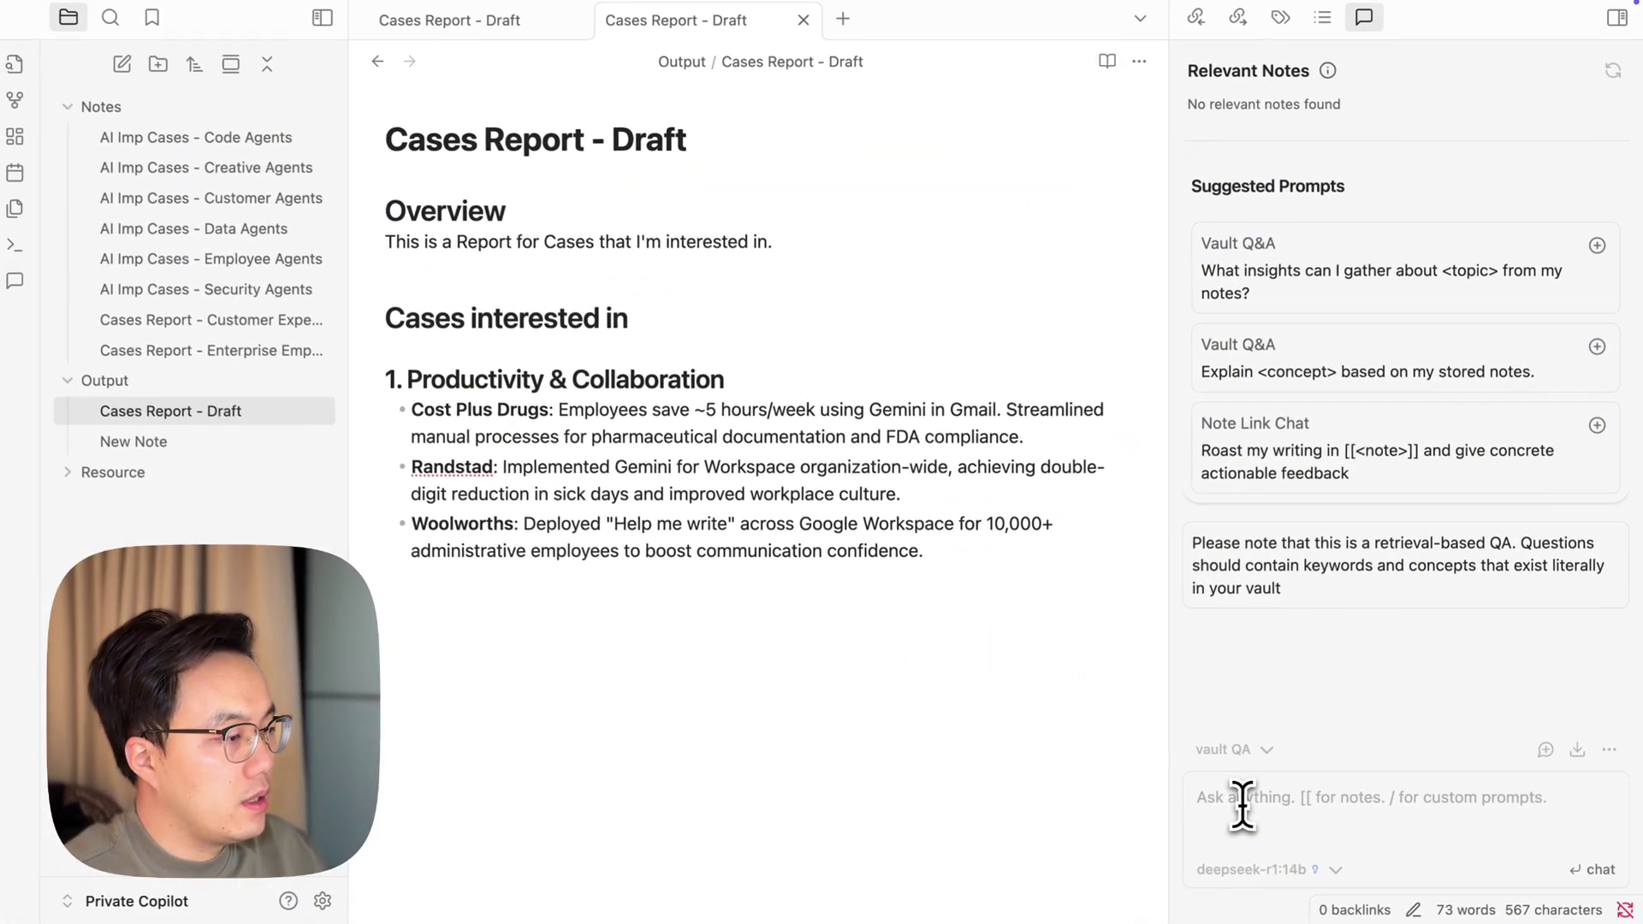
type("G")
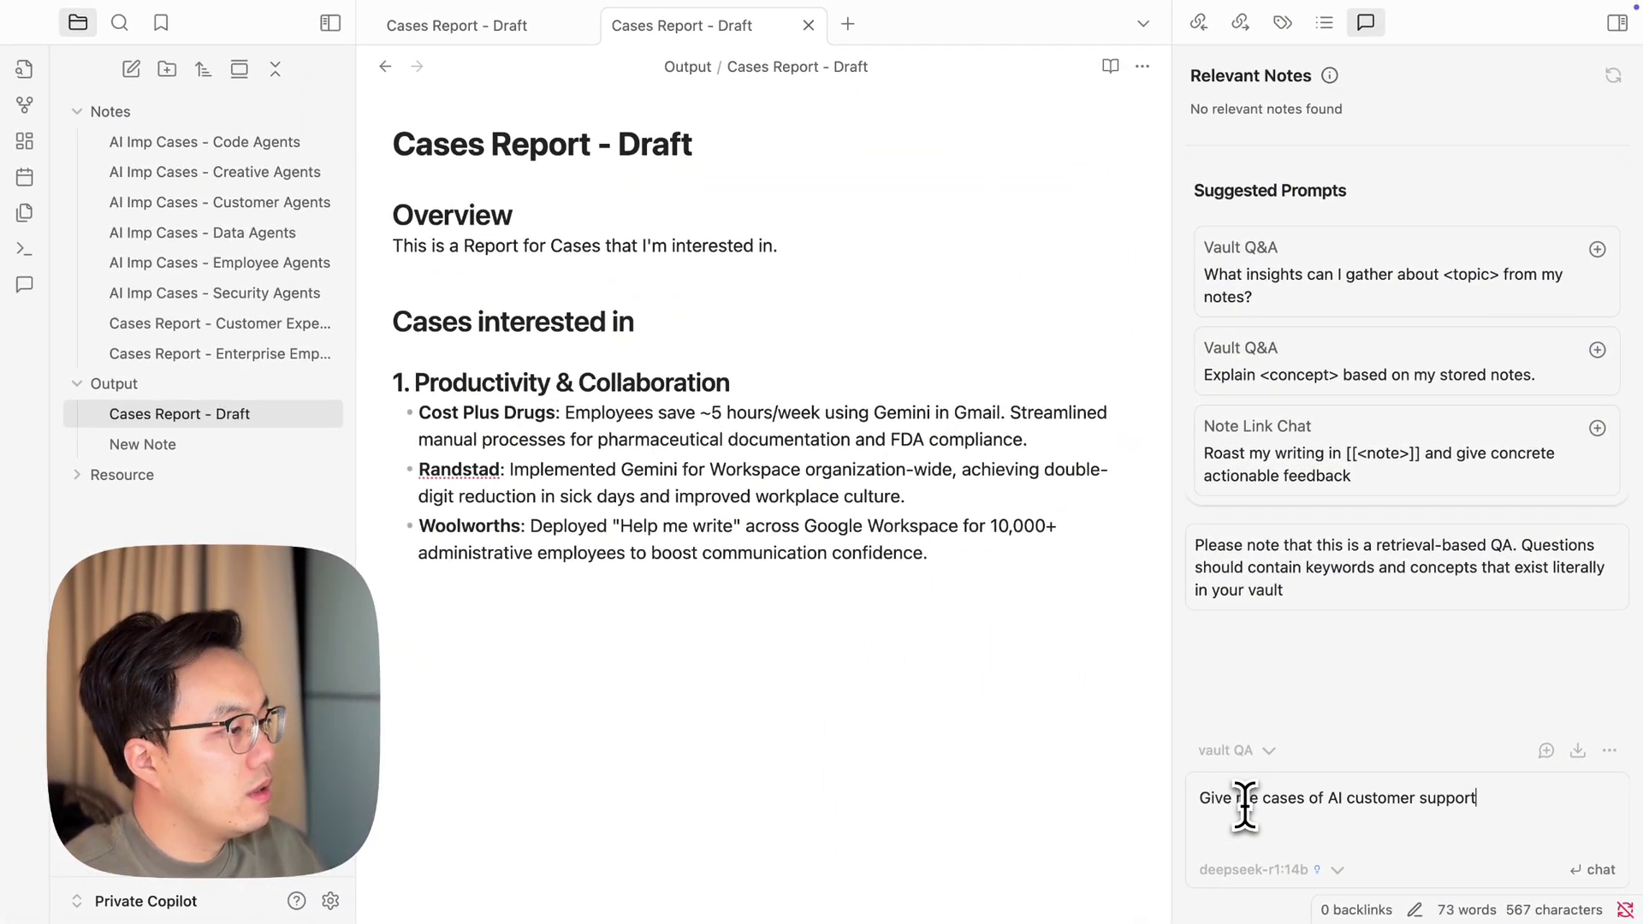
type("ive me cases of AI customer support")
key("Return")
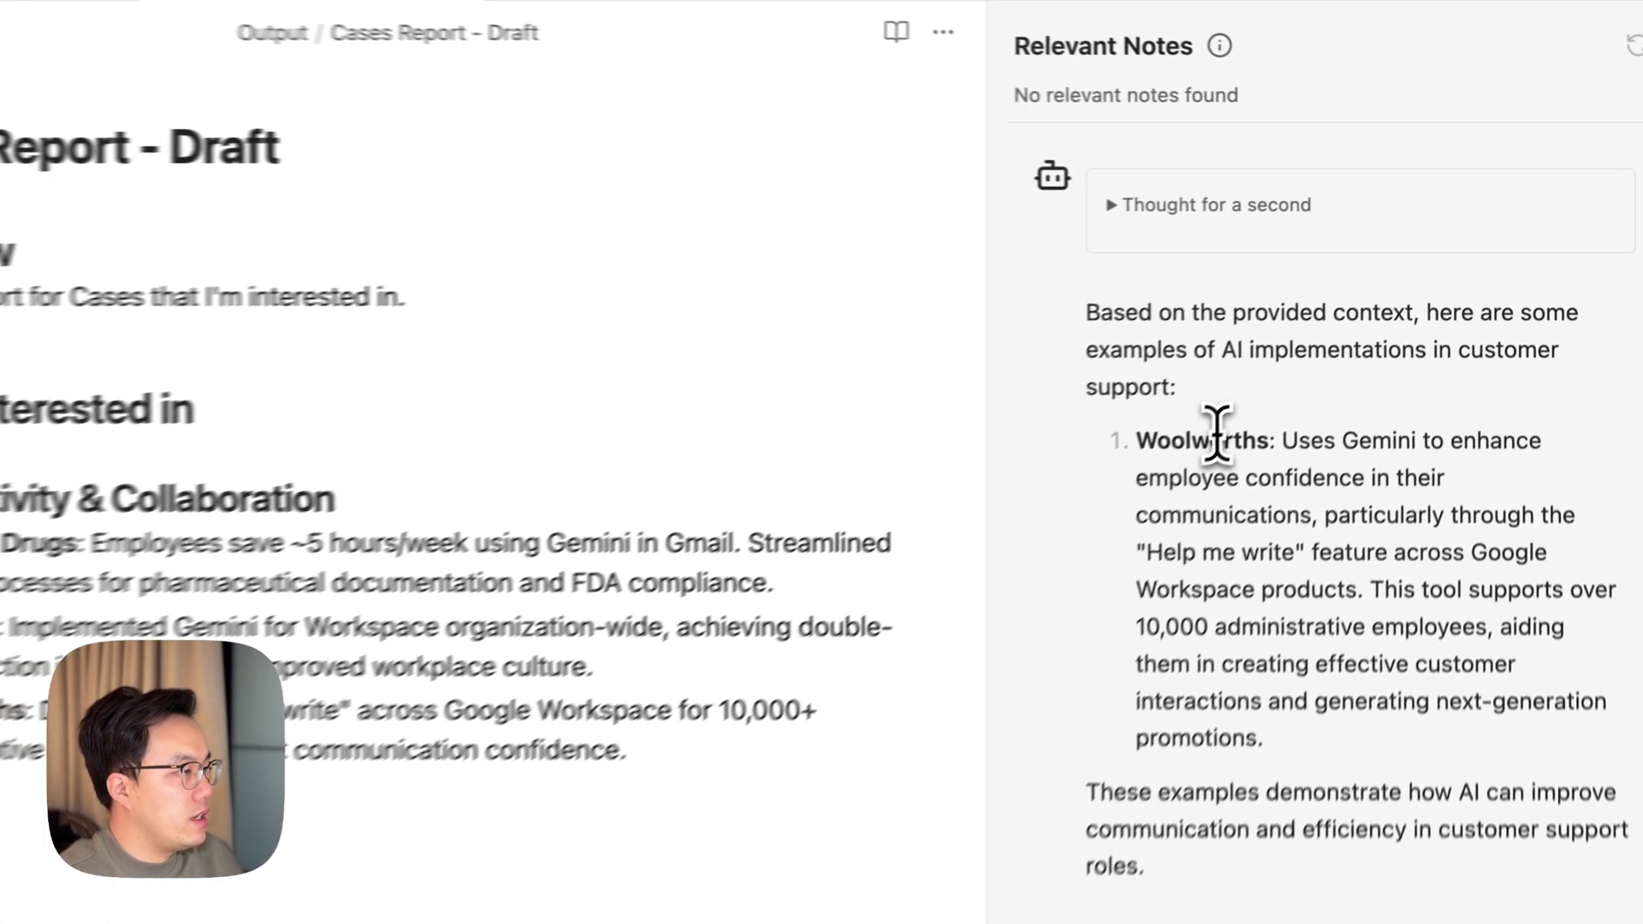
Step: Search the vault for Woolworths from the answer and open the AI Imp Cases - Employee Agents note
double_click(1332, 342)
key("super+c")
left_click(120, 24)
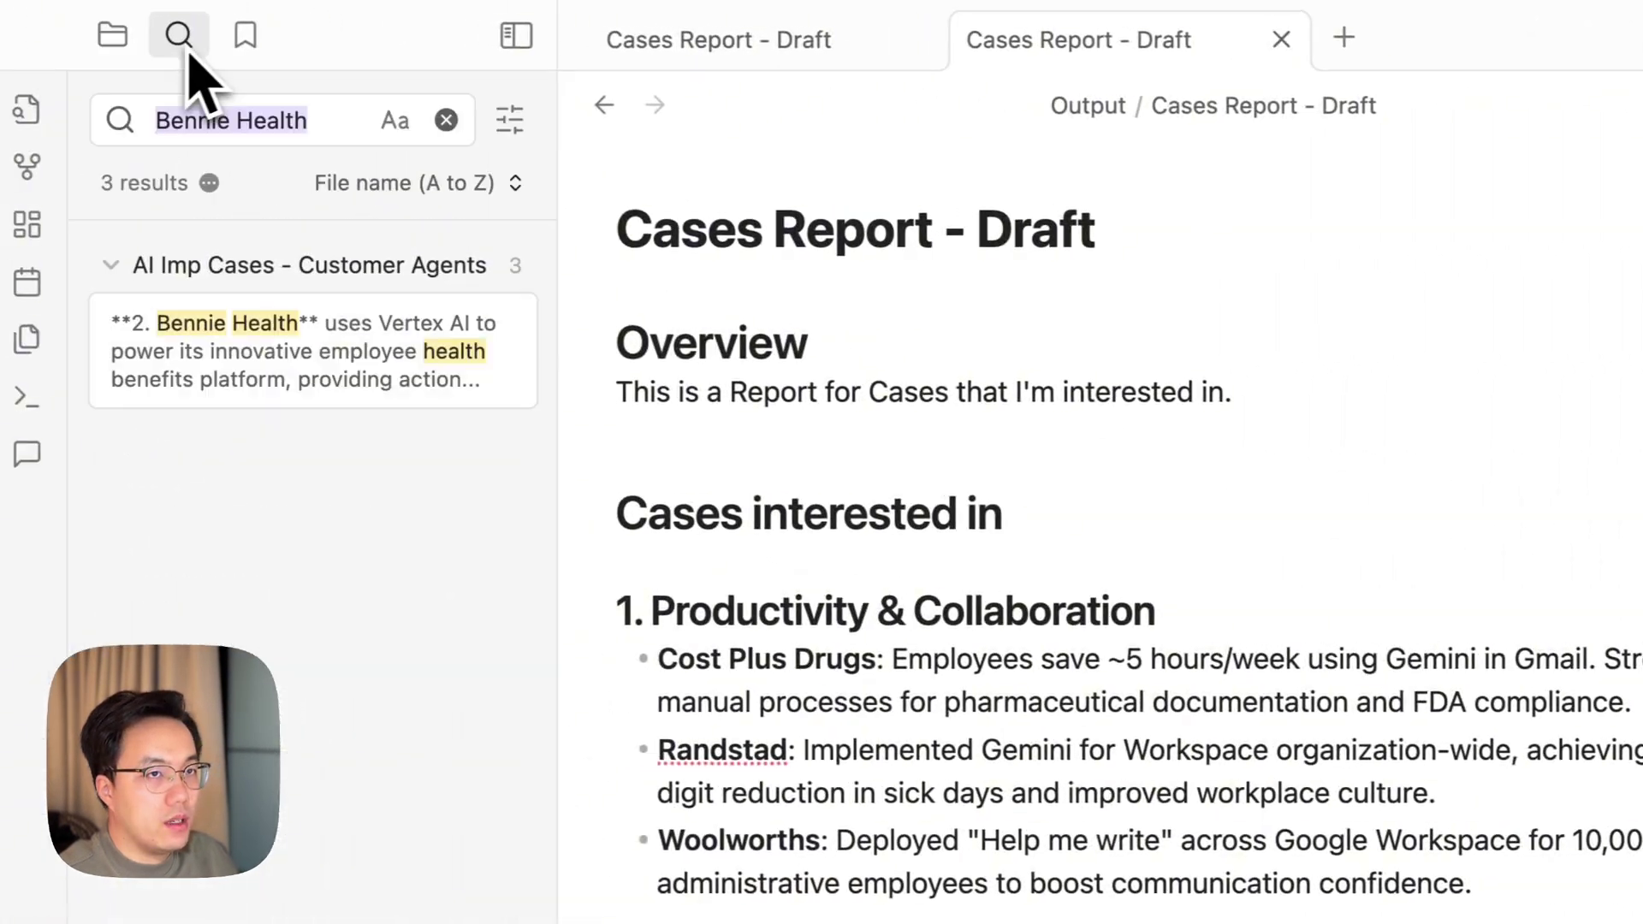
key("super+v")
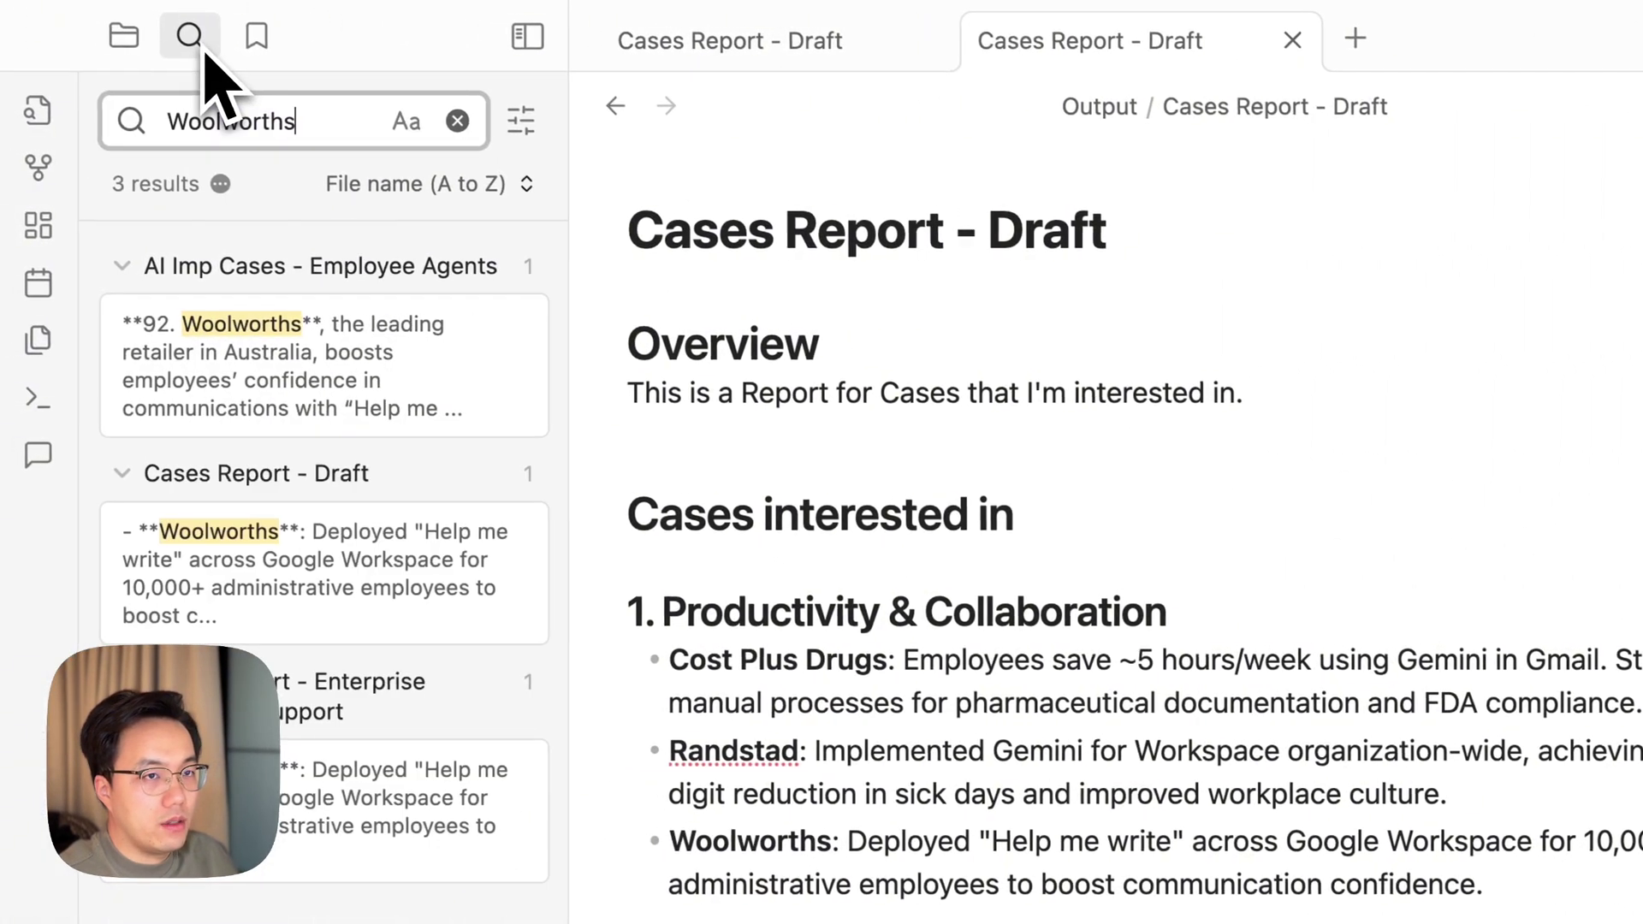
left_click(400, 384)
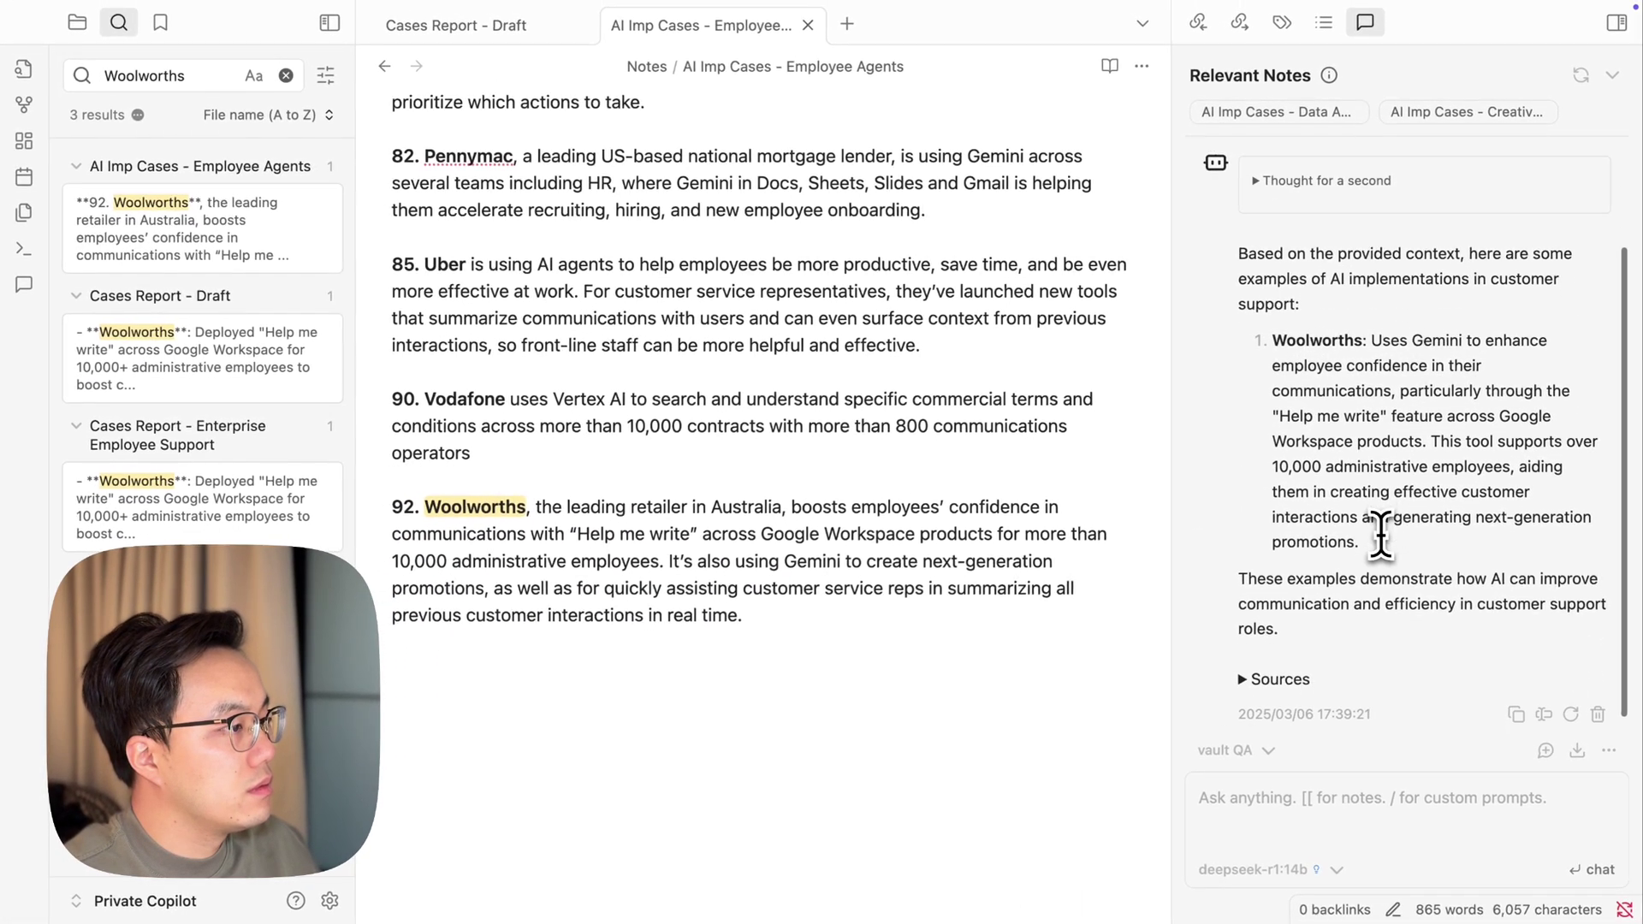
scroll(1381, 532, "up", 3)
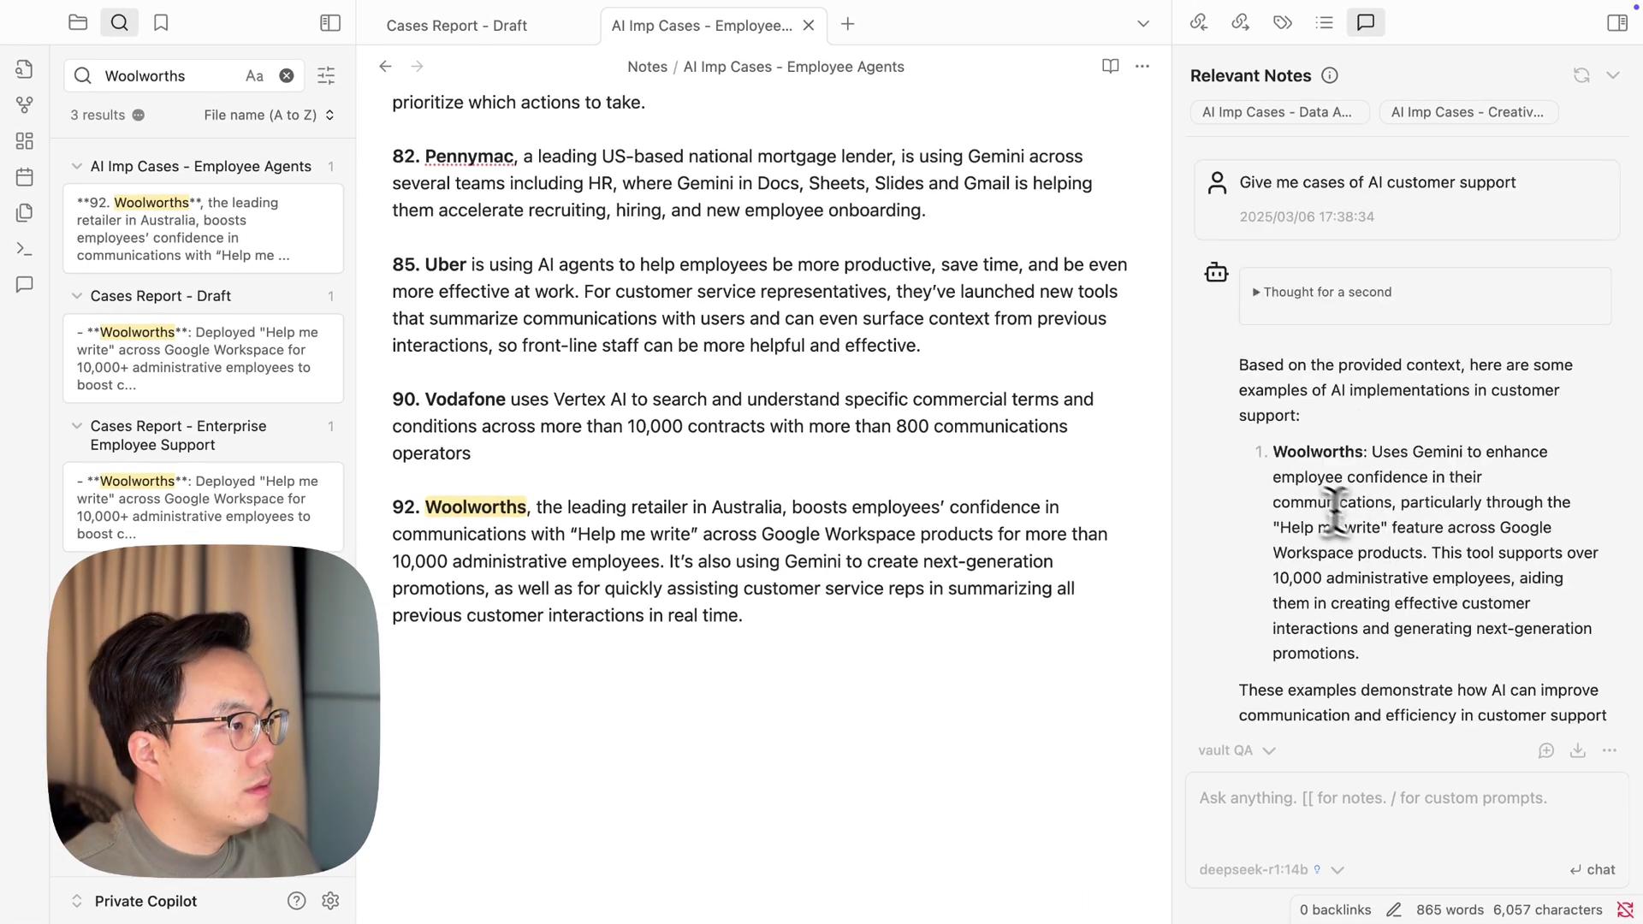
Step: Expand the Relevant Notes list at the top of the Copilot panel
left_click(1612, 76)
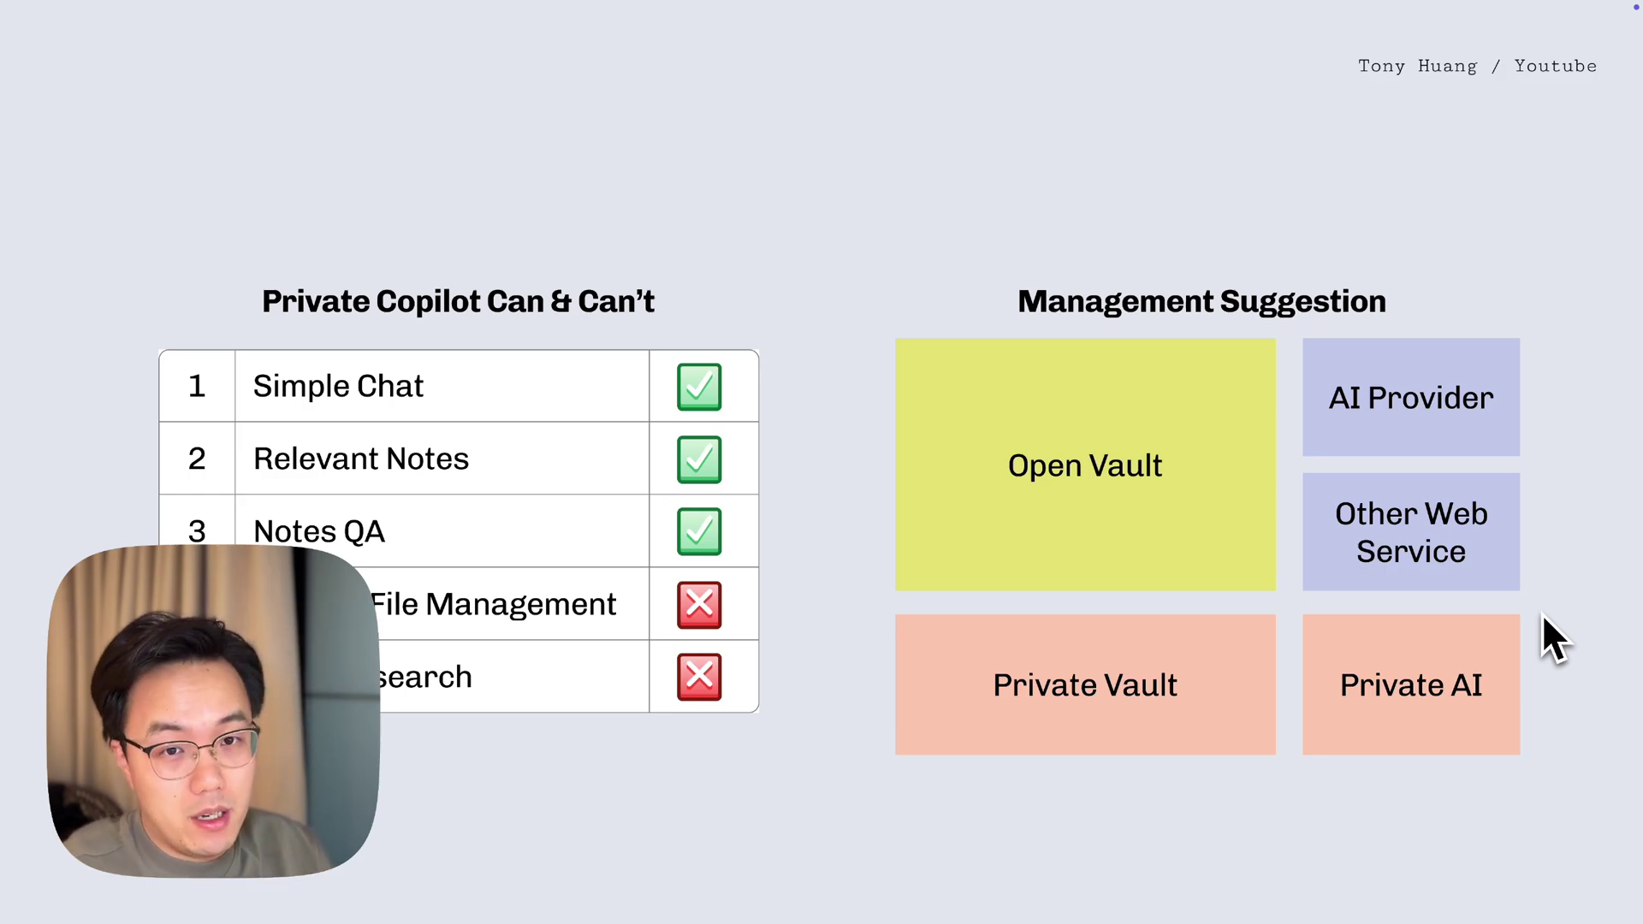
Step: Advance the presentation to the closing 'Happy Hacking!' slide
key("Right")
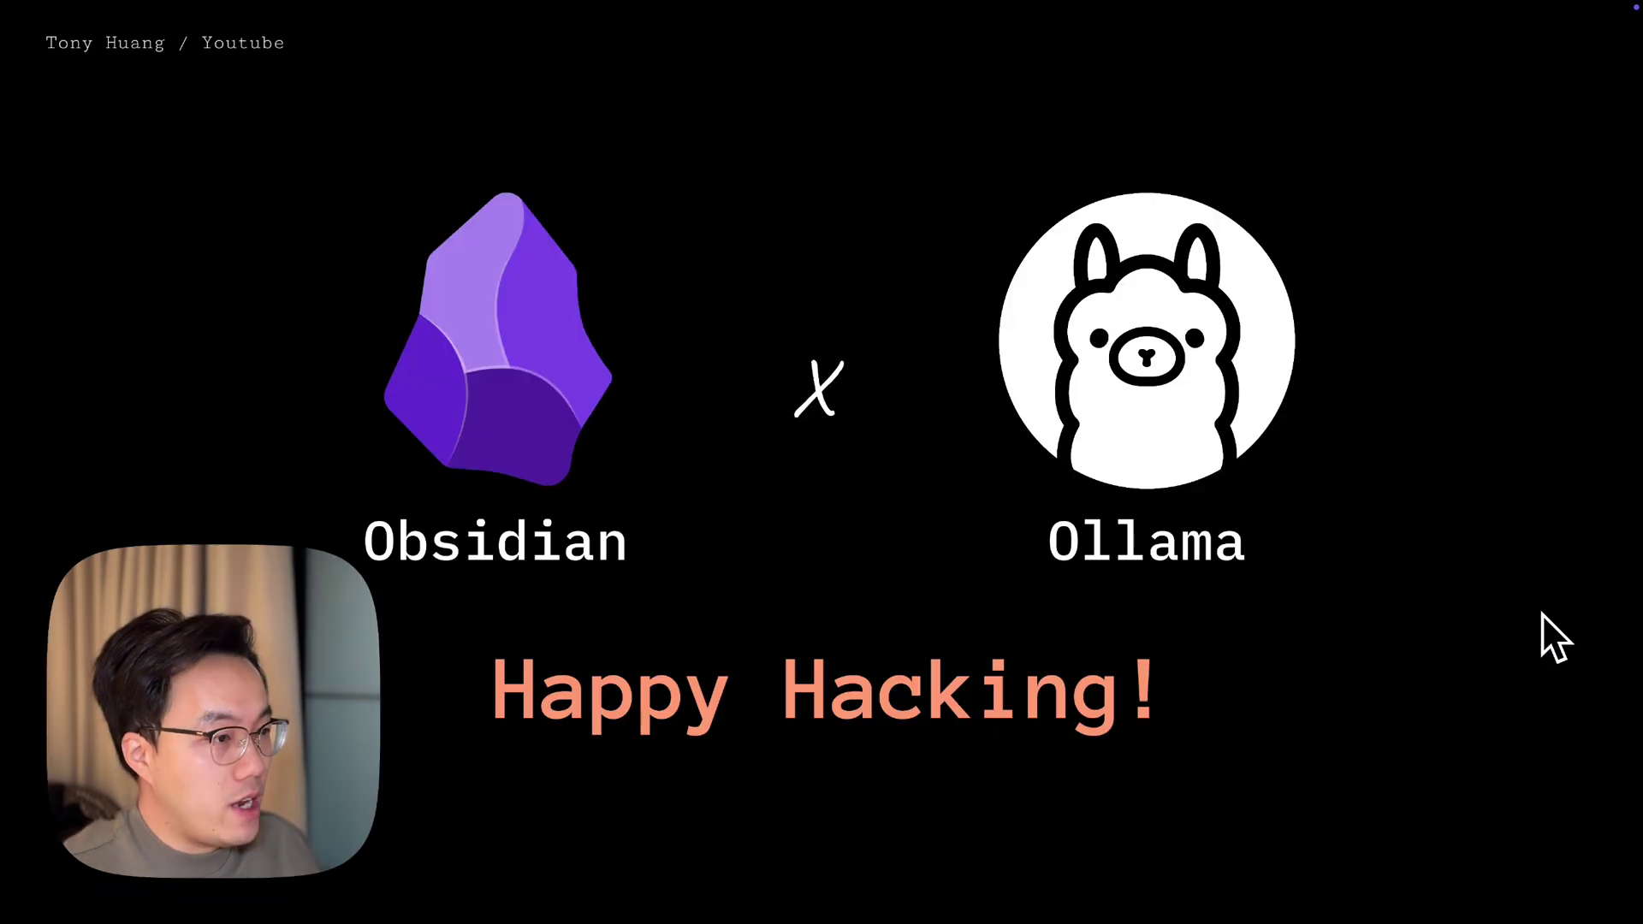